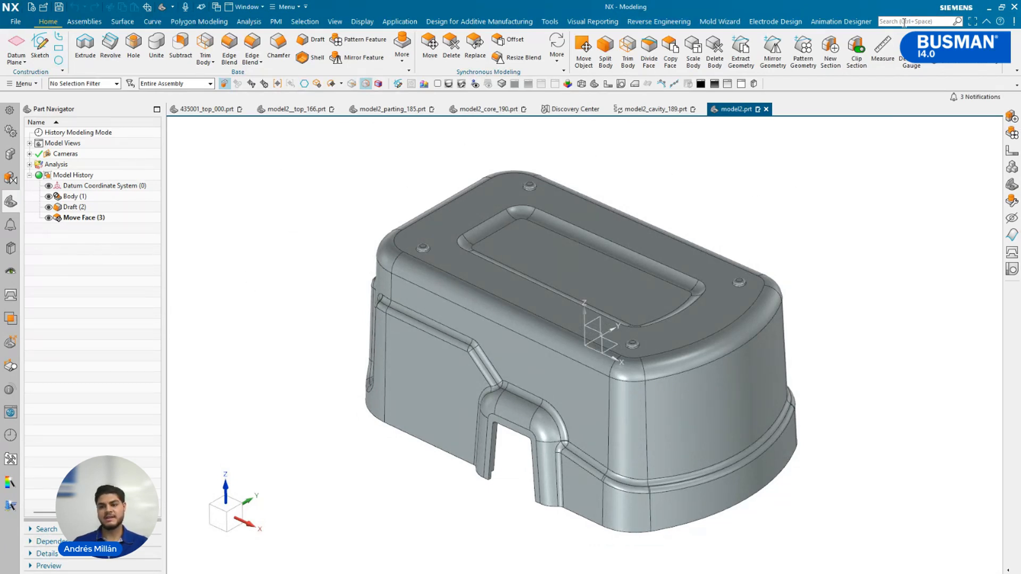
- Run a draft analysis on all faces of the cover with the vertical +Z axis as the draw direction
type("dr")
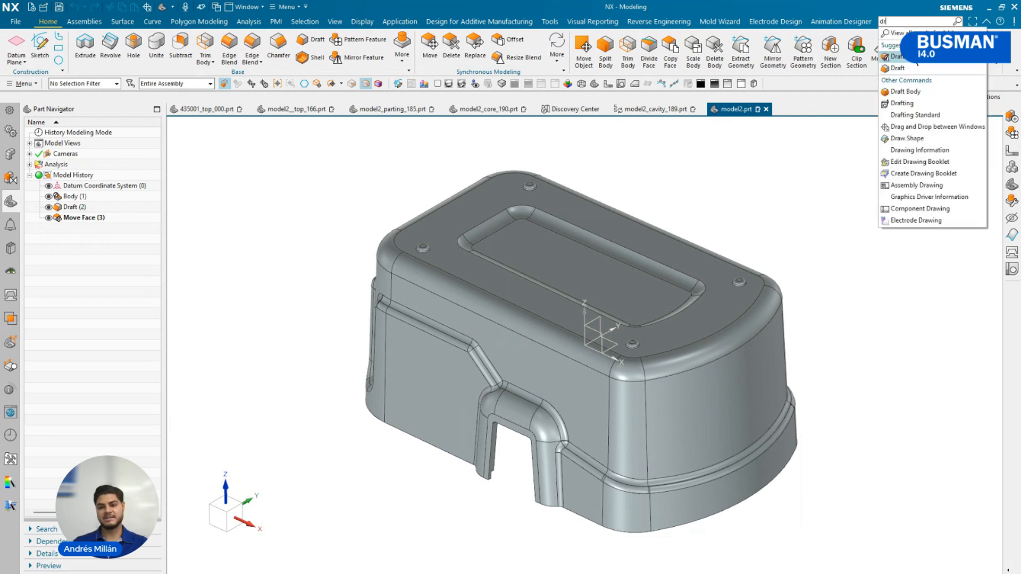
left_click(916, 57)
scroll(556, 286, "down", 2)
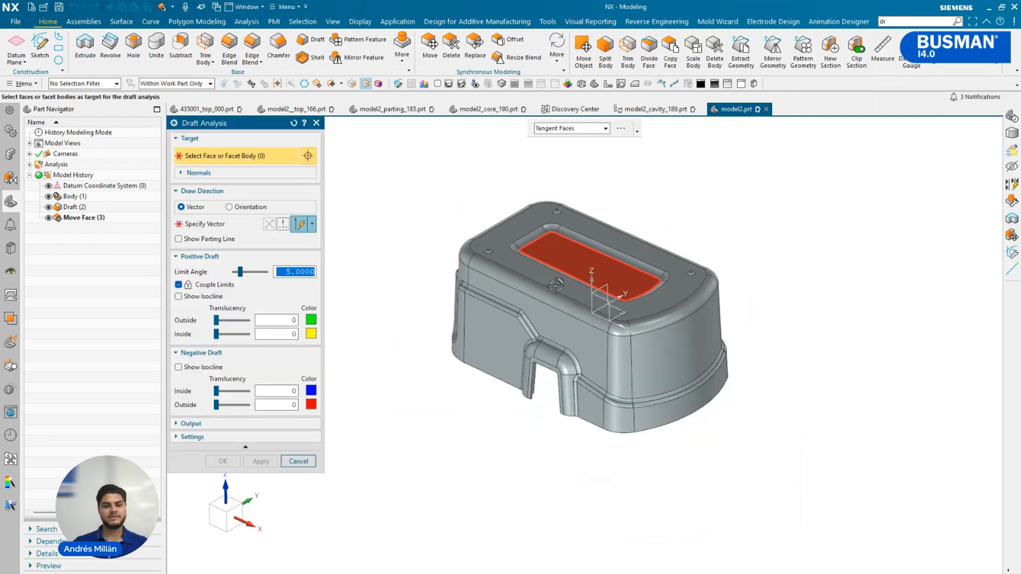
mouse_move(415, 372)
left_mouse_down()
mouse_move(415, 297)
mouse_move(599, 174)
mouse_move(796, 399)
mouse_move(612, 454)
mouse_move(446, 381)
mouse_move(447, 365)
left_mouse_up()
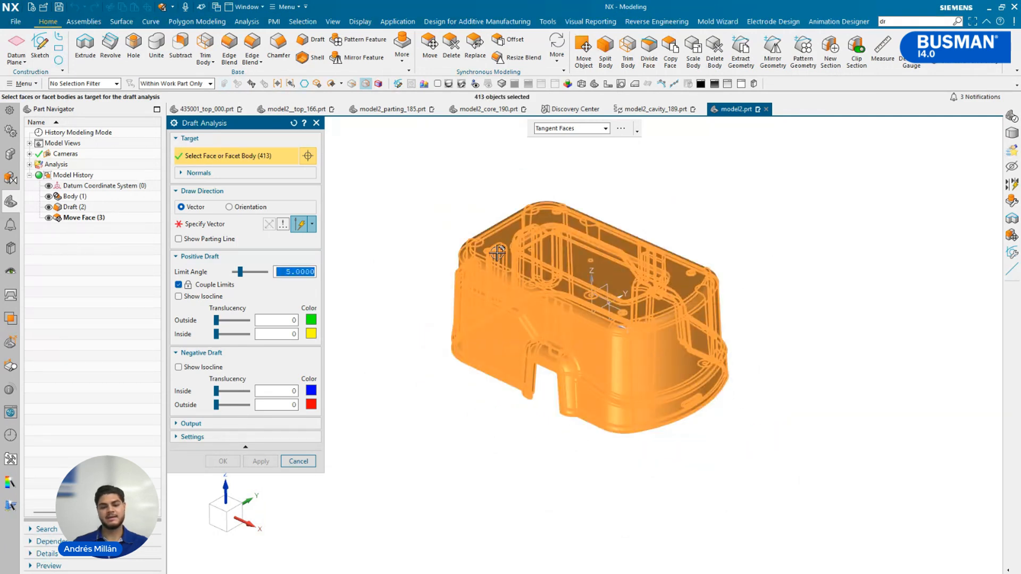
left_click(205, 224)
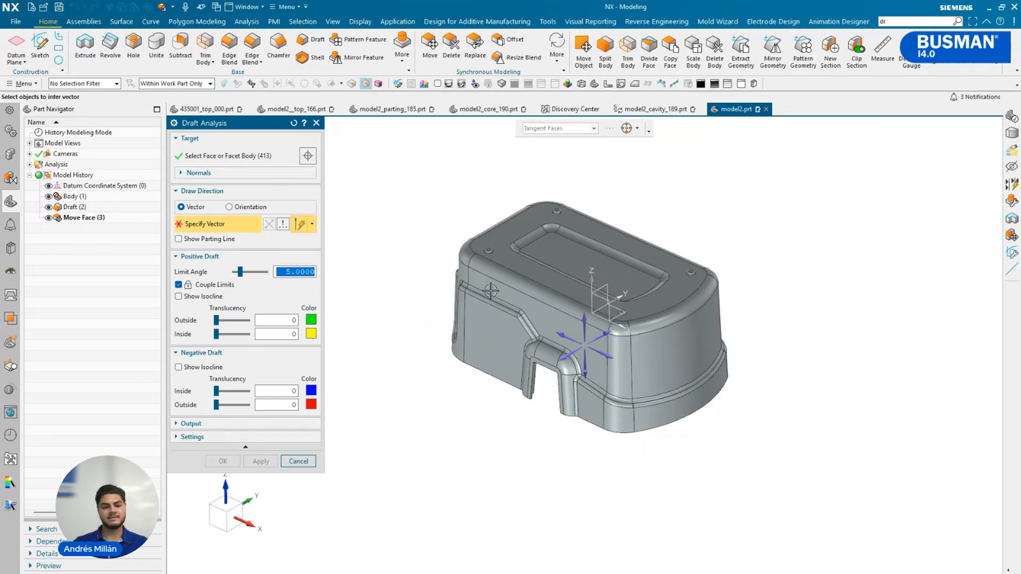
left_click(585, 330)
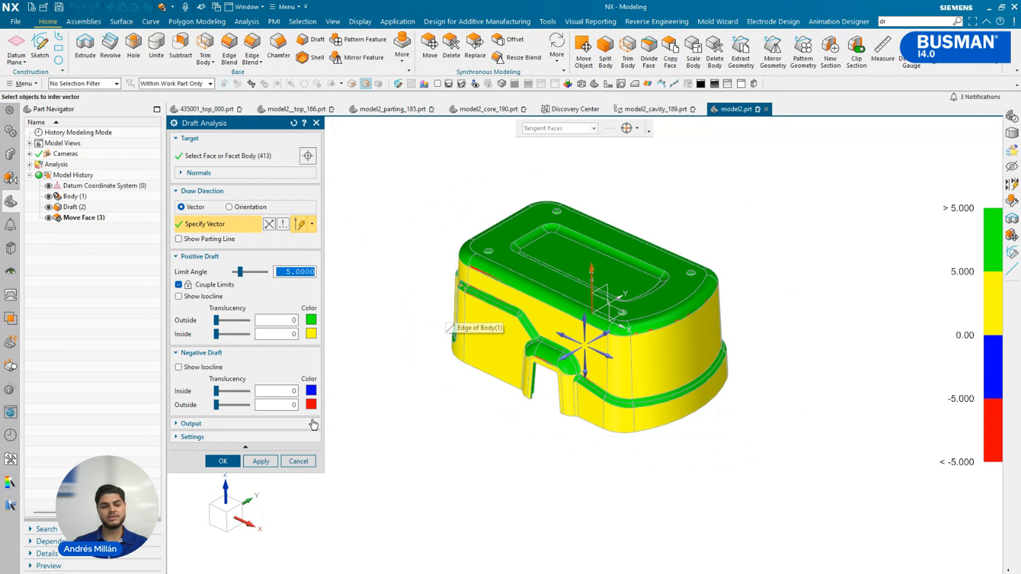
left_click(223, 461)
scroll(726, 241, "up", 3)
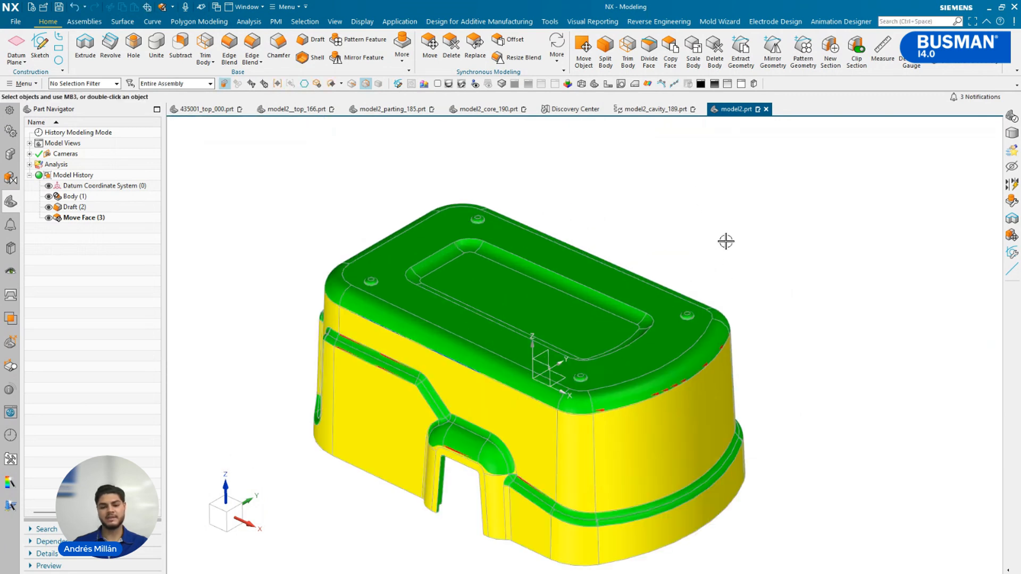
middle_click_drag(726, 241, 757, 245)
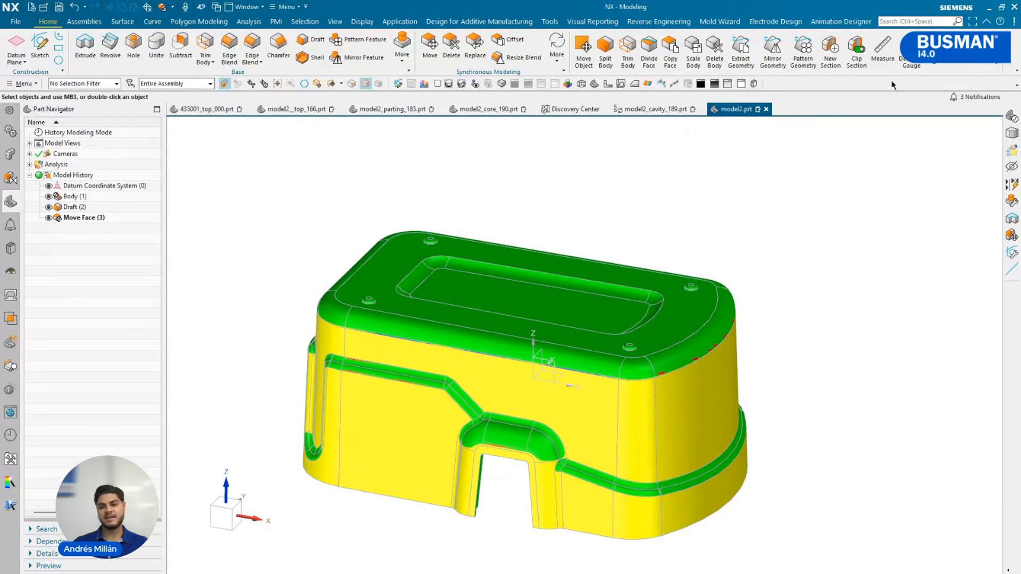
- Start another draft analysis on all faces of the cover, set its draw direction to +Z, and inspect the interior
left_click(892, 21)
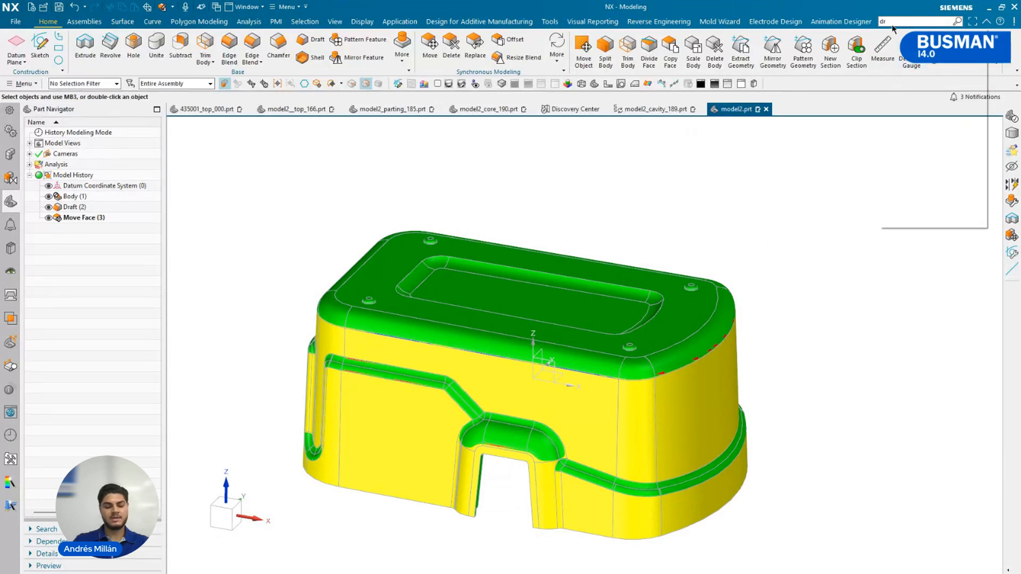
type("dre")
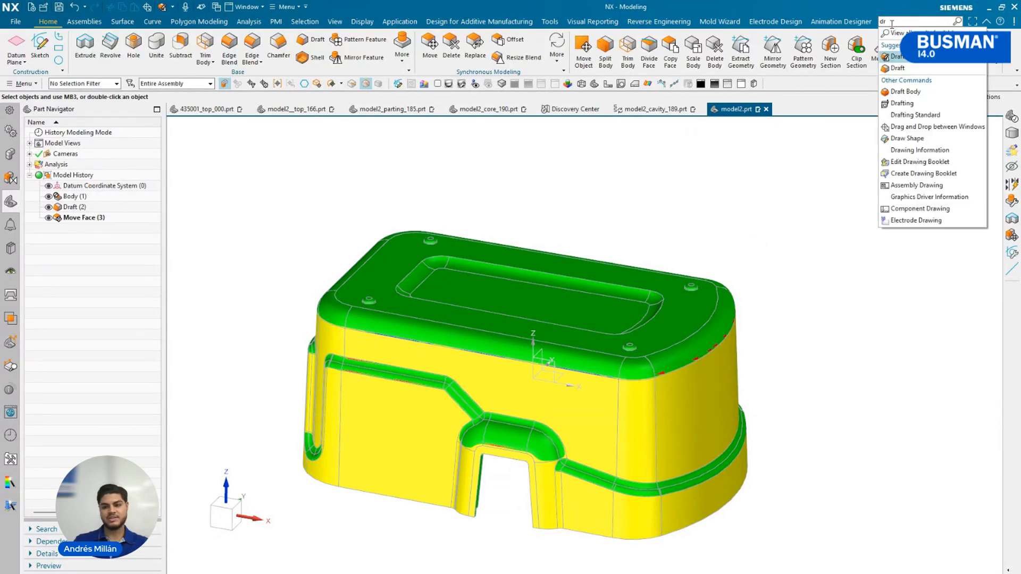
left_click(921, 66)
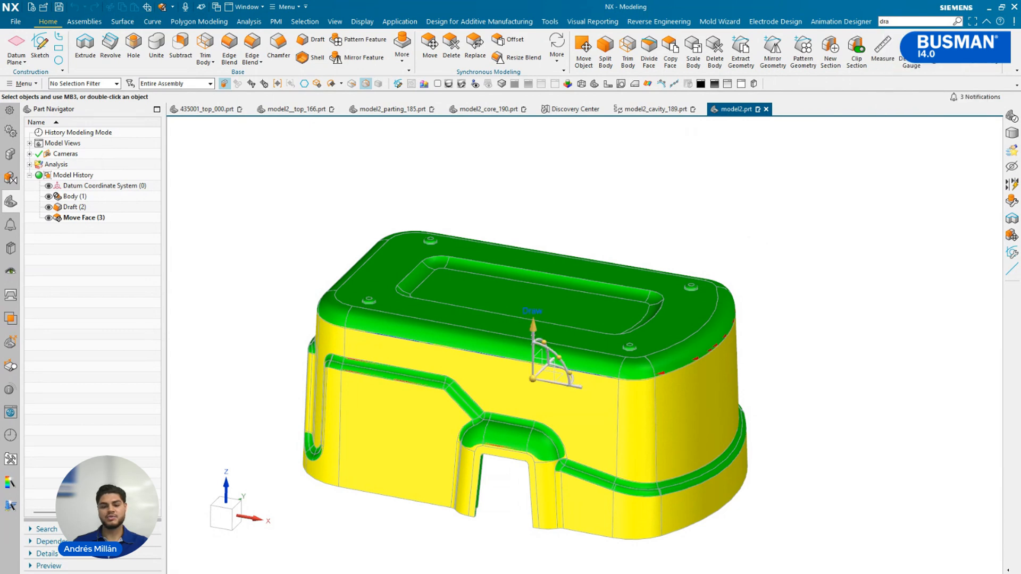
scroll(776, 254, "down", 3)
left_click(492, 326)
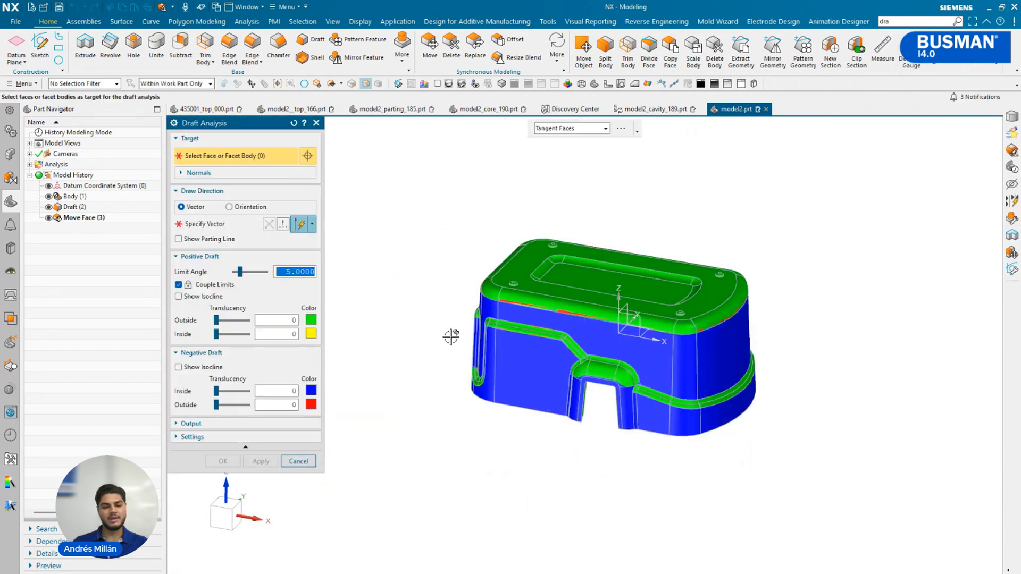
mouse_move(451, 415)
left_mouse_down()
mouse_move(454, 305)
mouse_move(775, 217)
mouse_move(766, 473)
mouse_move(451, 429)
mouse_move(449, 412)
left_mouse_up()
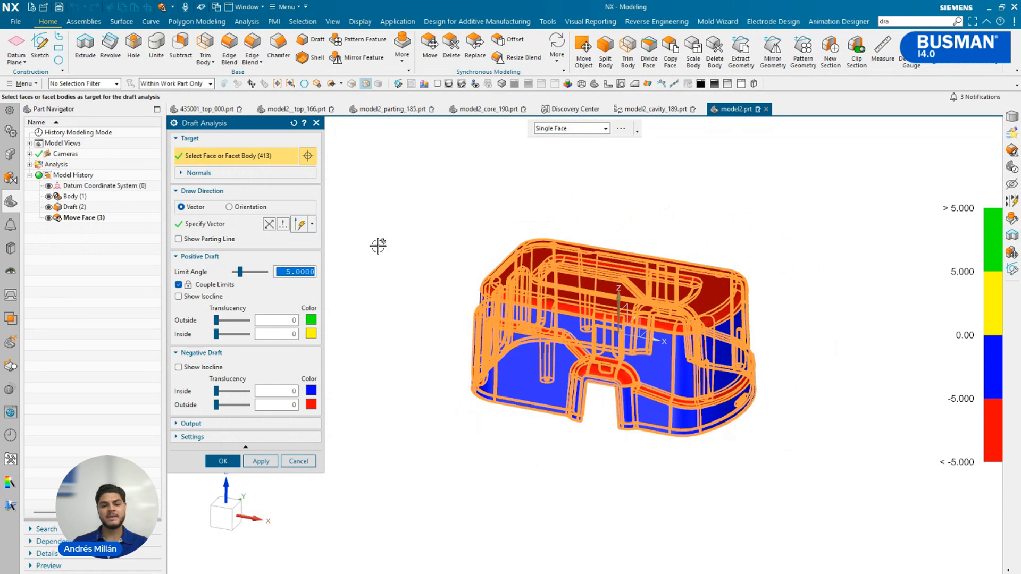
left_click(206, 226)
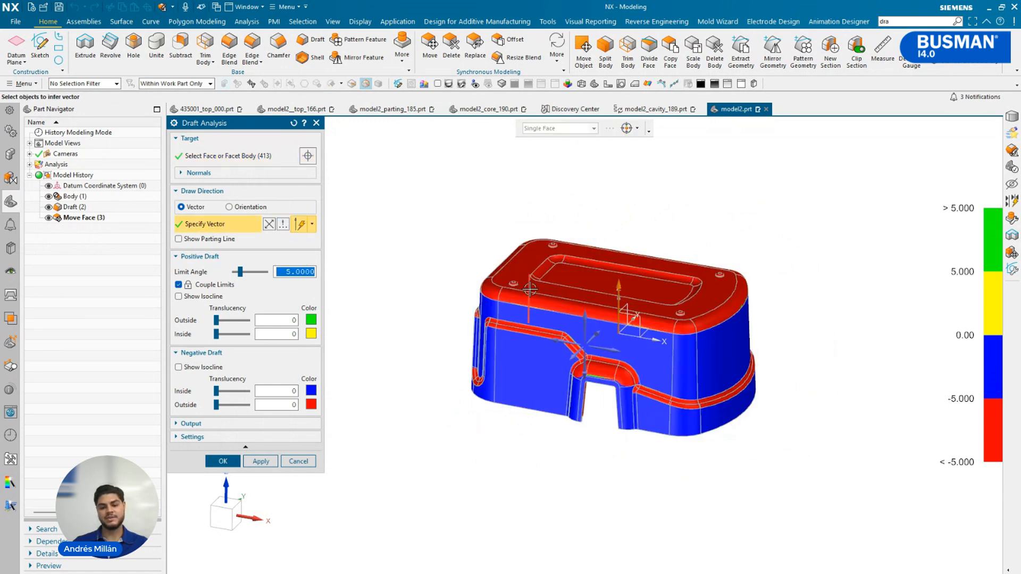
middle_click_drag(686, 255, 623, 333)
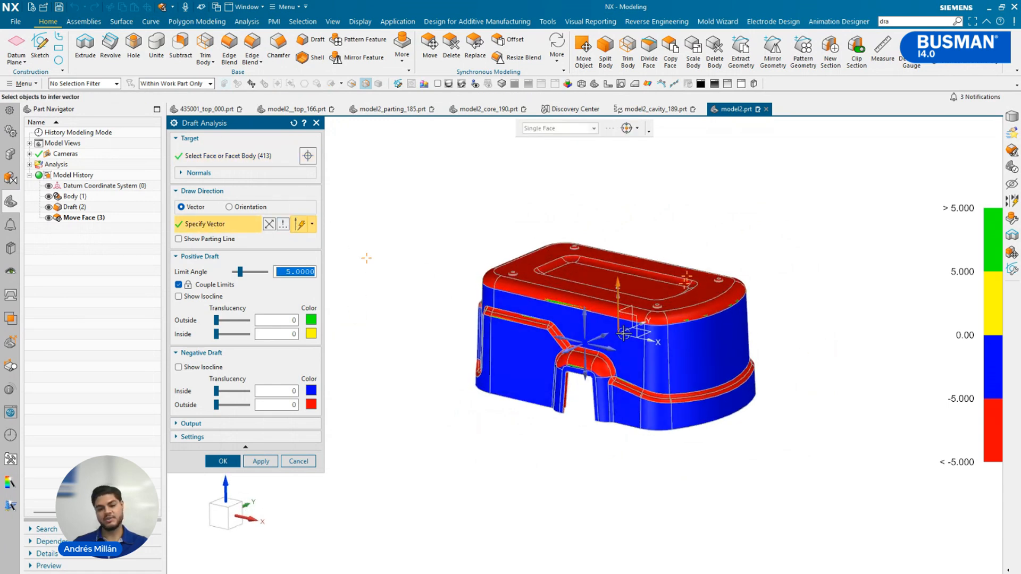
left_click(585, 327)
middle_click_drag(799, 372, 786, 208)
scroll(586, 324, "up", 2)
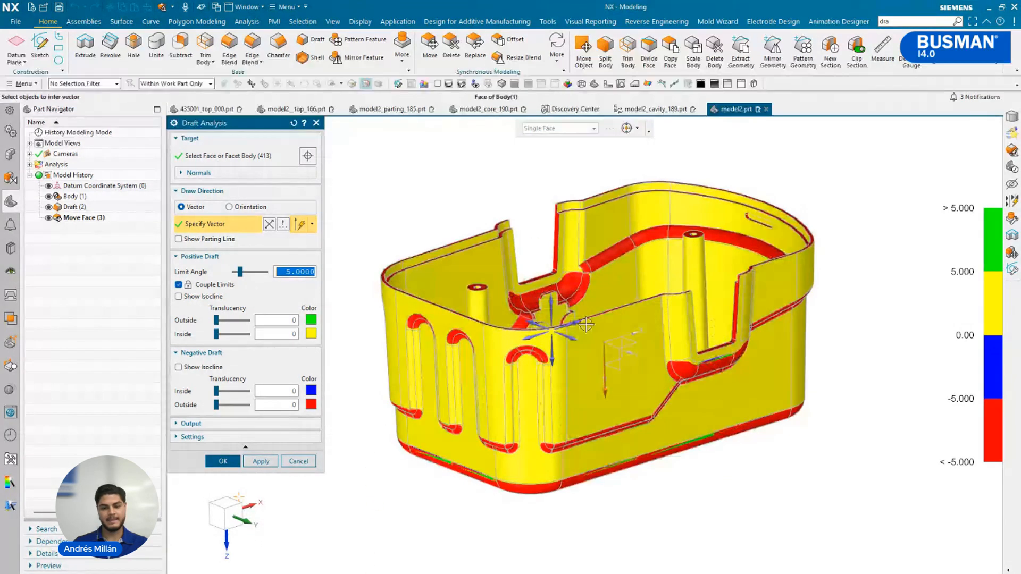
- Change the analysis draw direction to −Z, inspect the cover from outside and below, and close Draft Analysis
left_click(551, 303)
middle_click_drag(747, 331, 747, 423)
middle_click_drag(821, 370, 726, 315)
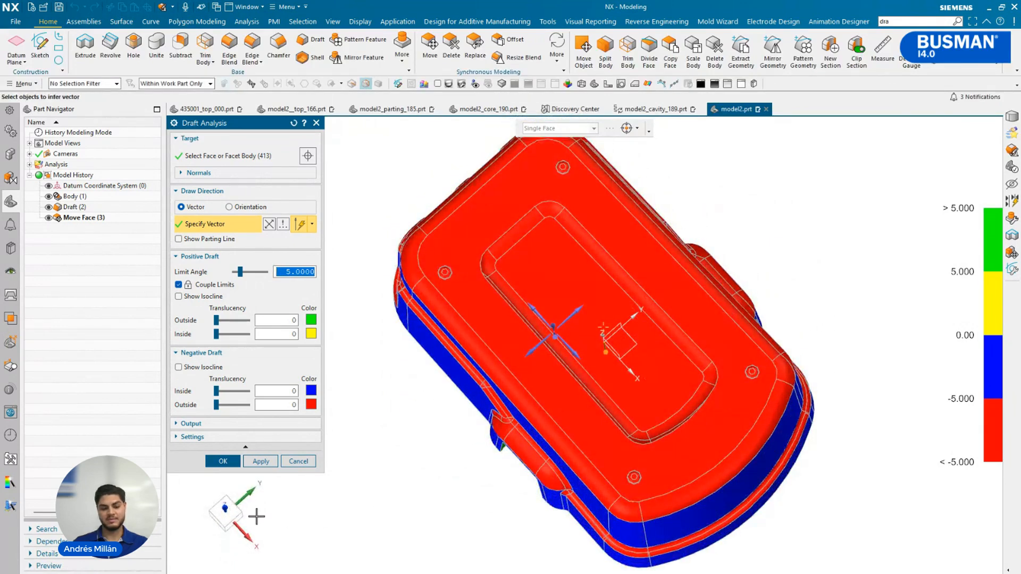
key("F8")
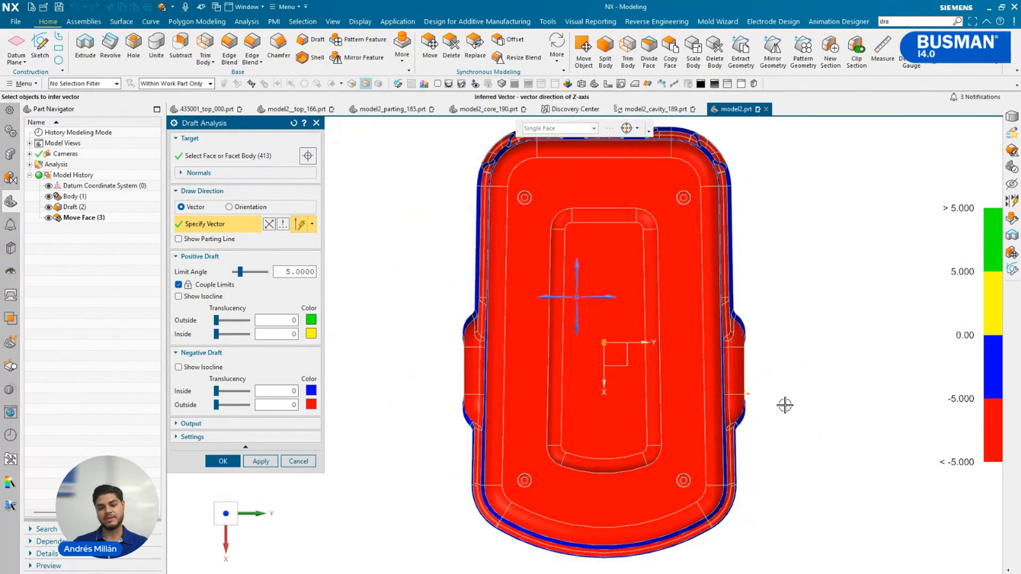
middle_click_drag(784, 404, 793, 310)
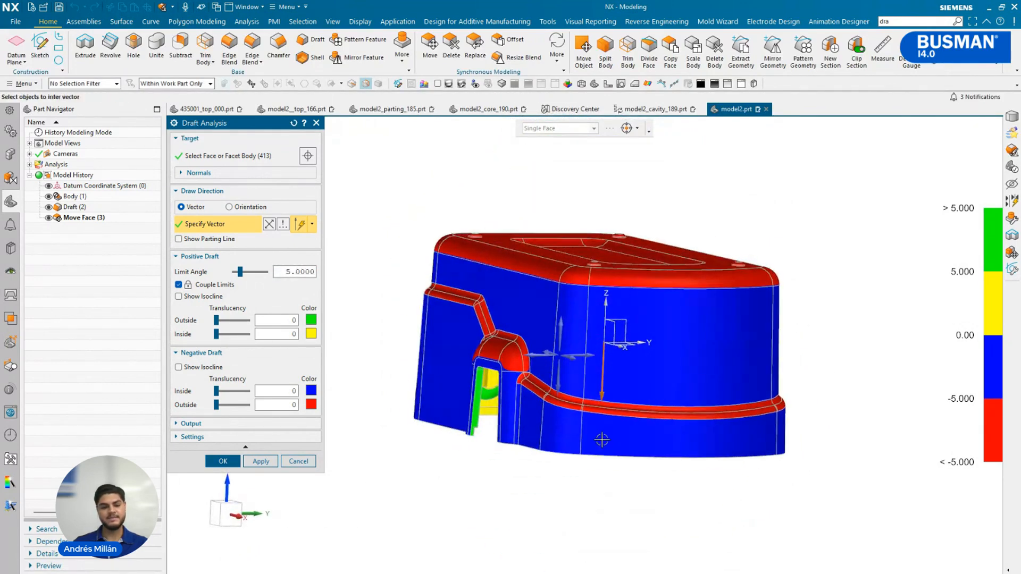
left_click(298, 461)
middle_click_drag(417, 472, 420, 445)
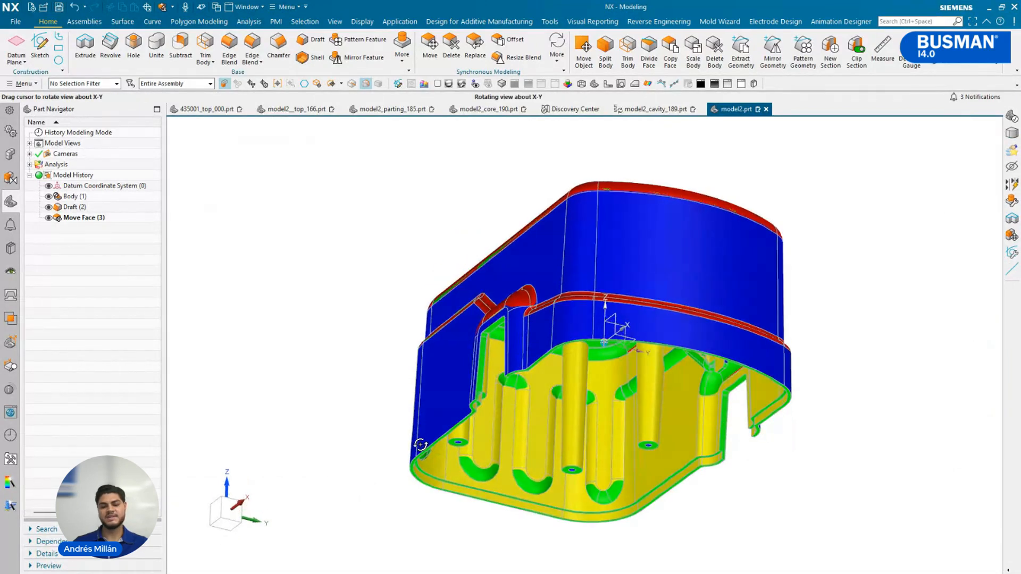
- Switch the cover's display from draft analysis colours back to normal shading with edges
right_click(322, 321)
left_click(324, 308)
middle_click_drag(337, 307, 314, 235)
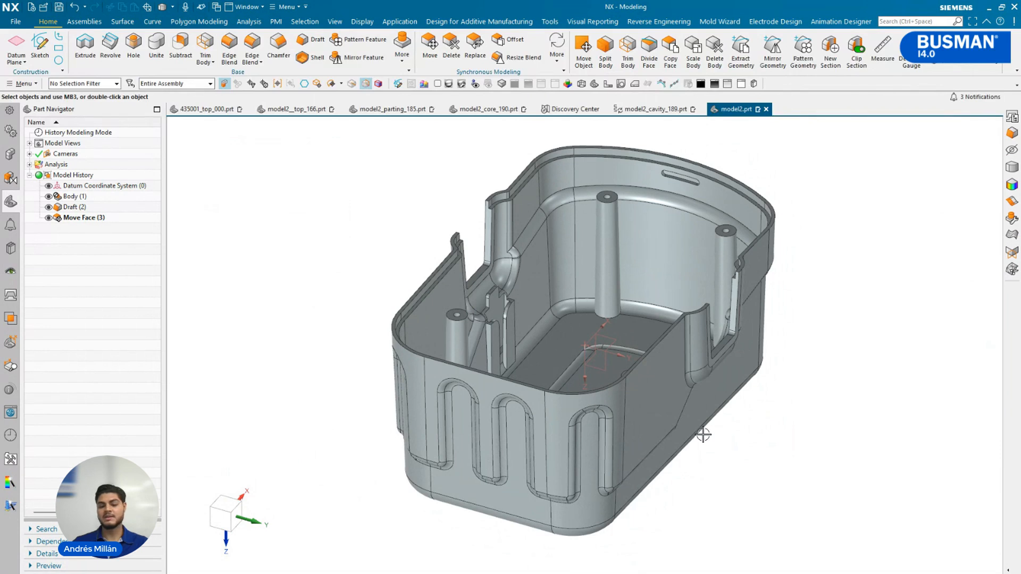
left_click(713, 399)
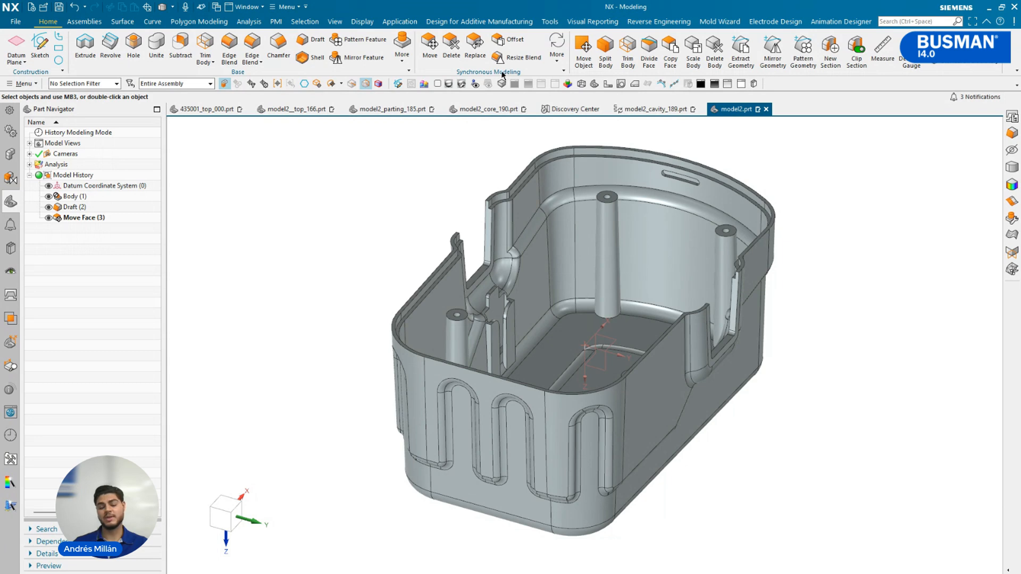
- Select the top face, hole face and outer conical face of the tall boss beside the side wall for Move Face
middle_click_drag(832, 392, 768, 404)
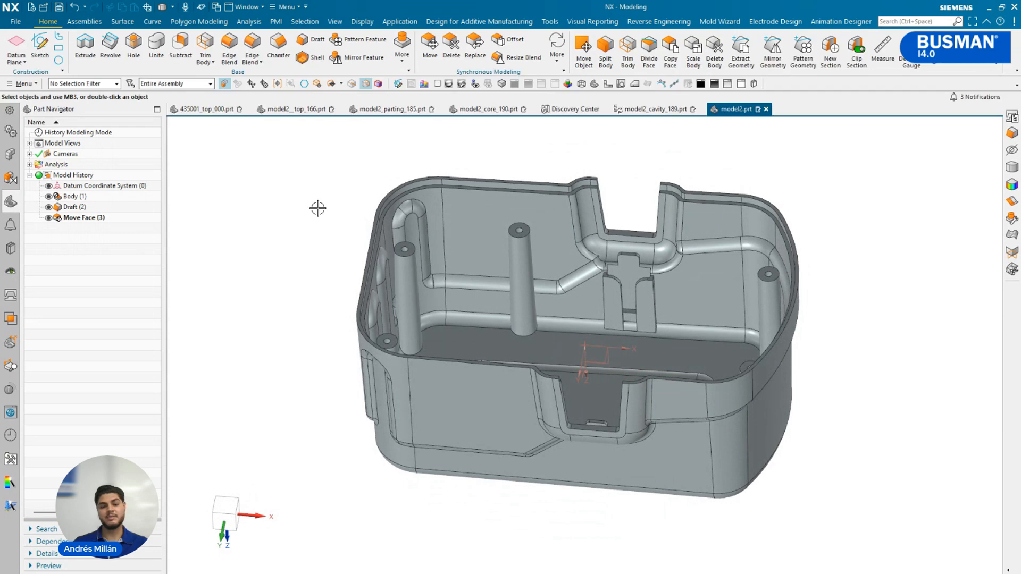
scroll(317, 208, "up", 2)
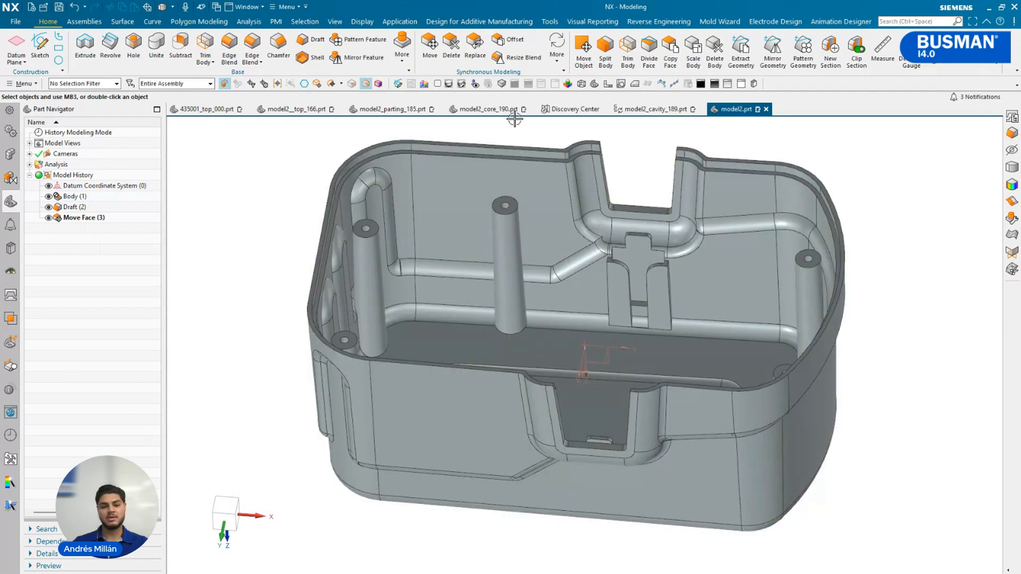
left_click(430, 45)
scroll(471, 270, "up", 4)
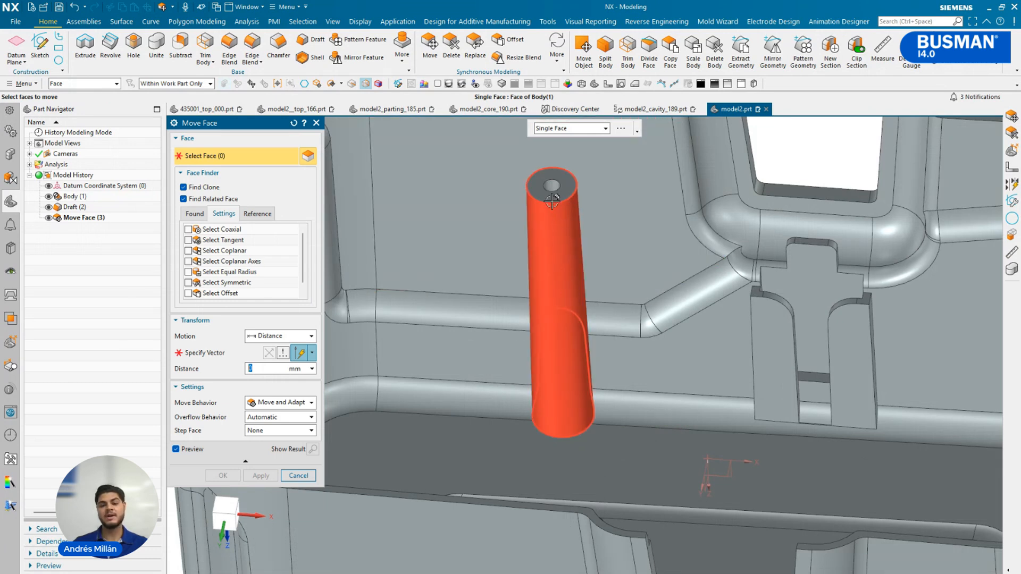
left_click(551, 186)
scroll(551, 189, "up", 2)
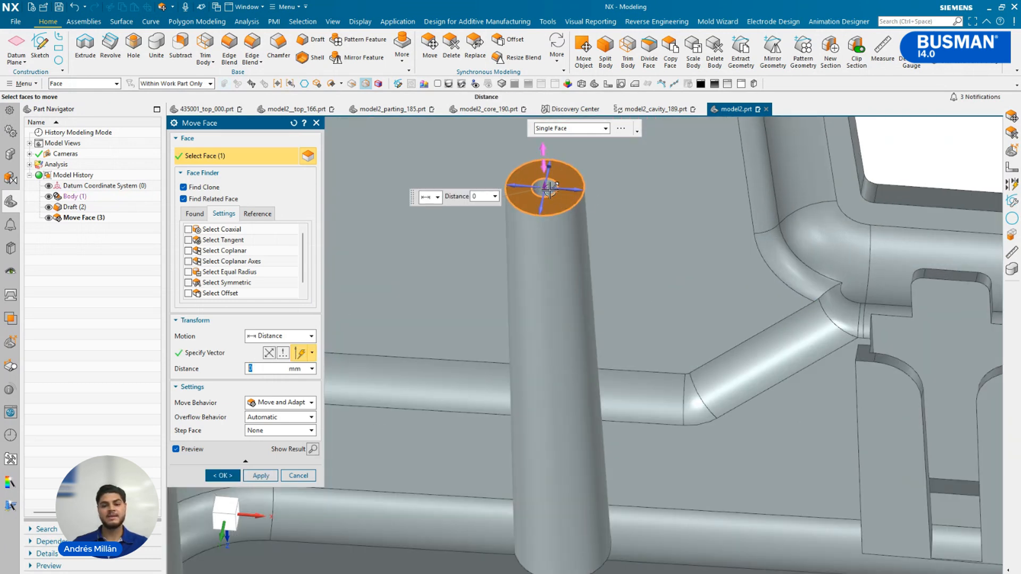
scroll(551, 189, "up", 5)
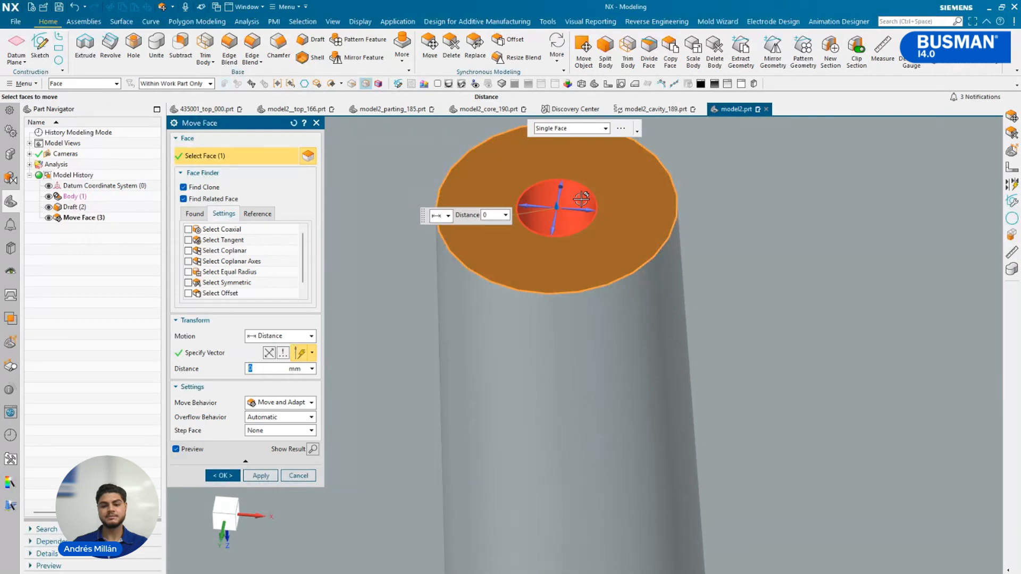
left_click(582, 198)
scroll(581, 198, "down", 3)
left_click(580, 292)
scroll(580, 292, "down", 3)
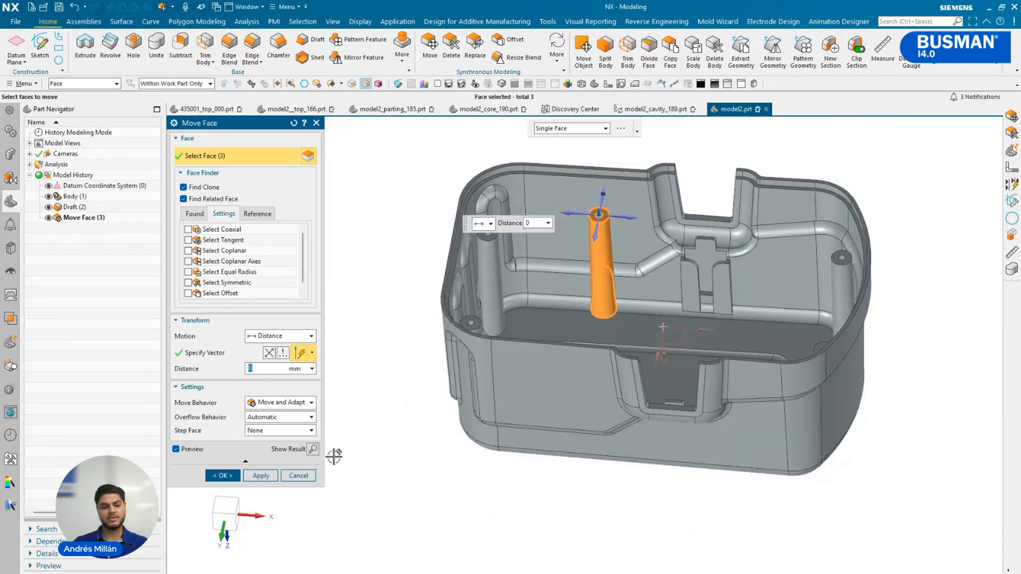
- Move the selected boss faces 7 mm in the −X direction and accept the Move Face feature
left_click(224, 531)
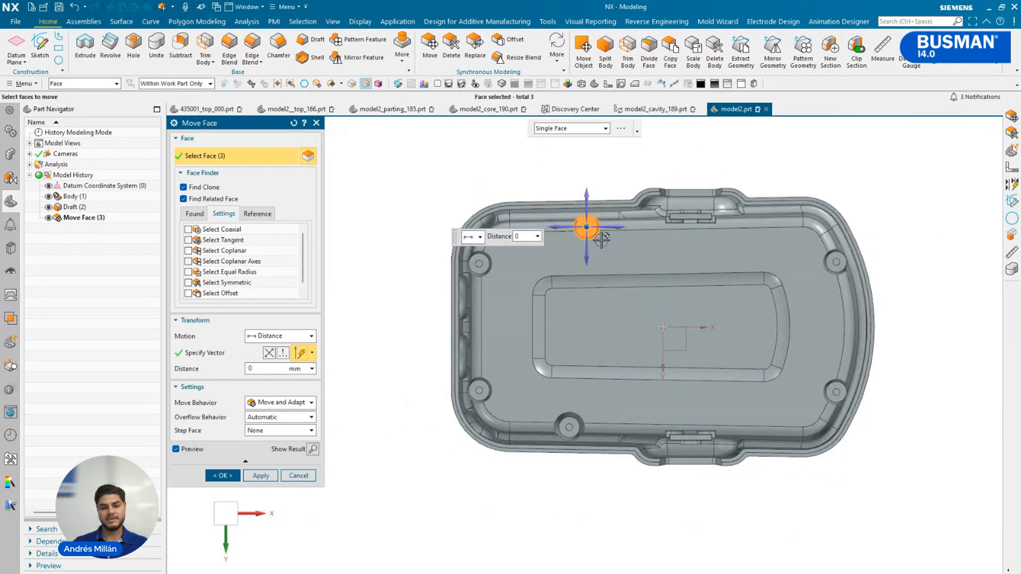
left_click(606, 228)
scroll(588, 244, "up", 5)
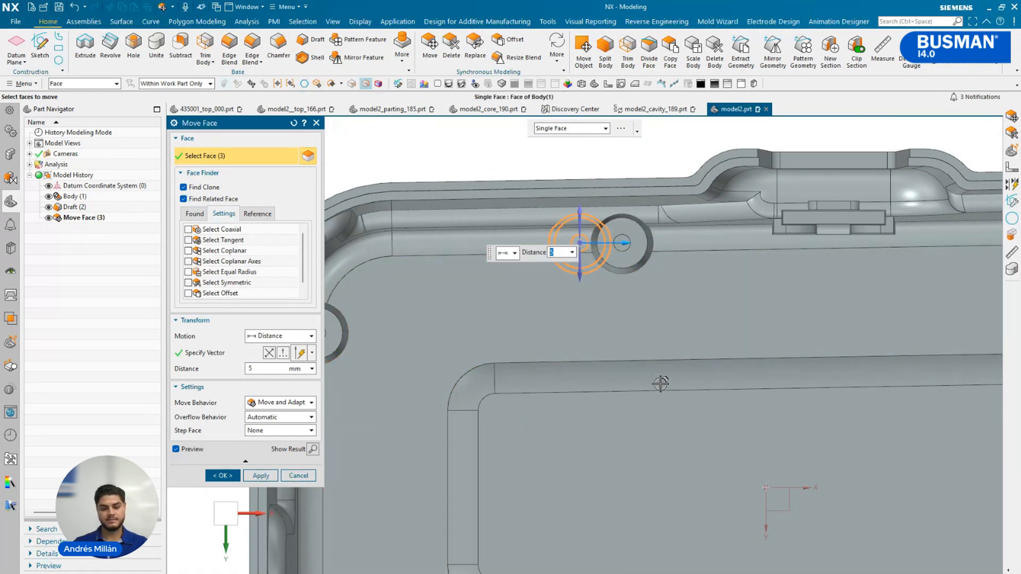
middle_click_drag(596, 298, 656, 334)
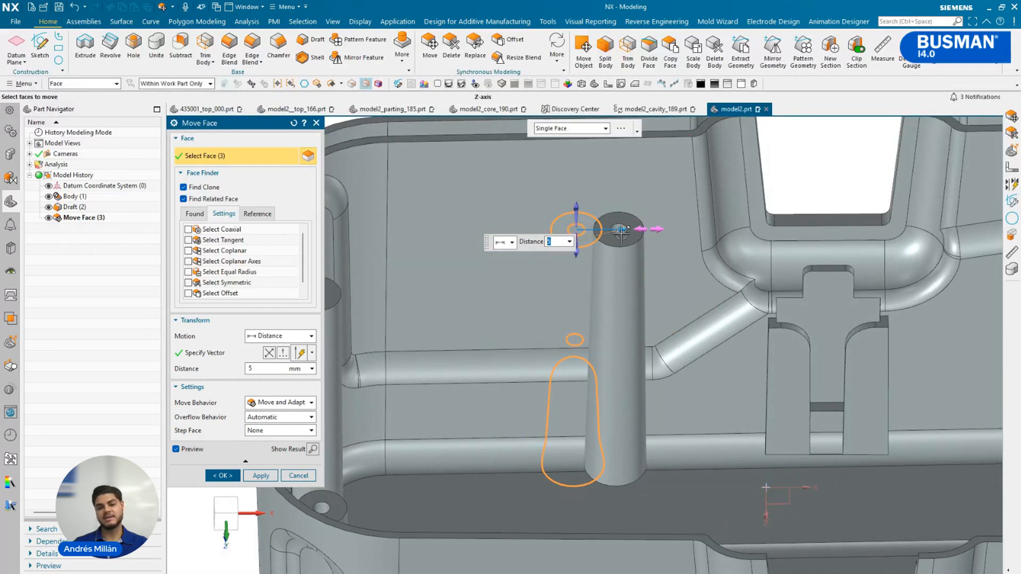
left_click_drag(618, 230, 512, 239)
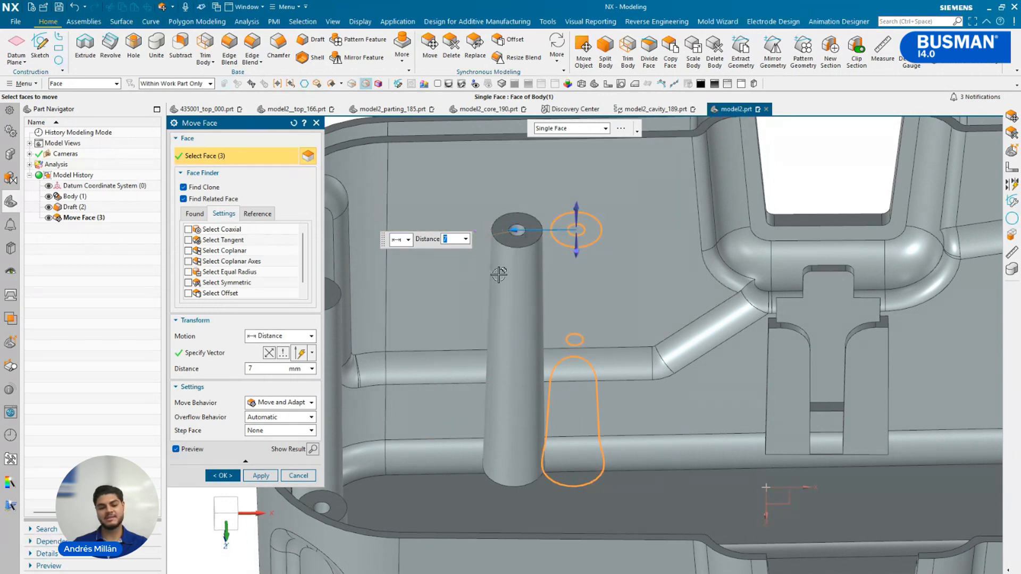
left_click(224, 476)
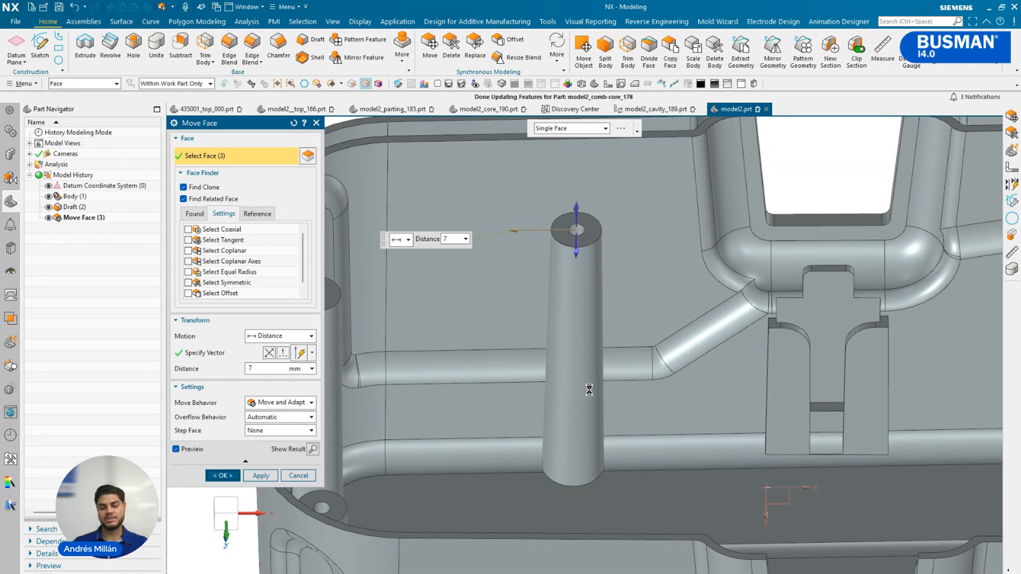
scroll(234, 261, "down", 5)
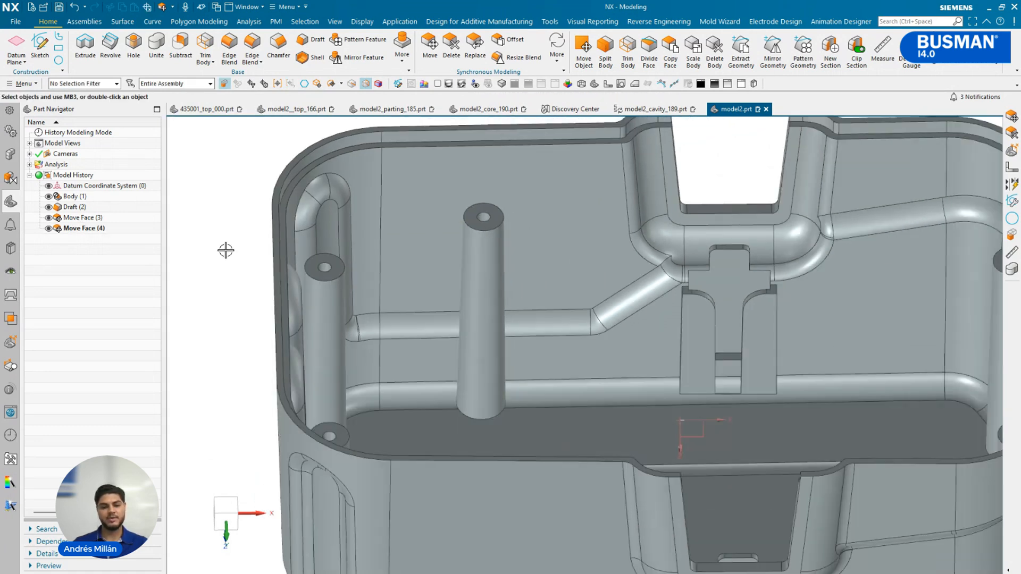
- Start Mold Design Validation for the cover and execute Check-Mate with only the Mold Part Quality checker enabled
middle_click_drag(531, 308, 560, 447)
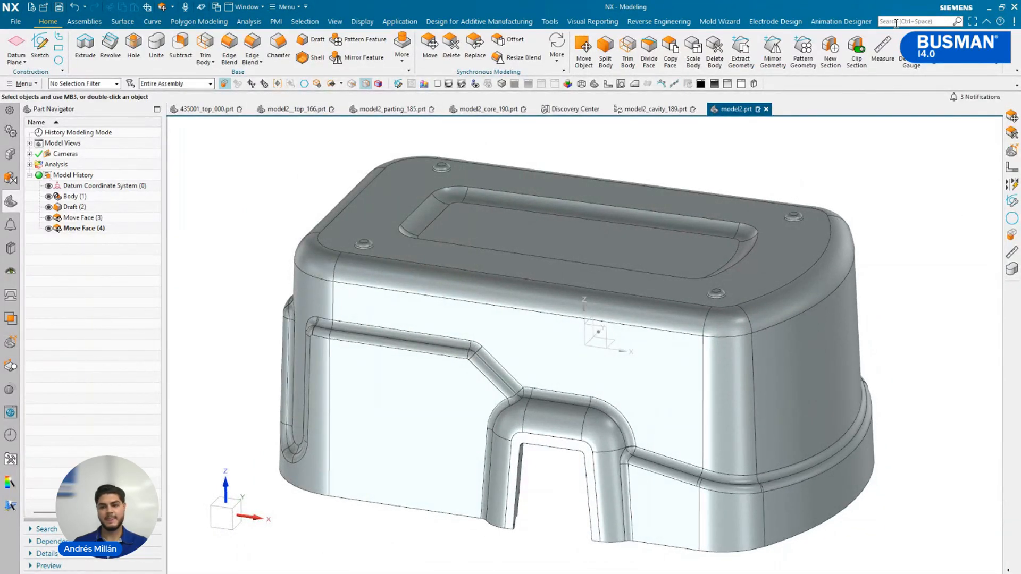
type("ol")
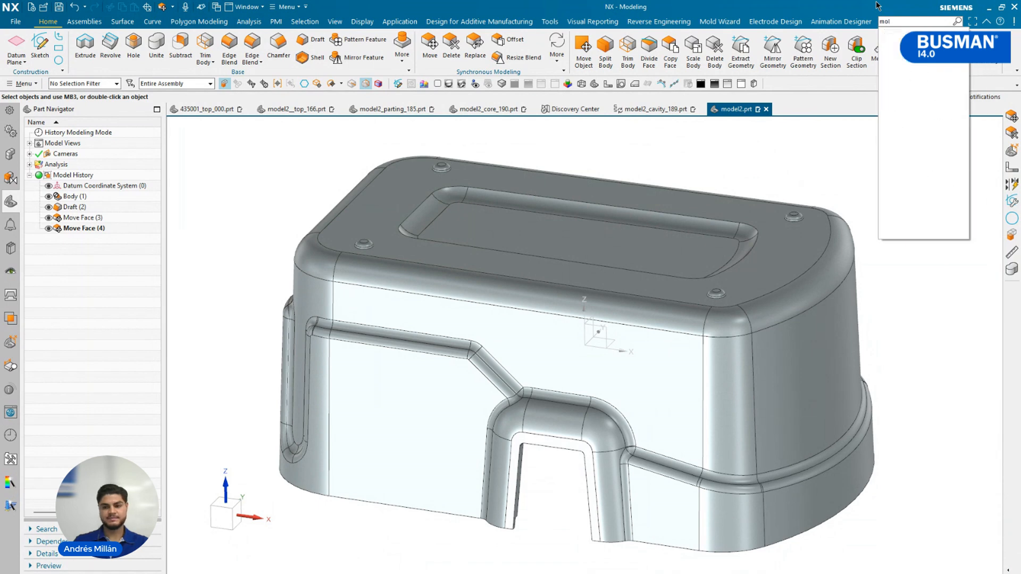
left_click(904, 57)
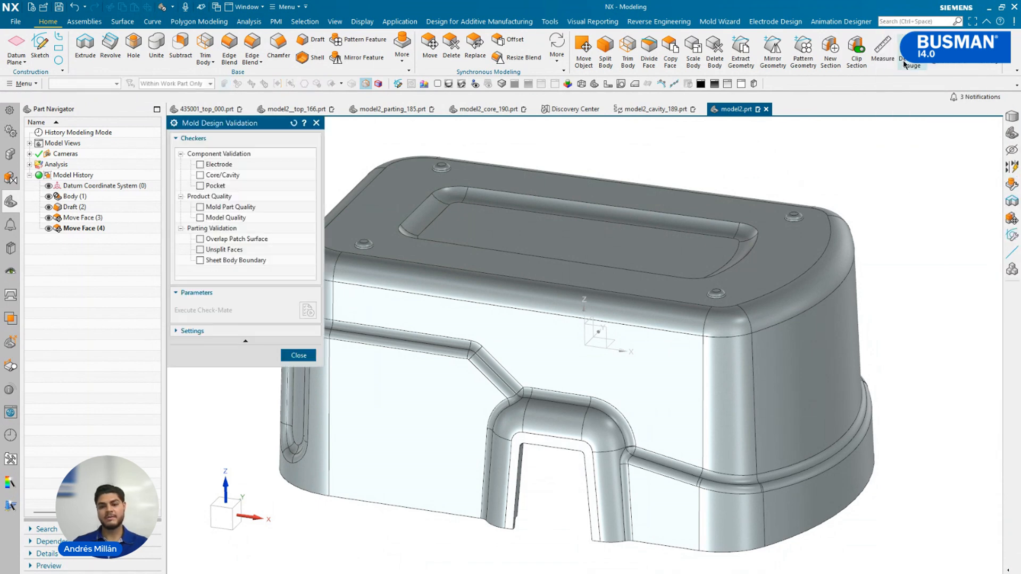
scroll(826, 252, "down", 3)
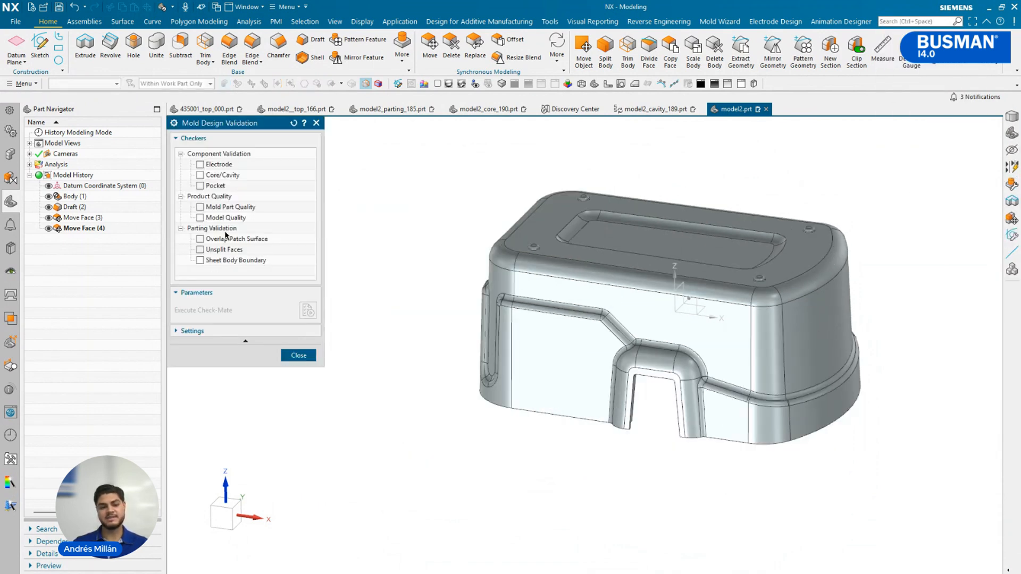
left_click(200, 207)
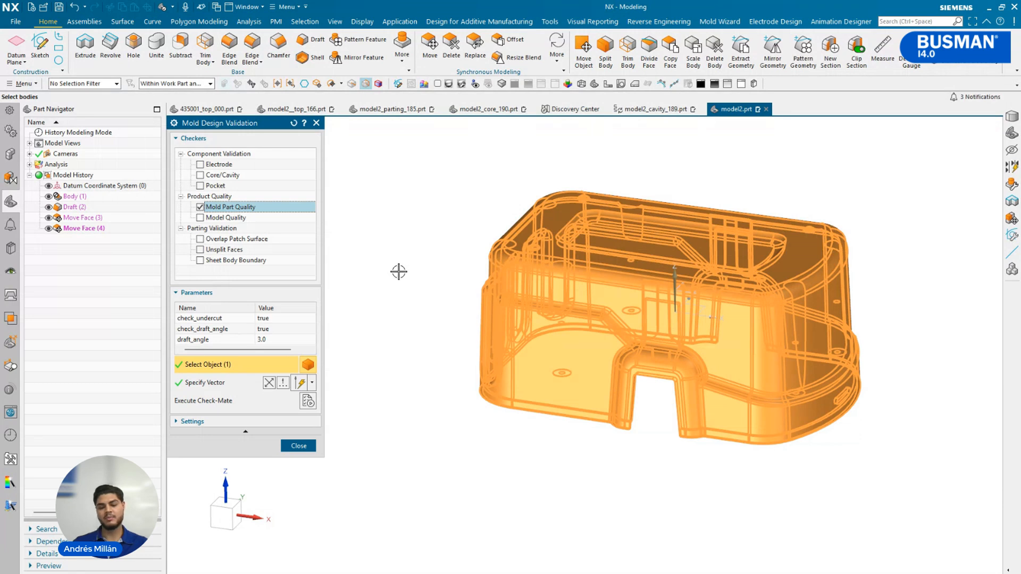
scroll(888, 240, "up", 1)
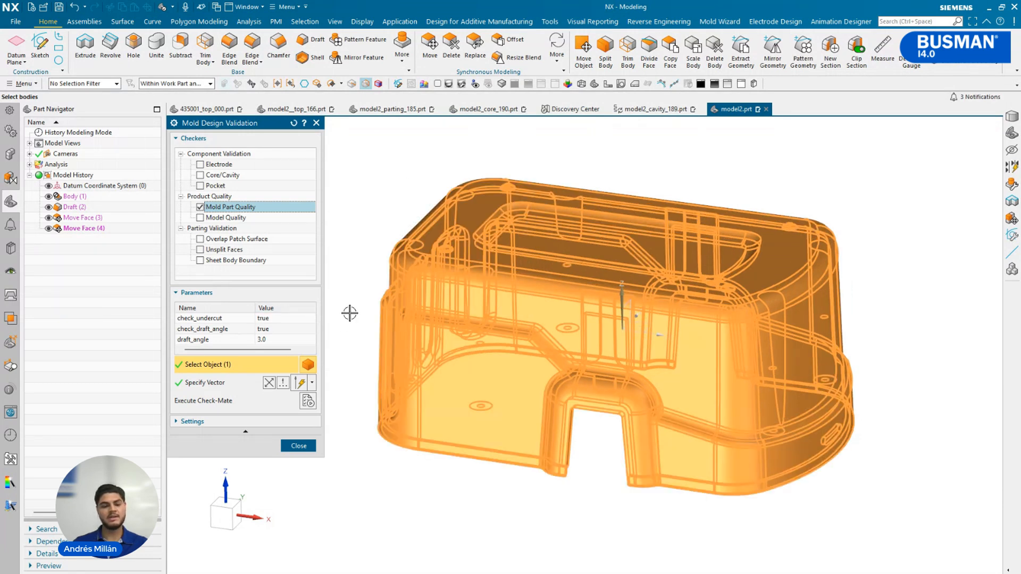
left_click(308, 401)
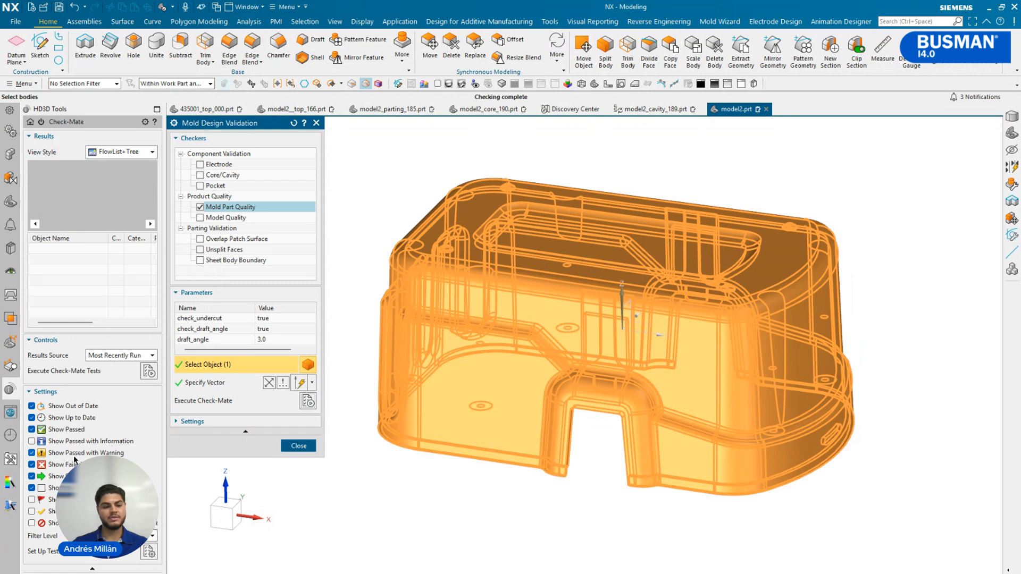
- Show the Check-Mate results passed with information, expand Undercut and Draft Angle, and select Cross Over Faces
left_click(32, 442)
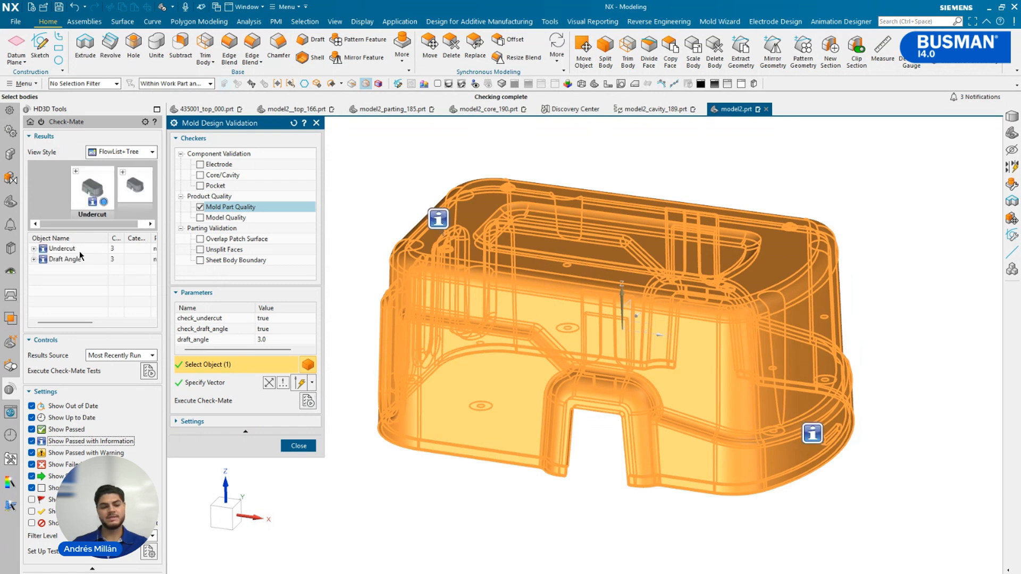
left_click(33, 249)
left_click(33, 291)
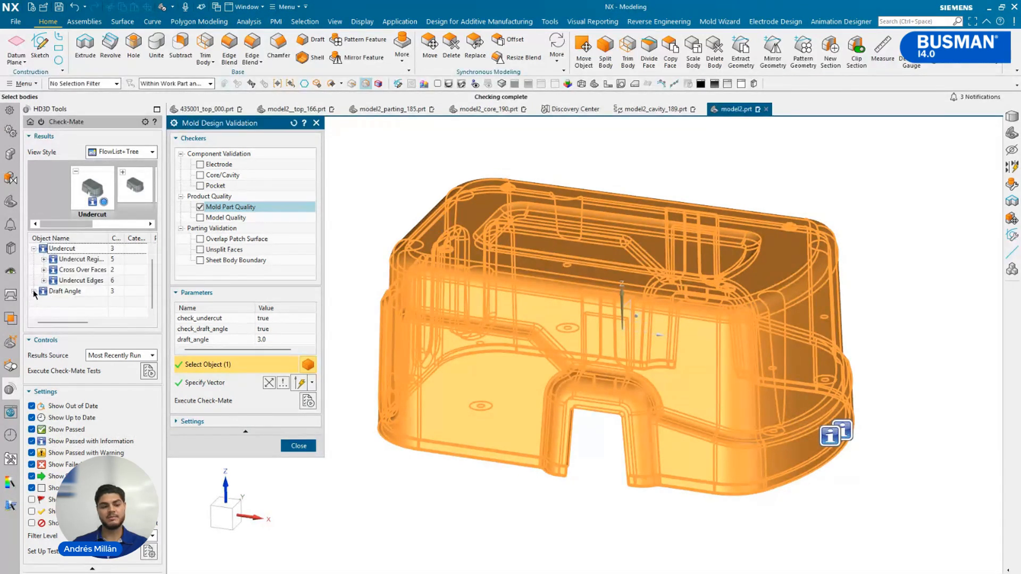
scroll(90, 288, "up", 1)
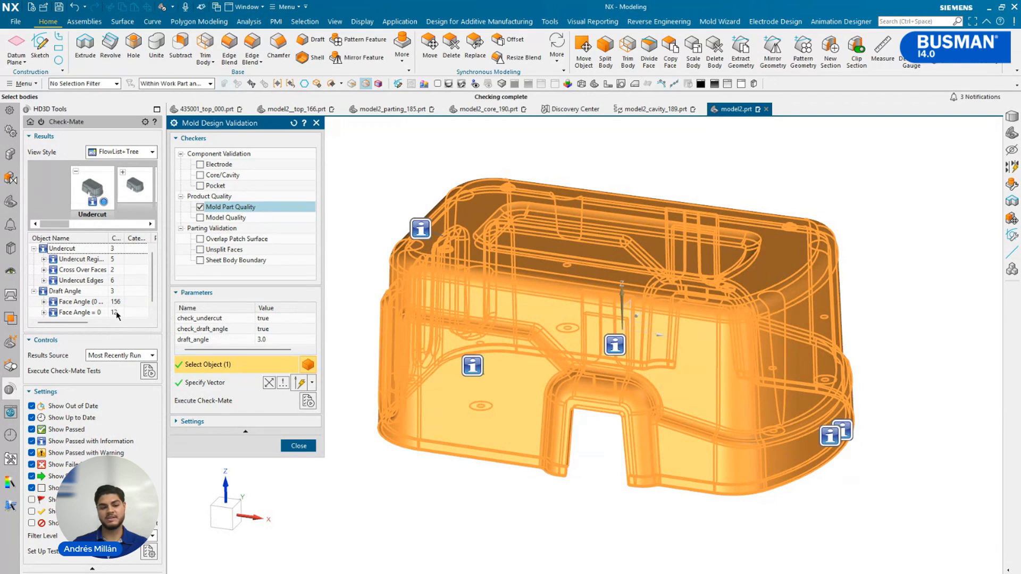
left_click(87, 270)
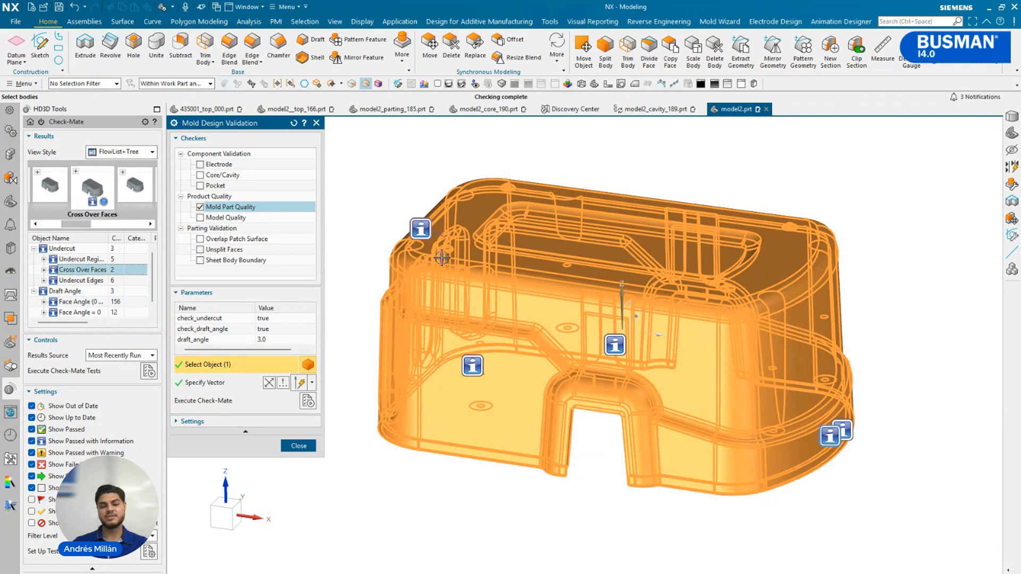
- Read the detailed Check-Mate report for the Face Angle = 0 result and close the report and Mold Design Validation
left_click(473, 365)
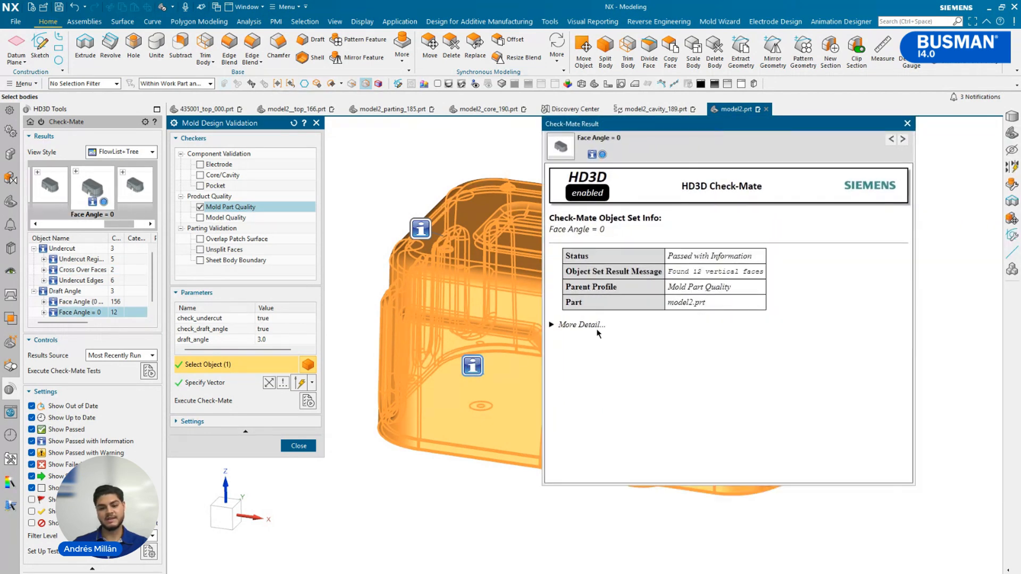
left_click(593, 324)
scroll(669, 354, "down", 3)
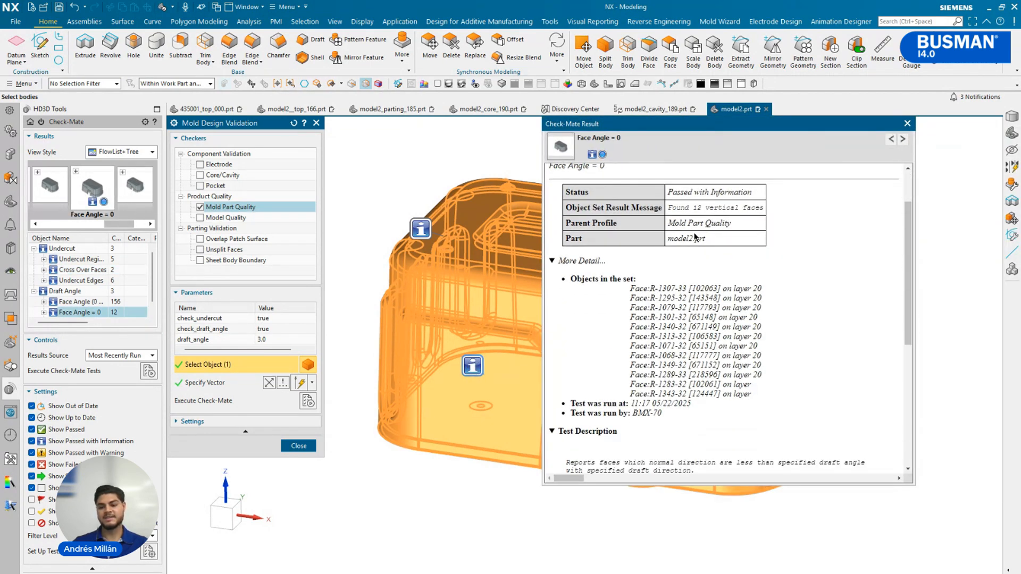
left_click(907, 123)
left_click(298, 446)
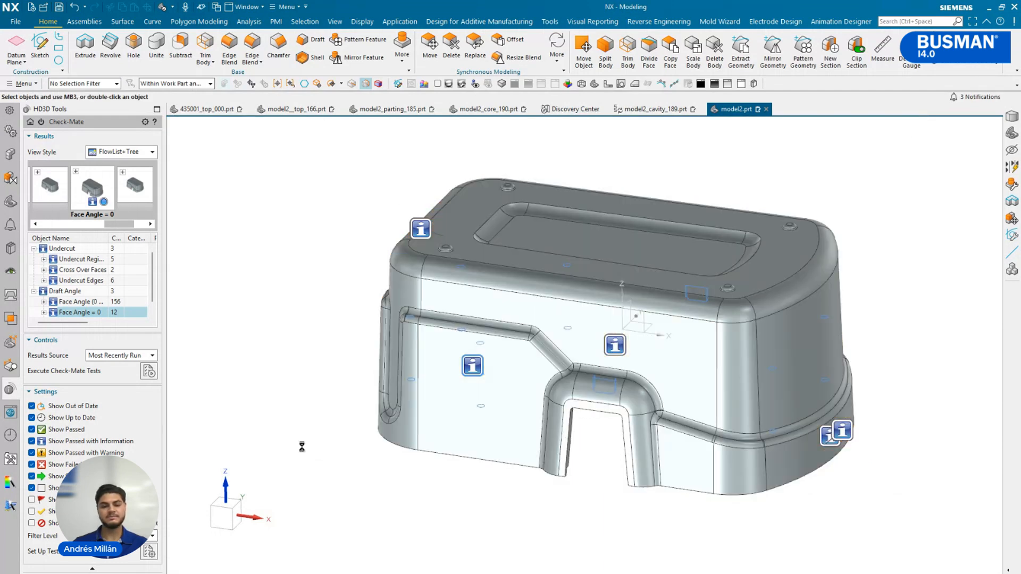
scroll(900, 210, "up", 2)
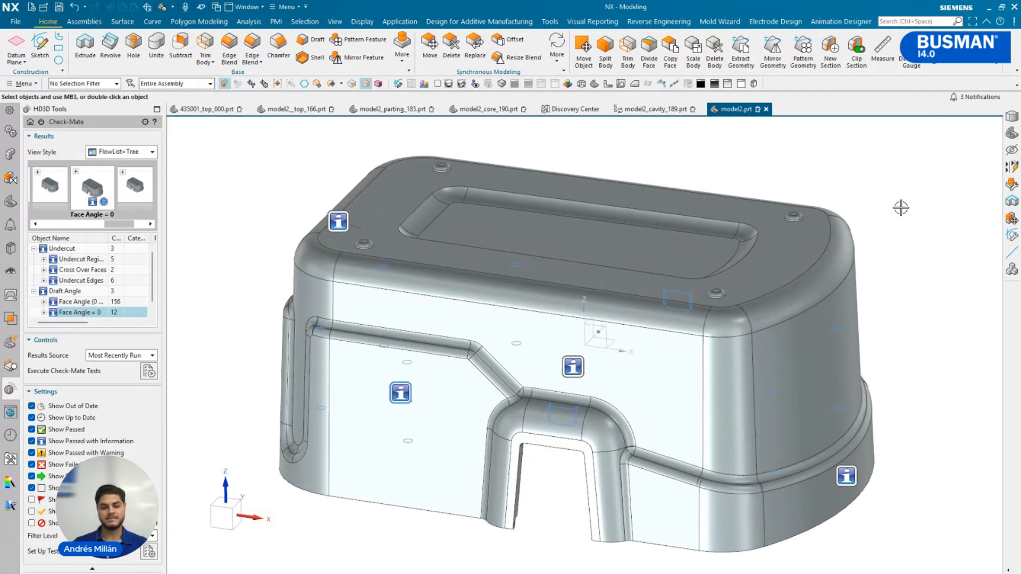
key("alt+Tab")
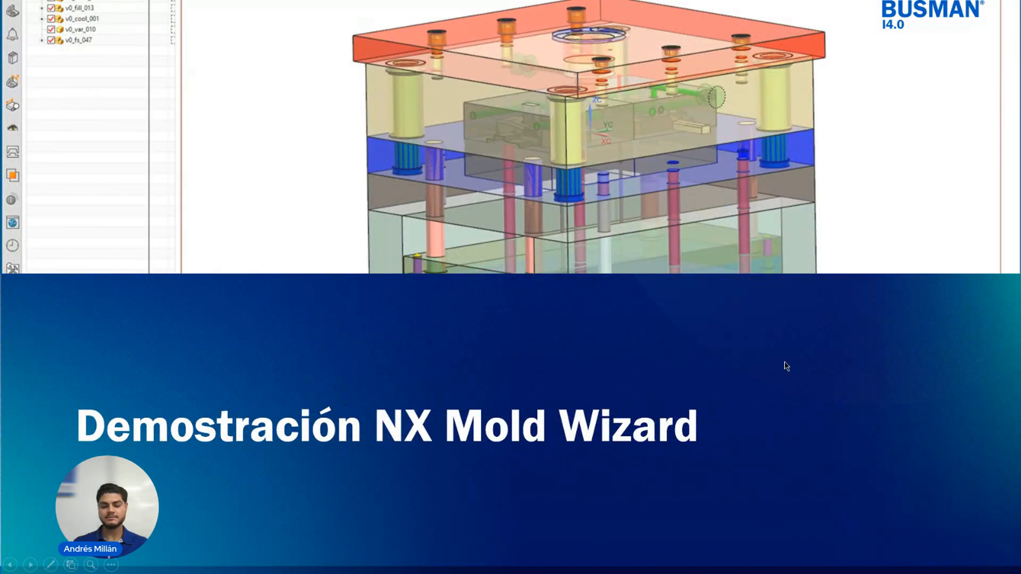
left_click(786, 366)
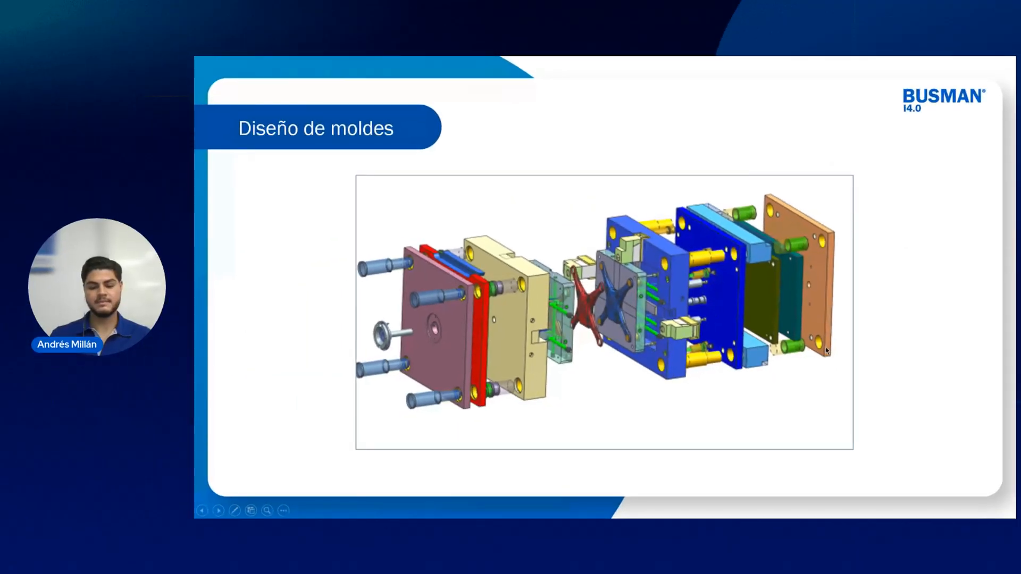
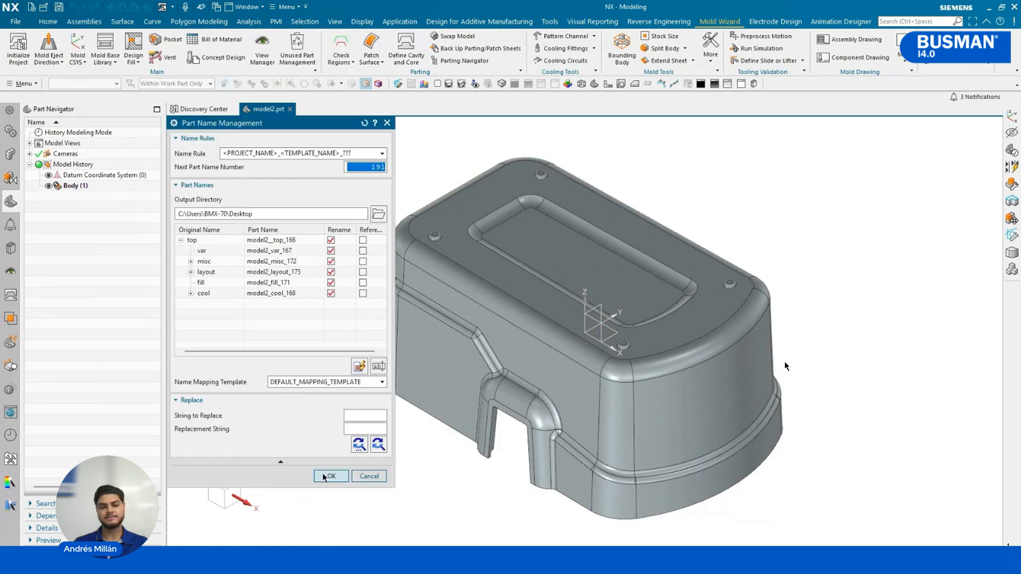
- Accept the part names for the new mold project and set the Mold CSYS to the current WCS
left_click(325, 477)
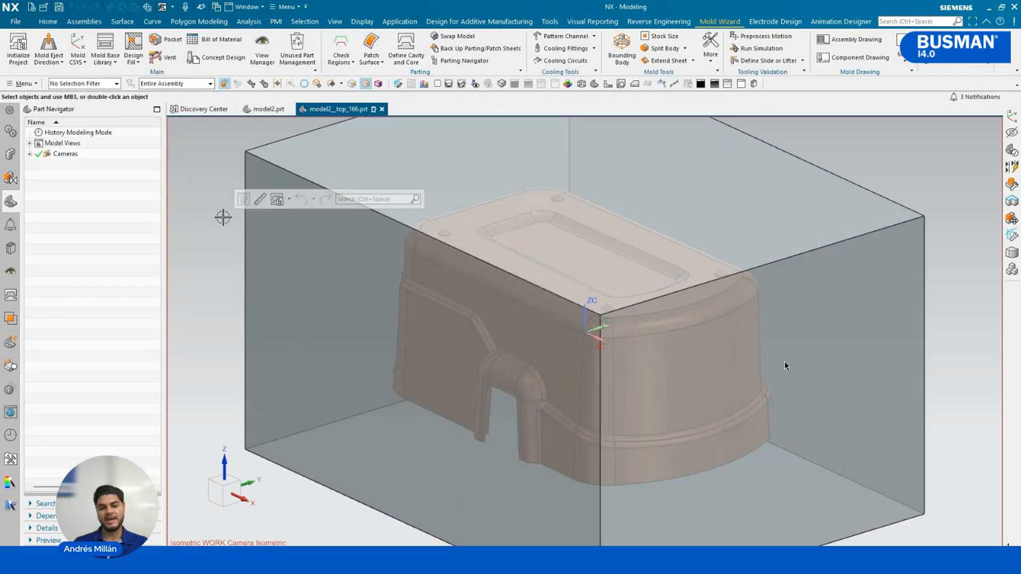
key("ctrl+f")
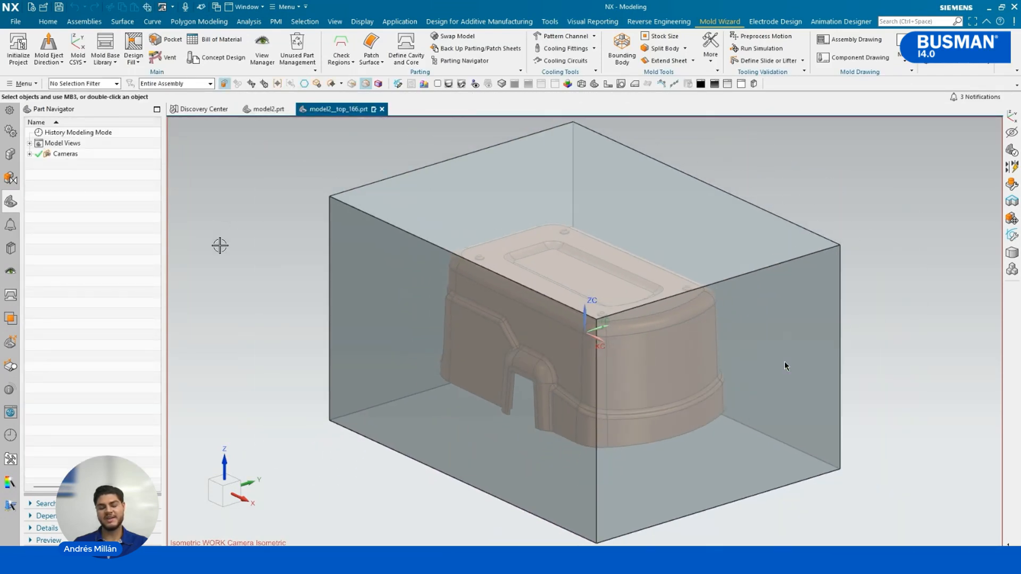
left_click(78, 48)
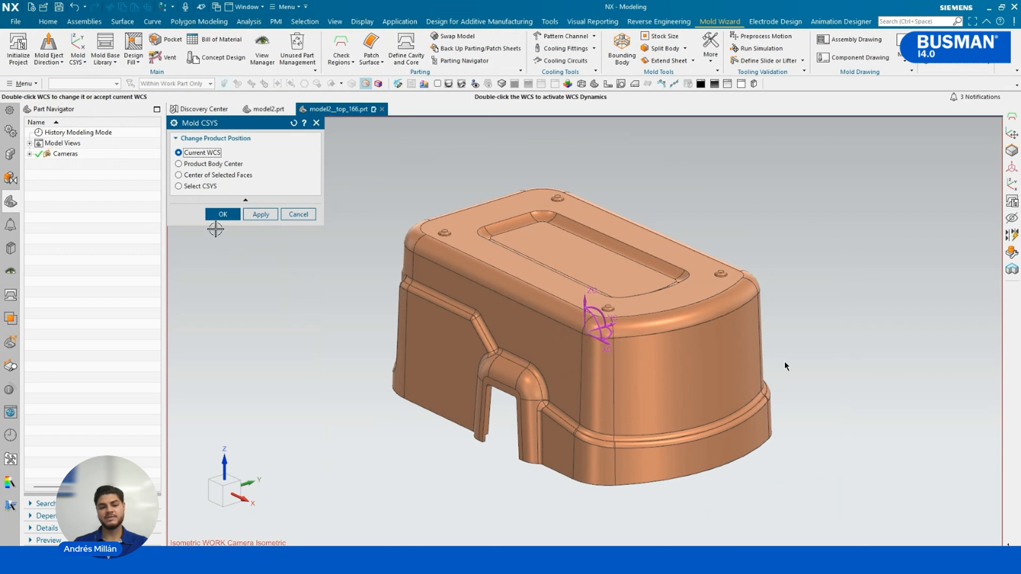
left_click(217, 215)
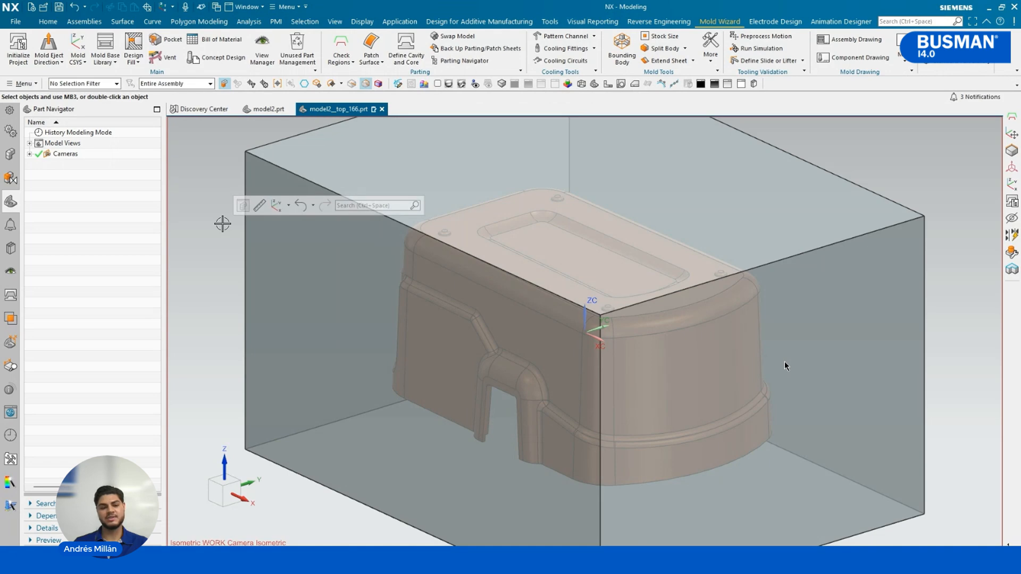
- Calculate the product body's regions in Check Regions with Reset All and colour all faces by draft angle
left_click(345, 63)
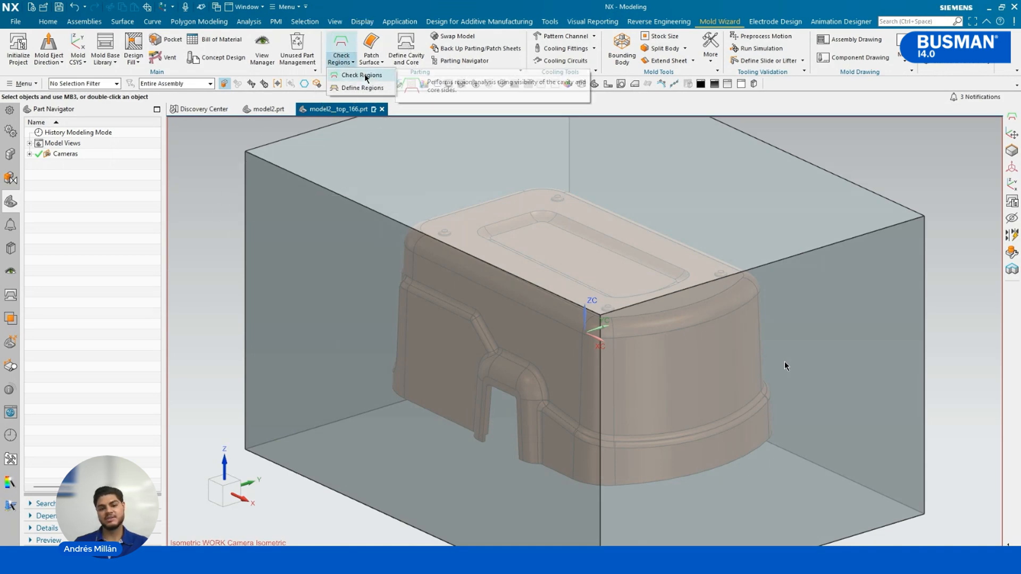
left_click(366, 76)
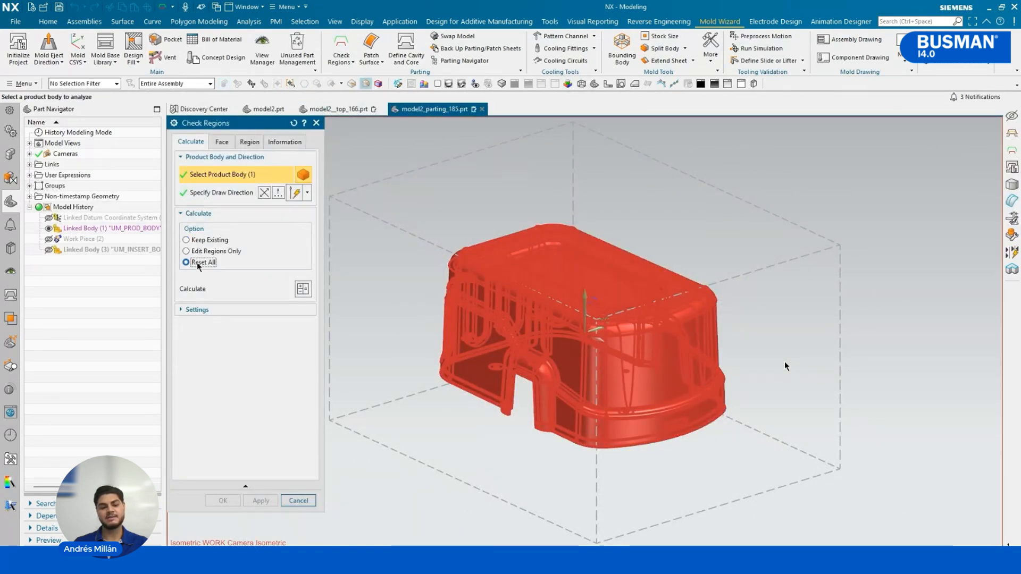
left_click(302, 292)
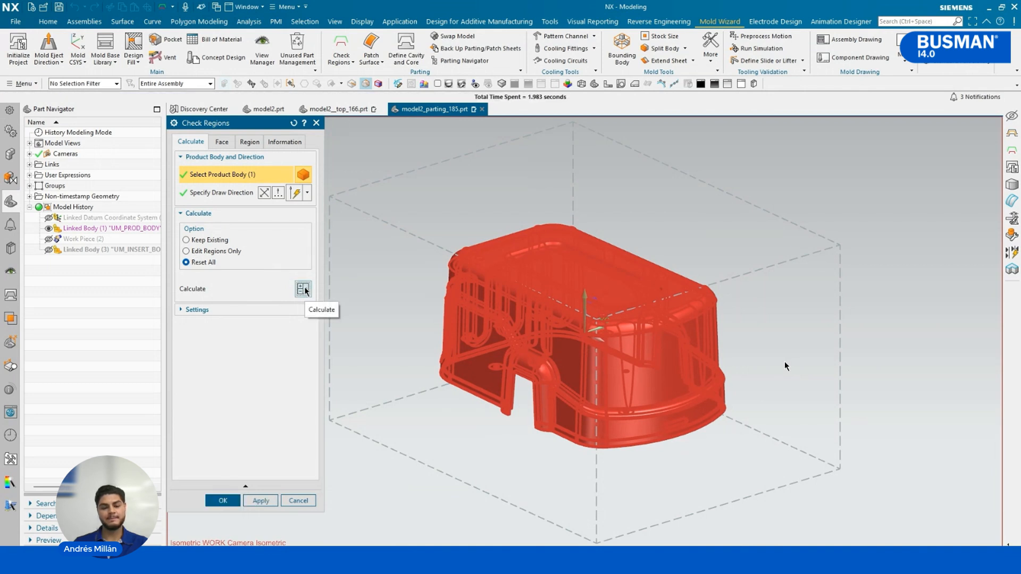
left_click(219, 143)
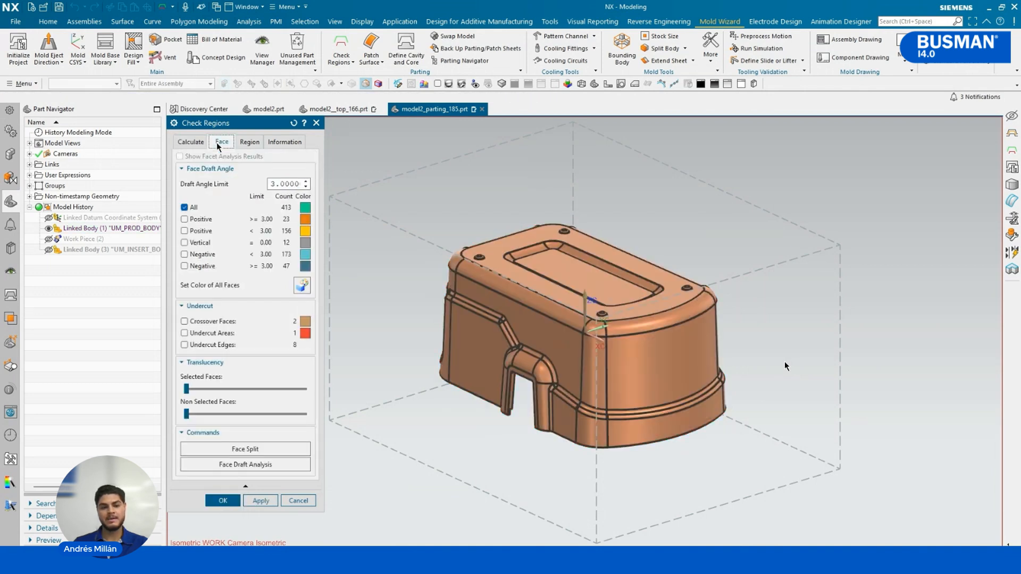
left_click(303, 286)
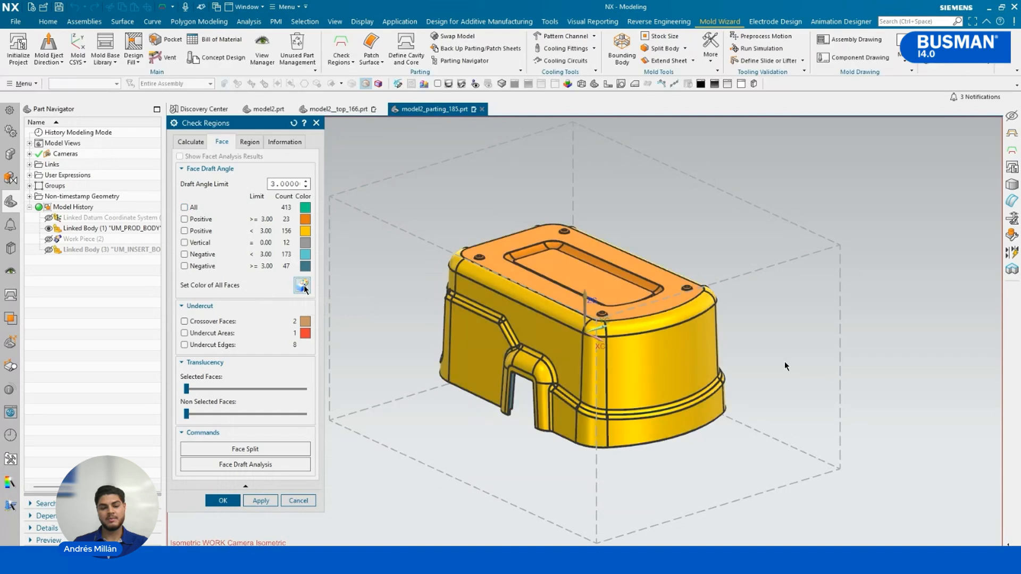
mouse_move(704, 449)
middle_mouse_down()
mouse_move(704, 365)
mouse_move(711, 457)
mouse_move(713, 440)
mouse_move(694, 442)
middle_mouse_up()
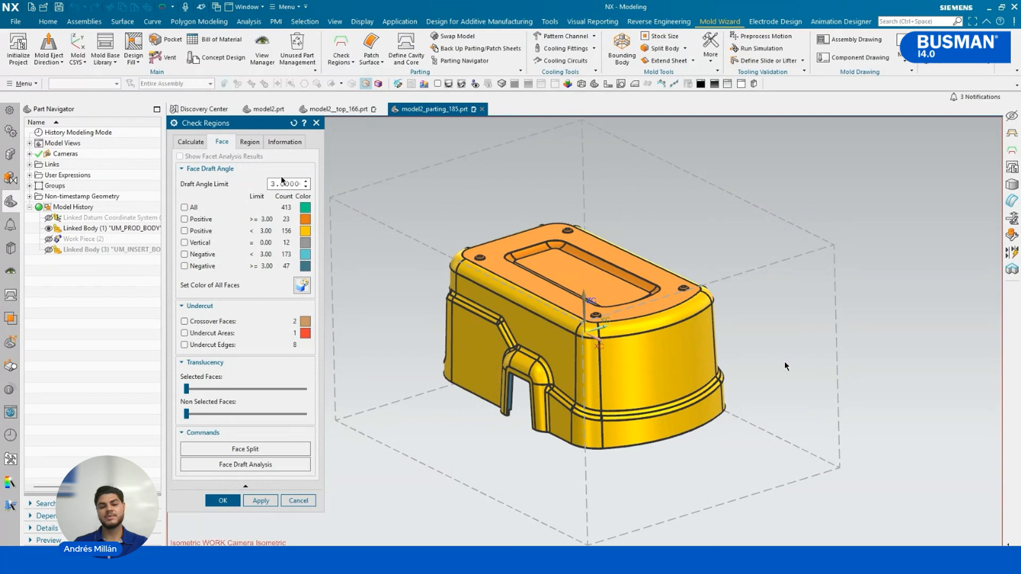
- Review the cavity and core region assignment with the parting edges shown, and accept Check Regions
left_click(259, 143)
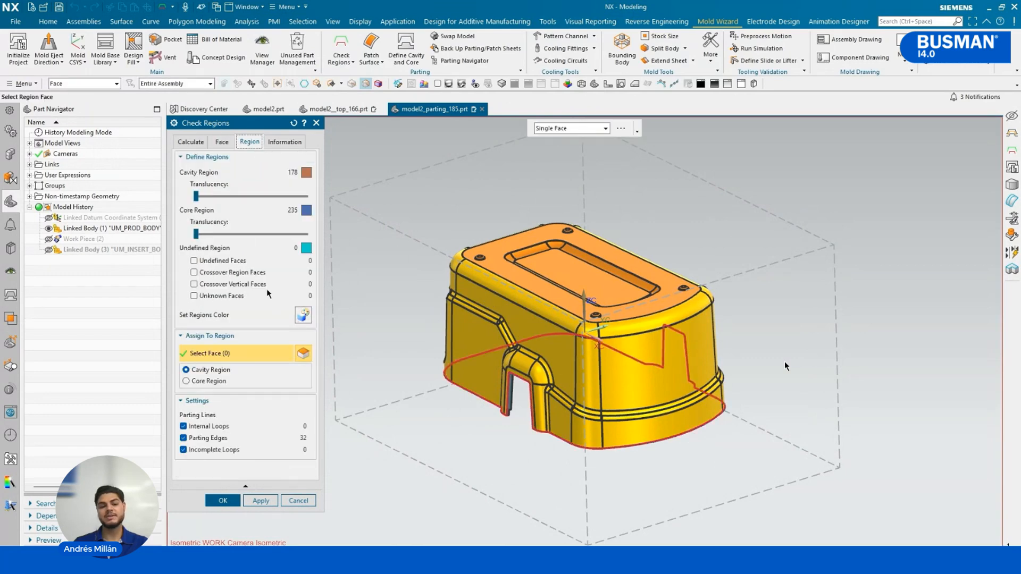
middle_click_drag(444, 416, 468, 418)
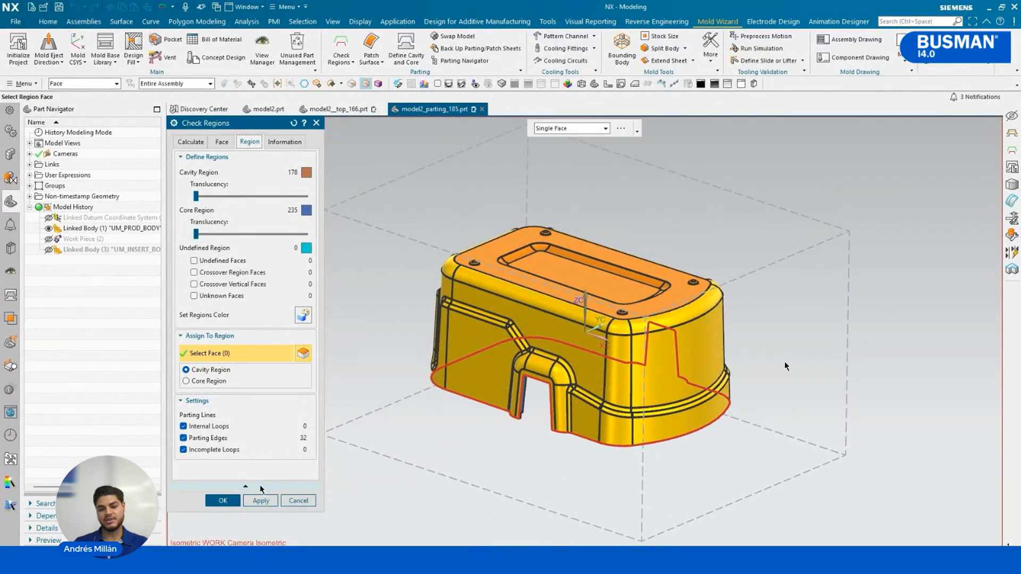
left_click(223, 501)
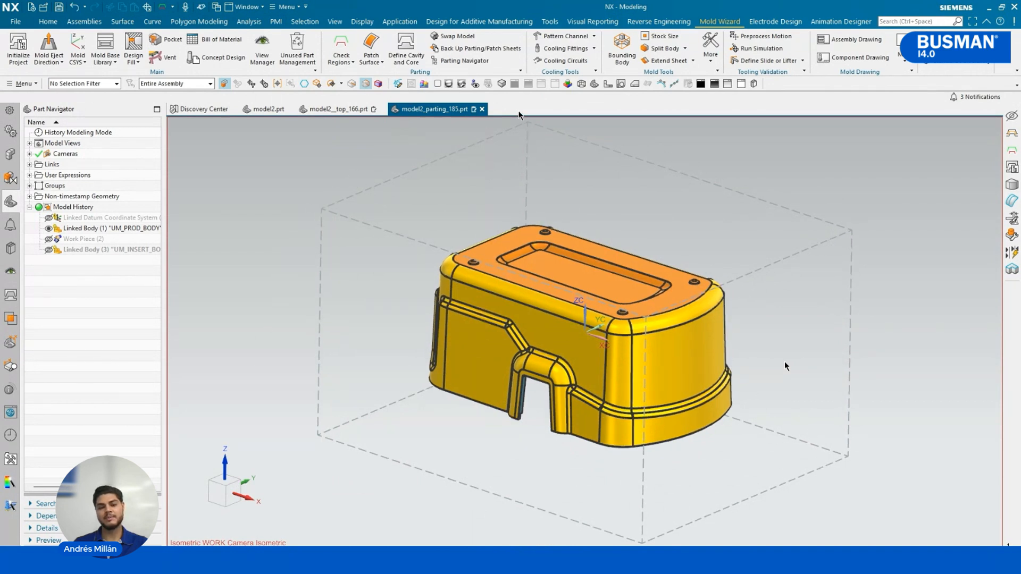
- Review the cavity and core region faces in Define Regions, and create the regions and parting lines
left_click(353, 63)
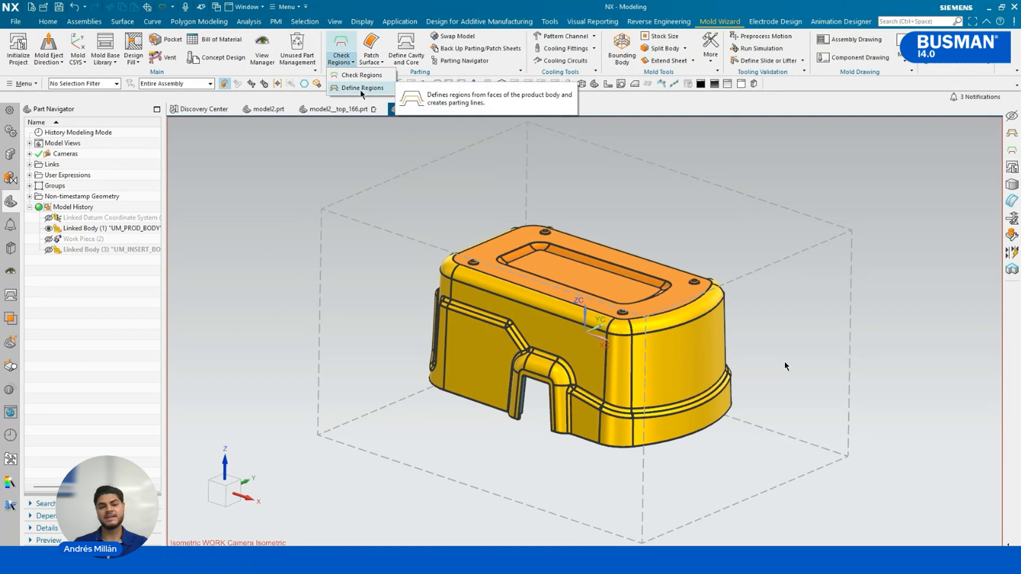
left_click(363, 89)
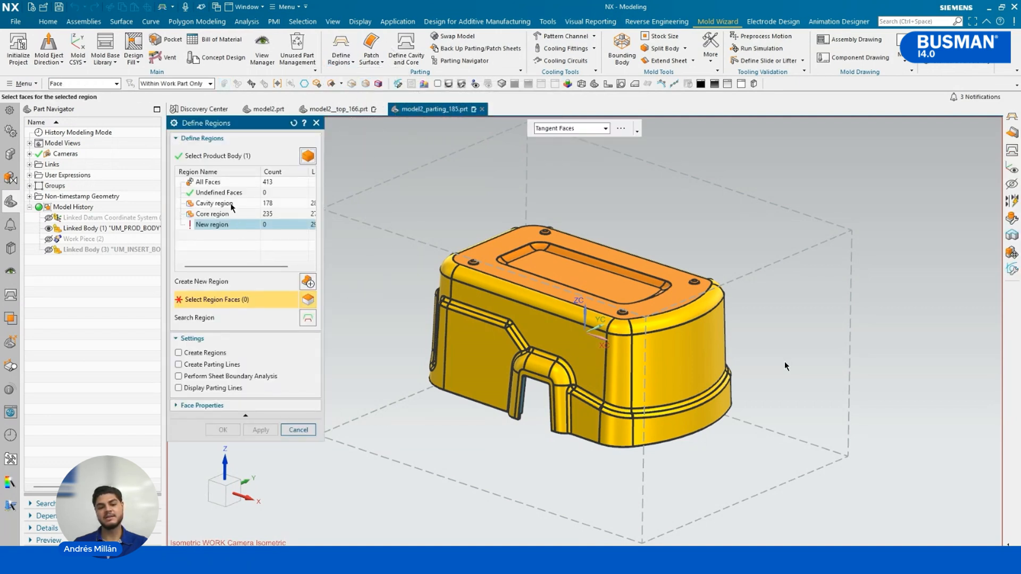
left_click(231, 204)
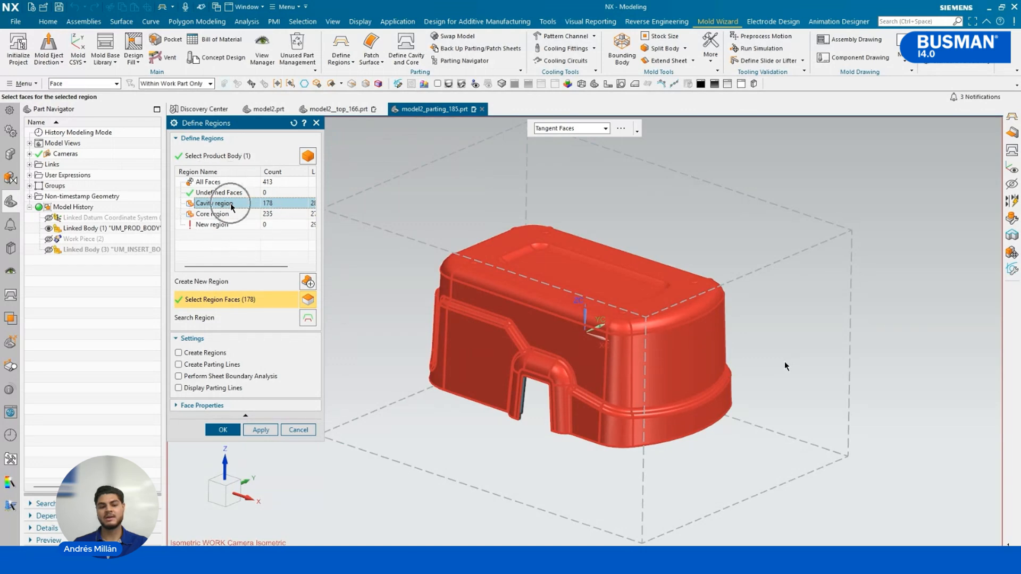
middle_click_drag(748, 406, 711, 402)
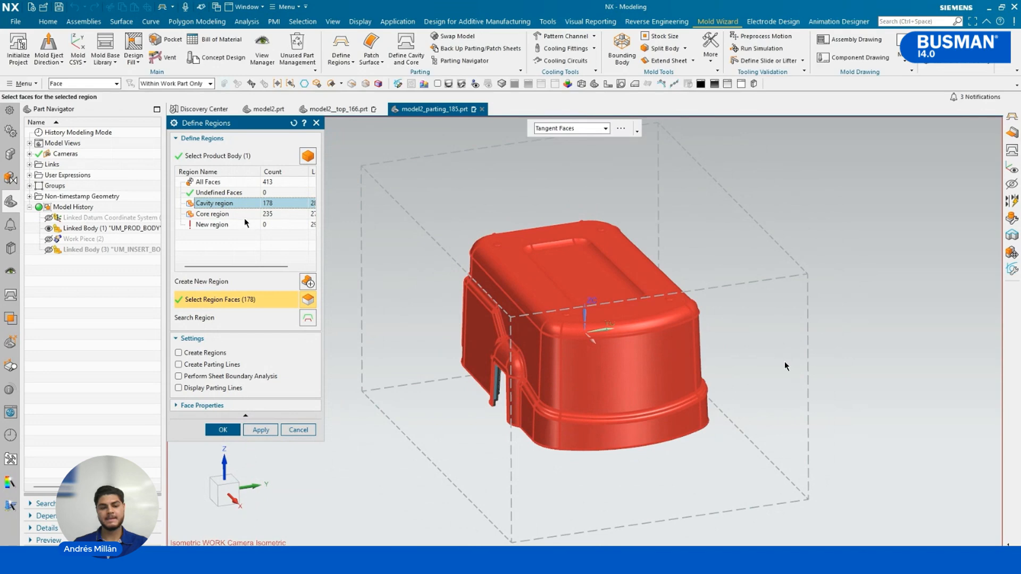
left_click(245, 215)
middle_click_drag(603, 484, 627, 486)
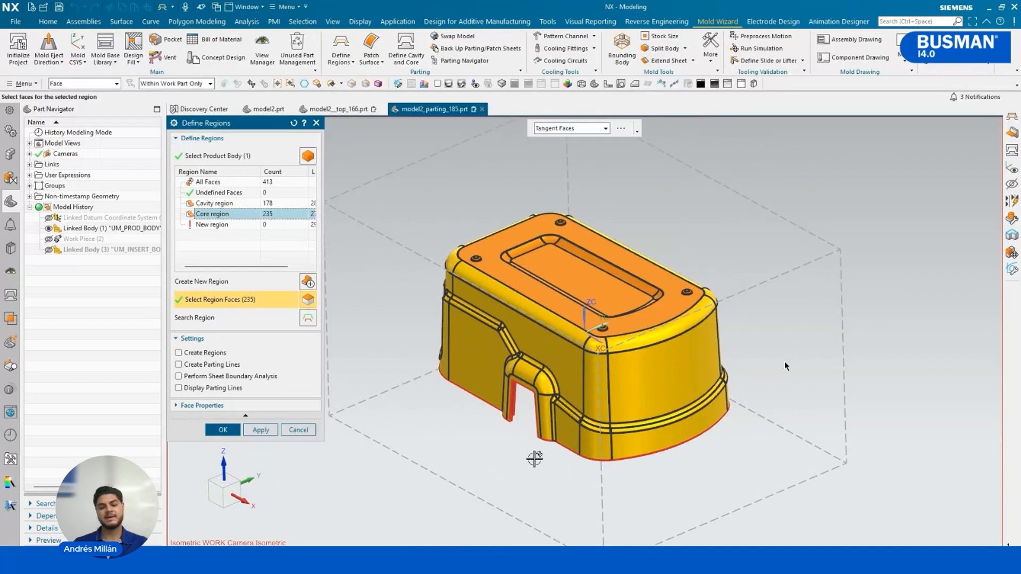
left_click(179, 353)
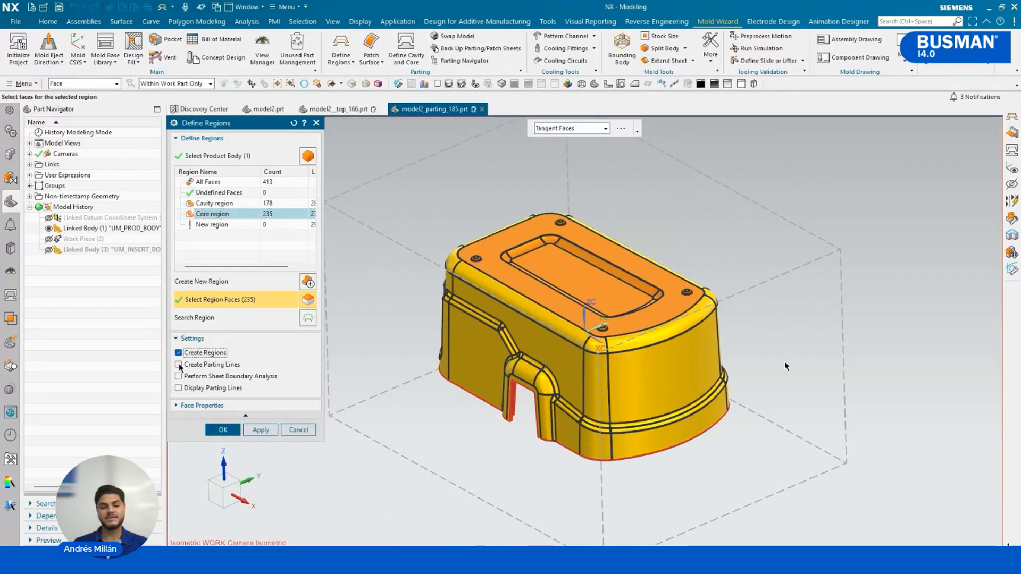
left_click(179, 365)
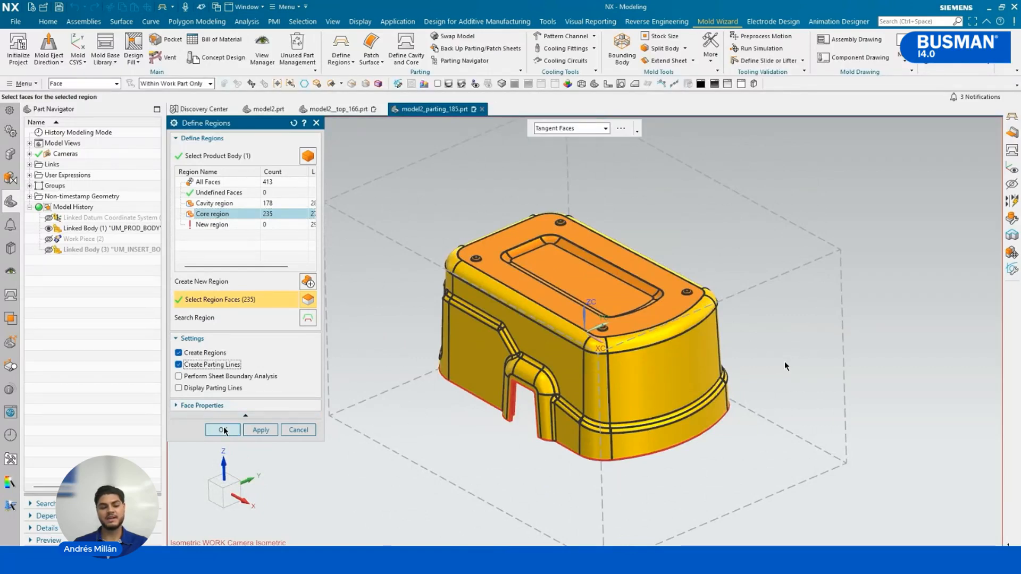
left_click(223, 429)
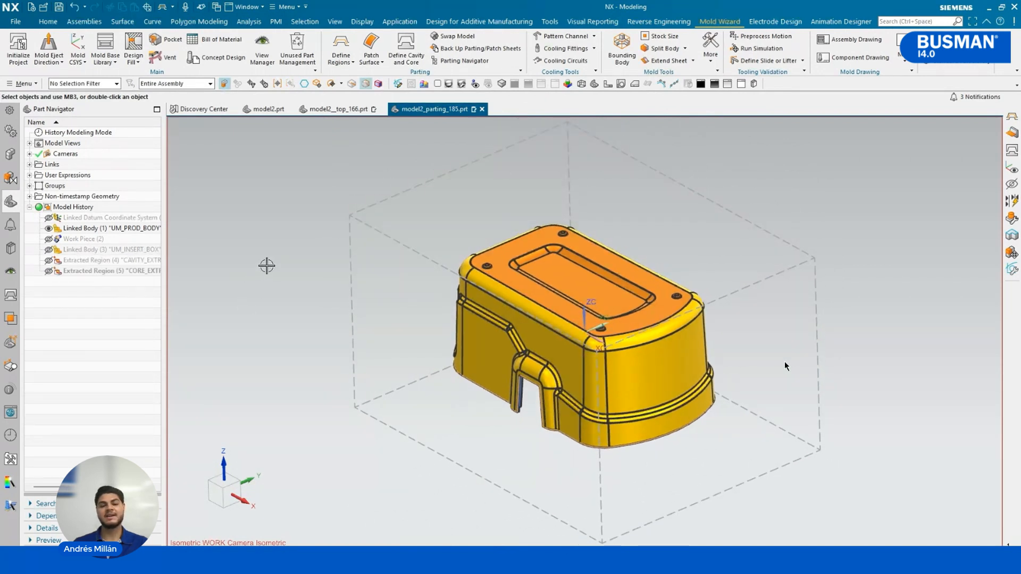
- Start Design Parting Surface and inspect the previewed sheet extended from the core region around the cover
left_click(374, 64)
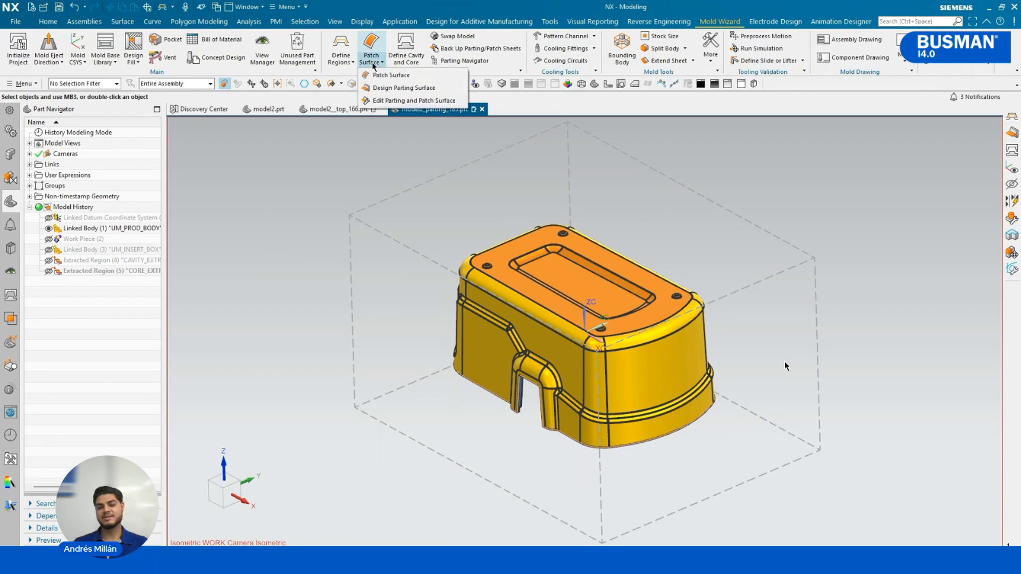
left_click(386, 90)
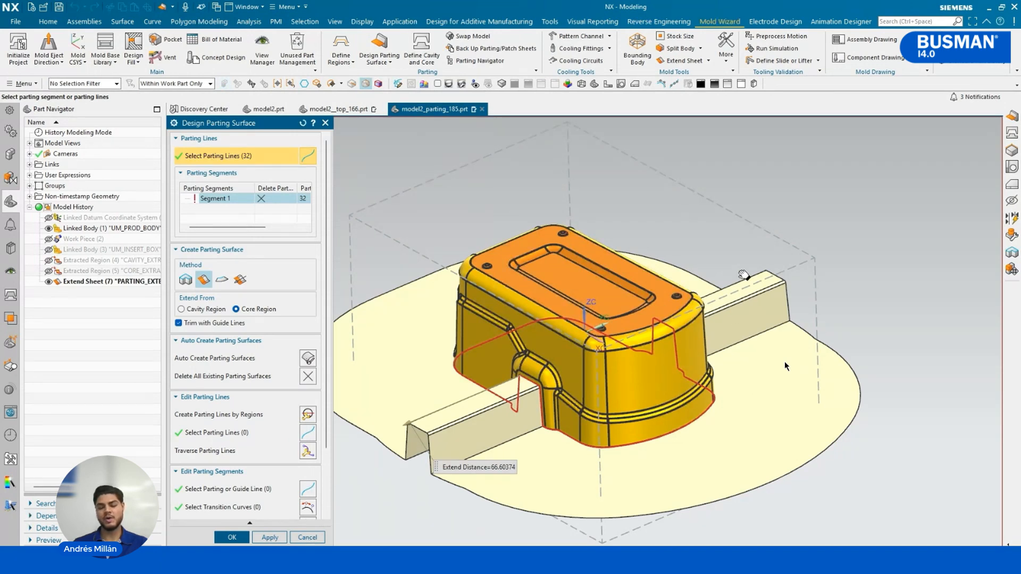
middle_click_drag(768, 329, 746, 354)
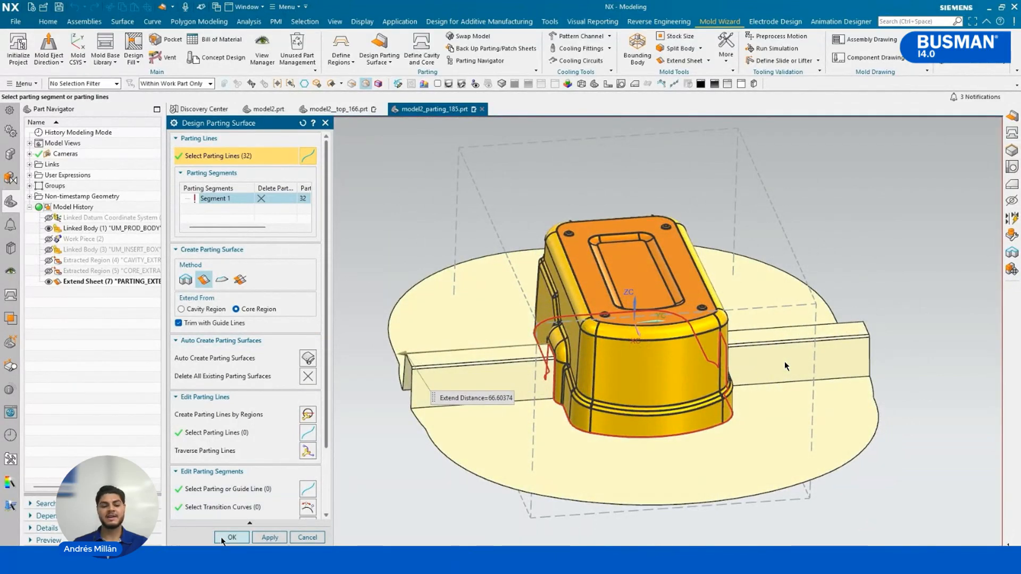
scroll(258, 468, "down", 3)
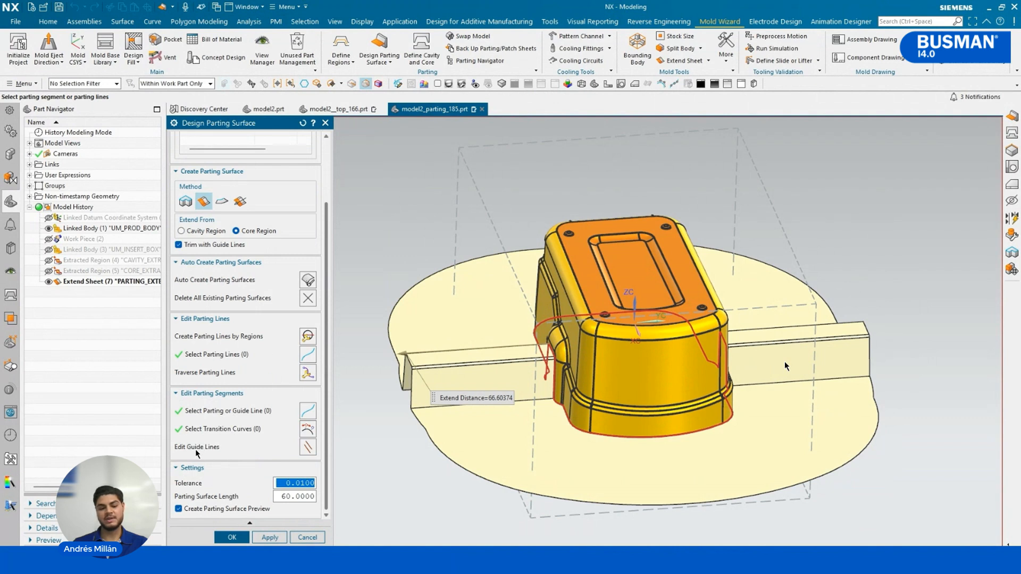
left_click(303, 448)
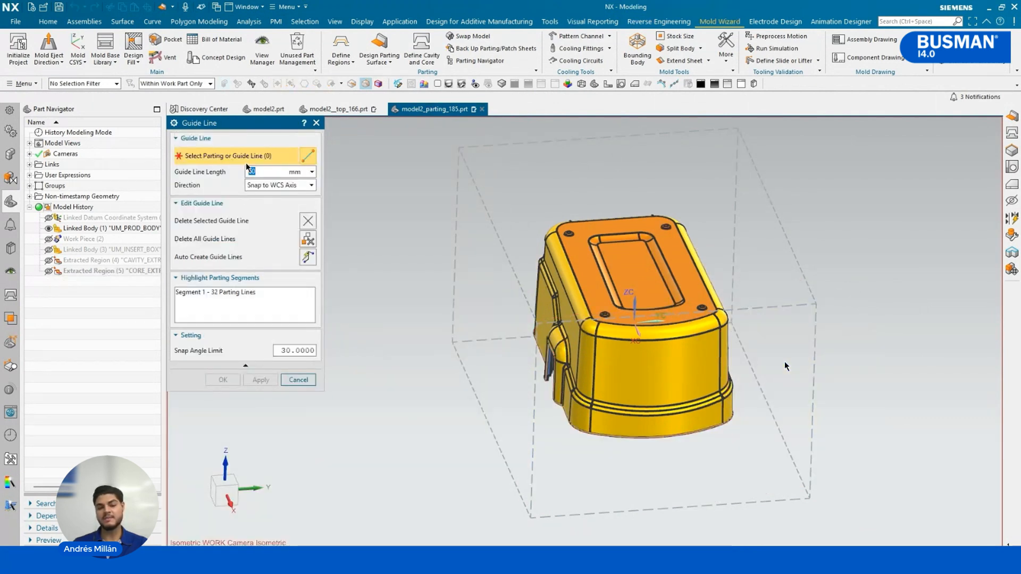
left_click(306, 186)
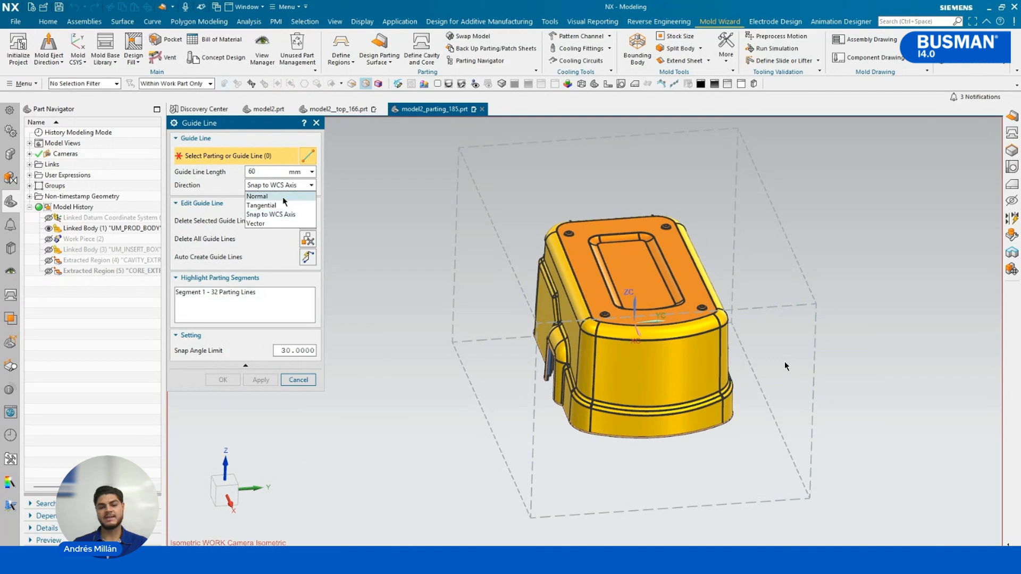
left_click(271, 215)
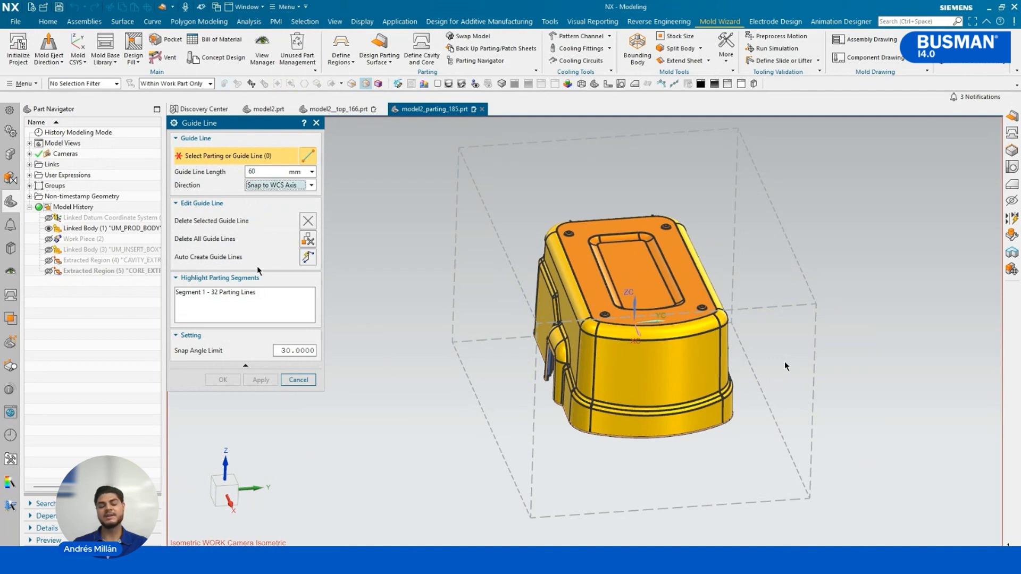
left_click(286, 381)
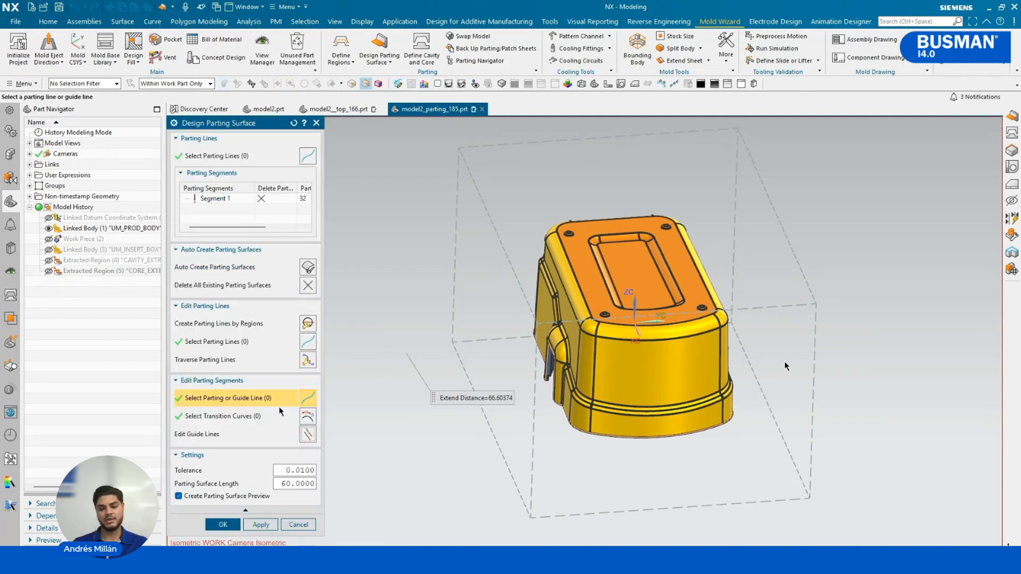
- Create the parting surfaces automatically with a 60 mm surface length and 0.01 tolerance, and accept Design Parting Surface
left_click(307, 267)
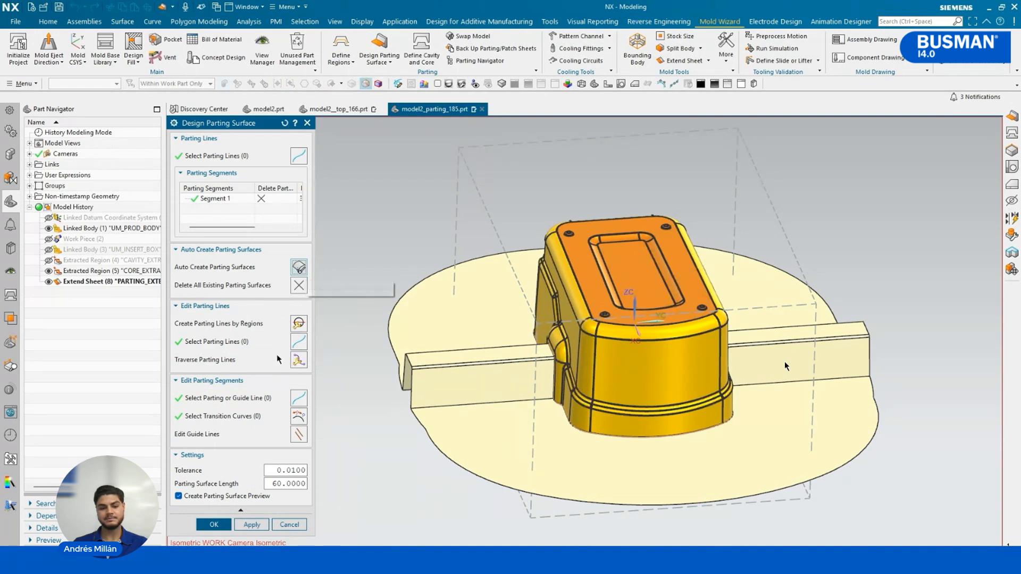
left_click(213, 524)
key("ctrl+f")
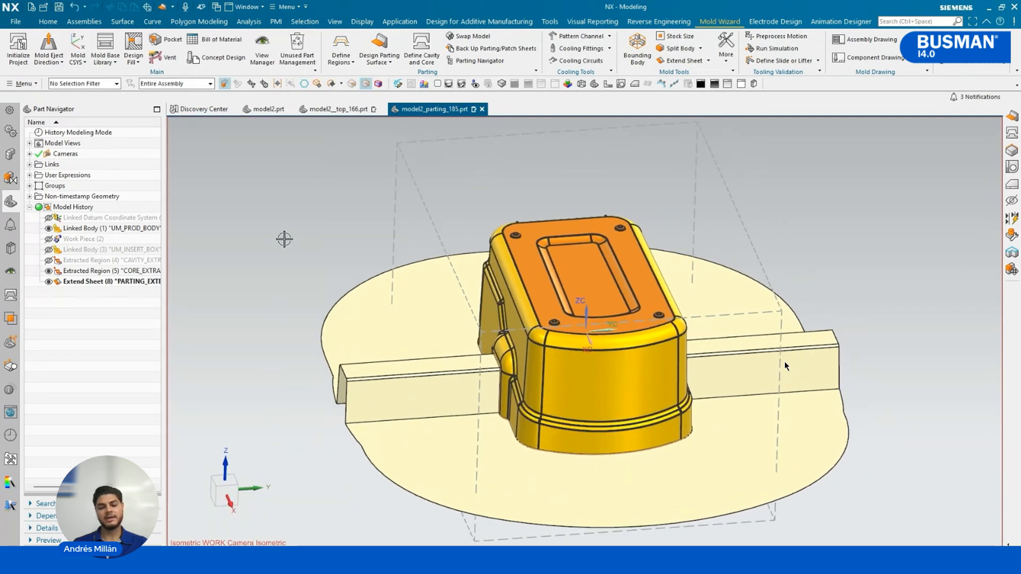
- Generate the cavity from the cavity region in Define Cavity and Core with a 0.1 sew tolerance, and accept the parting result
left_click(435, 47)
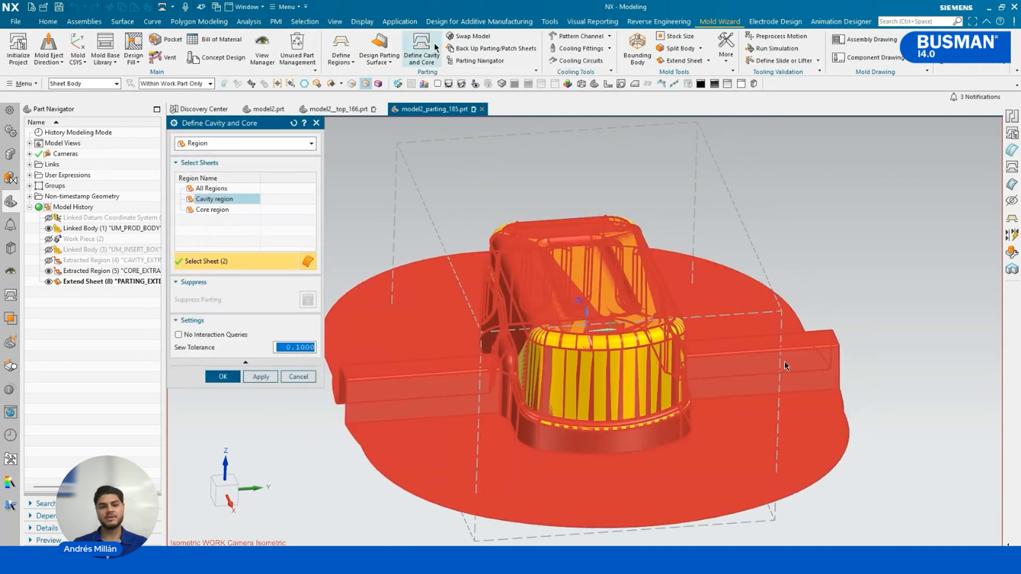
left_click(242, 199)
middle_click_drag(764, 415, 800, 437)
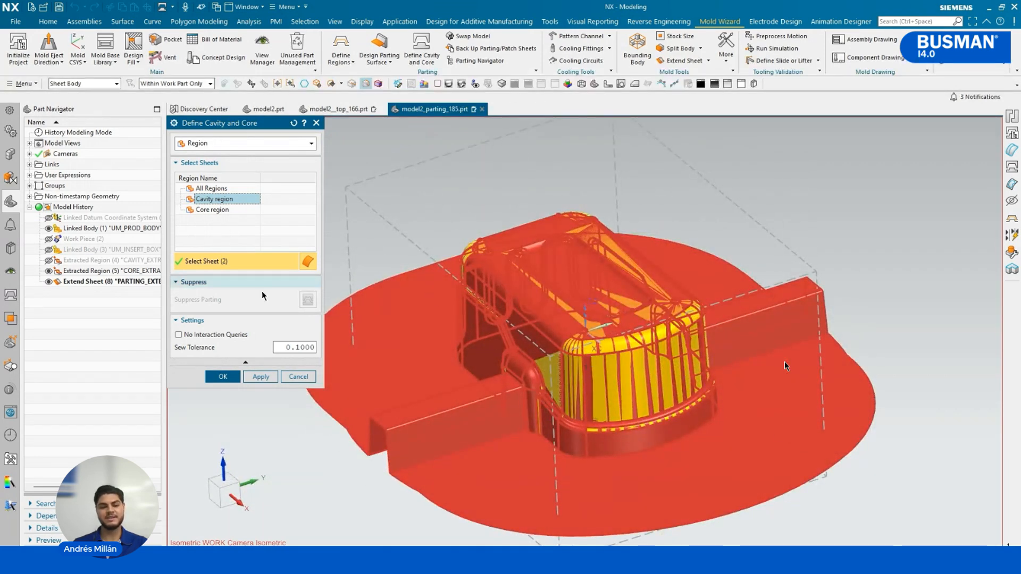
left_click(260, 377)
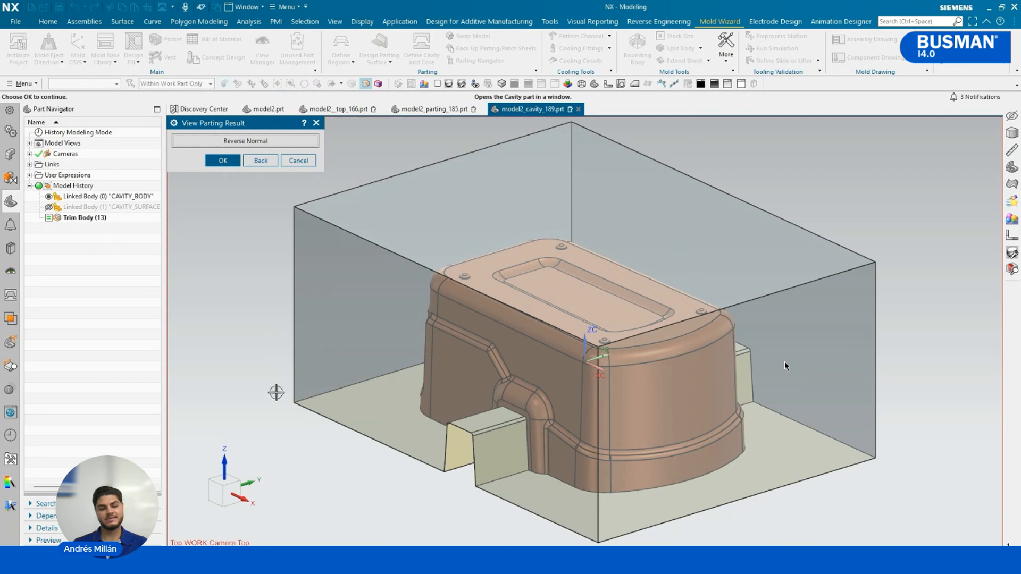
middle_click_drag(276, 392, 270, 351)
left_click(223, 160)
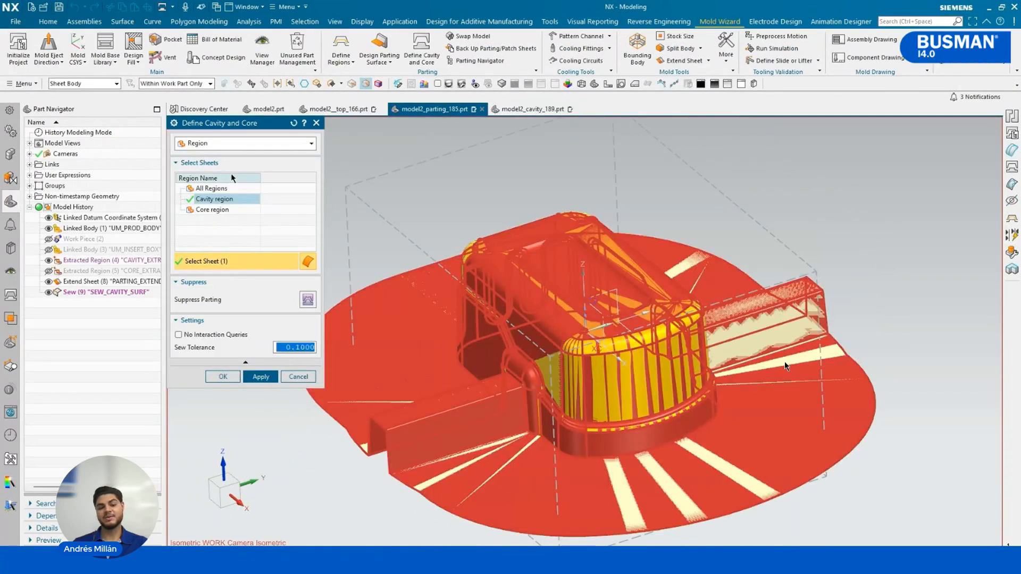
- Generate the core from the core region with a 0.1 sew tolerance, inspect the core block and accept the parting result
left_click(226, 210)
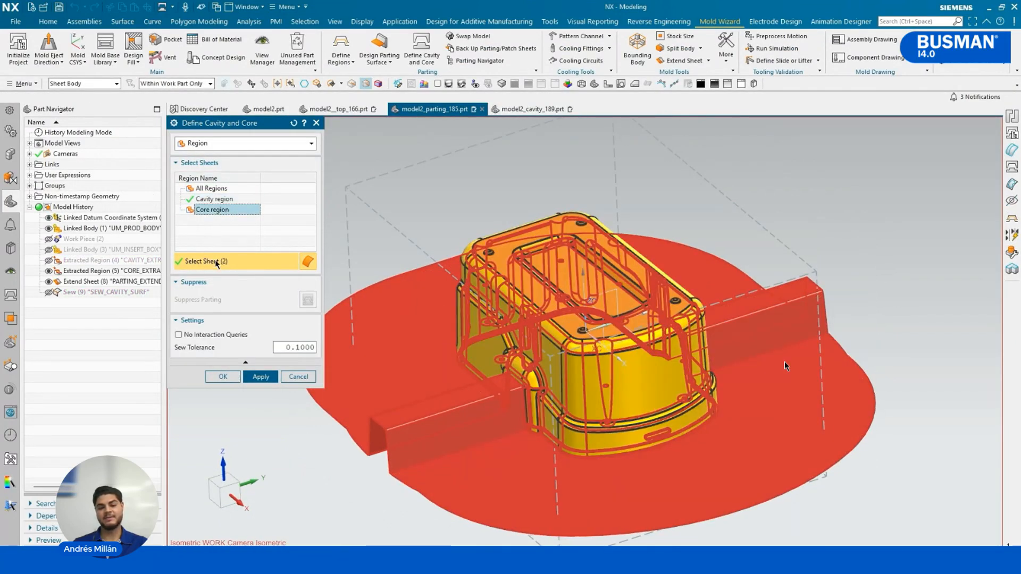
left_click(265, 376)
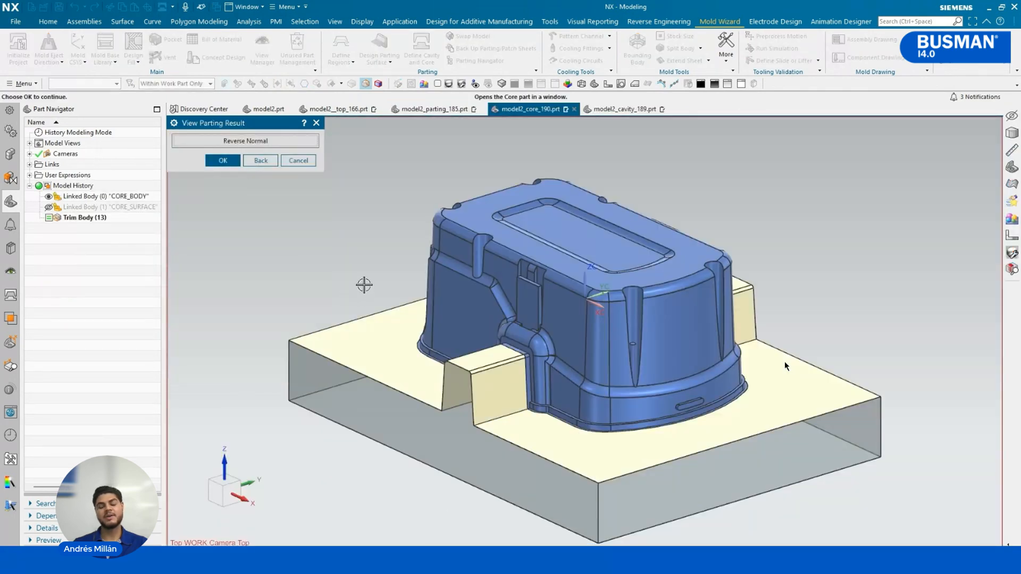
middle_click_drag(364, 284, 353, 367)
left_click(286, 140)
left_click(246, 143)
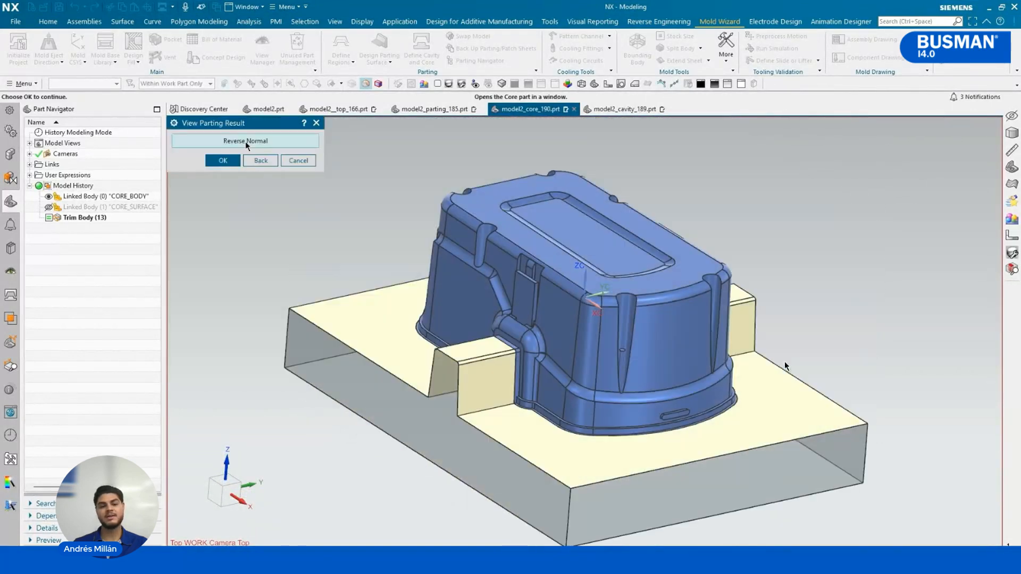
left_click(232, 164)
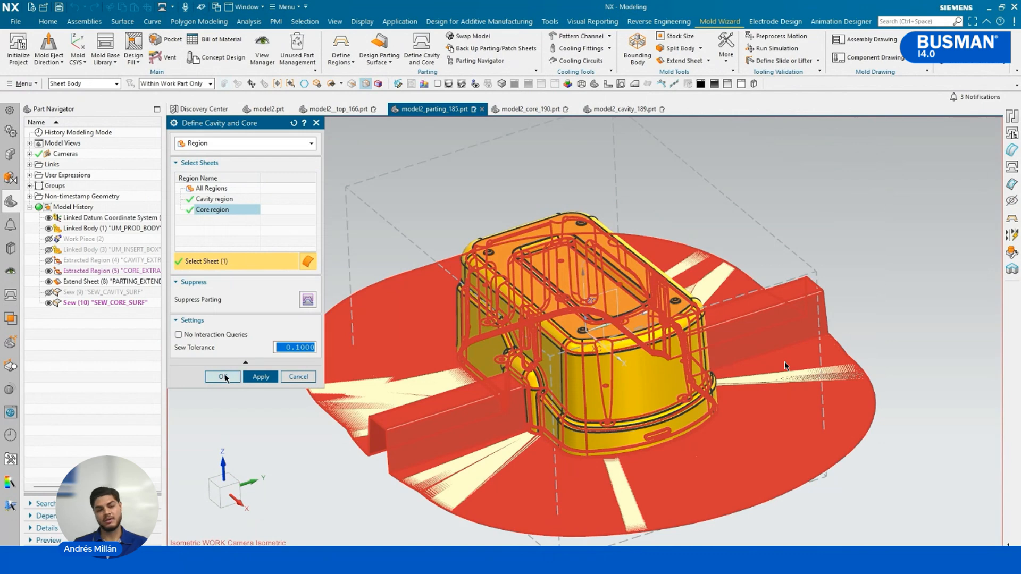
- Finish Define Cavity and Core by deleting the existing sewn sheets and accepting the regenerated core result
left_click(223, 377)
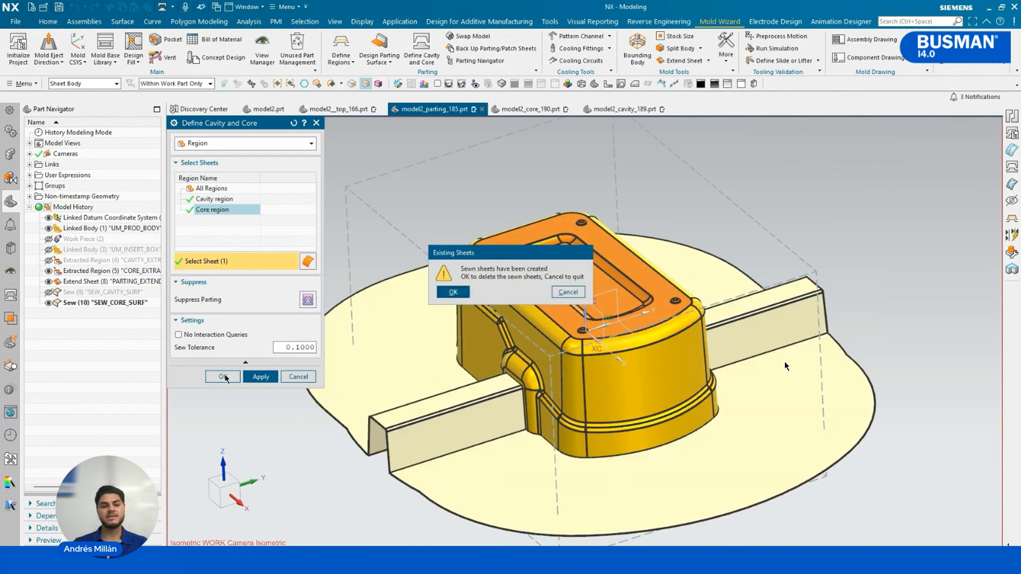
left_click(451, 292)
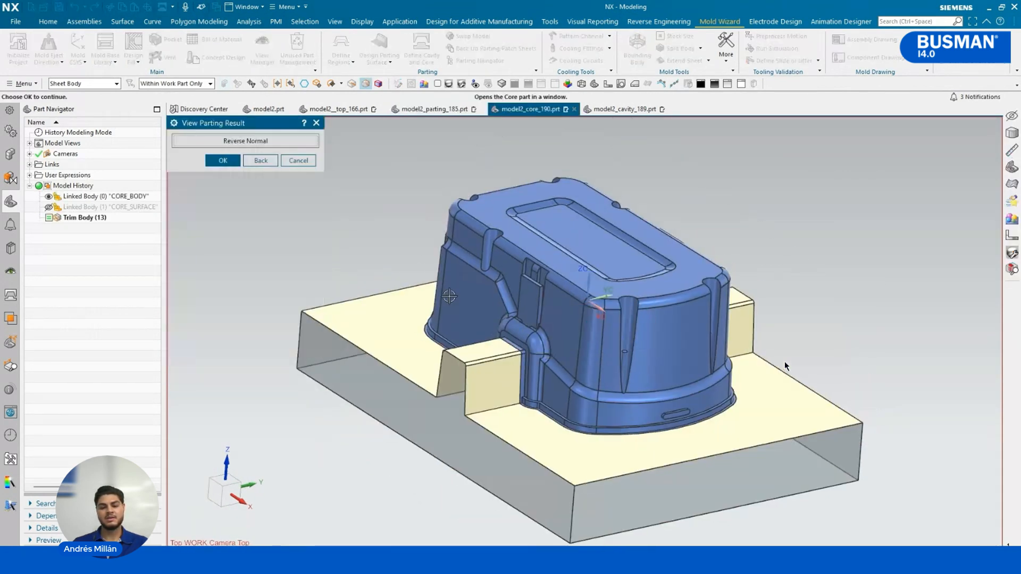
left_click(223, 160)
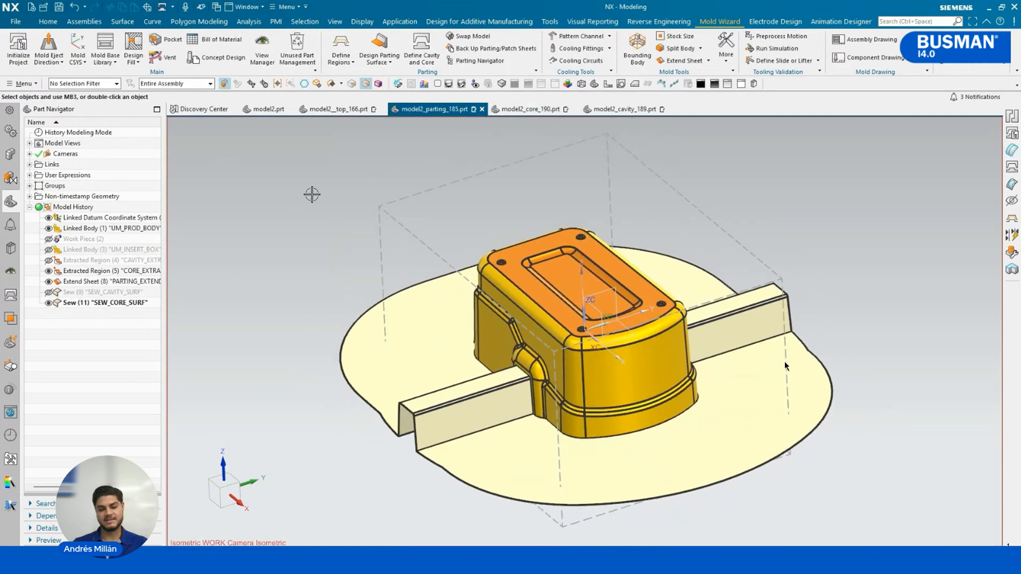
- Switch to the model2__top_166 assembly and inspect the combined cavity and core blocks around the cover
left_click(593, 86)
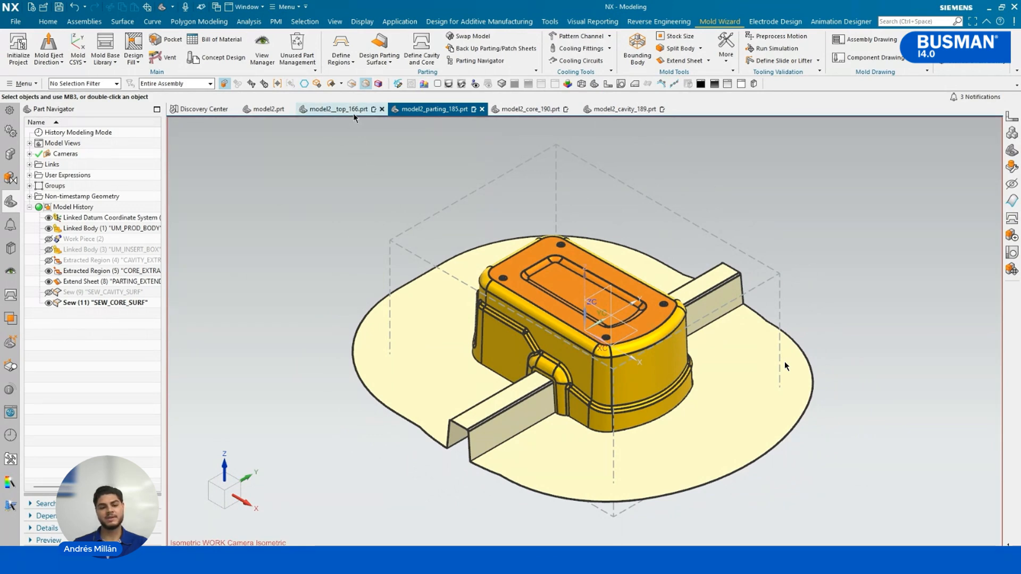
left_click(338, 109)
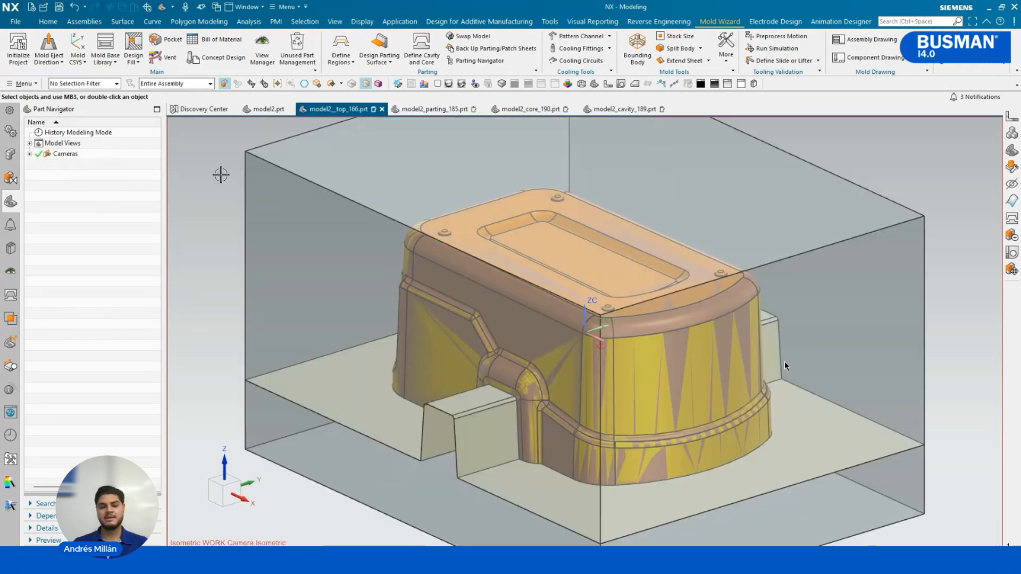
key("ctrl+f")
middle_click_drag(590, 97, 681, 143)
middle_click_drag(854, 238, 676, 232)
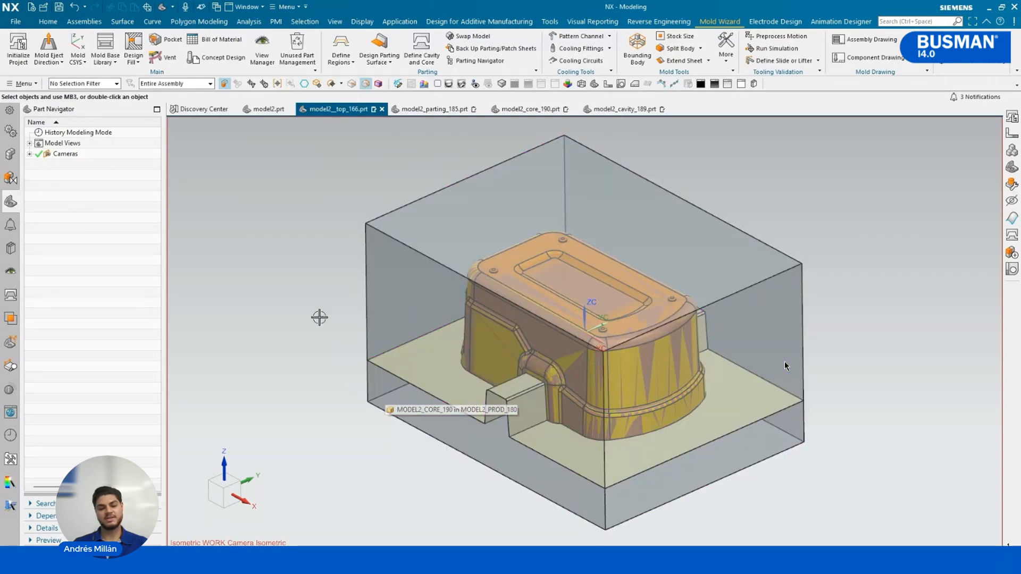
scroll(786, 366, "up", 1)
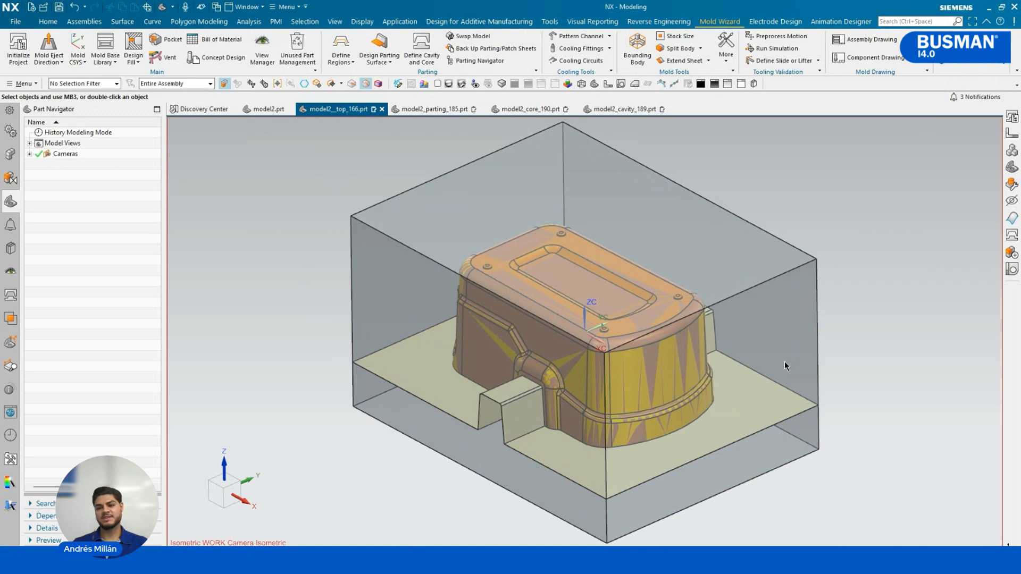
- Generate a linear rectangular cavity layout with 2 cavities in X and 2 in Y, using Block references and 0 mm distances
left_click(935, 49)
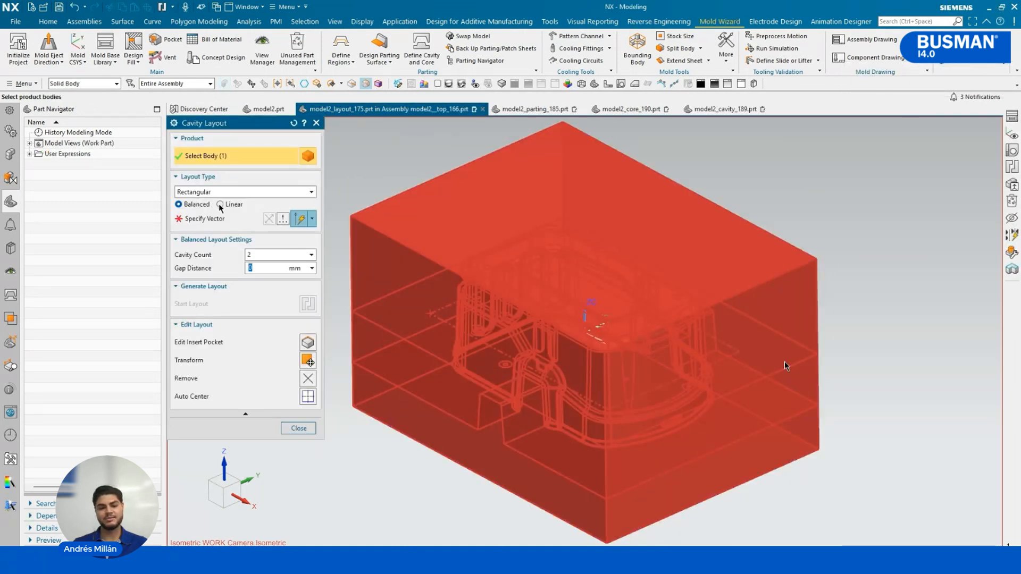
left_click(220, 205)
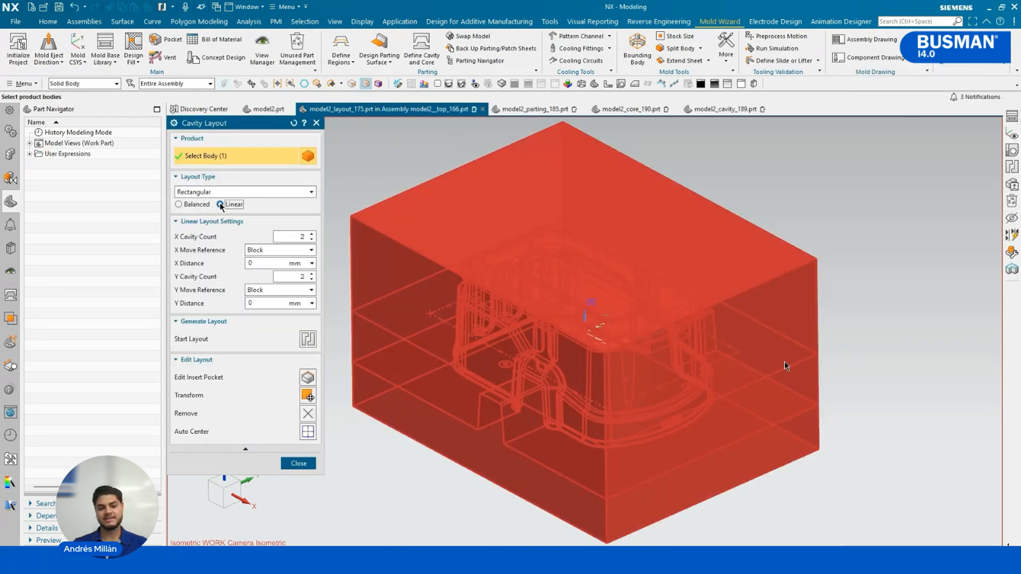
left_click(303, 242)
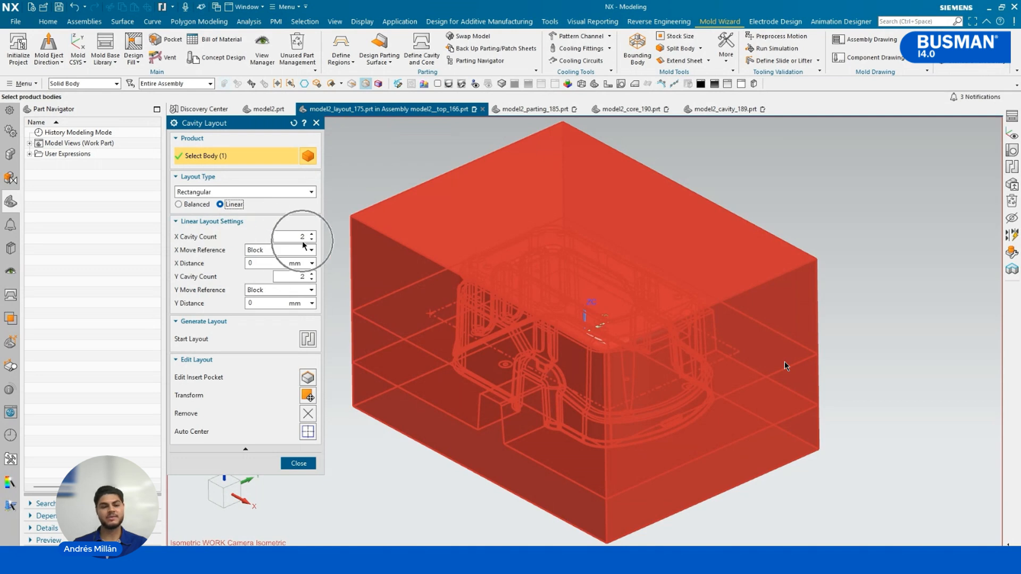
left_click(301, 279)
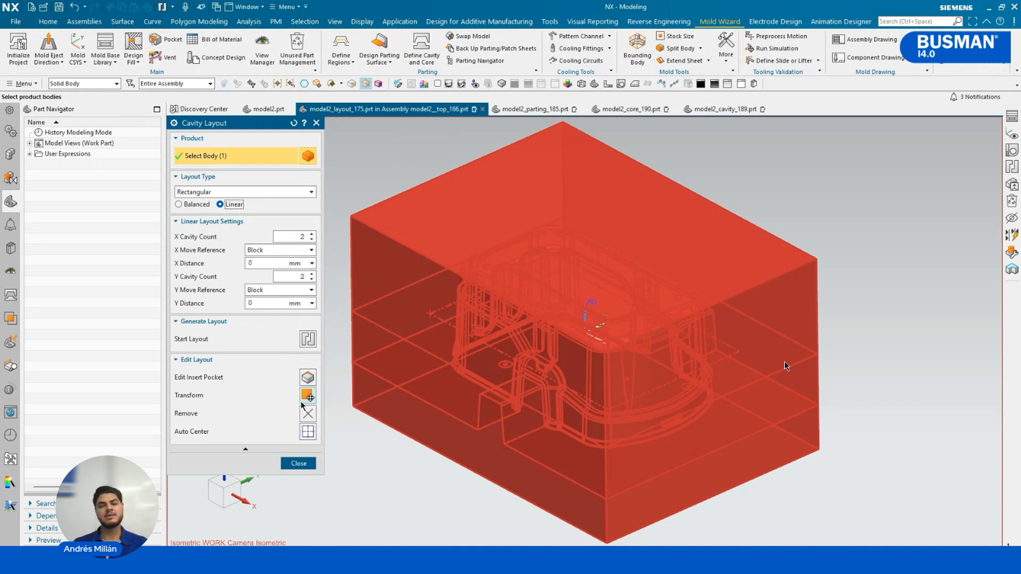
left_click(310, 345)
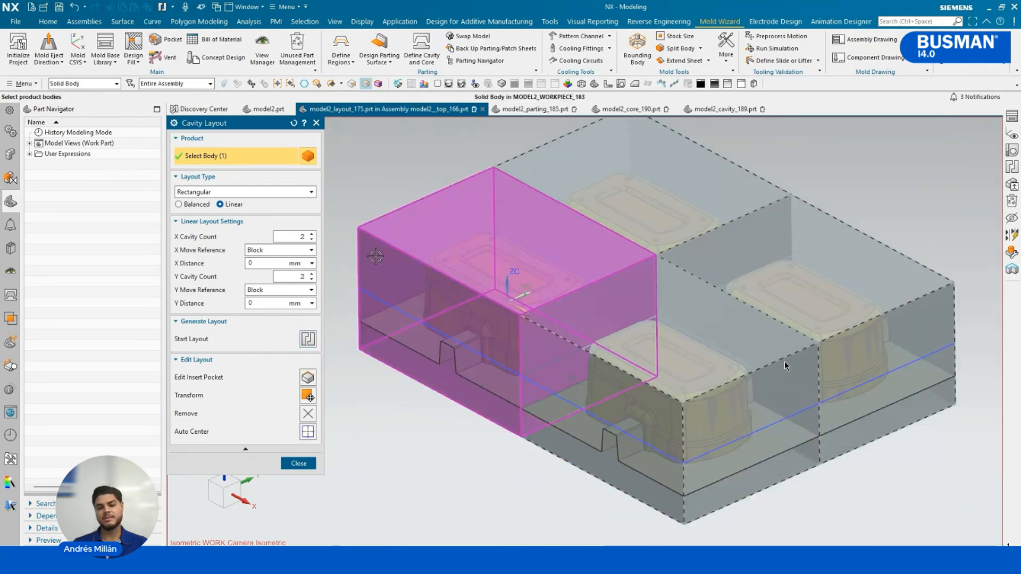
mouse_move(377, 180)
middle_mouse_down()
mouse_move(391, 177)
mouse_move(373, 186)
mouse_move(382, 179)
middle_mouse_up()
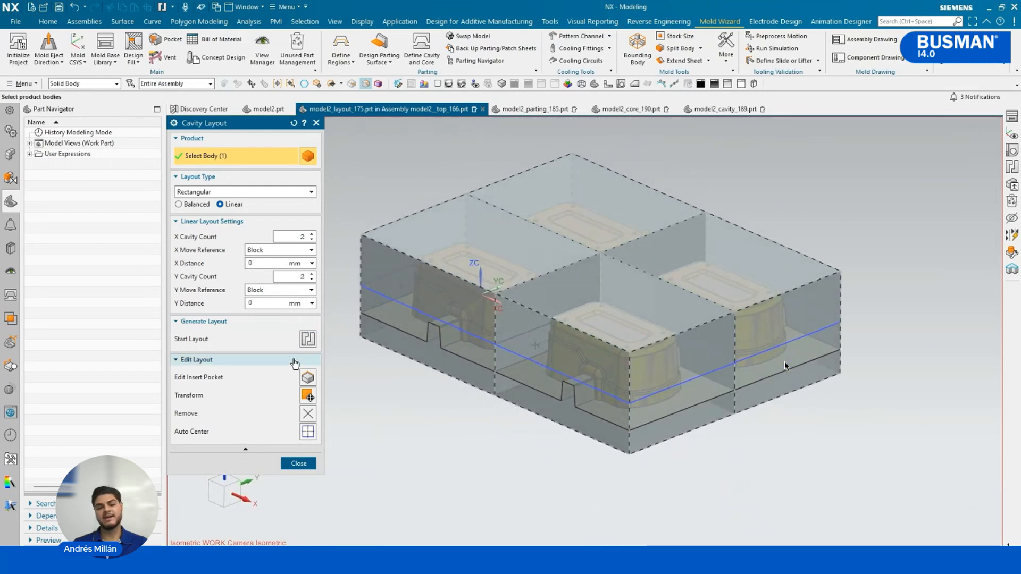
- Auto-center the four-cavity layout on the mold origin and close Cavity Layout
left_click(308, 432)
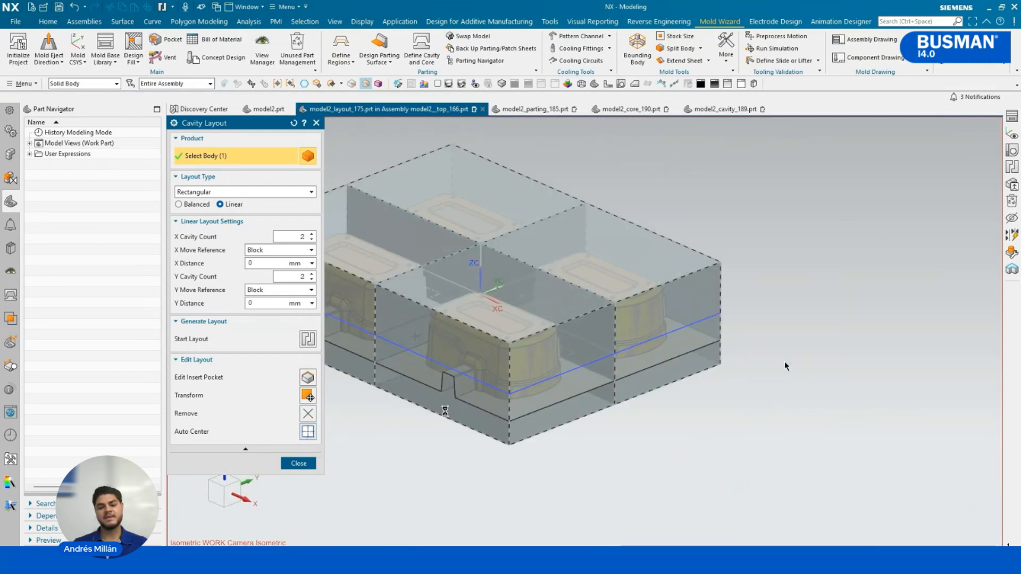
middle_click_drag(690, 478, 760, 503)
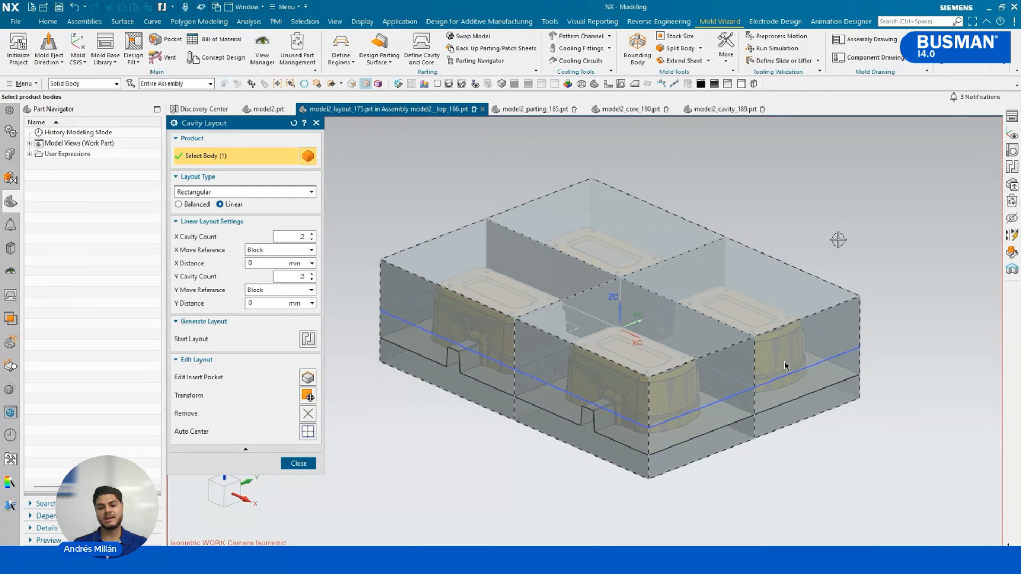
middle_click_drag(785, 365, 785, 366)
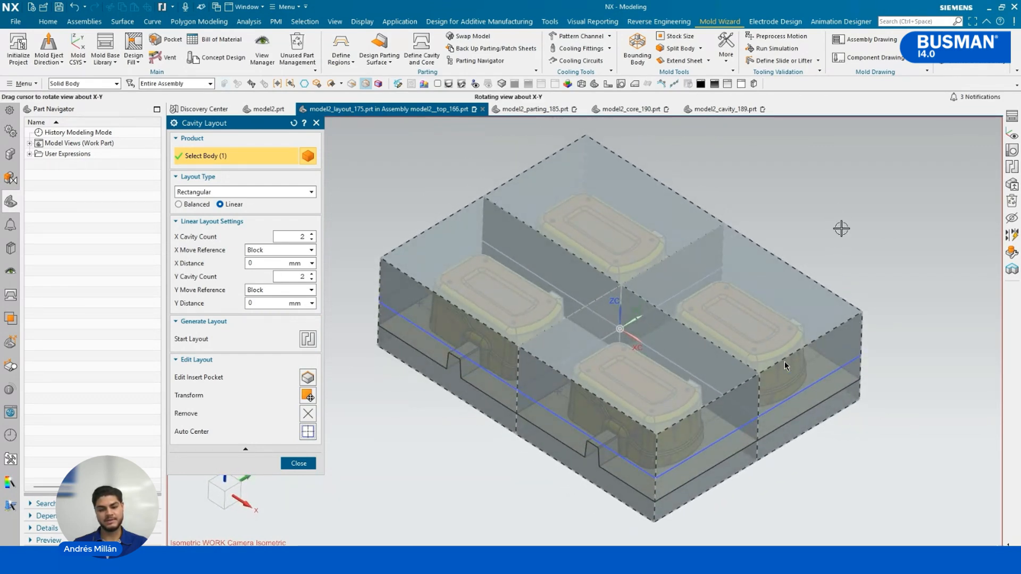
left_click(296, 464)
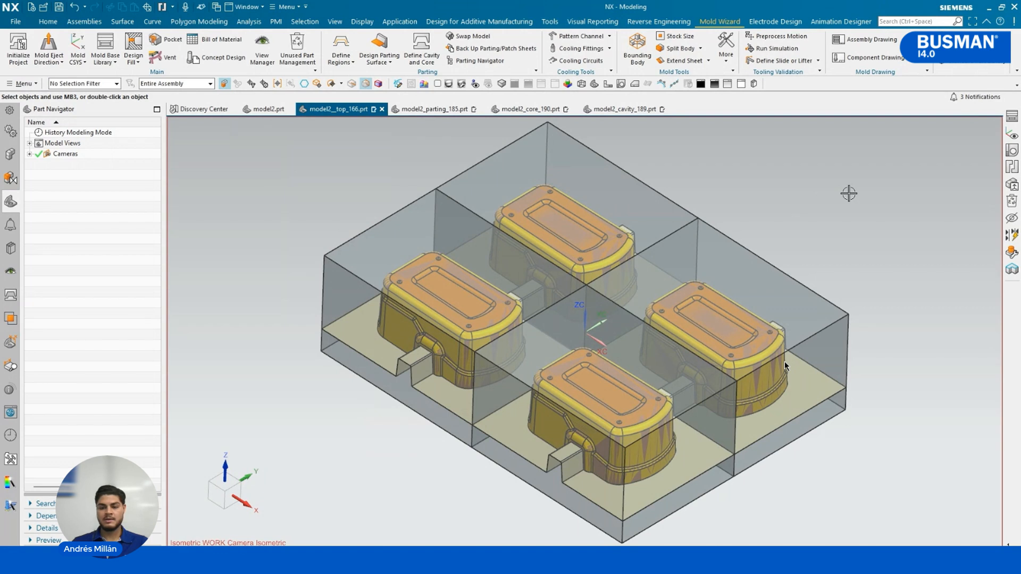
- Find the Merge Cavities command and unite the four cavity blocks into model2_comb-cavity_179.prt with Unite Body in Target
left_click(916, 21)
type("merge")
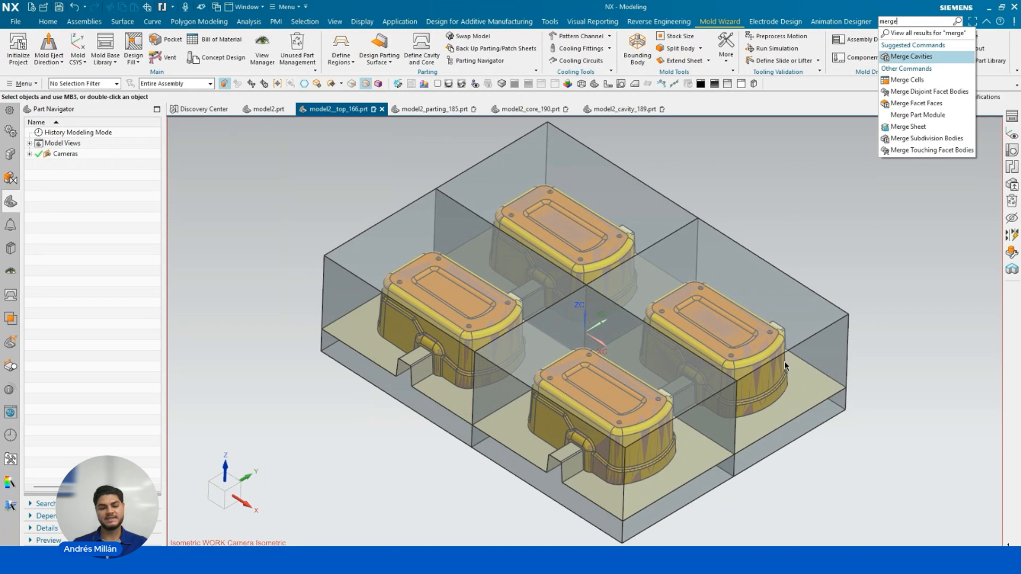
left_click(911, 58)
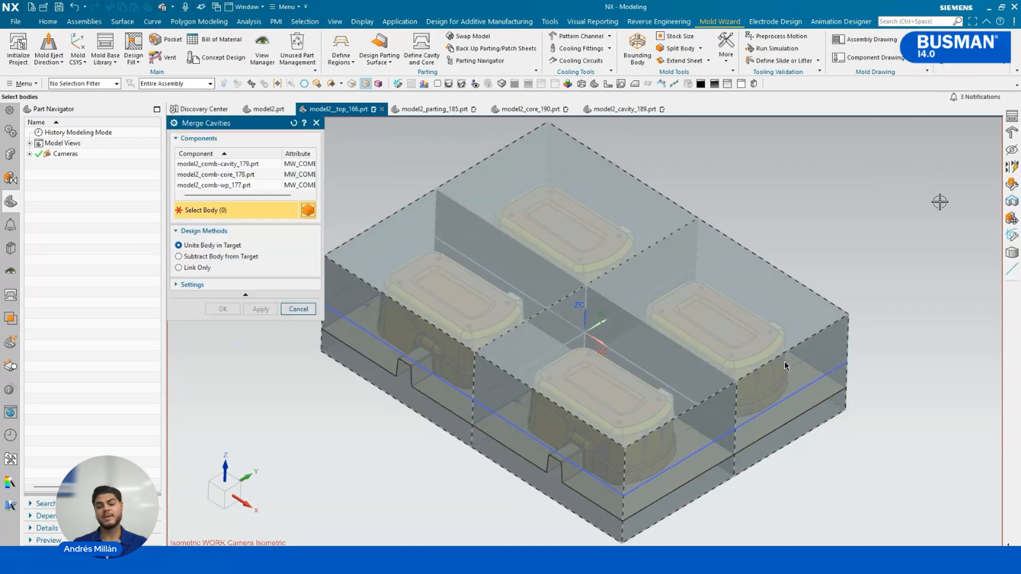
left_click(248, 164)
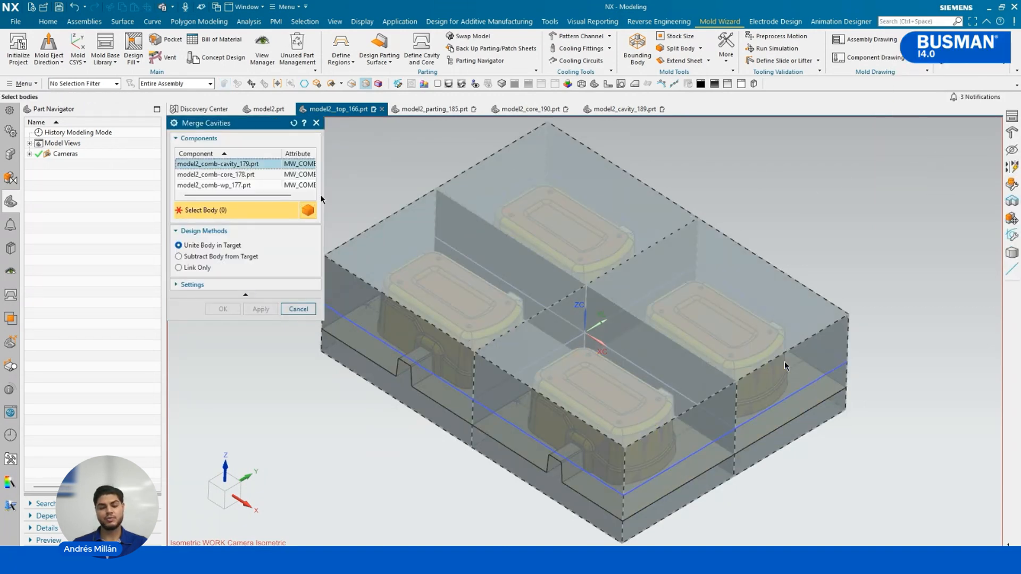
left_click(428, 256)
left_click(561, 366)
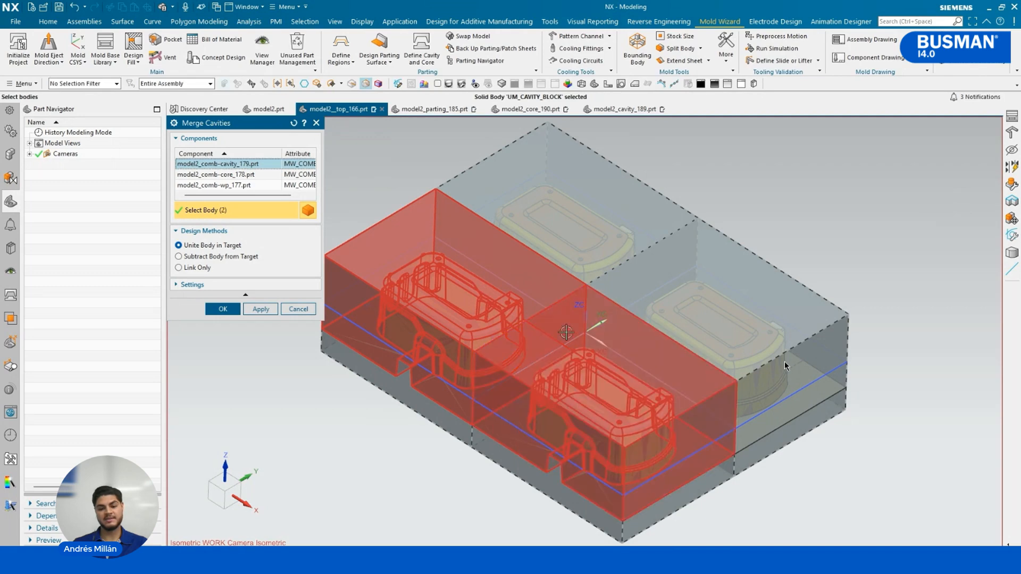
left_click(653, 275)
left_click(658, 282)
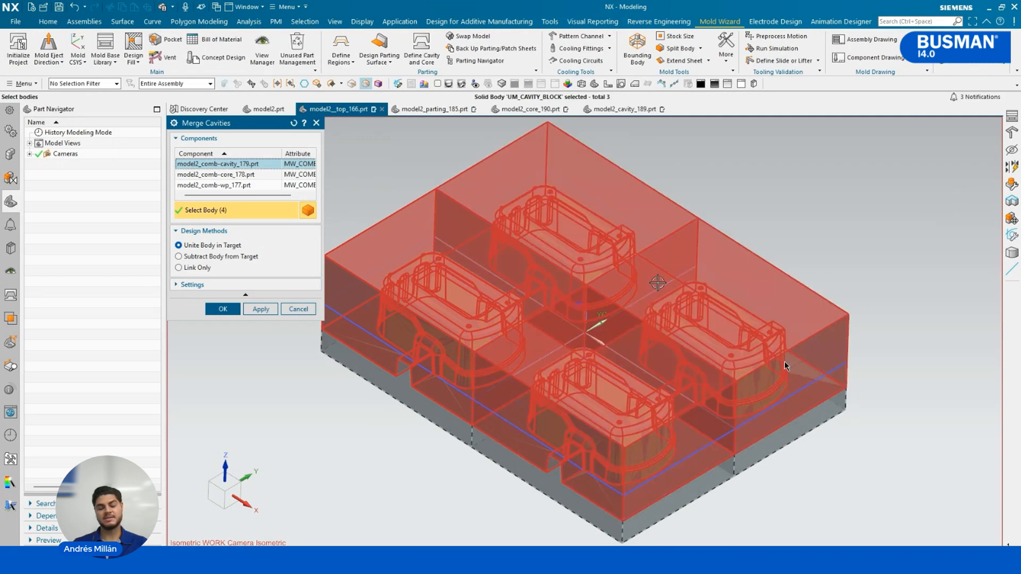
left_click(269, 310)
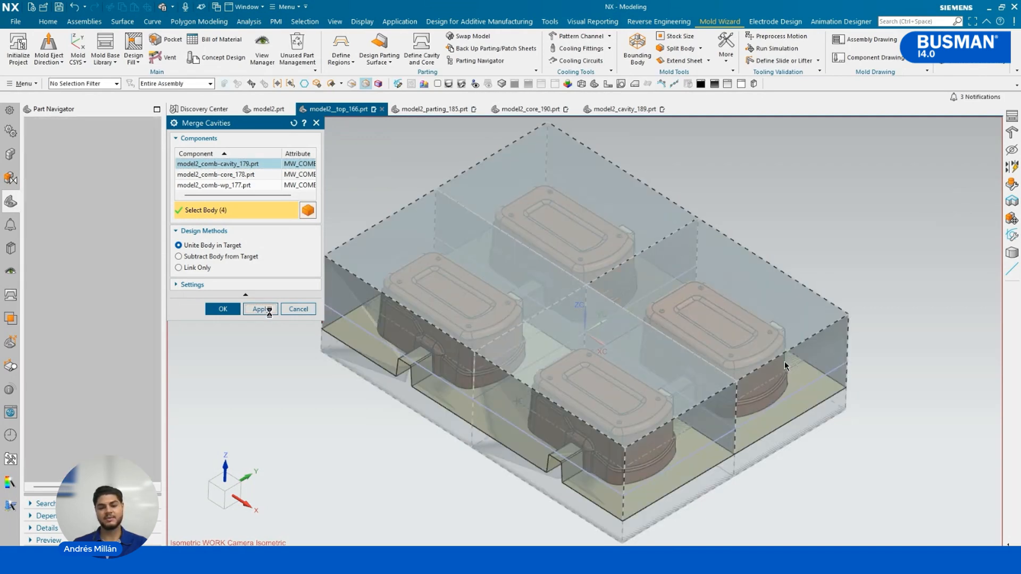
- Unite the four core blocks into model2_comb-core_178.prt and finish Merge Cavities
left_click(241, 176)
left_click(360, 375)
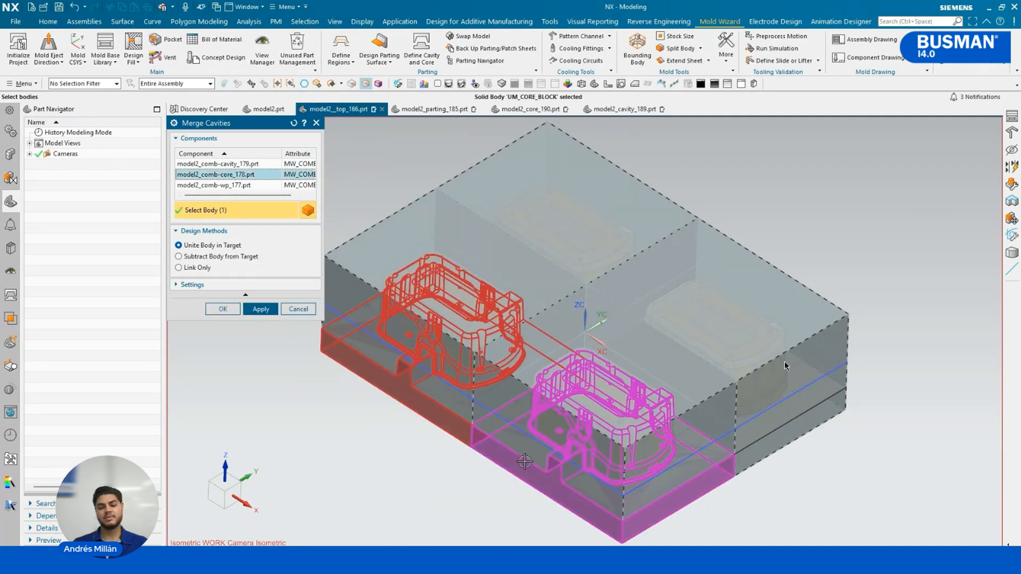
left_click(524, 462)
left_click(755, 426)
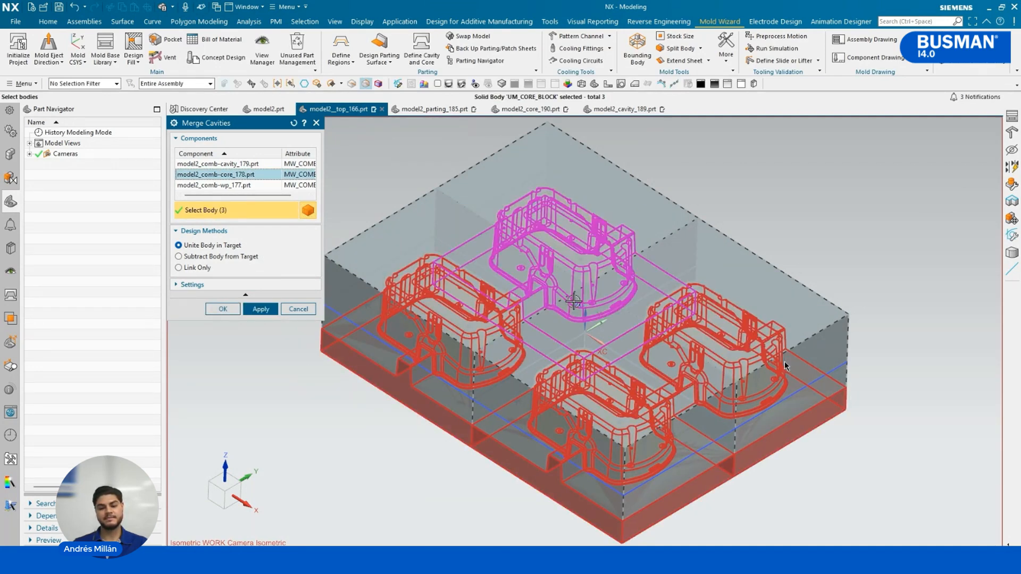
left_click(574, 301)
left_click(234, 309)
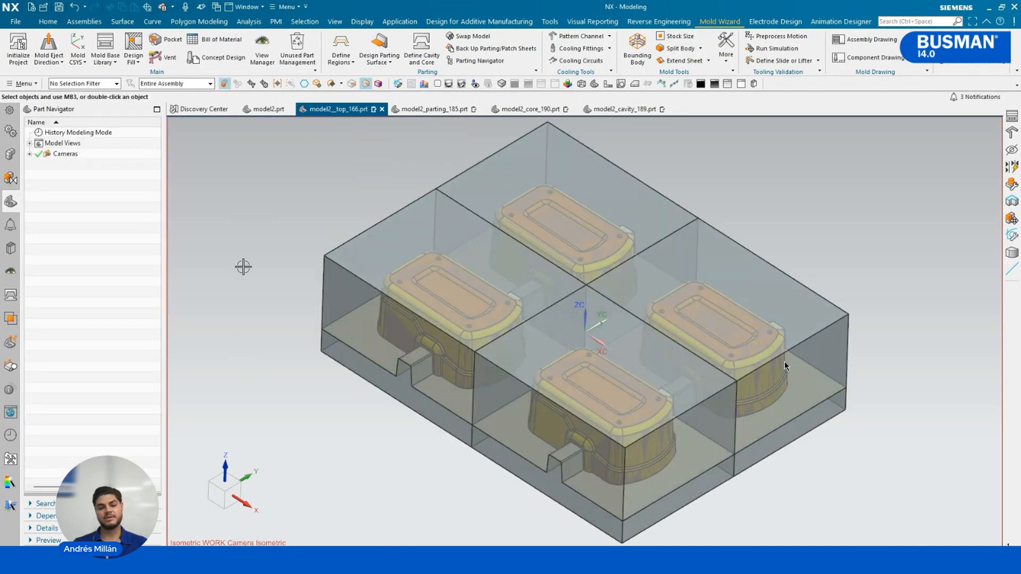
- Hide the individual model2_cavity_189 and model2_core_190 components under model2_prod_180 in the layout assembly
left_click(10, 274)
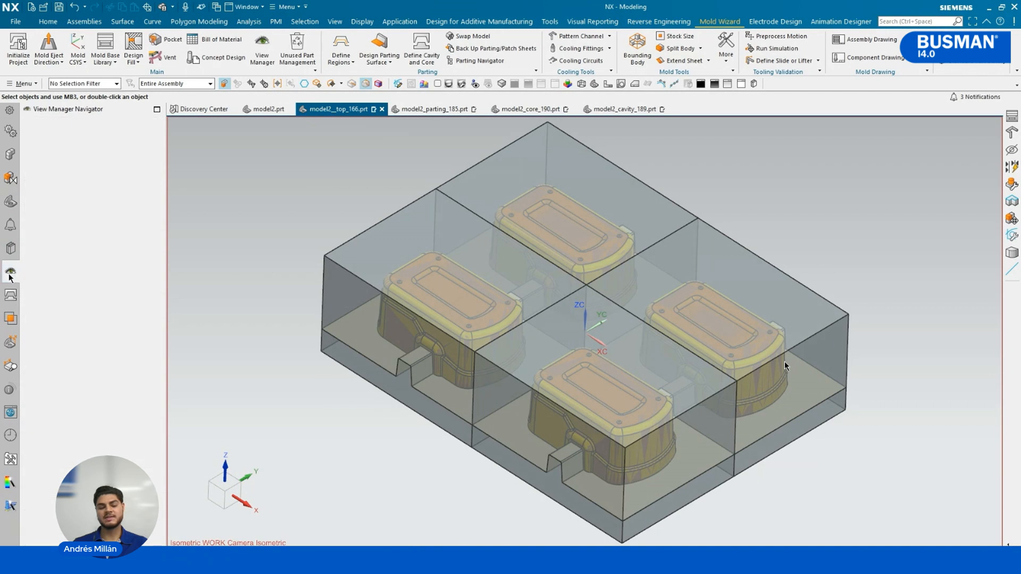
left_click(10, 154)
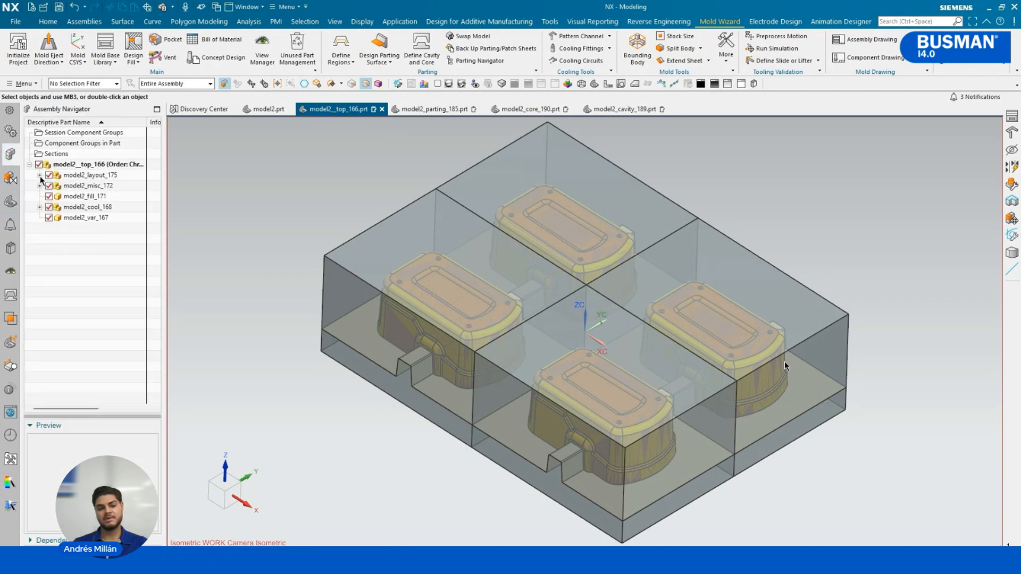
left_click(39, 175)
left_click(50, 197)
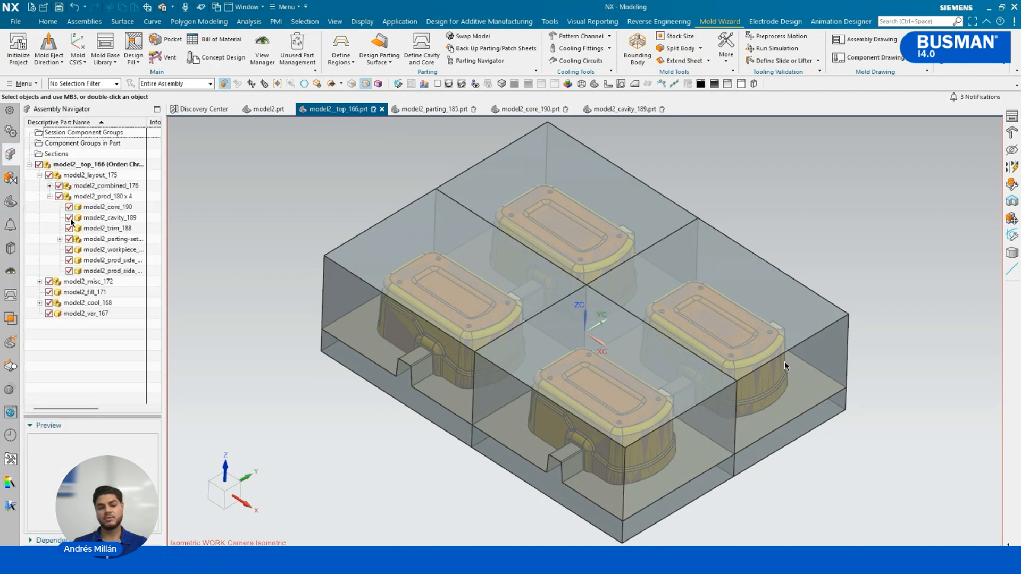
left_click(69, 218)
mouse_move(447, 500)
middle_mouse_down()
mouse_move(448, 463)
mouse_move(449, 485)
middle_mouse_up()
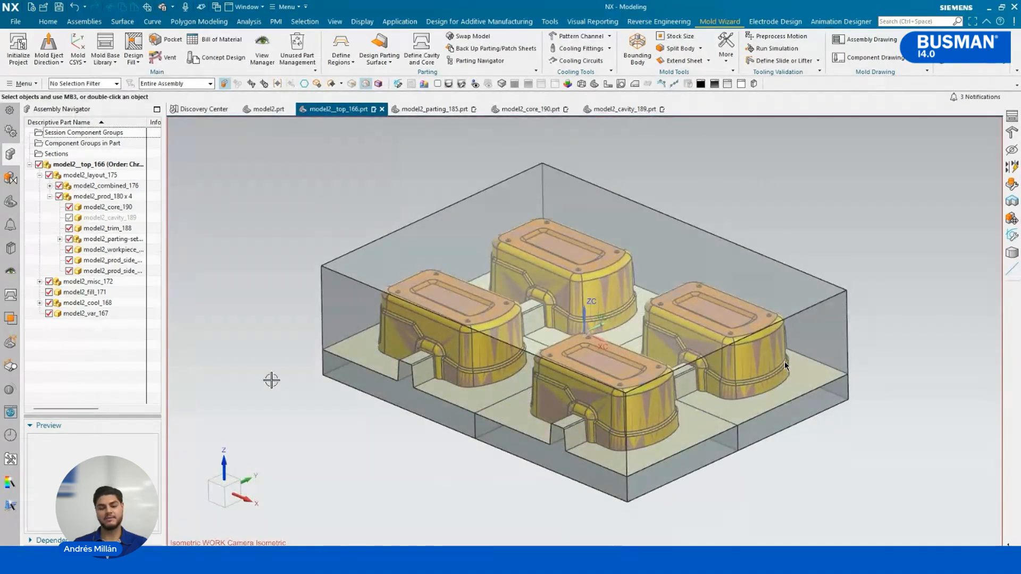
left_click(69, 207)
mouse_move(401, 488)
middle_mouse_down()
mouse_move(397, 447)
mouse_move(394, 480)
middle_mouse_up()
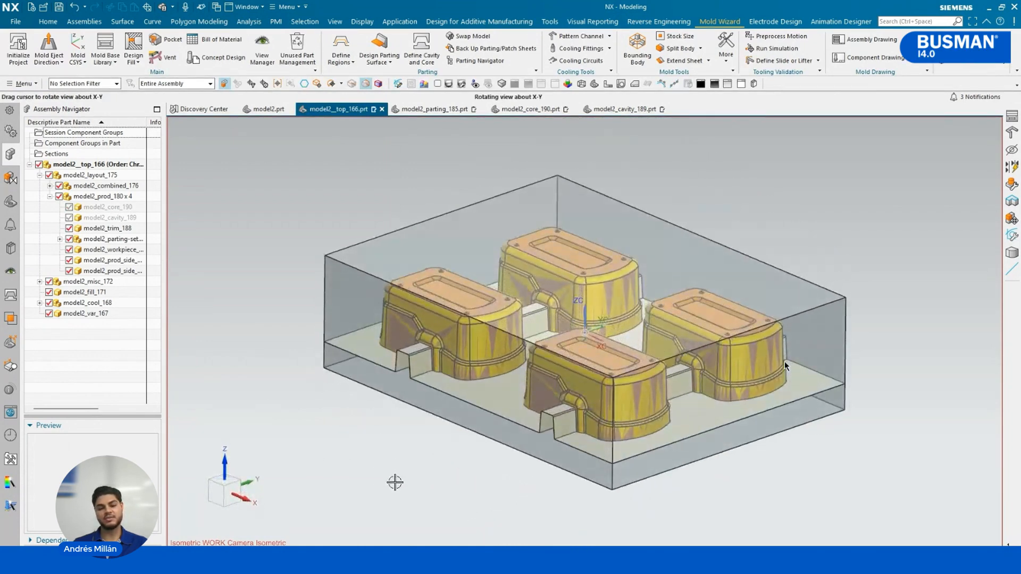
- Examine the merged core and cavity blocks by selecting each one, clear the selection and fit the whole mold in view
left_click(394, 393)
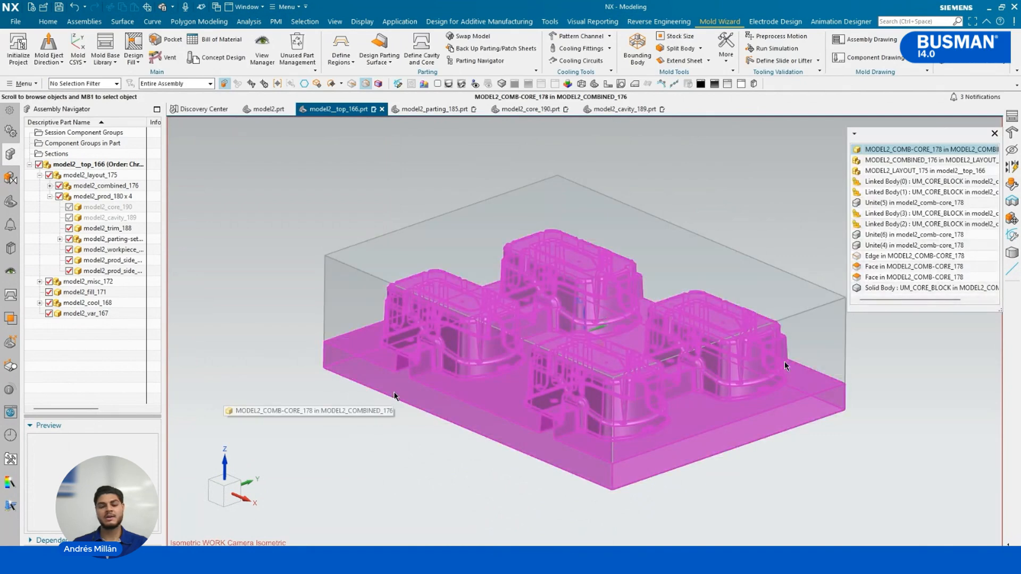
left_click(375, 430)
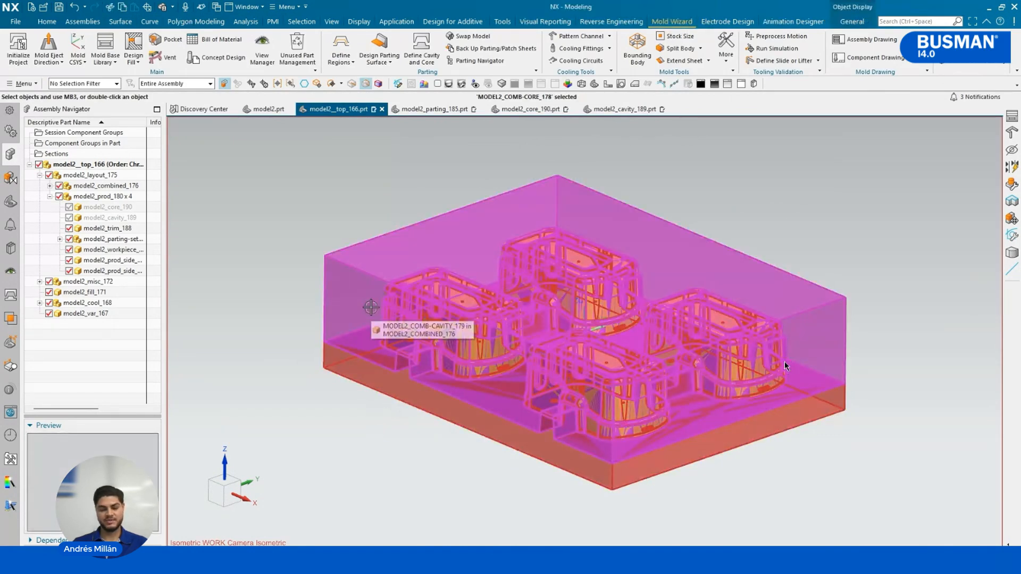
left_click(371, 307)
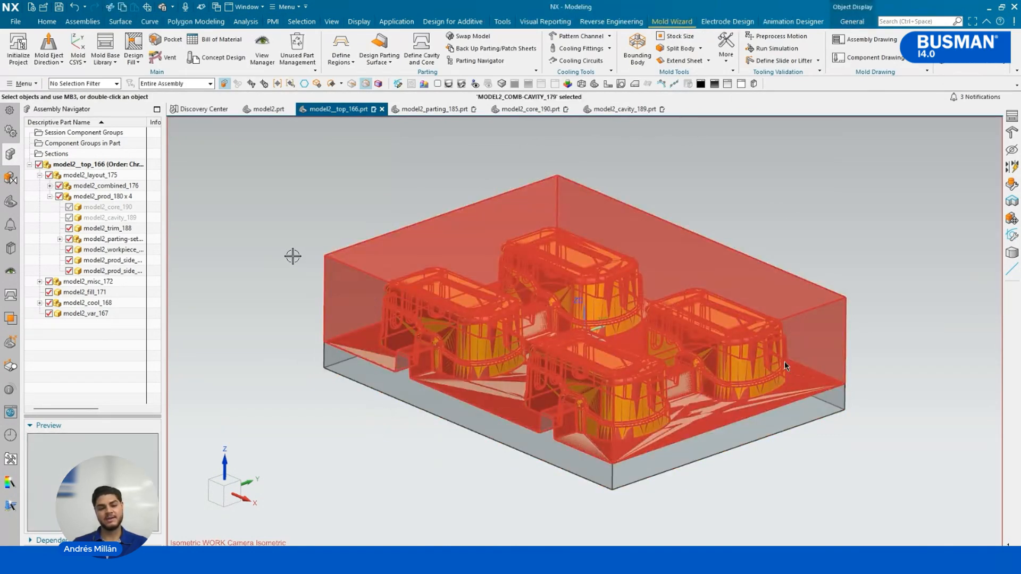
key("Escape")
middle_click_drag(290, 321, 283, 335)
key("ctrl+f")
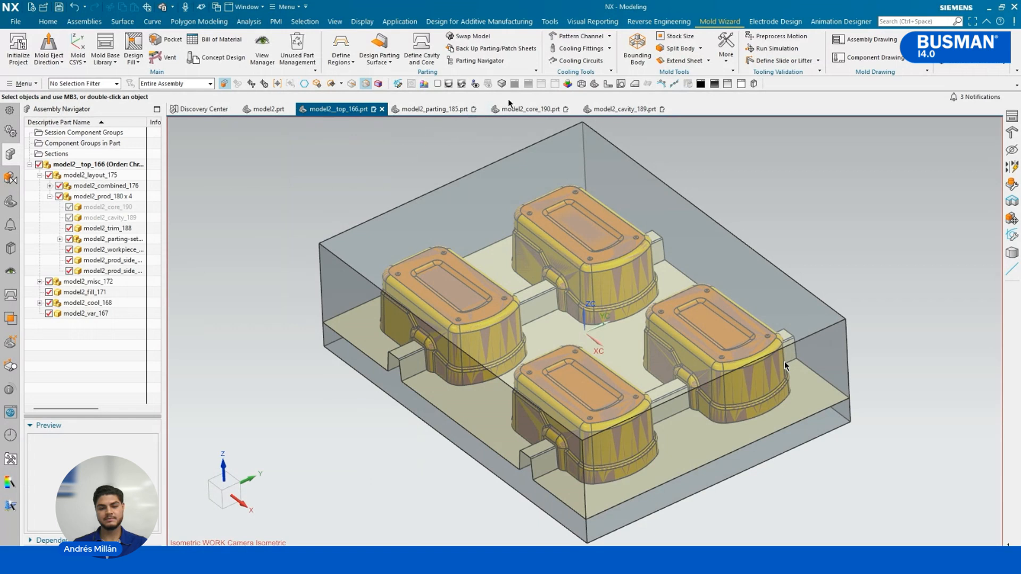
- Start a Pattern Channel and create its path sketch on the top face of the merged cavity block
left_click(595, 41)
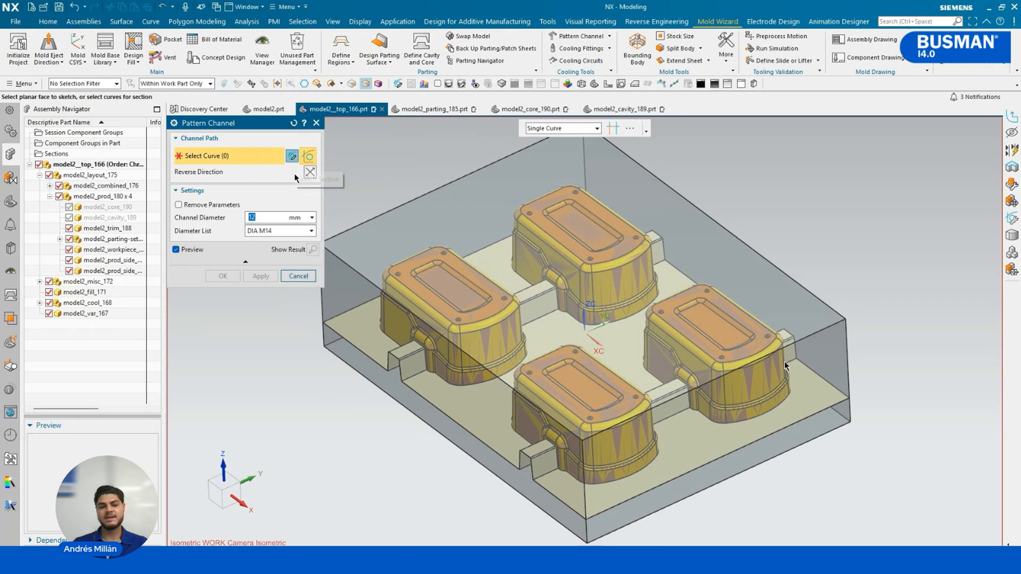
left_click(293, 155)
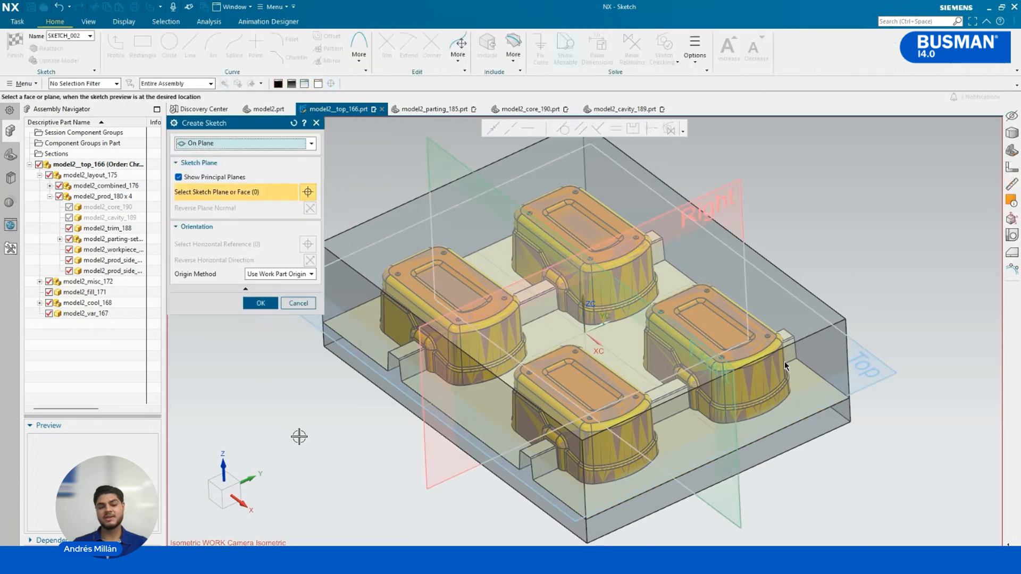
left_click(387, 254)
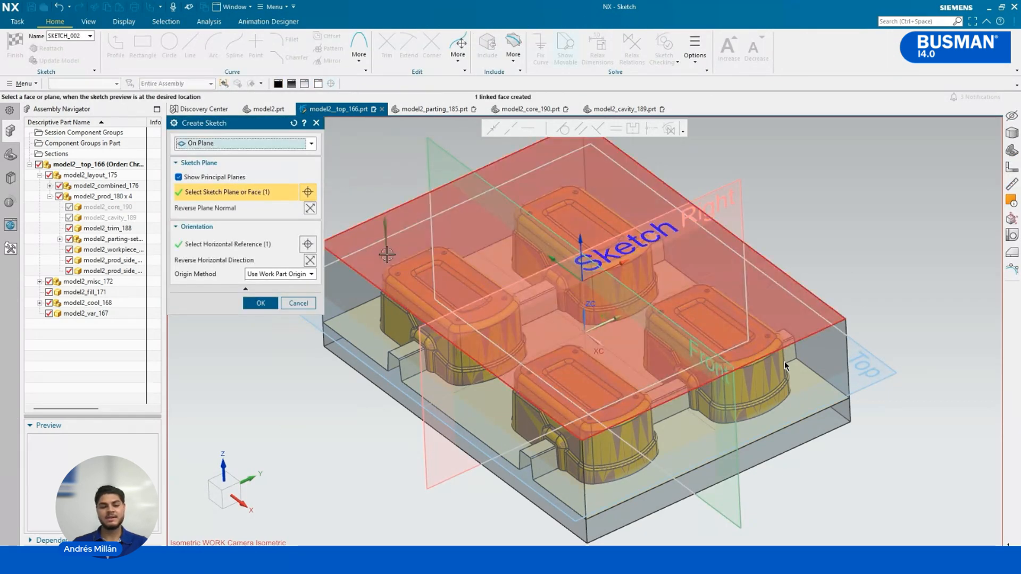
left_click(262, 303)
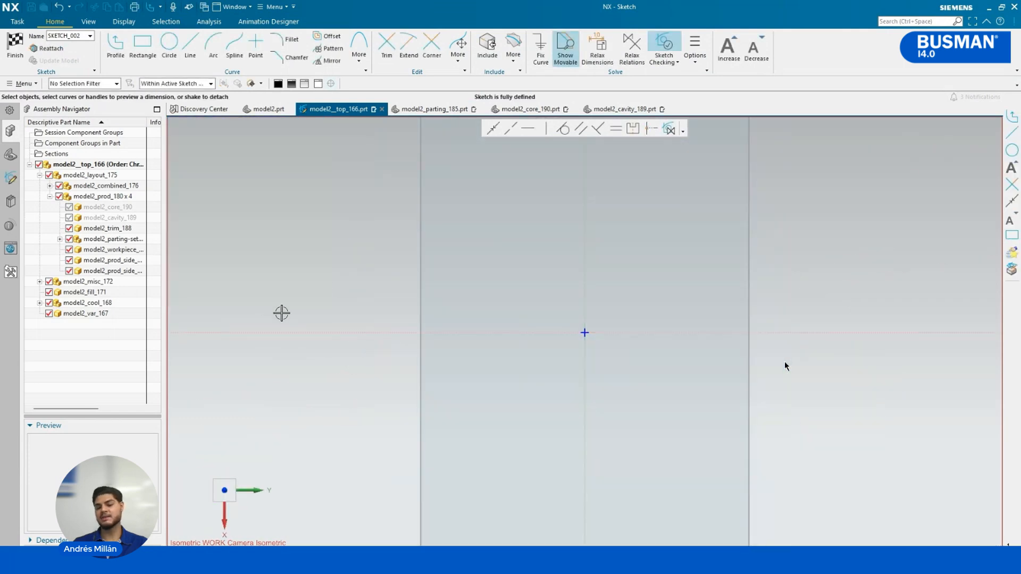
- Sketch a three-line U-shaped channel path running over the four cavities, open on the negative Y side, and finish the sketch
key("z")
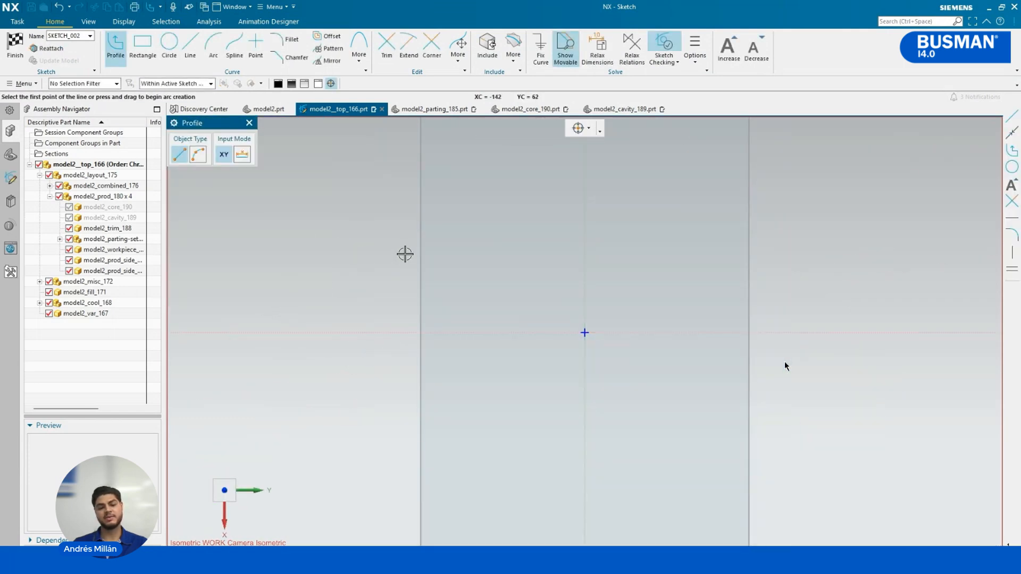
left_click(354, 214)
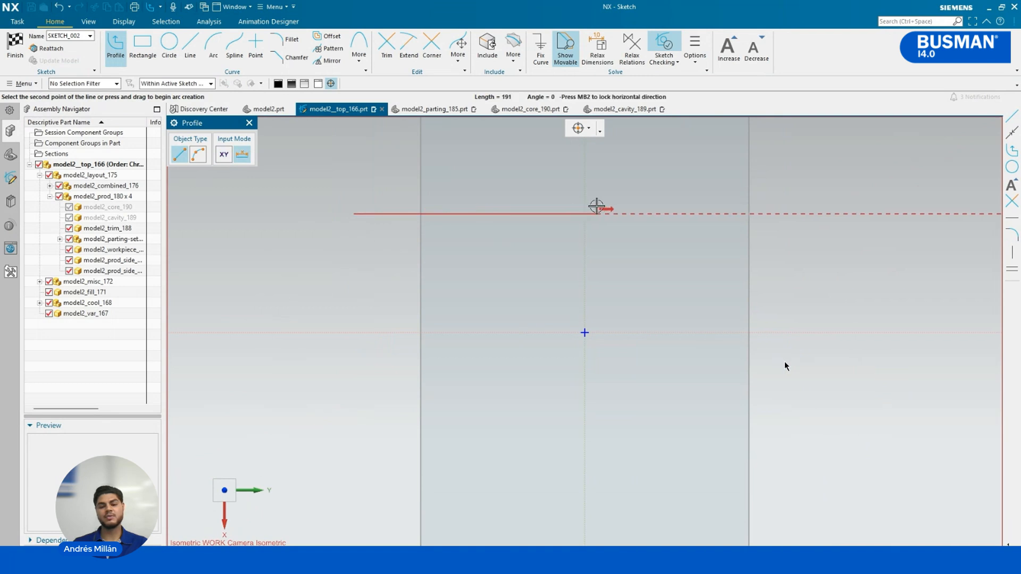
left_click(661, 214)
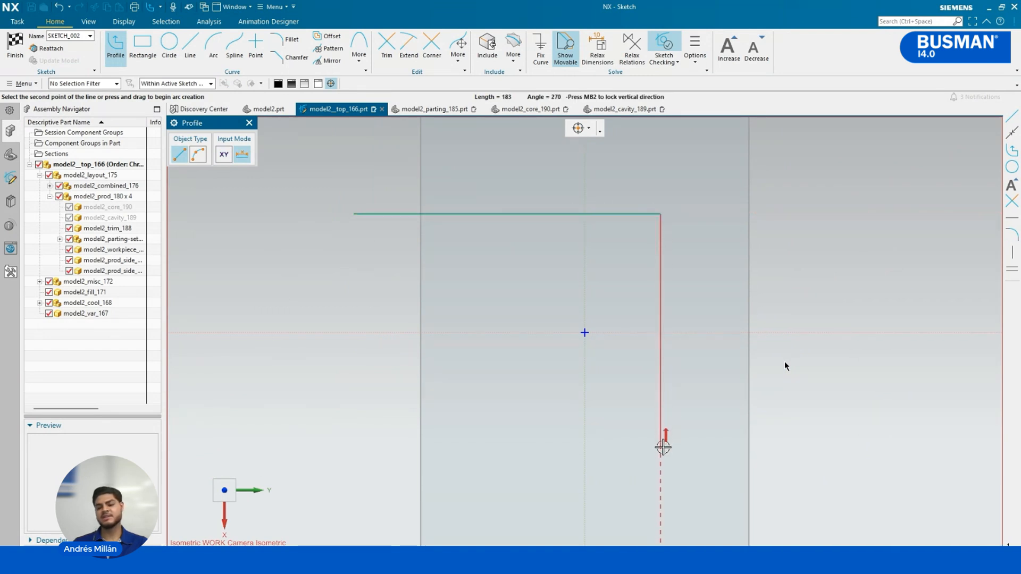
left_click(660, 463)
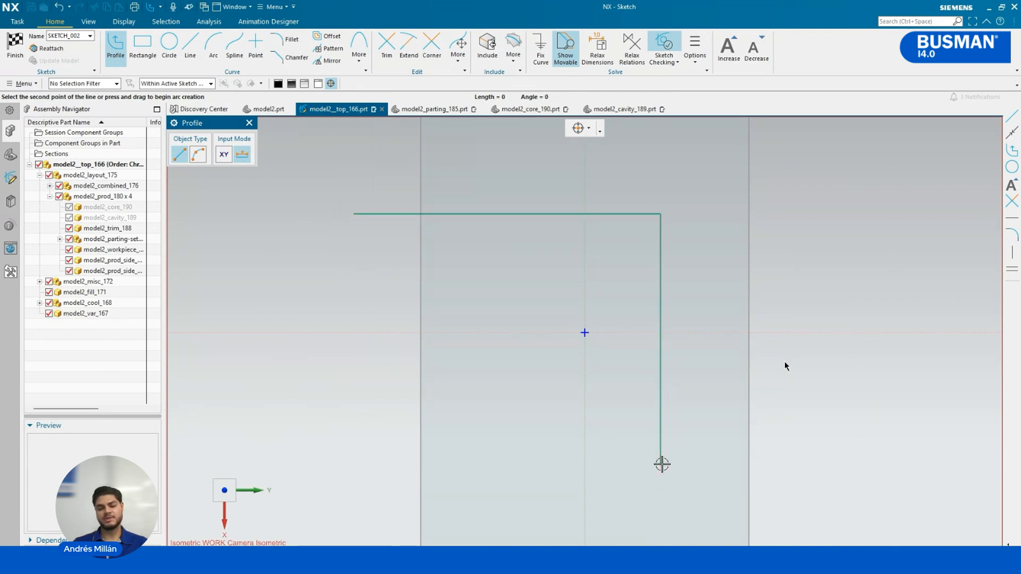
left_click(354, 463)
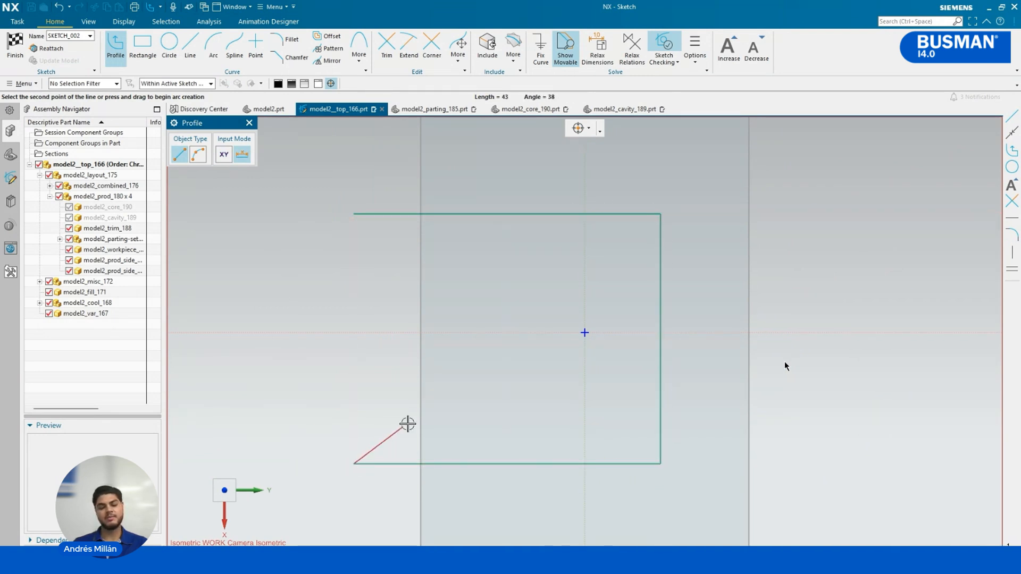
left_click(16, 55)
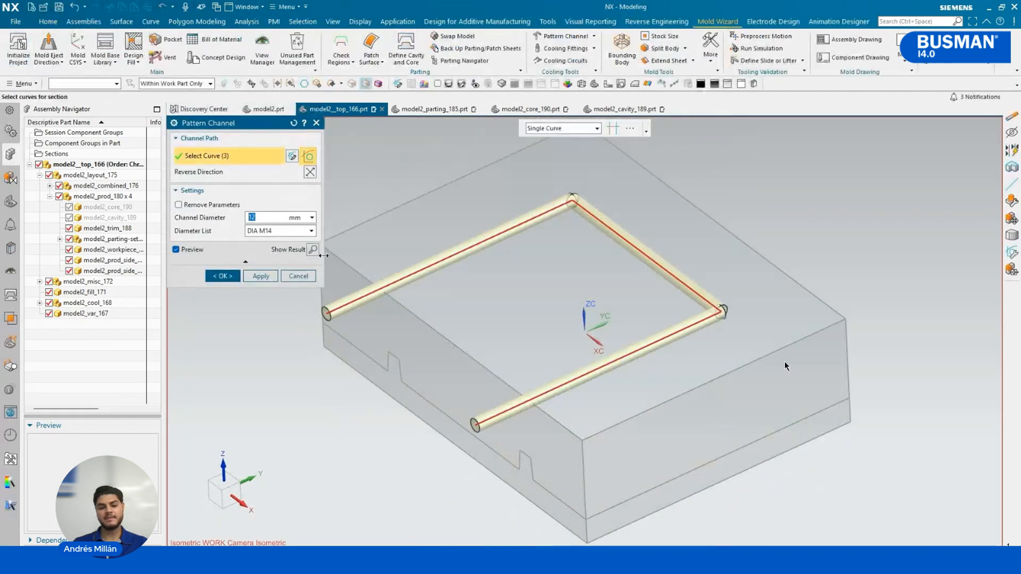
- Create the pattern channel along the sketched U-shaped path with a 15 mm channel diameter
middle_click_drag(365, 424, 399, 405)
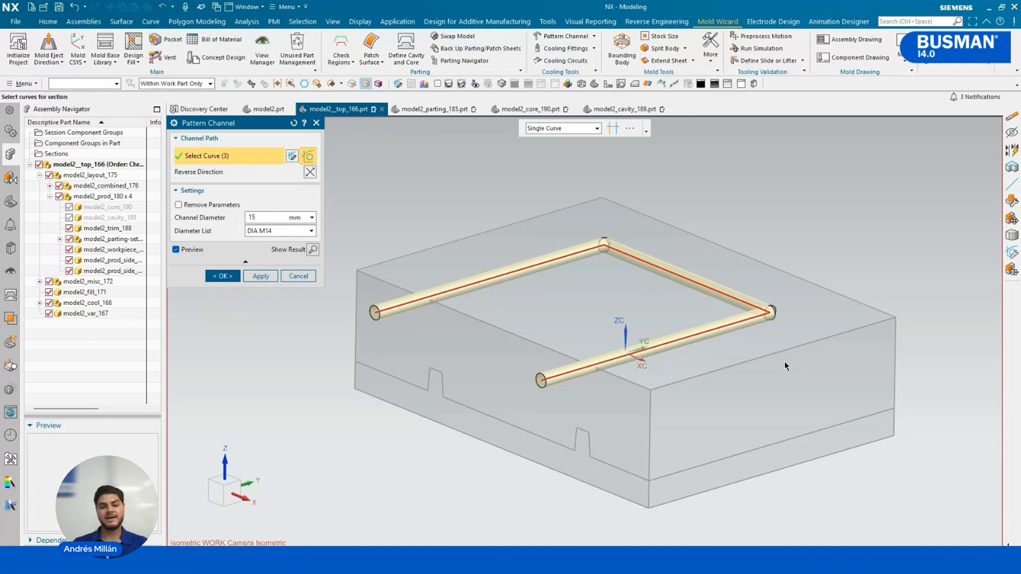
double_click(252, 217)
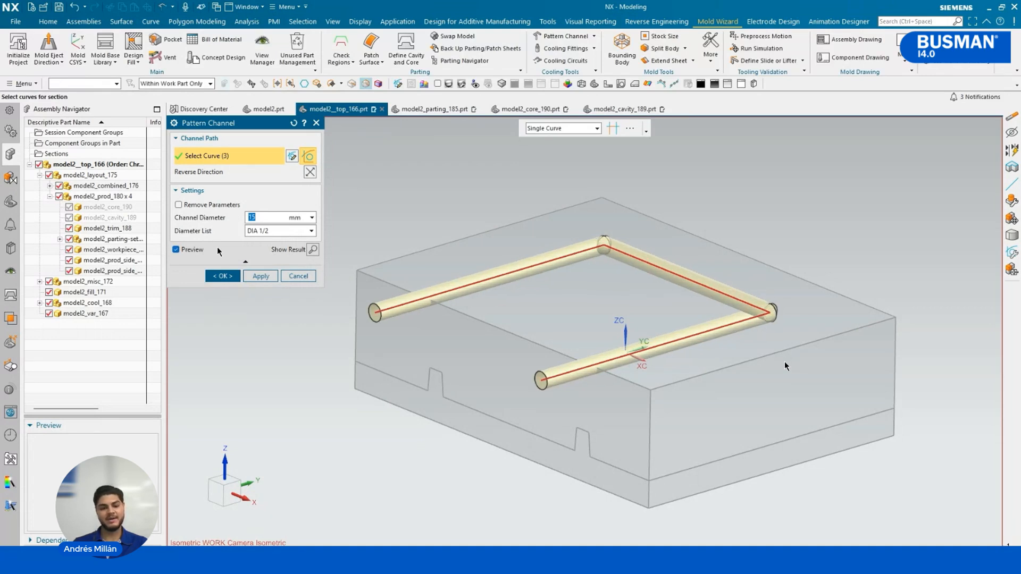
left_click(222, 276)
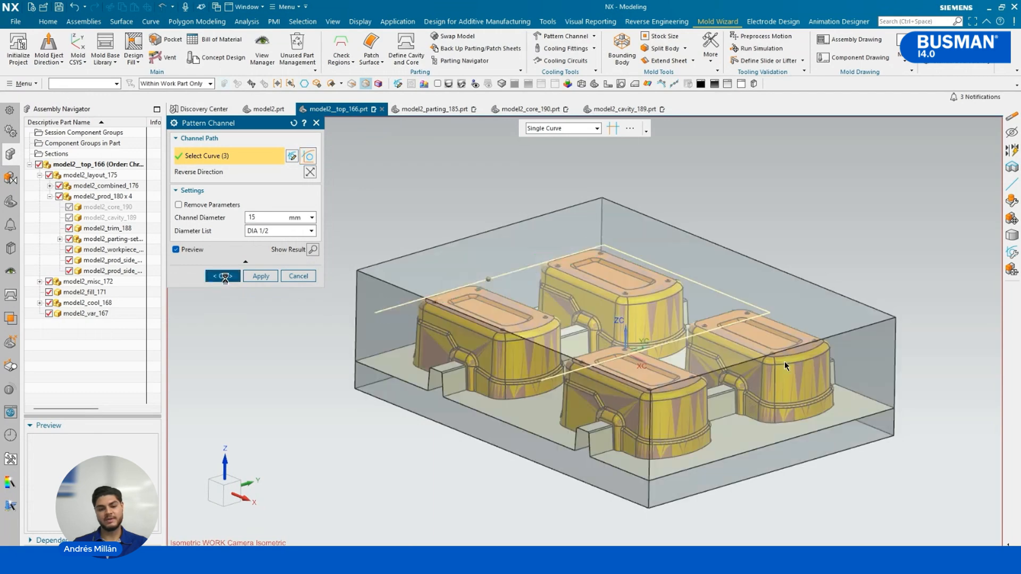
scroll(786, 365, "up", 2)
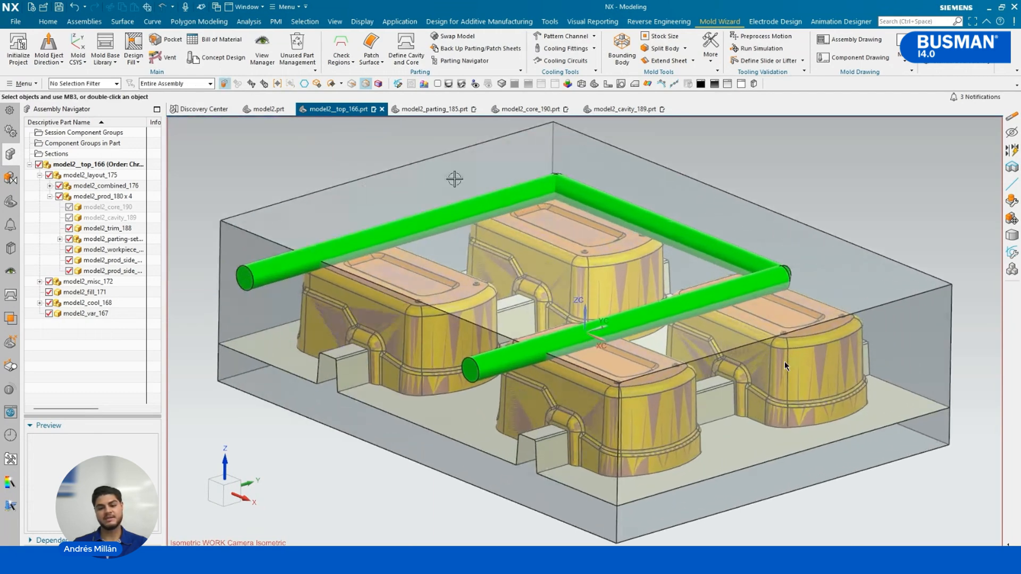
scroll(786, 366, "up", 2)
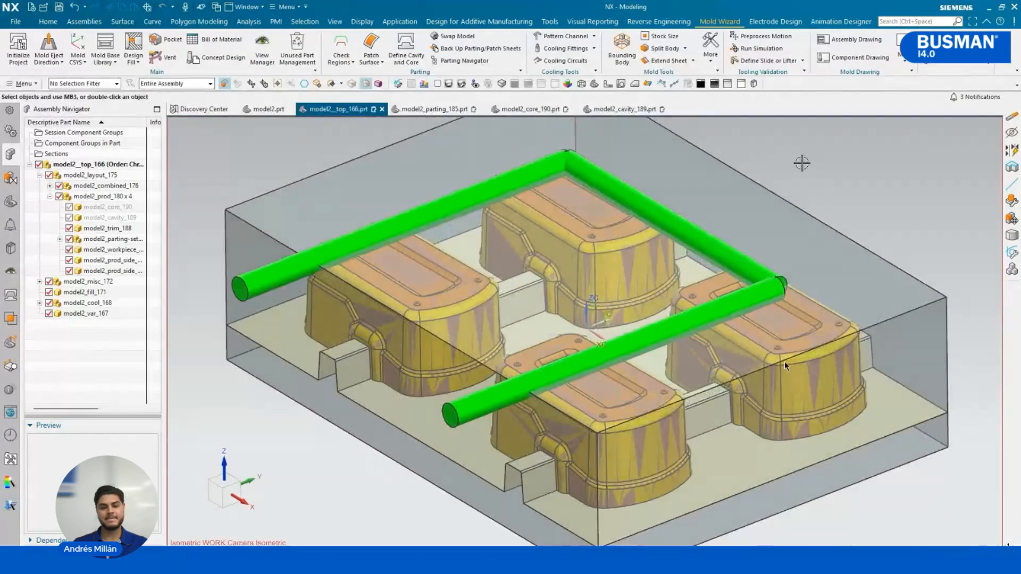
- Extend the positive X end of the connecting cooling channel by 14 mm with a 118° angled tip
left_click(594, 36)
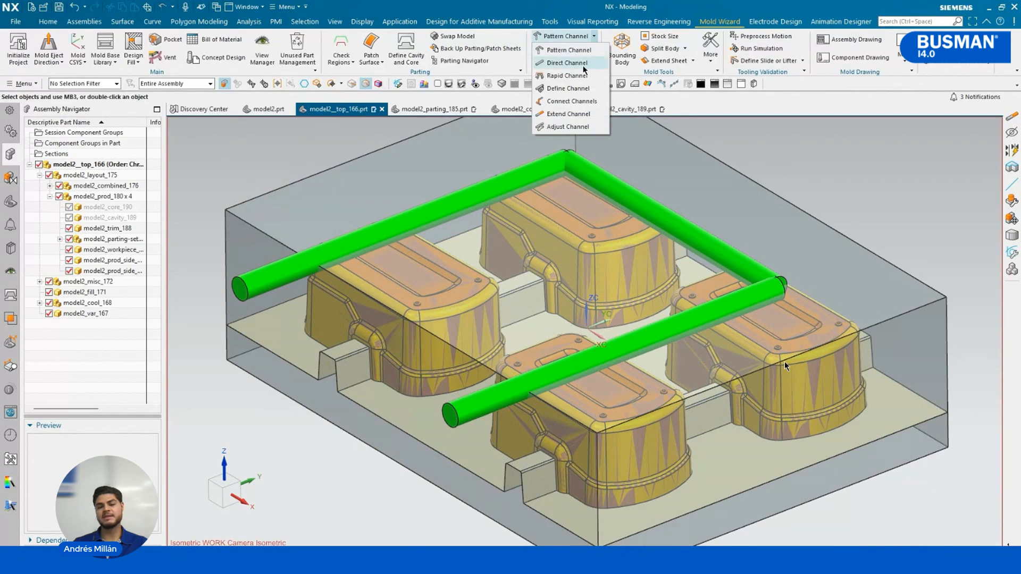
left_click(571, 113)
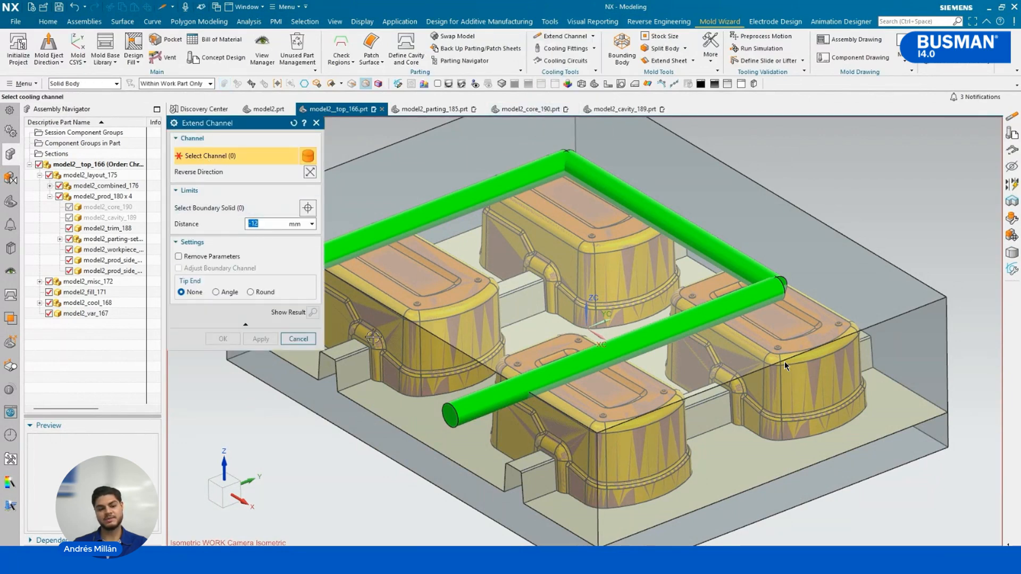
scroll(782, 282, "up", 4)
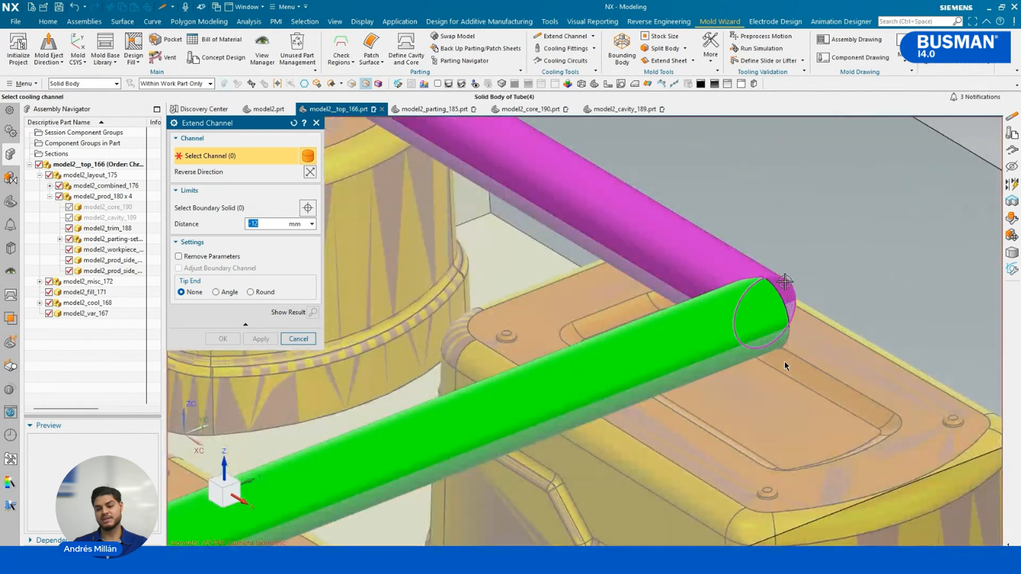
left_click(785, 282)
key("ctrl+alt+t")
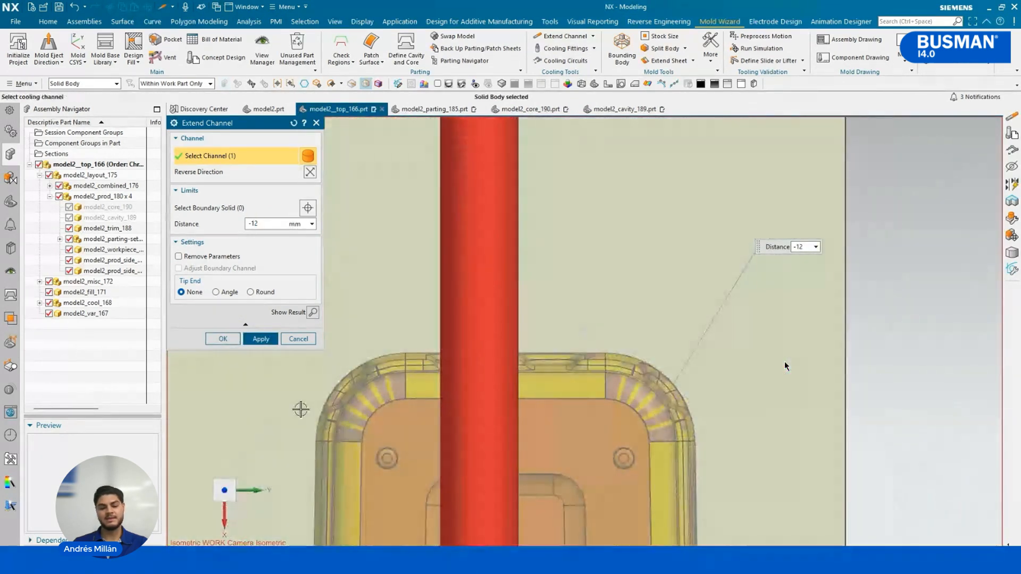
key("ctrl+f")
scroll(510, 426, "up", 5)
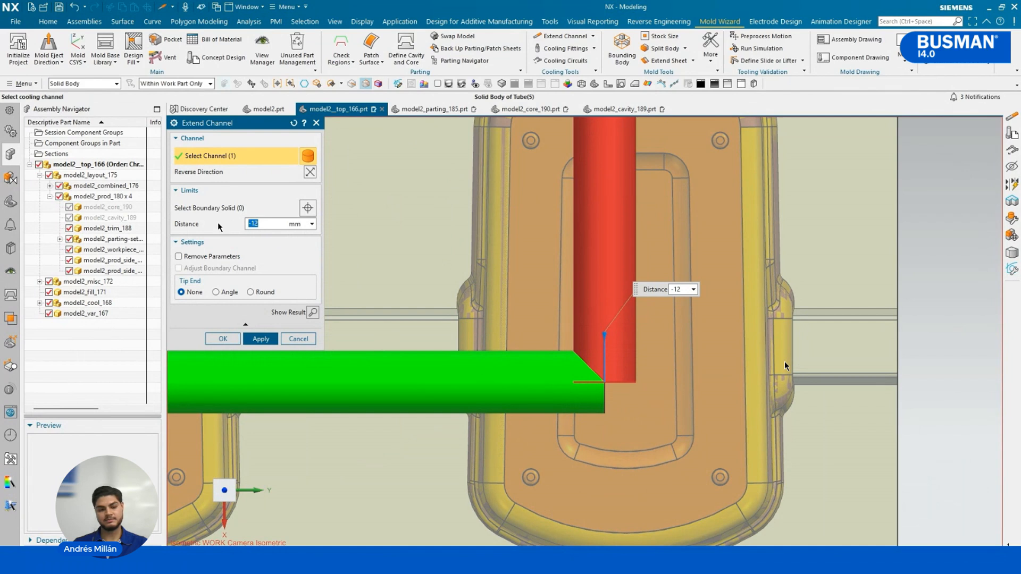
type("0")
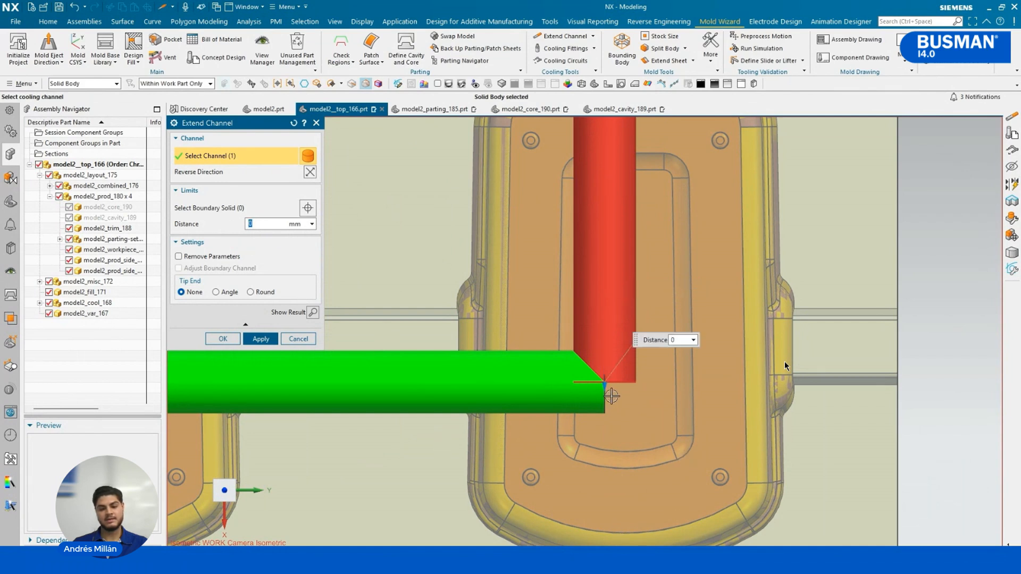
left_click_drag(605, 384, 607, 447)
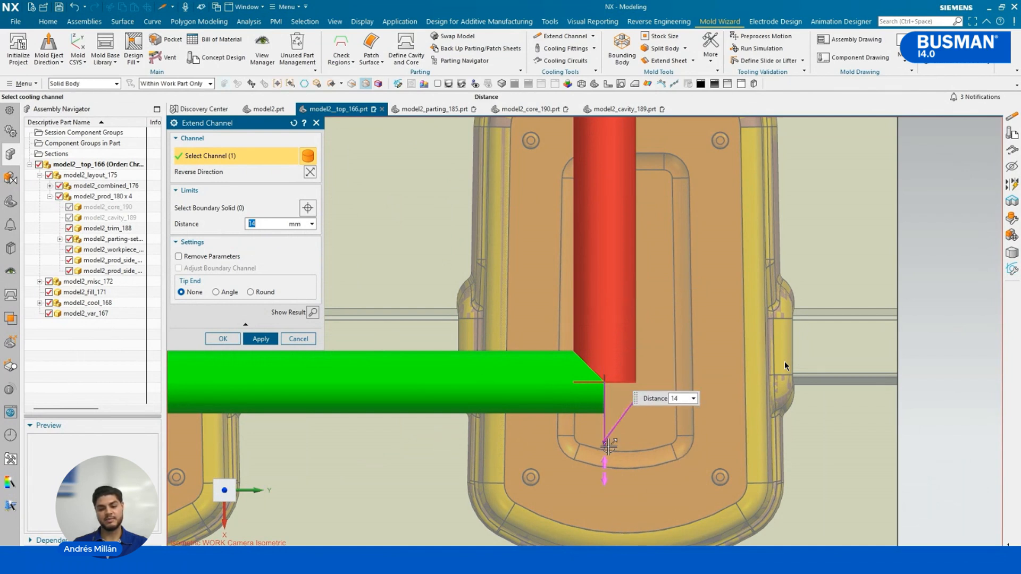
left_click(185, 298)
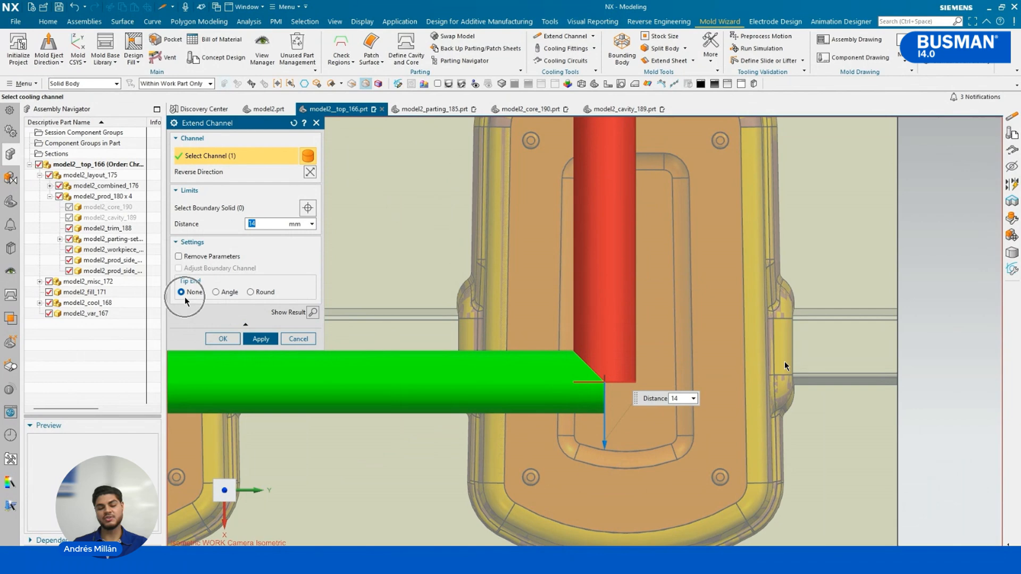
left_click(219, 292)
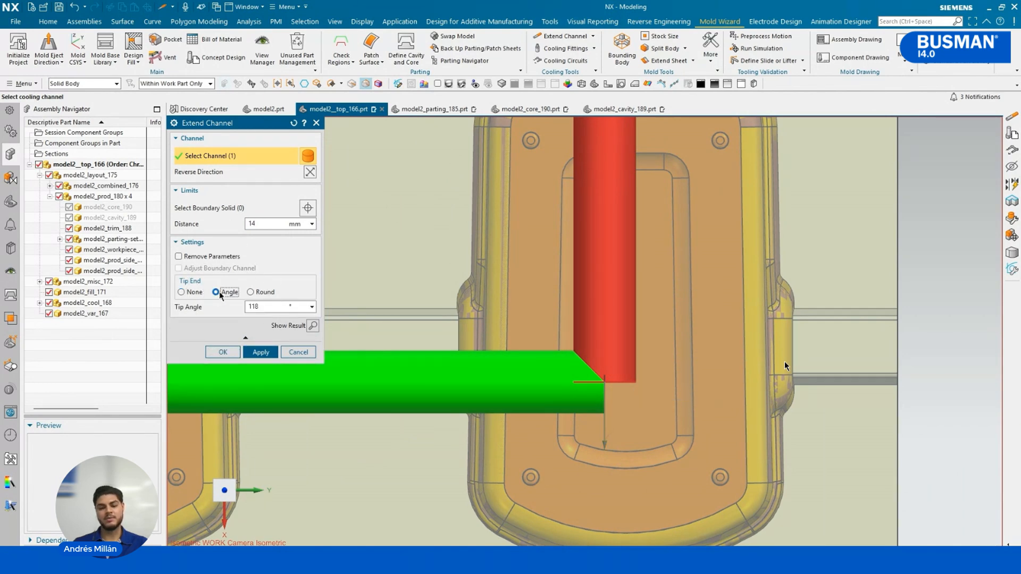
left_click(258, 350)
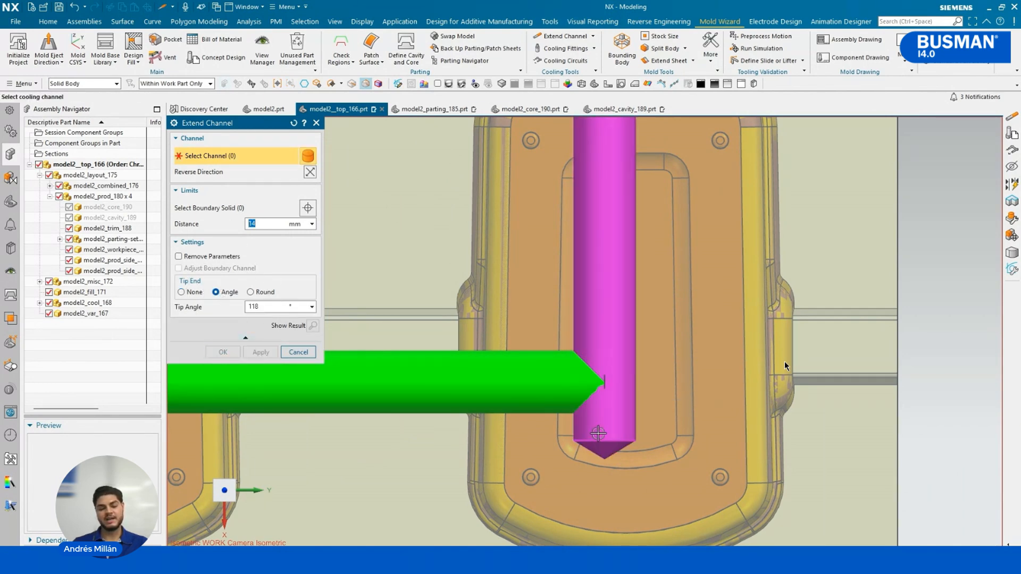
- Extend the connecting channel's opposite end by 14 mm, also with a 118° angled tip
scroll(678, 476, "down", 6)
middle_click_drag(629, 467, 638, 372)
scroll(499, 349, "up", 5)
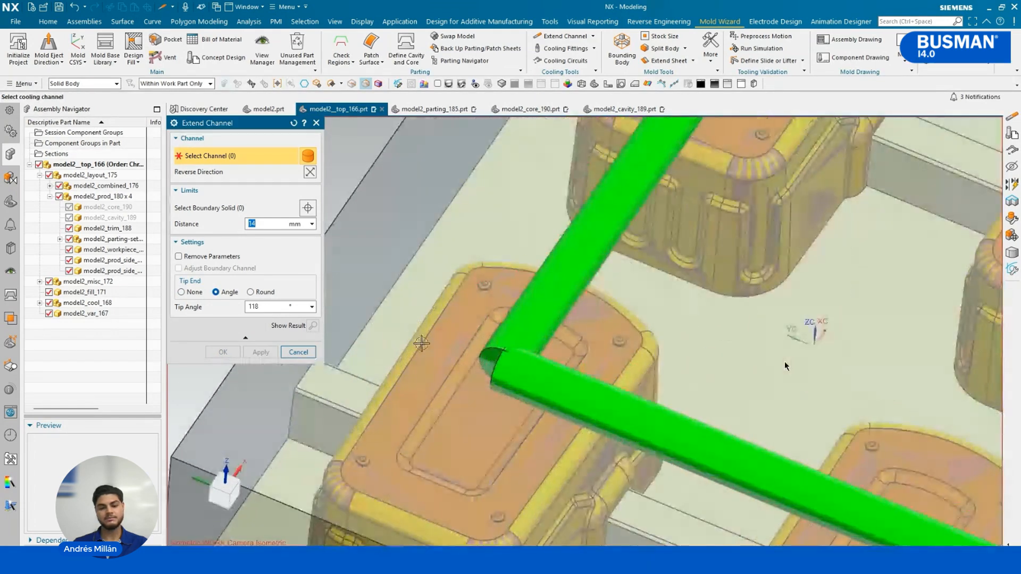
left_click(499, 348)
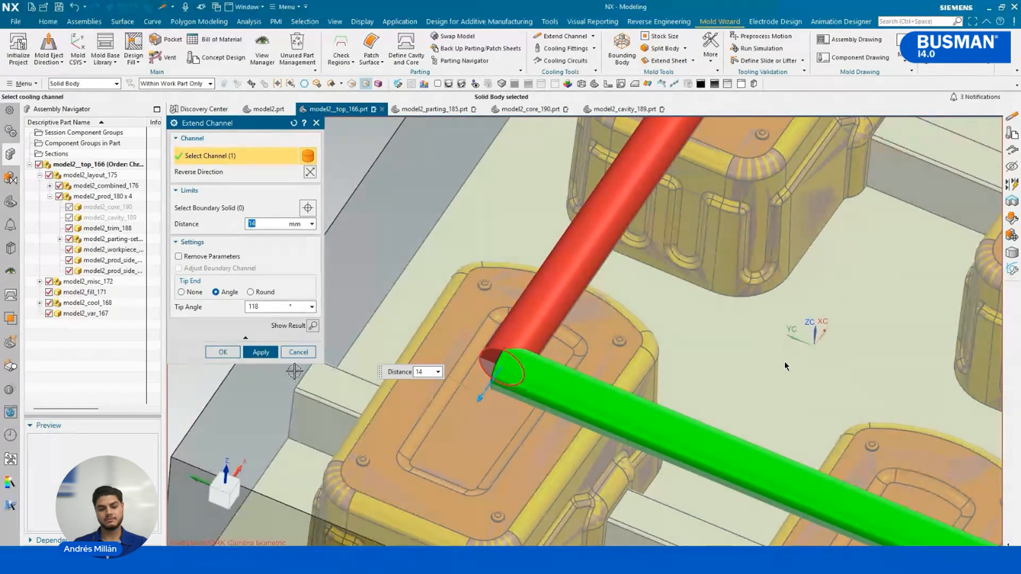
left_click(259, 352)
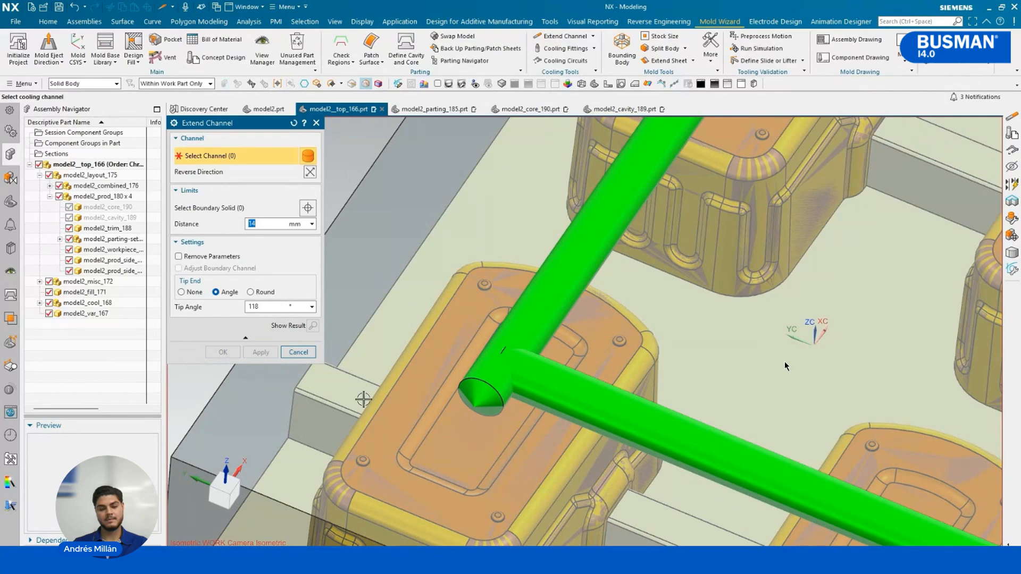
- Shorten the negative X channel leg to the block's side face with a distance of -53 mm and no tip end
scroll(435, 368, "down", 2)
scroll(435, 368, "down", 5)
middle_click_drag(435, 368, 596, 414)
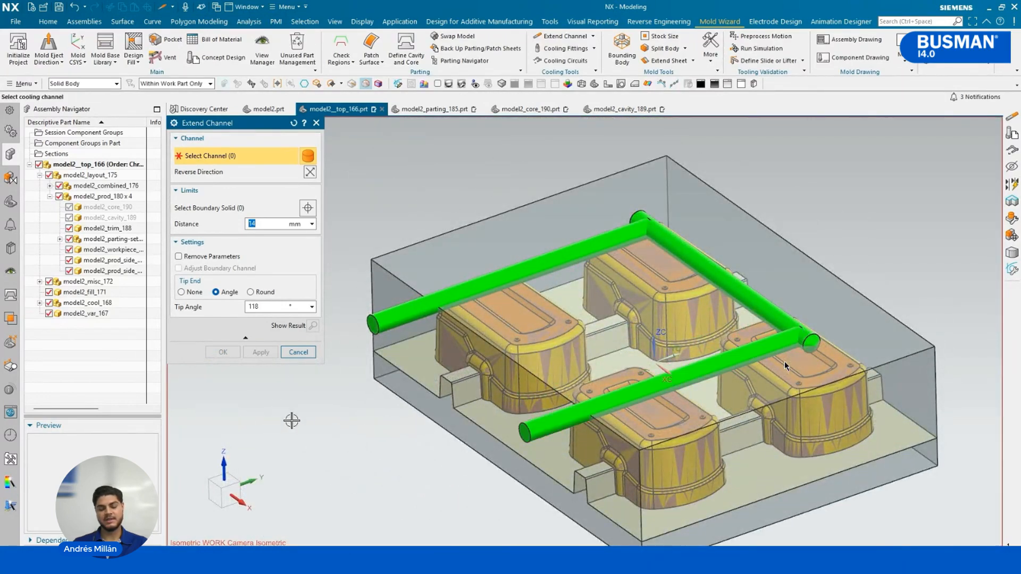
key("F8")
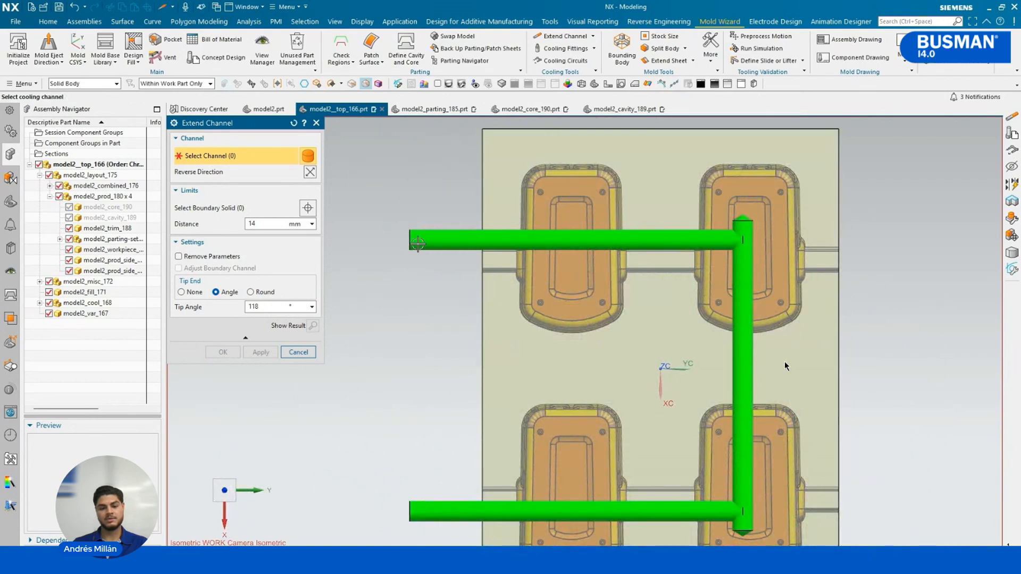
left_click(418, 243)
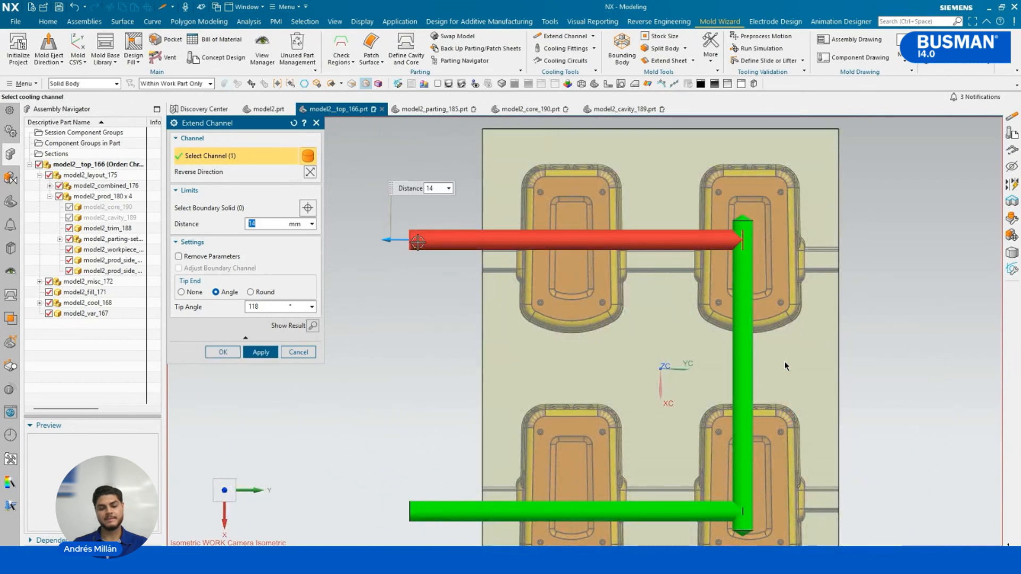
left_click(193, 292)
double_click(256, 225)
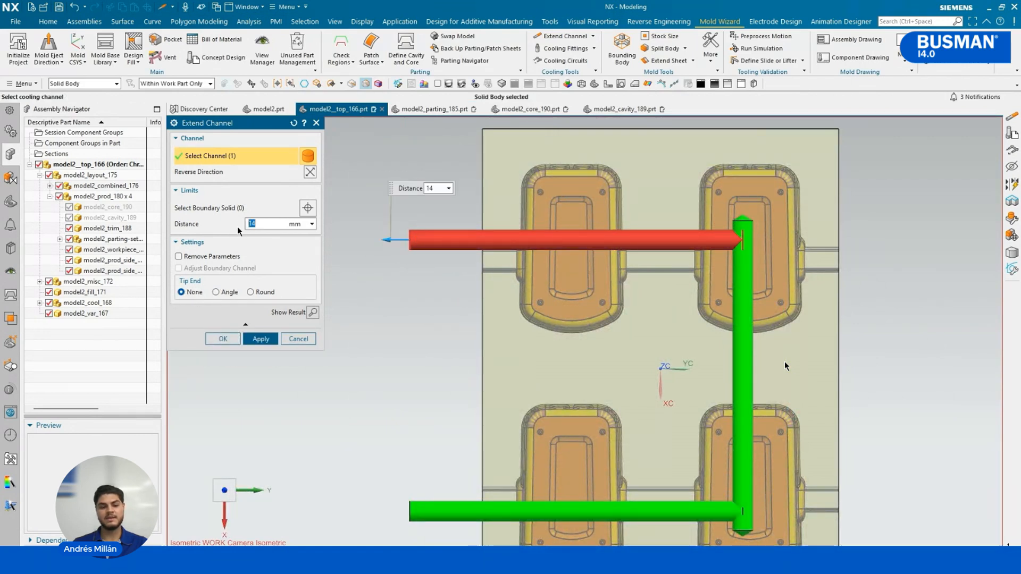
type("0")
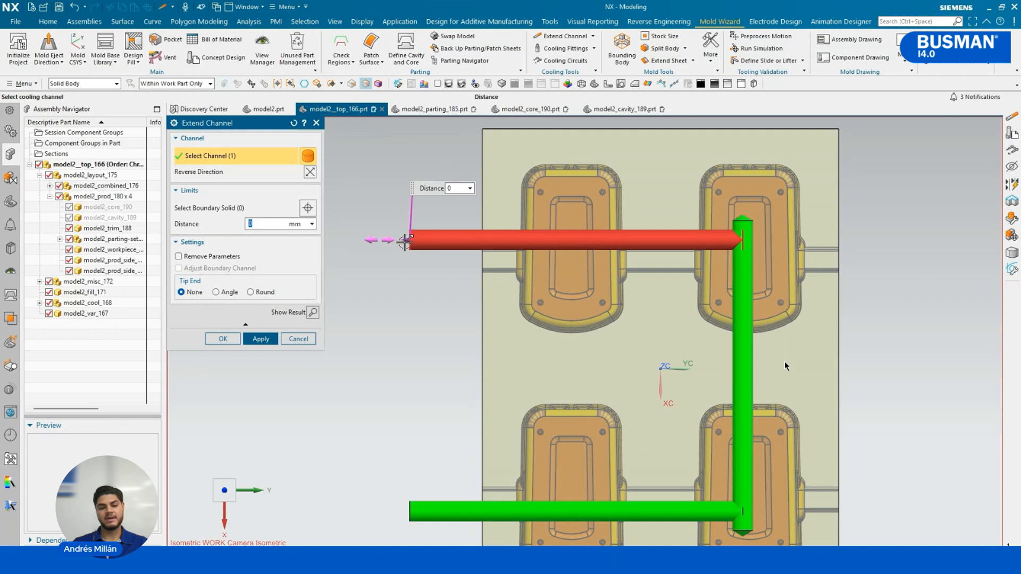
left_click_drag(404, 240, 477, 243)
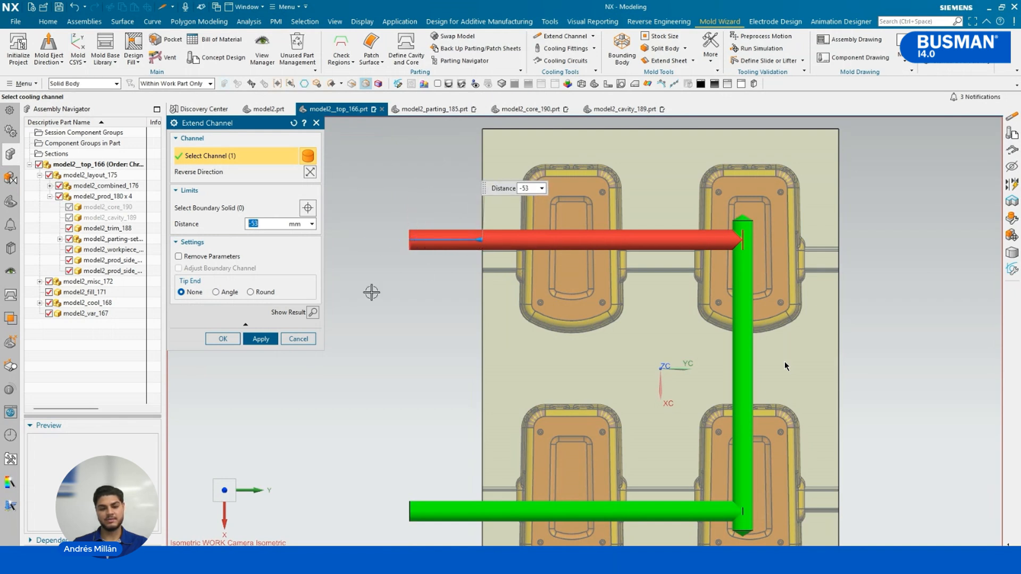
left_click(258, 339)
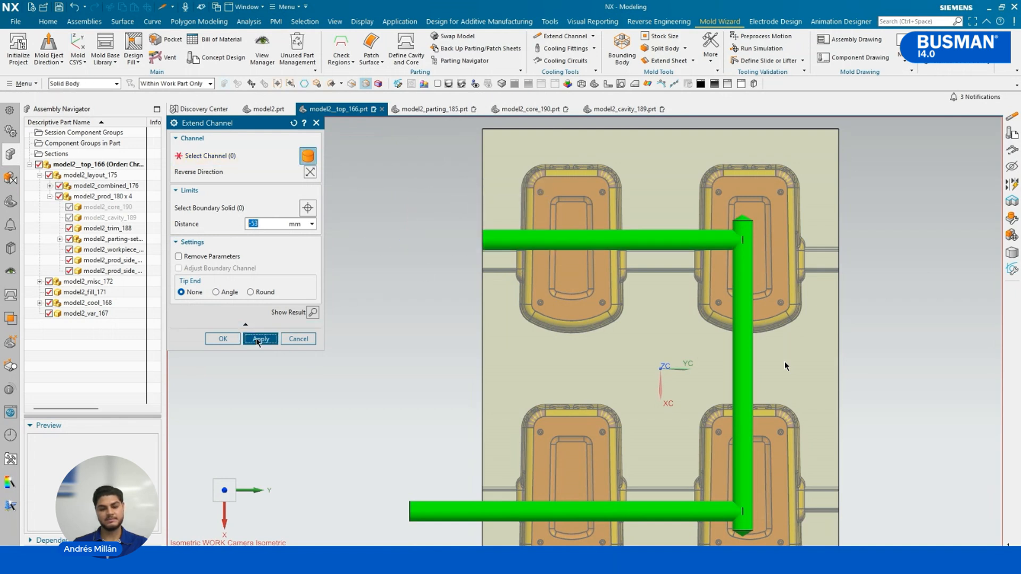
- Shorten the positive X channel leg to the block's side face with a distance of -54 mm and close Extend Channel
left_click(409, 513)
type("0")
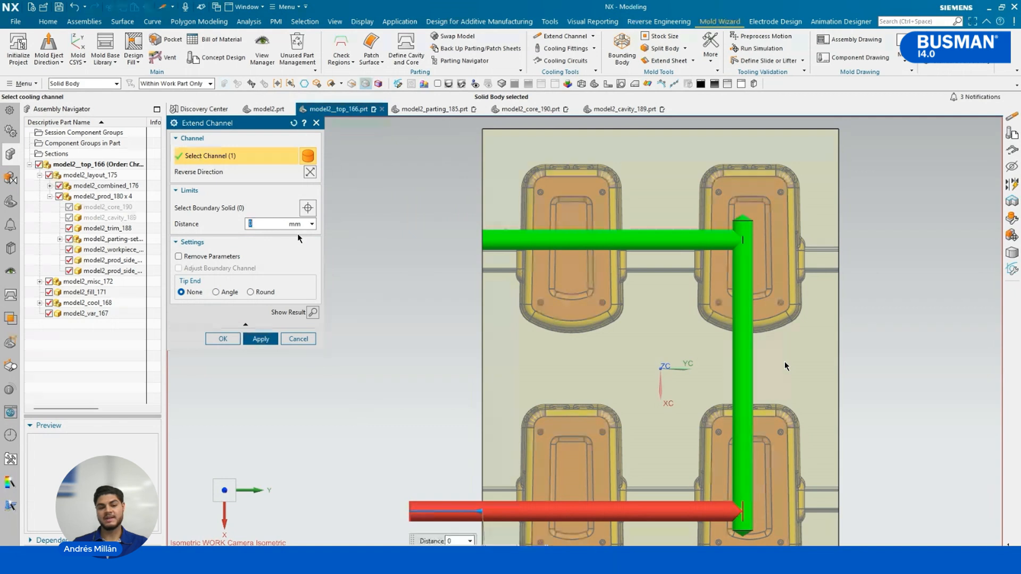
left_click_drag(409, 512, 482, 514)
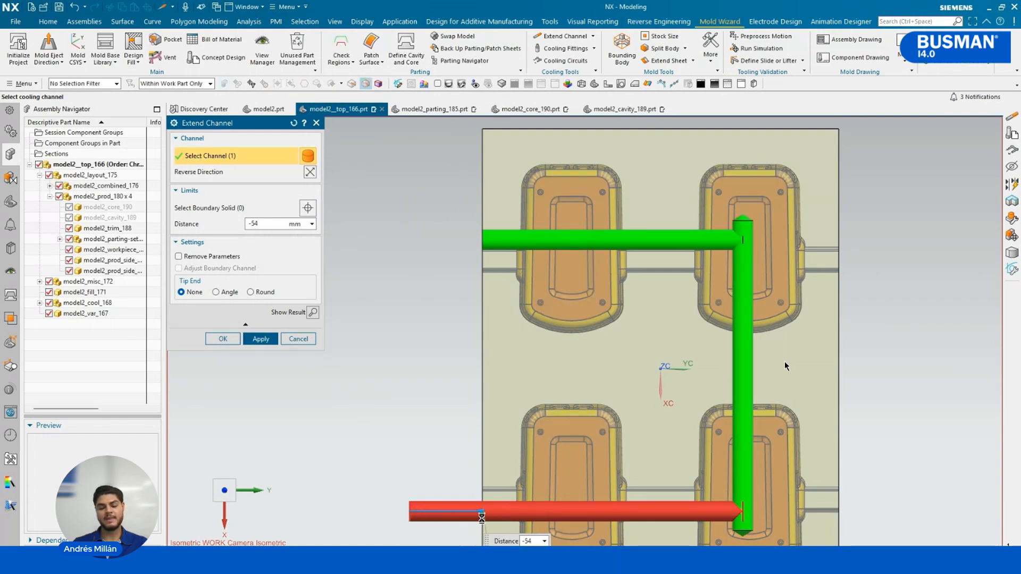
left_click(223, 339)
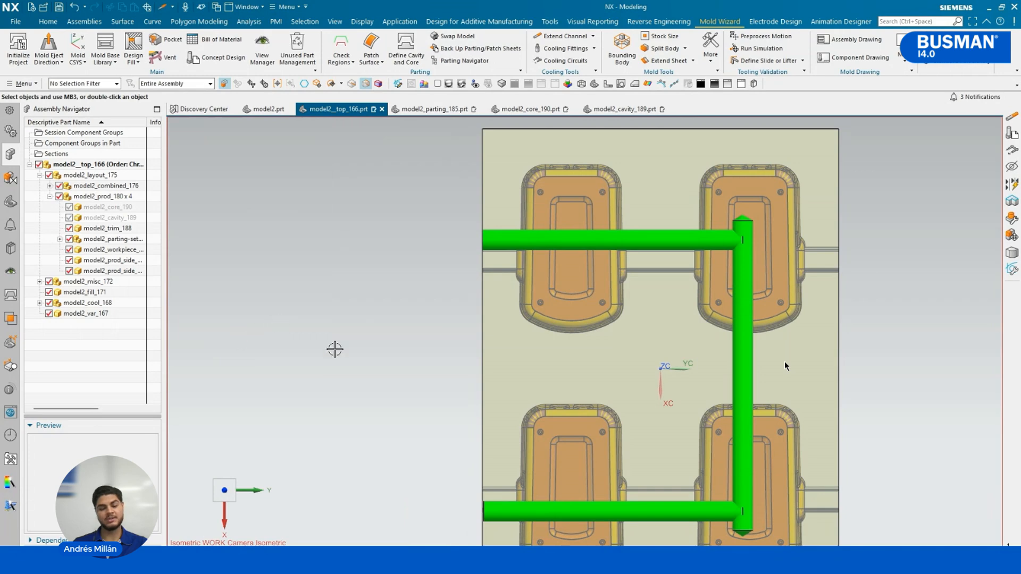
key("End")
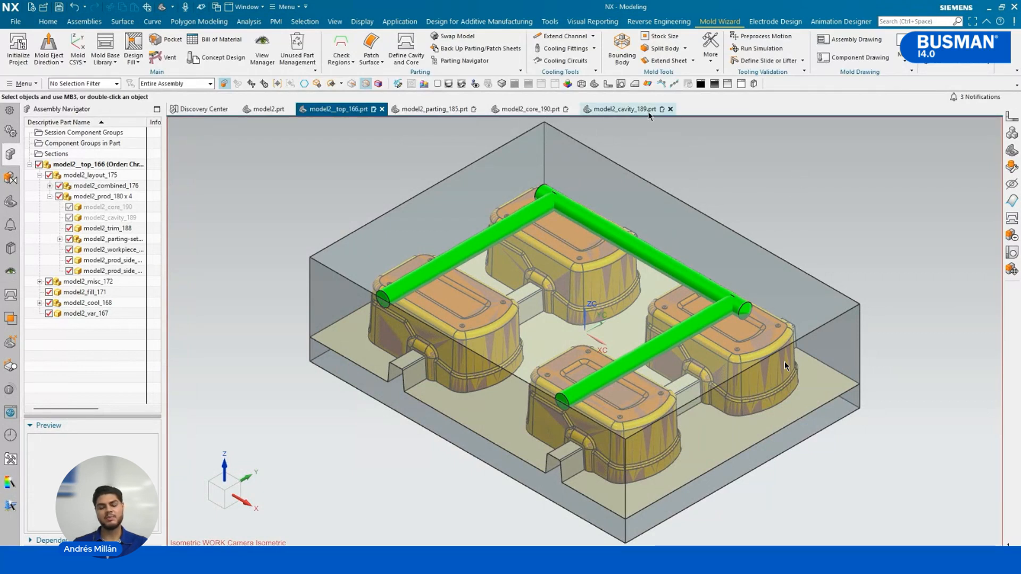
- Create a cooling circuit with its inlet at the positive X leg, running through the connecting channel and out of the negative X leg
left_click(583, 61)
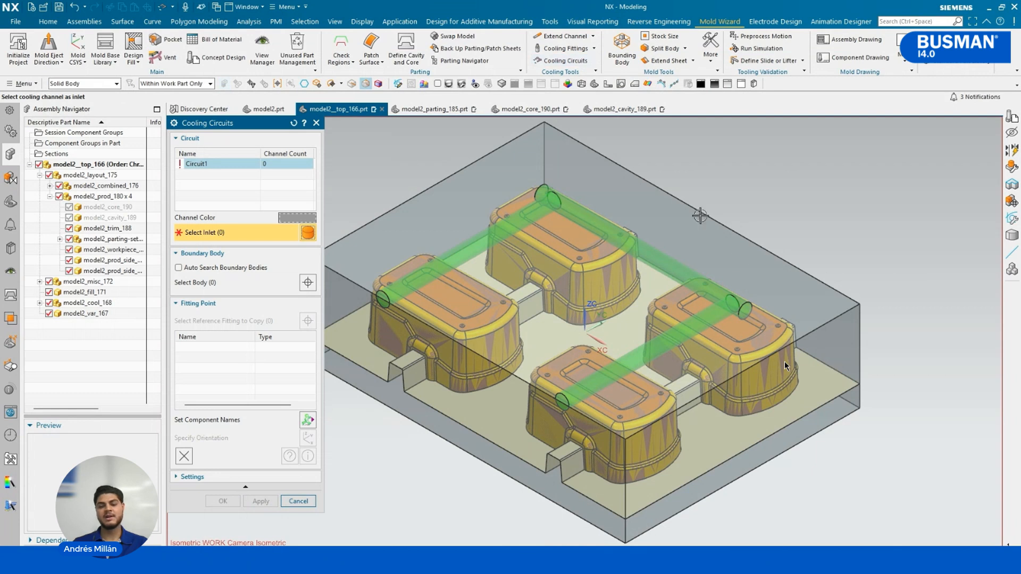
left_click(685, 330)
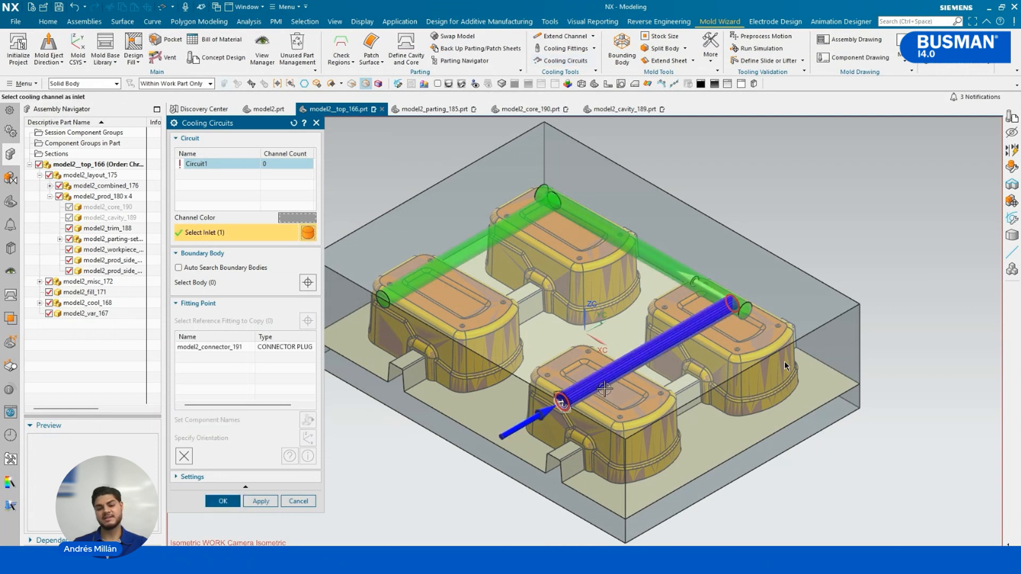
left_click(612, 234)
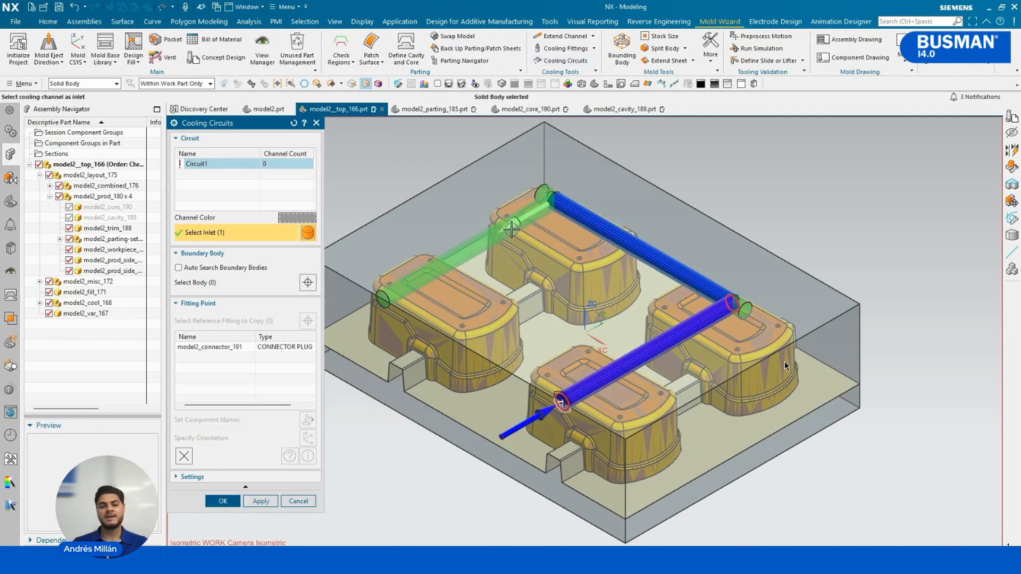
left_click(503, 228)
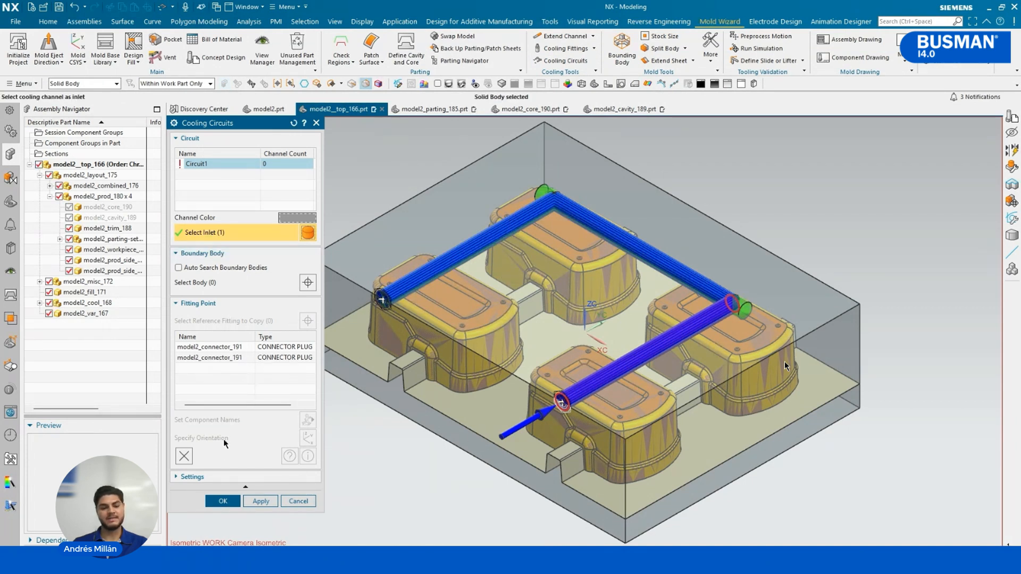
left_click(222, 501)
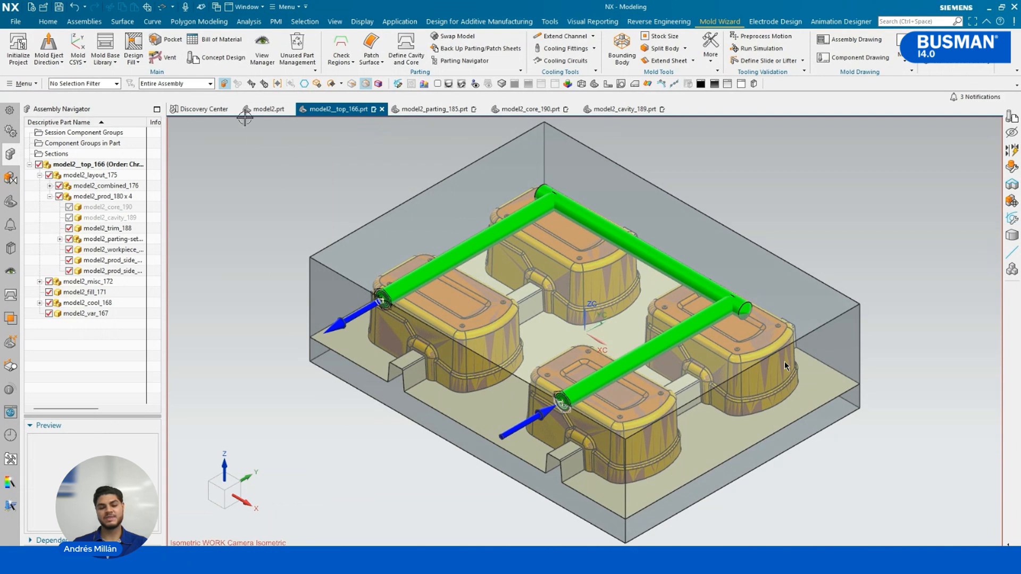
- Instantiate the concept connector fittings at the circuit's inlet and outlet with Concept Design, and close the dialog
left_click(220, 60)
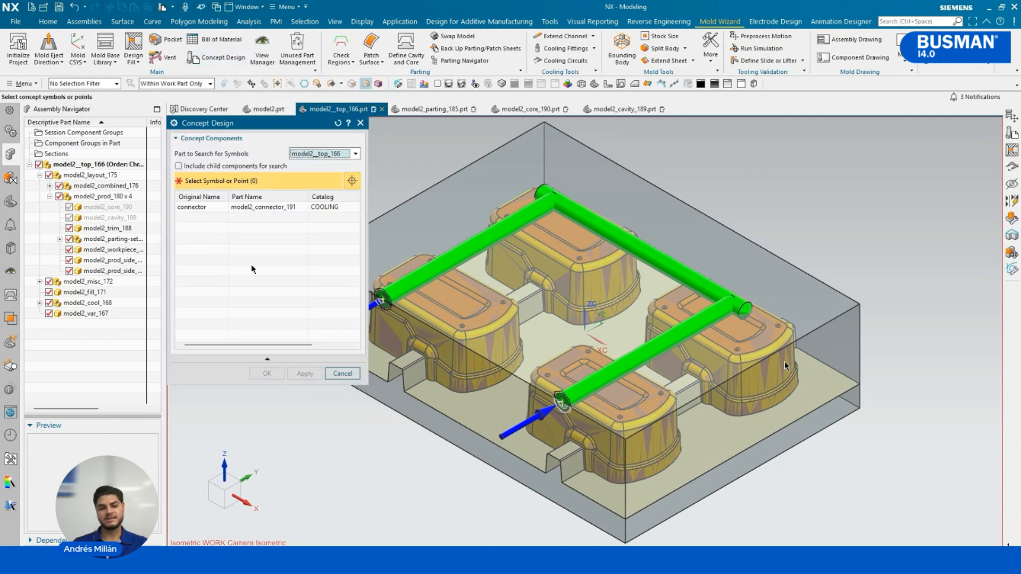
left_click(287, 207)
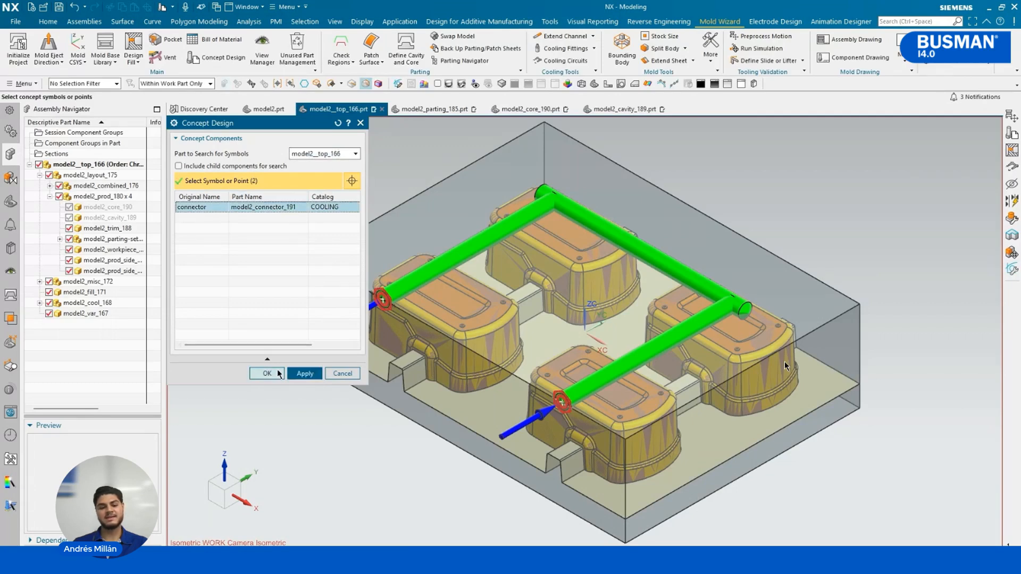
left_click(295, 374)
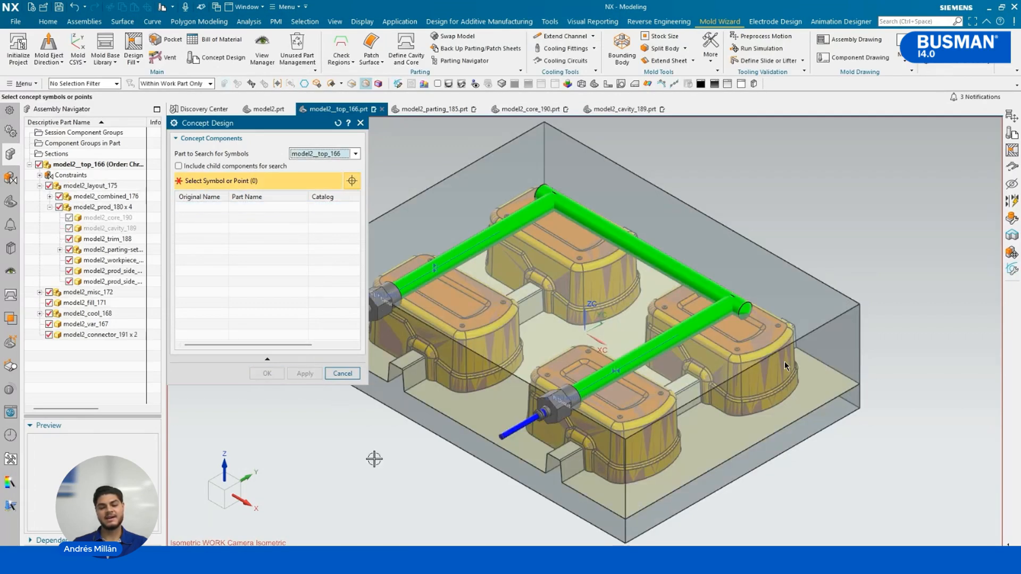
left_click(343, 374)
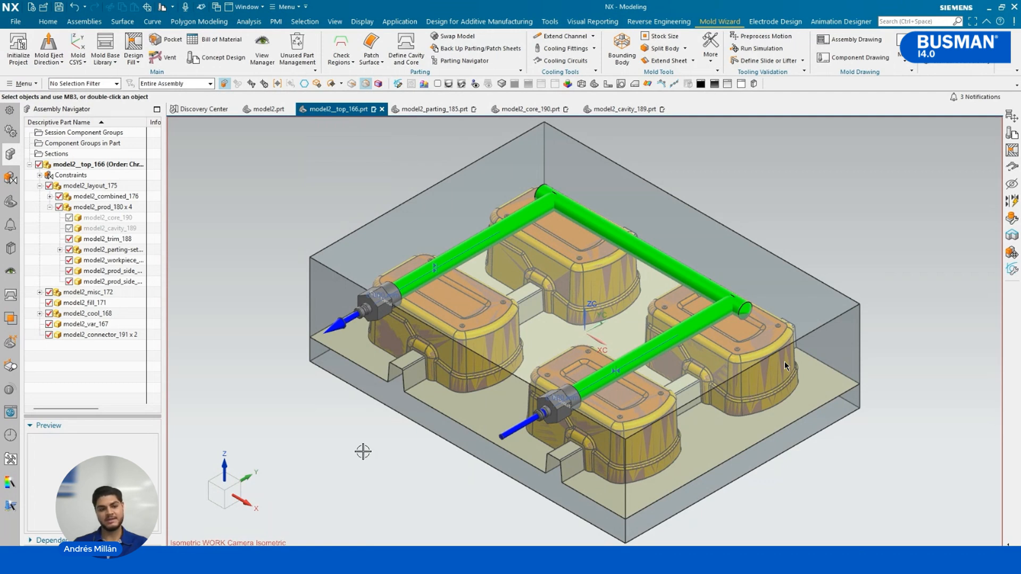
left_click(48, 49)
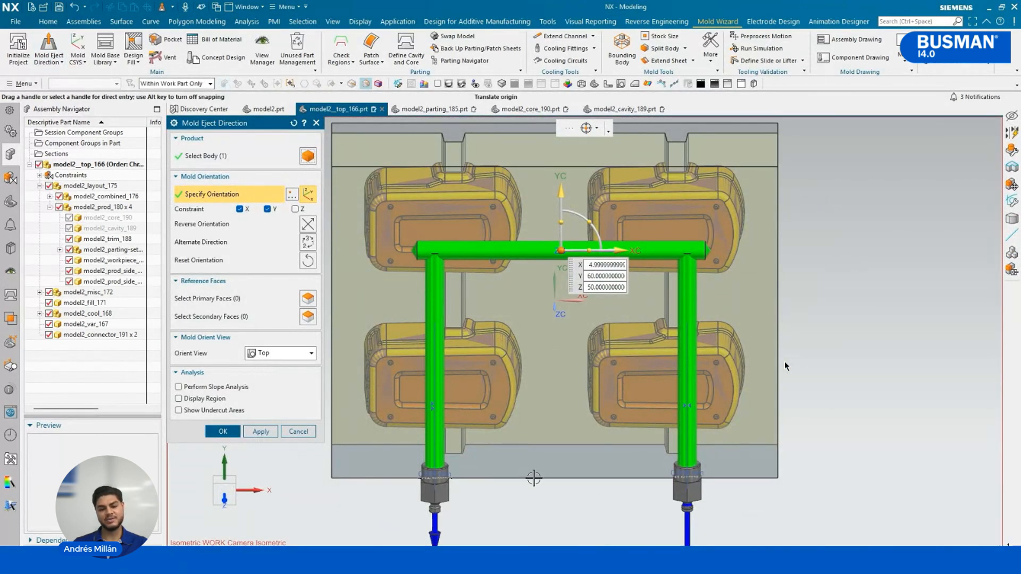
middle_click_drag(534, 478, 468, 450)
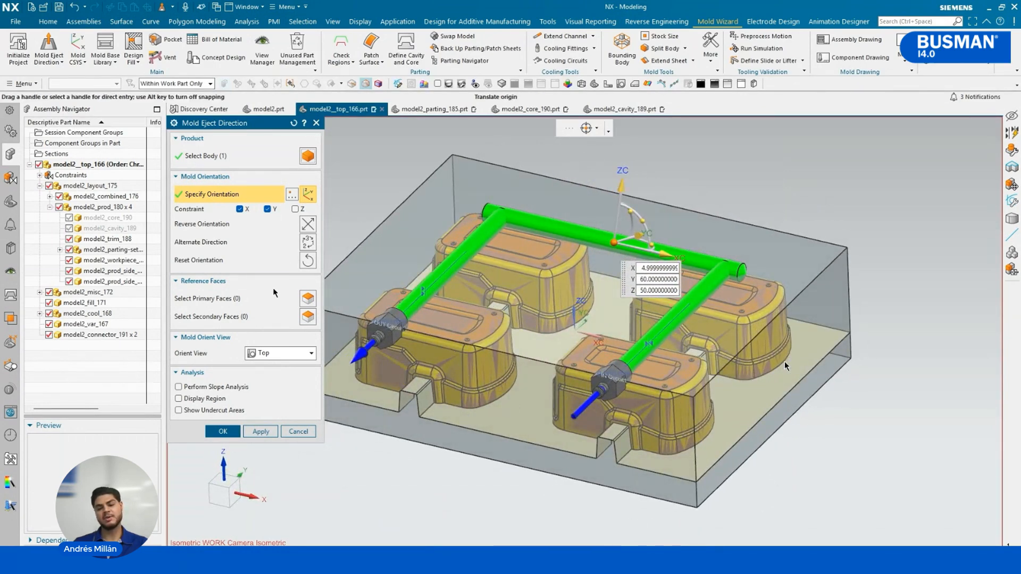
left_click(290, 431)
key("ctrl+f")
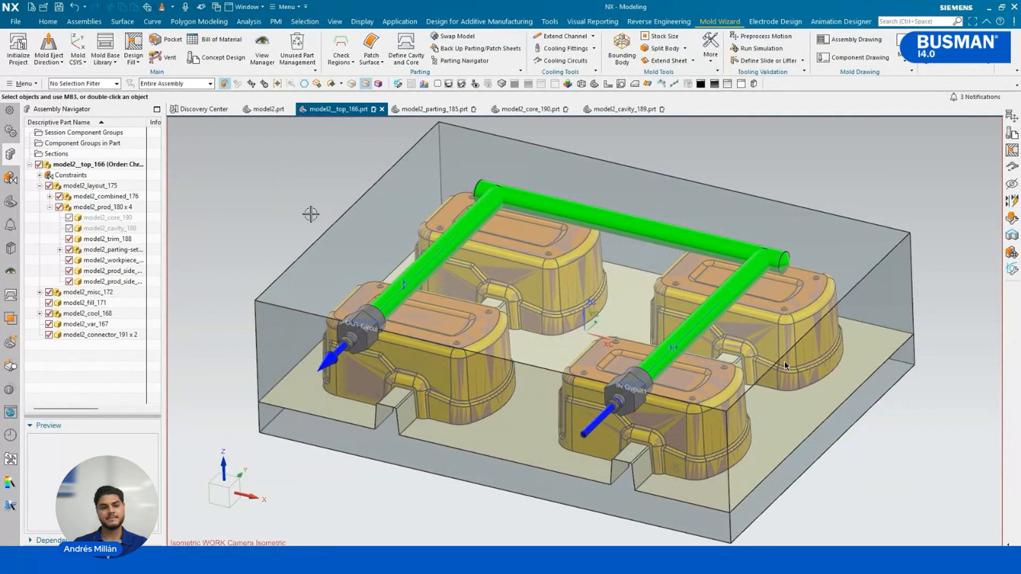
- Hide the model2_core_190 component to expose the parting side of the four cavities
mouse_move(429, 504)
middle_mouse_down()
mouse_move(461, 354)
mouse_move(457, 500)
middle_mouse_up()
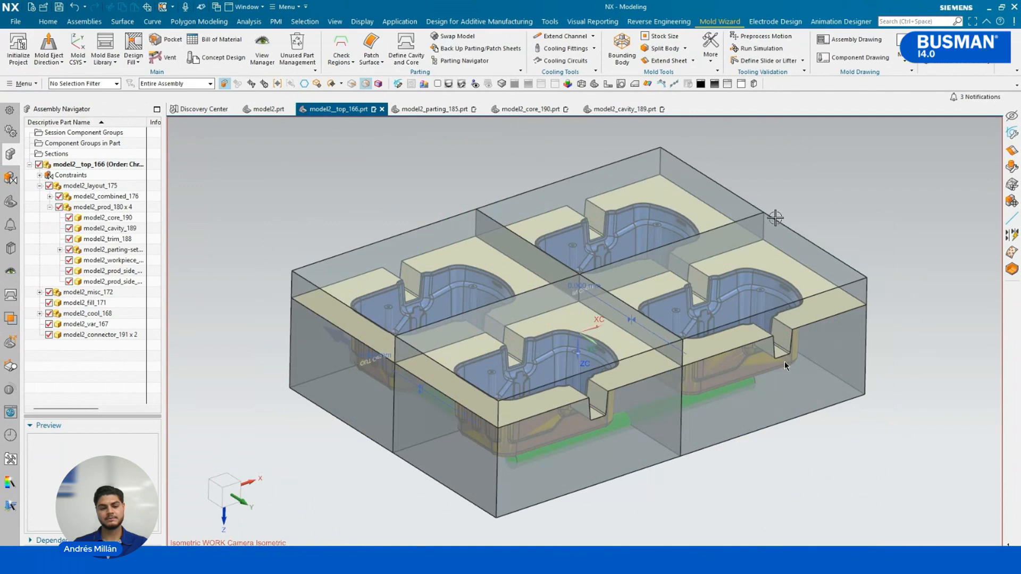
middle_click_drag(775, 218, 813, 196)
right_click(288, 189)
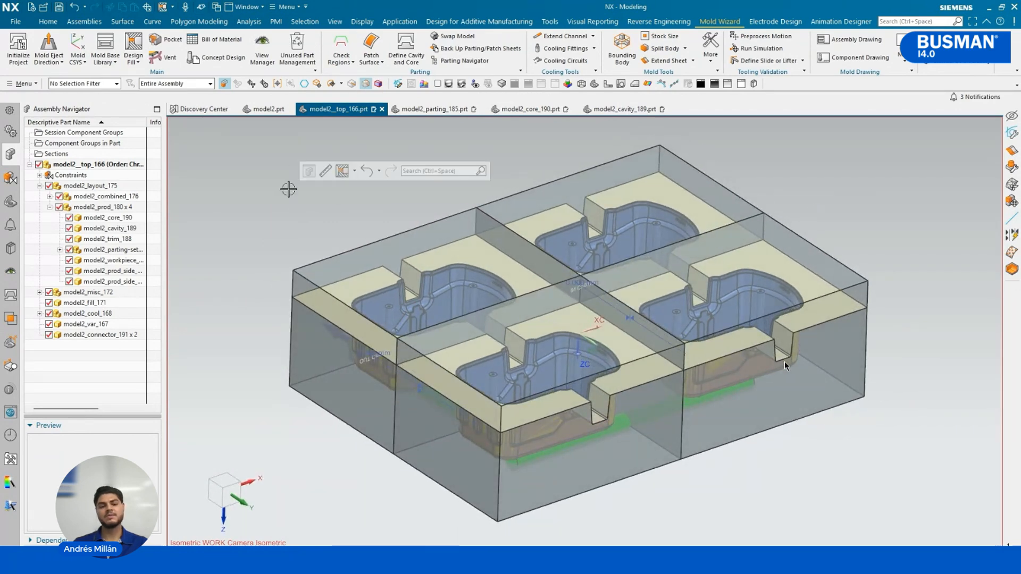
left_click(69, 219)
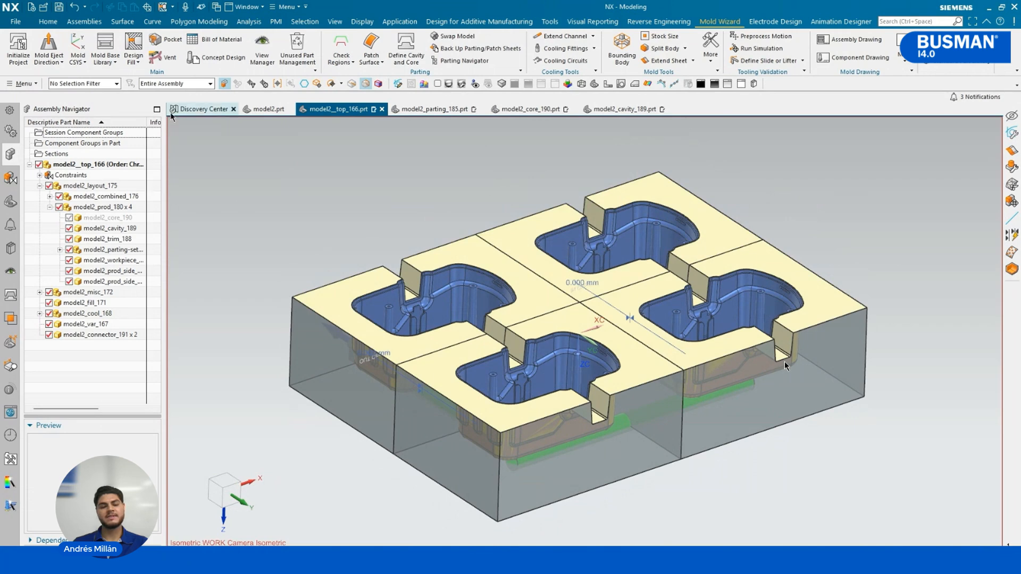
- Start a Design Fill component with the Runner[4] item and place it at the central point where the four cavity blocks meet
left_click(139, 62)
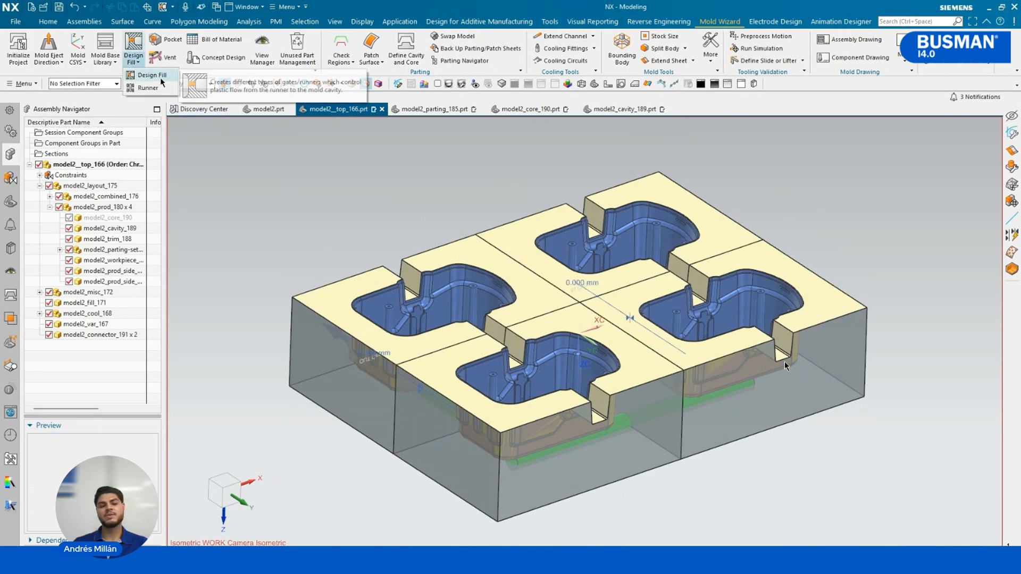
left_click(154, 76)
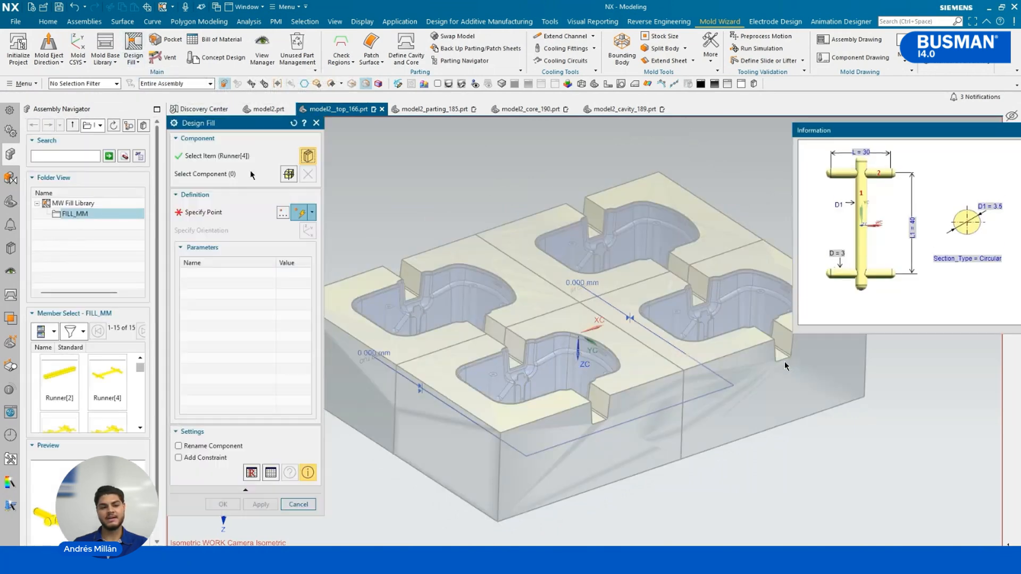
mouse_move(140, 367)
left_mouse_down()
mouse_move(142, 412)
mouse_move(141, 366)
left_mouse_up()
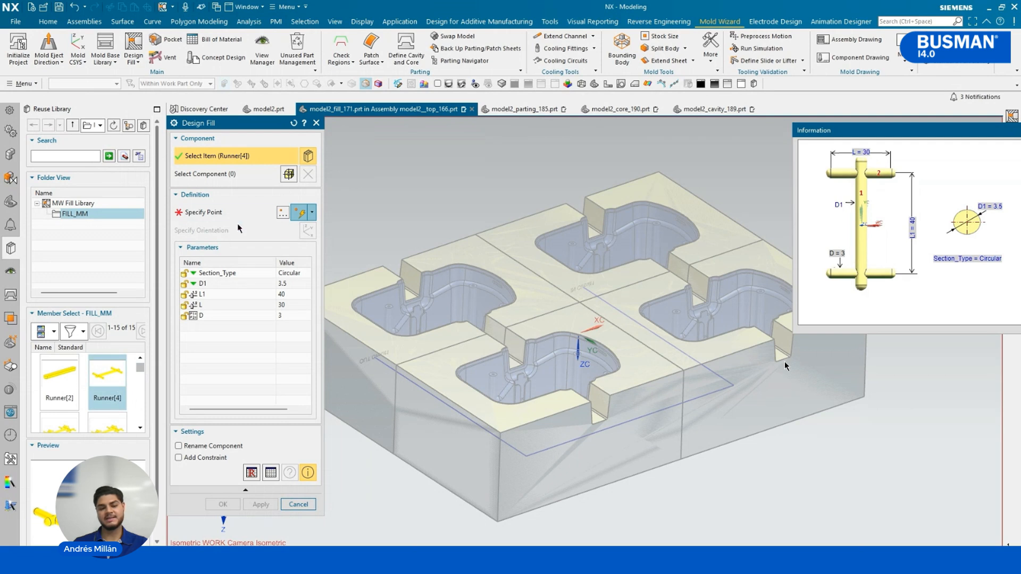
left_click(235, 217)
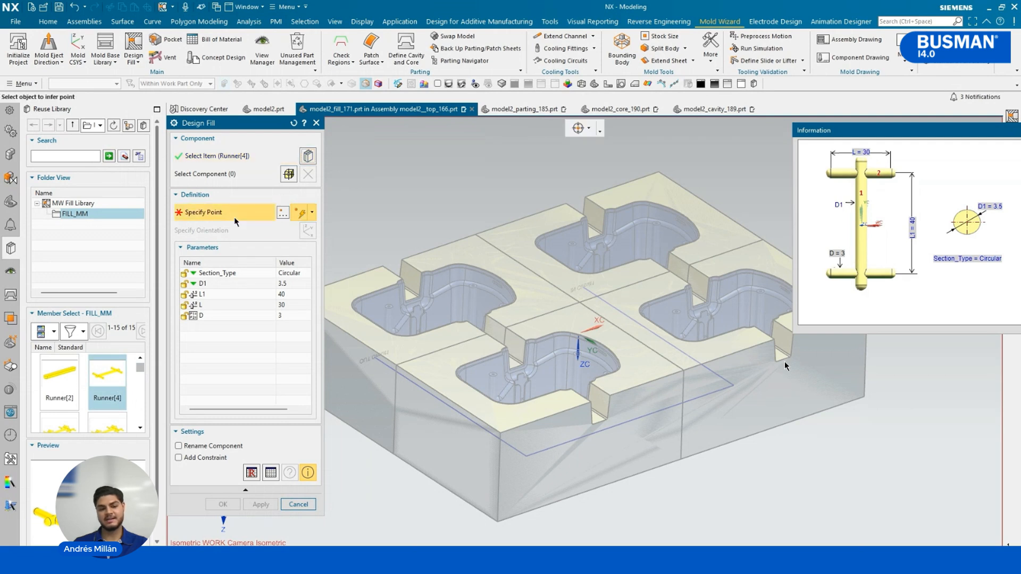
left_click(579, 303)
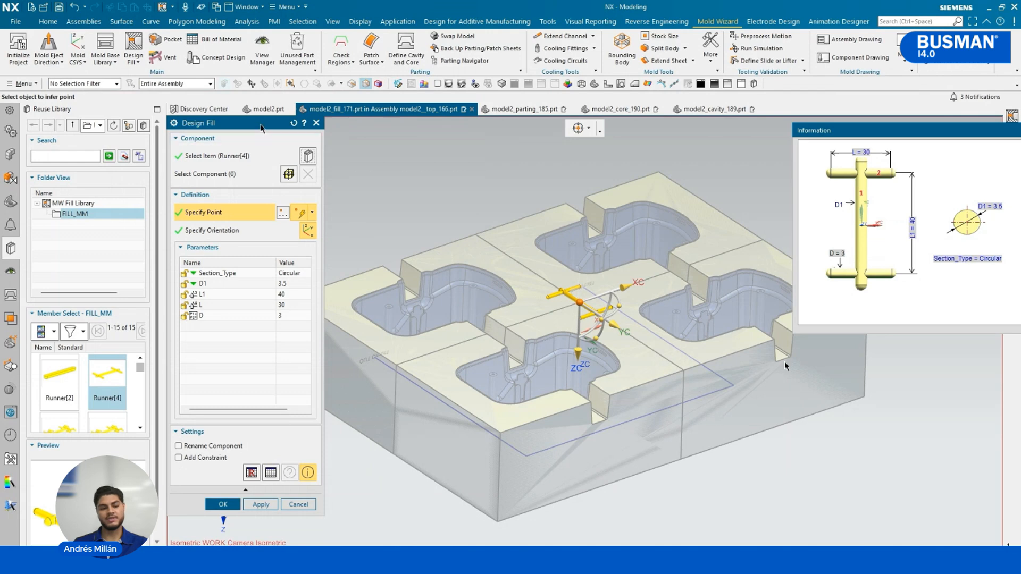
- Set the runner's main length L1 to 135 and its branch length L to 60
mouse_move(261, 128)
left_mouse_down()
mouse_move(335, 137)
mouse_move(263, 129)
left_mouse_up()
key("F8")
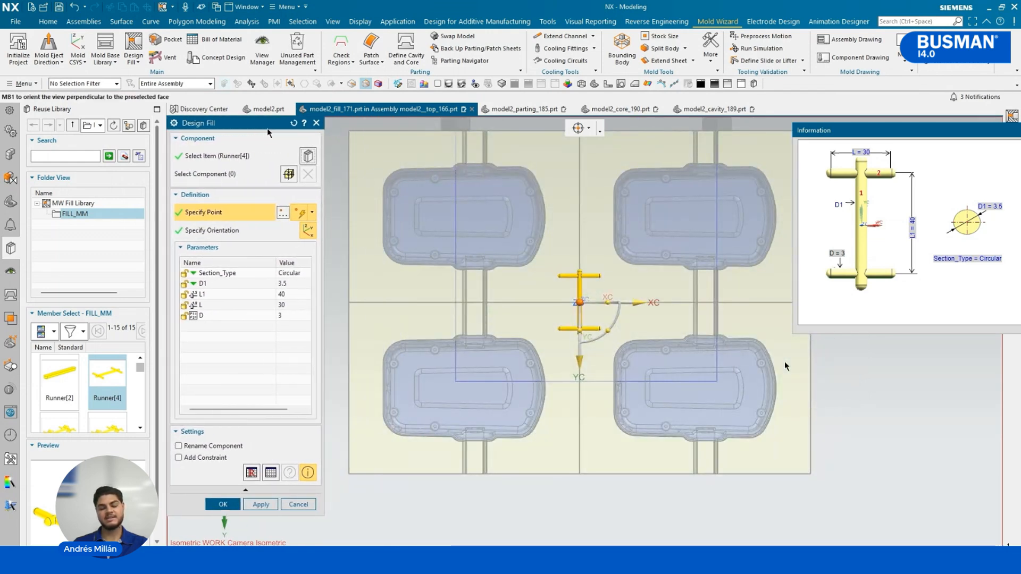
left_click(242, 299)
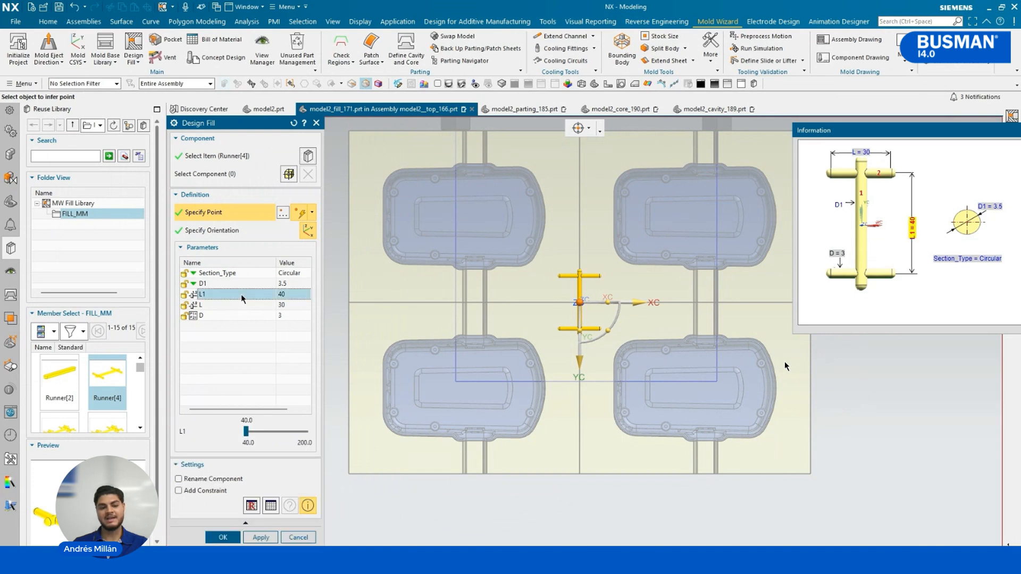
left_click_drag(248, 435, 284, 435)
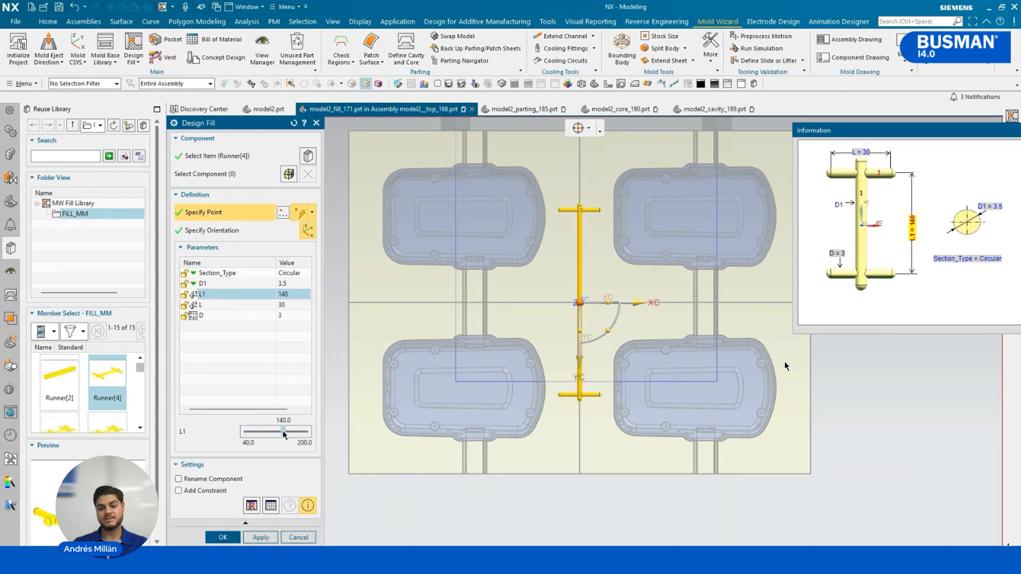
left_click(259, 307)
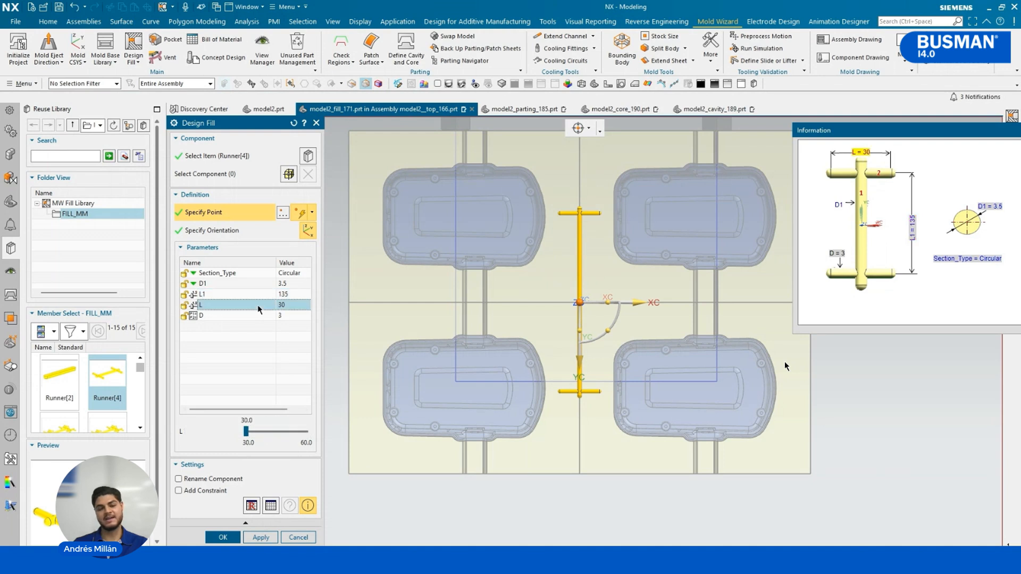
left_click_drag(249, 433, 307, 435)
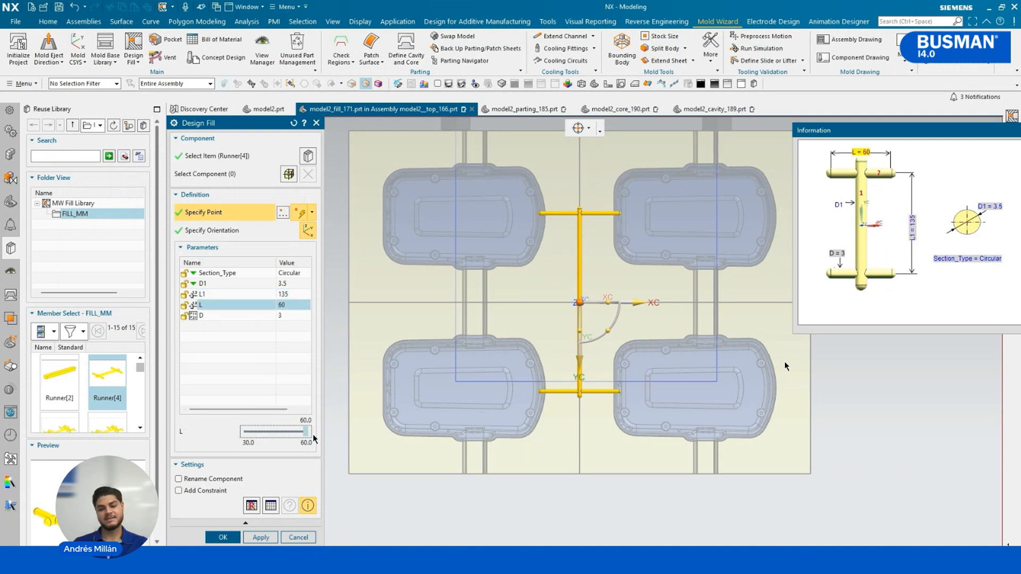
- Set the runner diameter D1 to 8.5 mm and create the runner
left_click(300, 285)
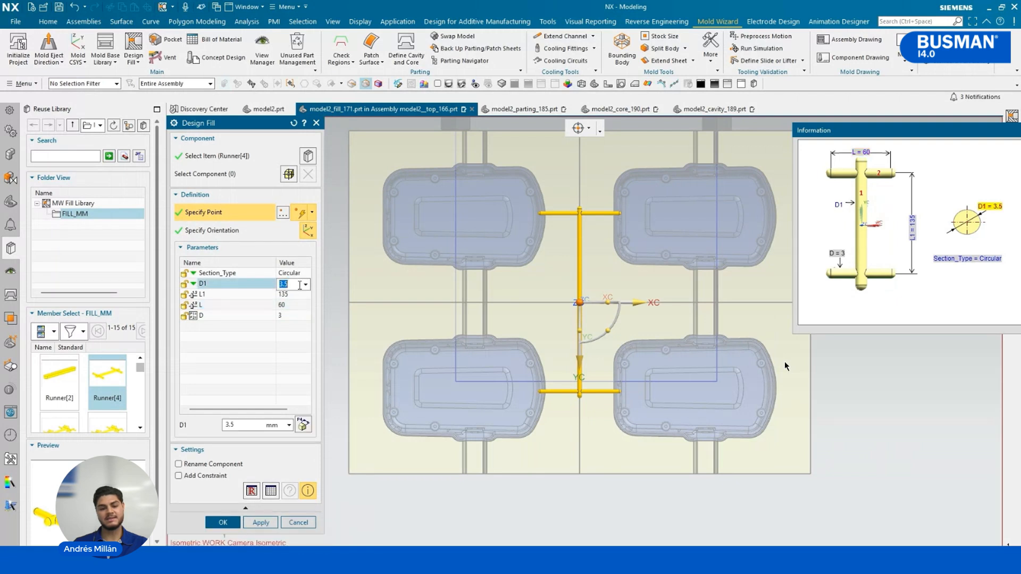
left_click(306, 285)
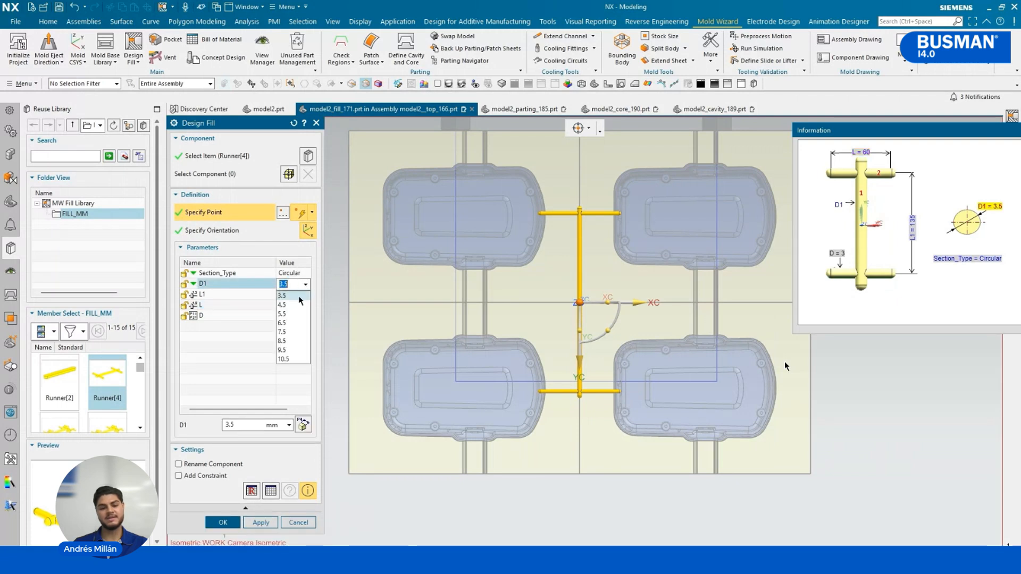
left_click(288, 342)
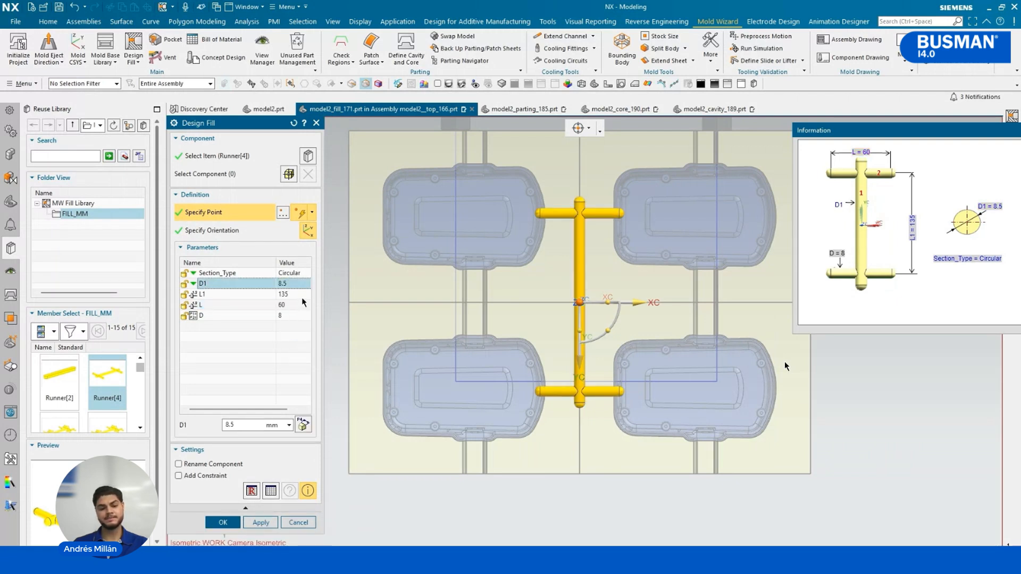
left_click(228, 524)
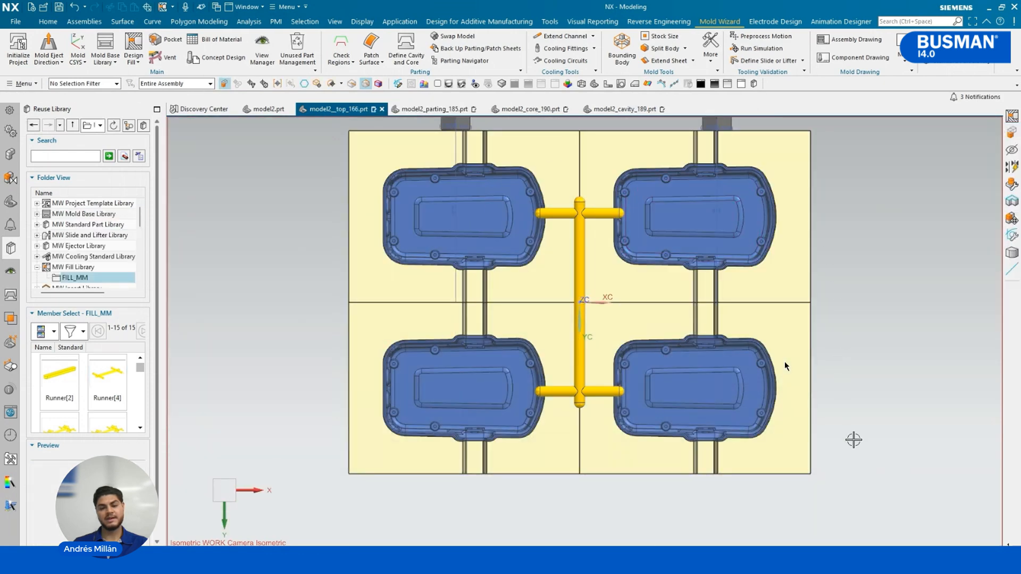
- Start a new Design Fill component with the Gate[Subarine] item from the FILL_MM library
middle_click_drag(860, 467, 862, 416)
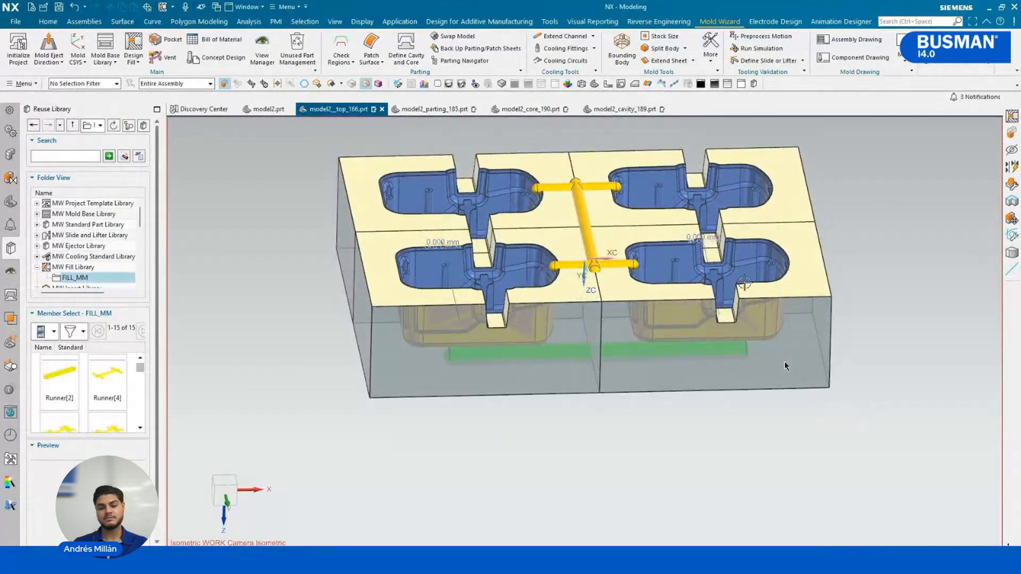
middle_click_drag(689, 215, 691, 259, "shift")
middle_click_drag(622, 357, 575, 375)
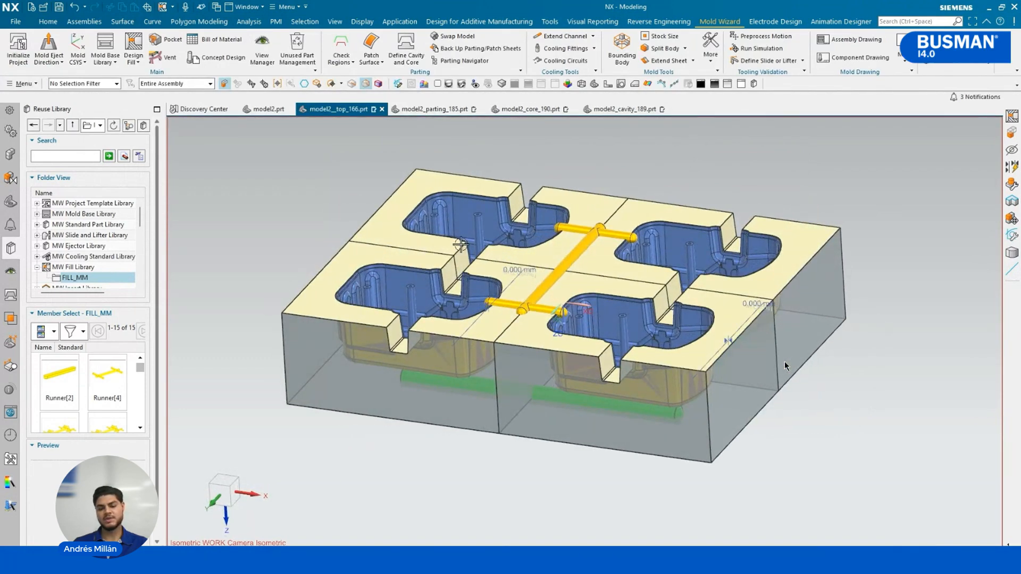
left_click(140, 63)
left_click(160, 75)
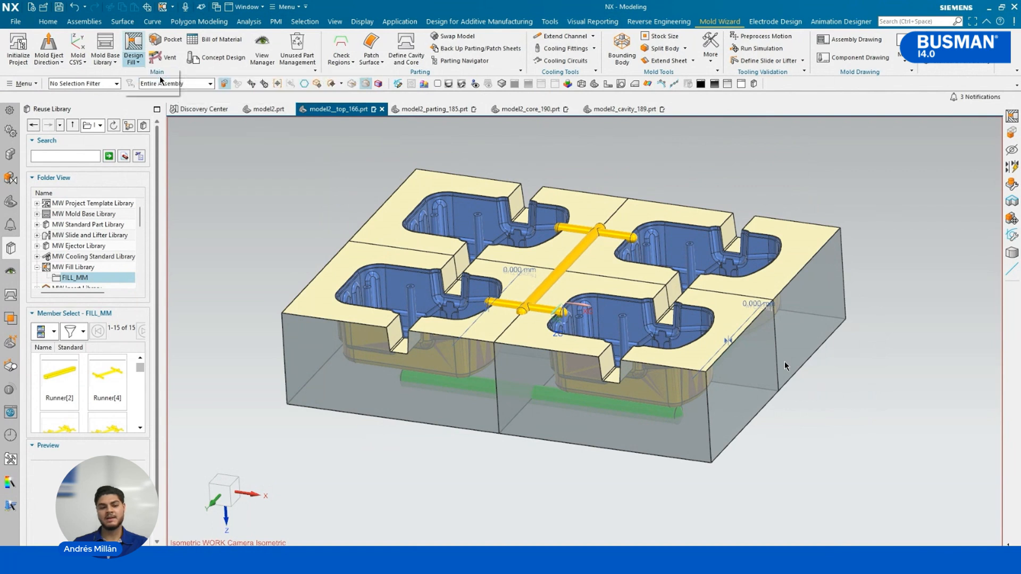
scroll(85, 402, "down", 3)
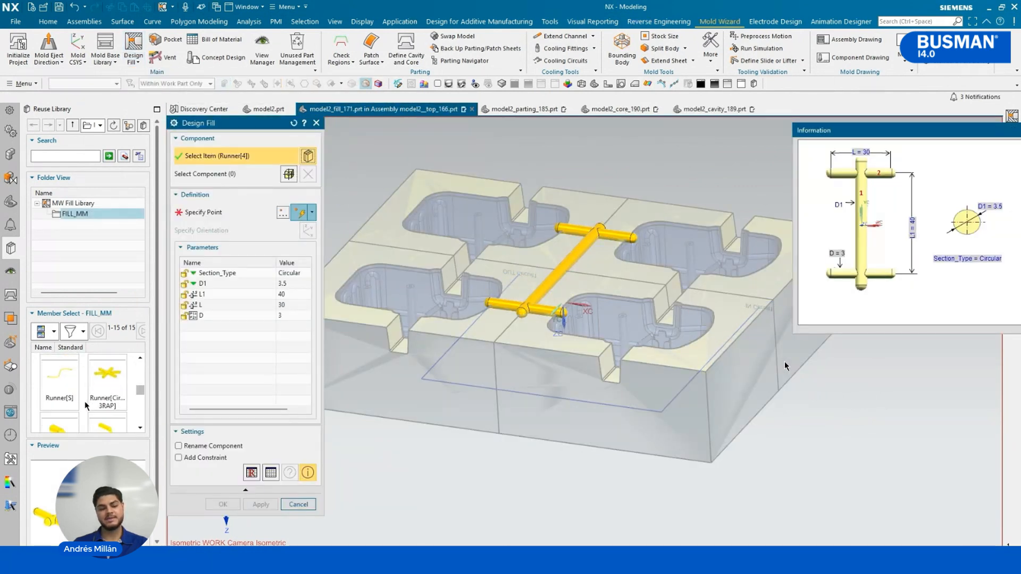
scroll(85, 401, "down", 5)
scroll(84, 402, "up", 3)
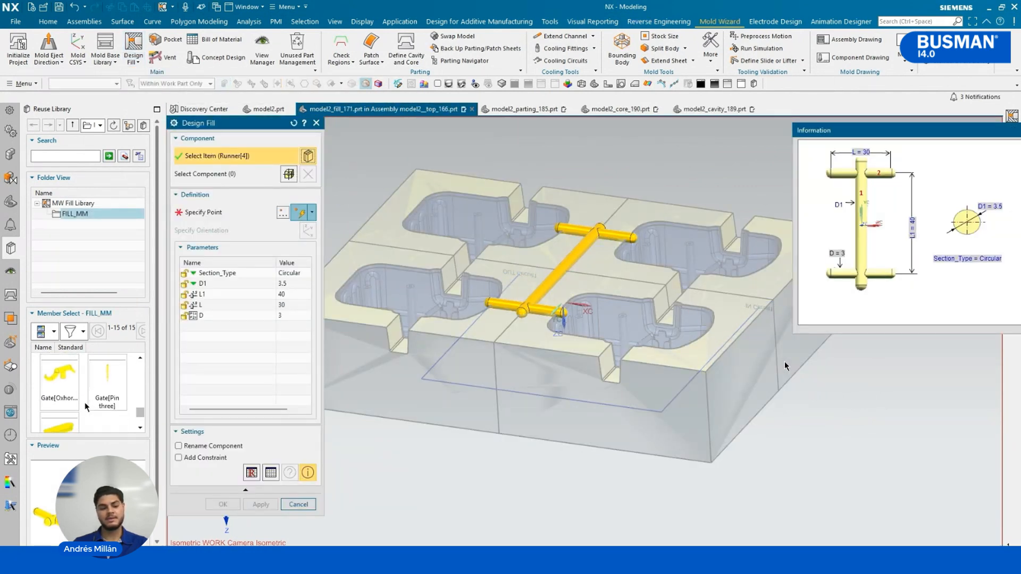
scroll(85, 404, "down", 1)
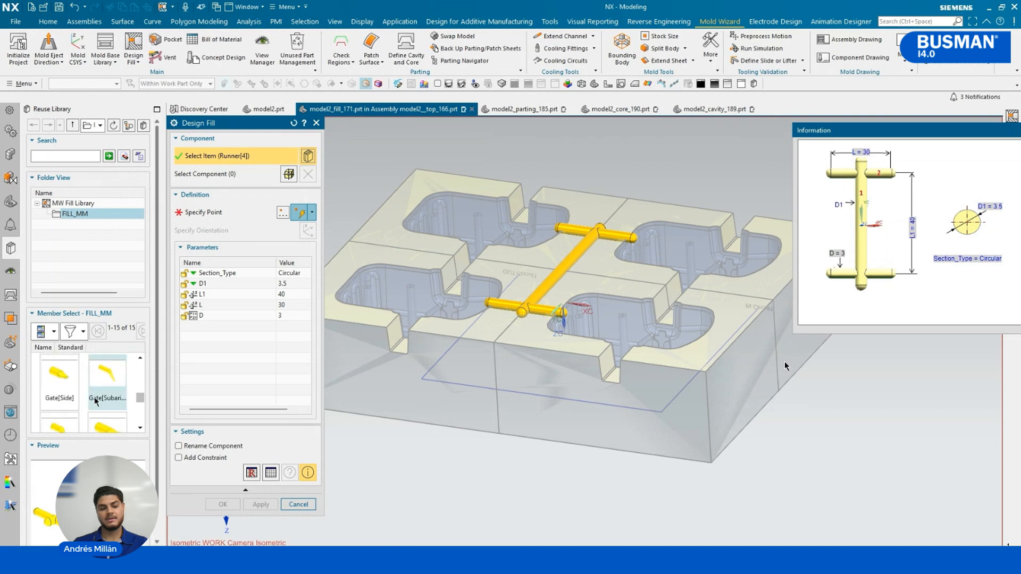
left_click(108, 372)
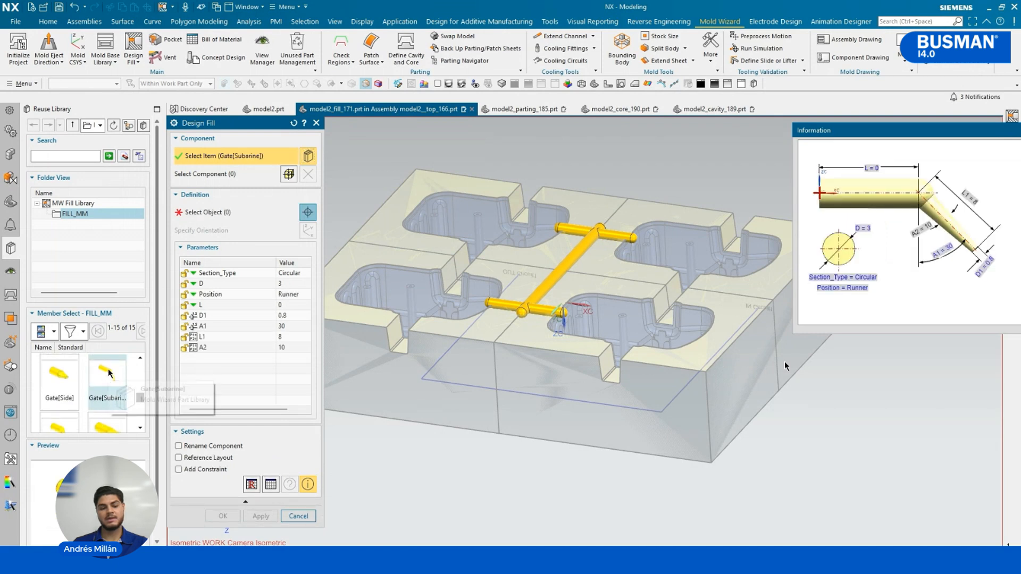
- Place the gates at the runner's branch ends and rotate them together so their tips slope down into the cavities, applying the placement
left_click(248, 210)
scroll(567, 311, "up", 5)
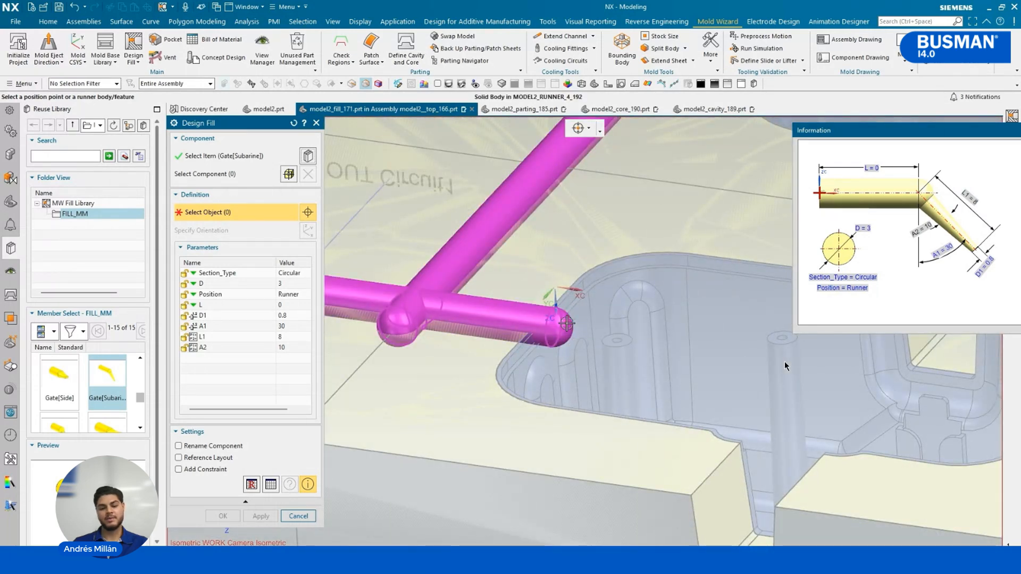
left_click(567, 322)
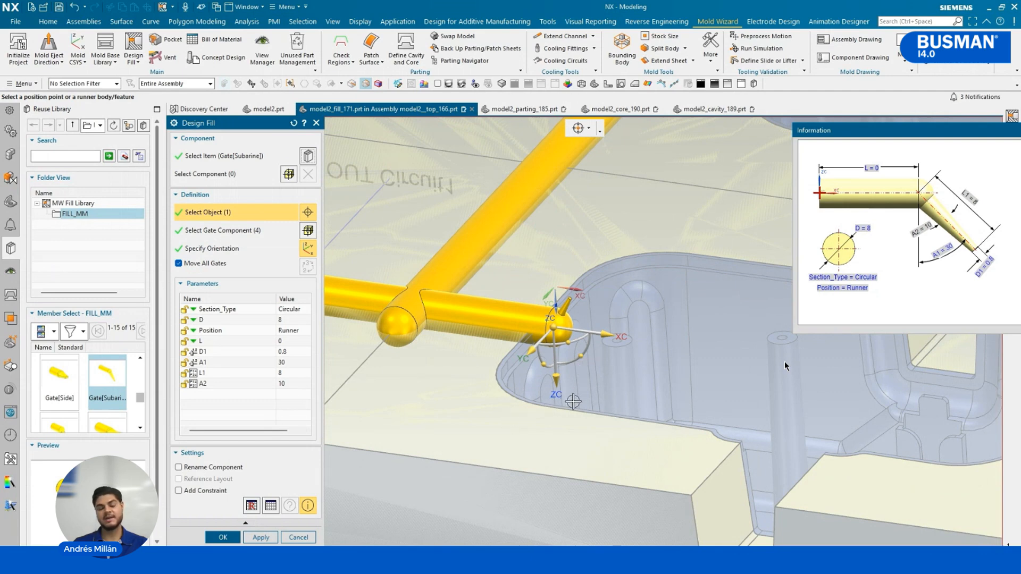
scroll(573, 402, "down", 5)
middle_click_drag(552, 431, 559, 424)
scroll(556, 396, "up", 3)
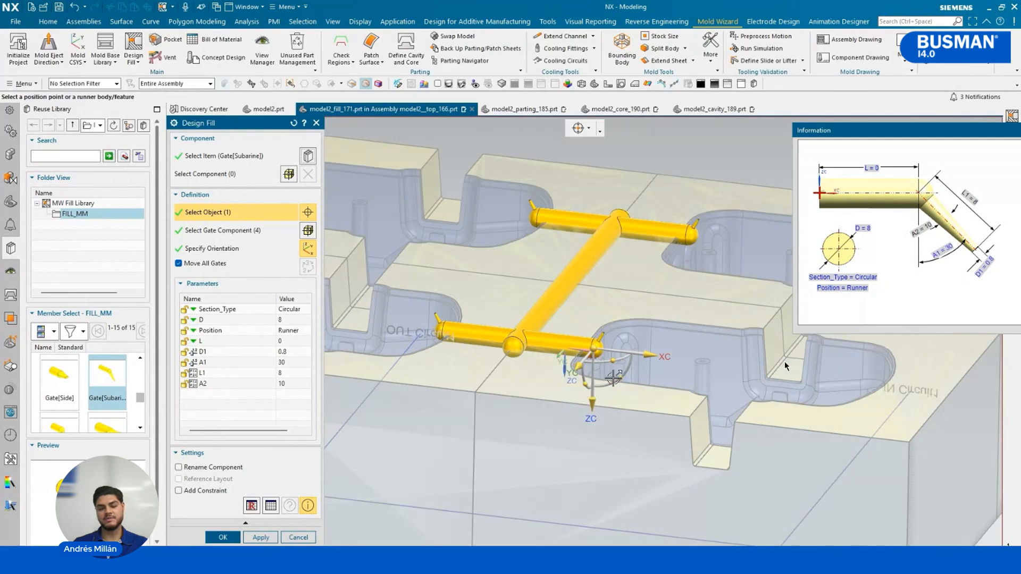
left_click_drag(613, 378, 556, 394)
left_click(268, 538)
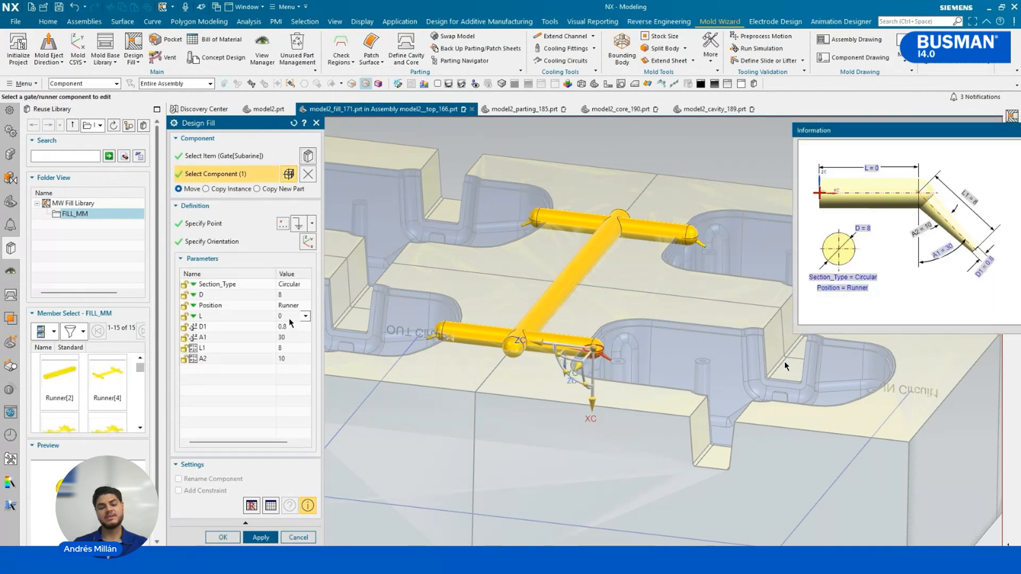
- Set the gates' L1 and A2 parameters to 12 mm each and finish the fill design
left_click(292, 348)
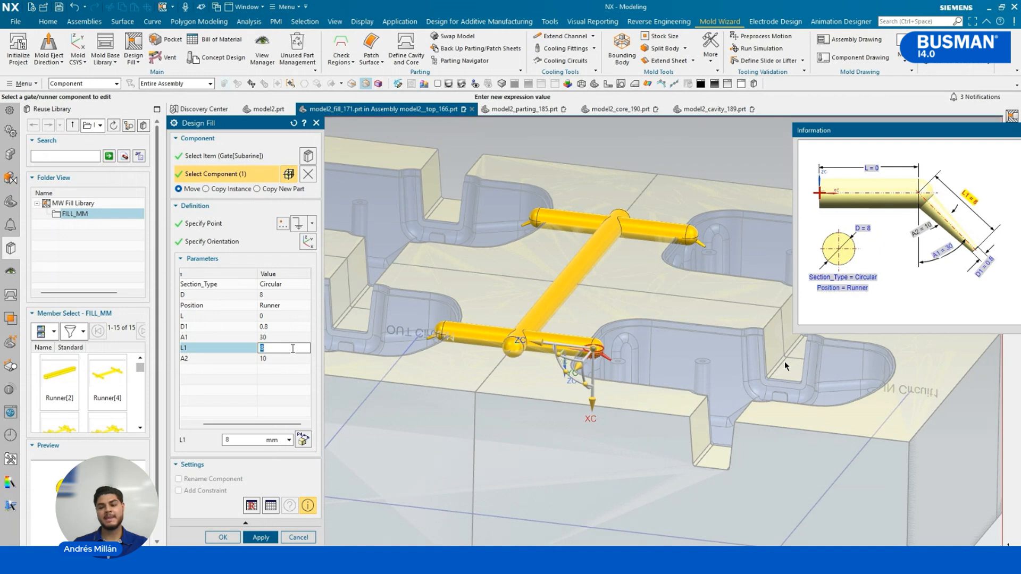
key("Return")
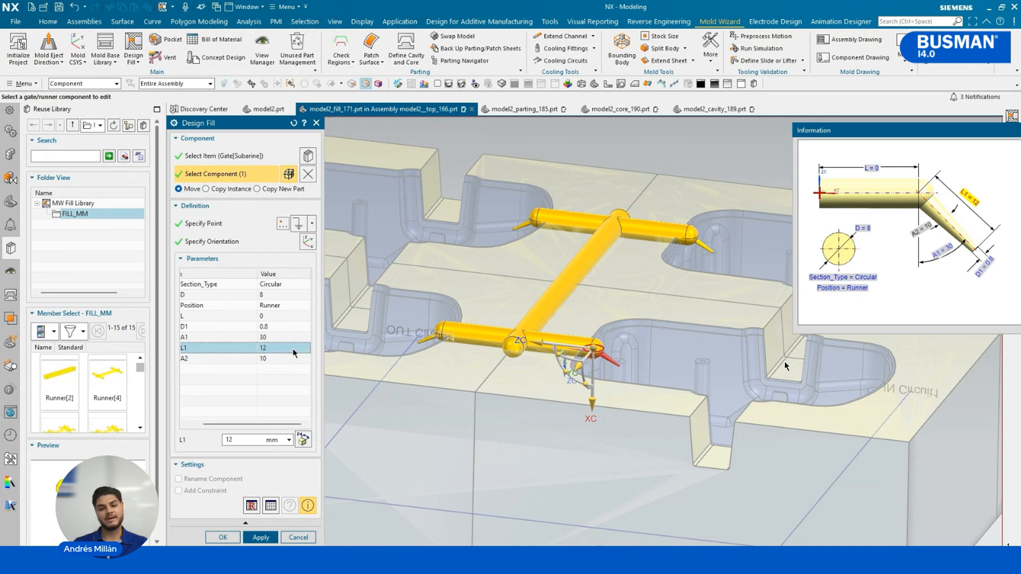
left_click(277, 358)
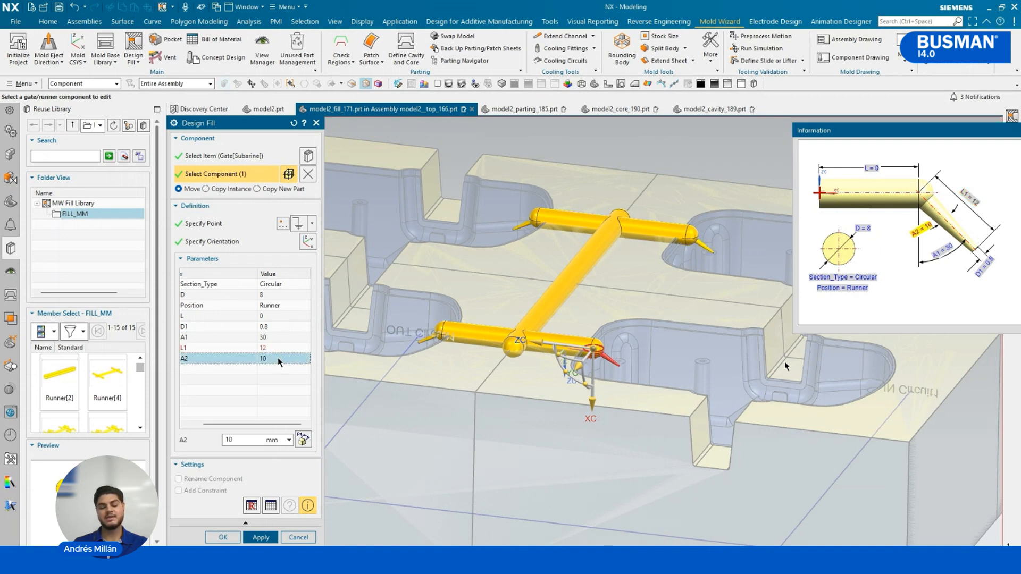
left_click(277, 357)
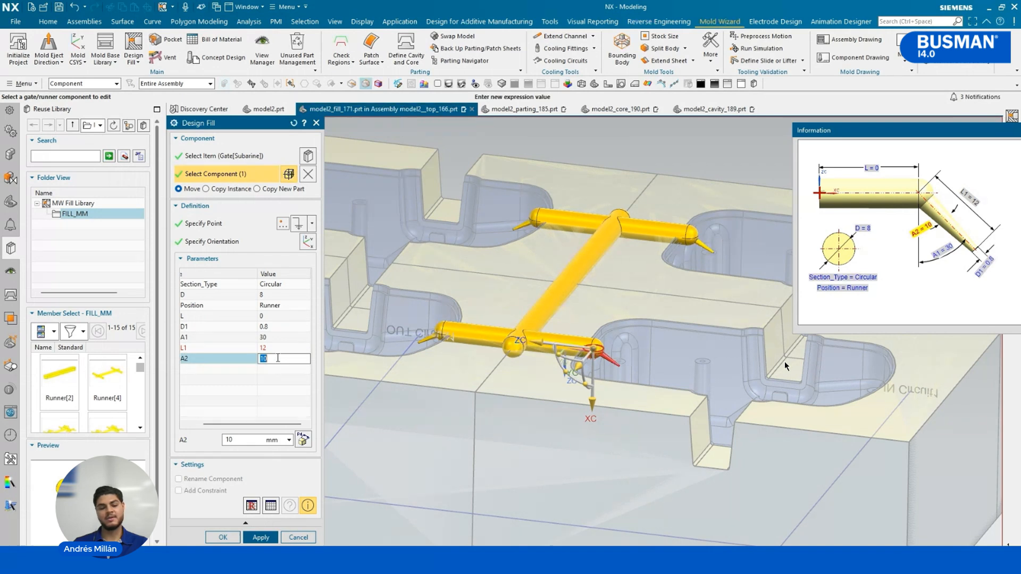
key("Return")
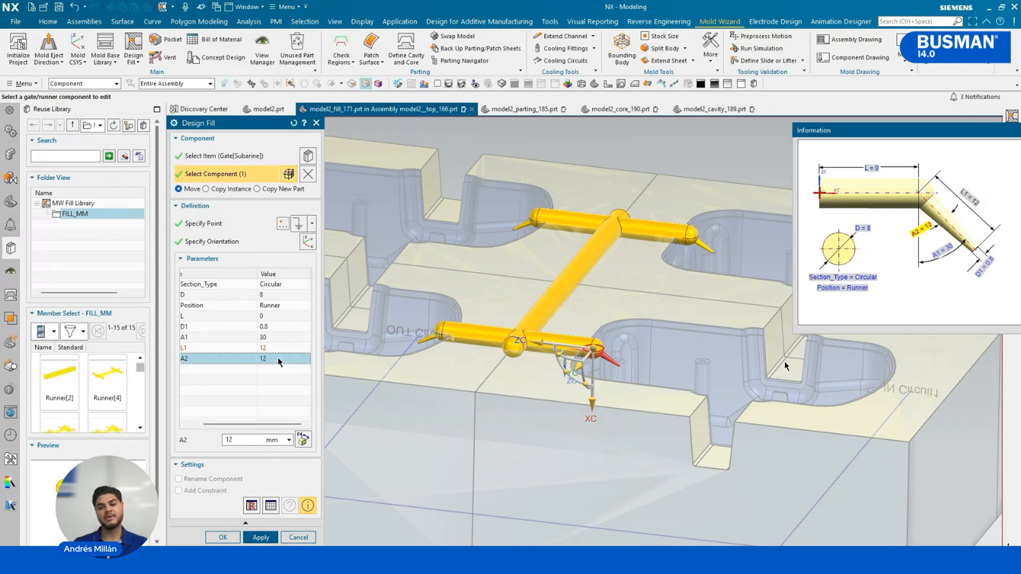
left_click(272, 338)
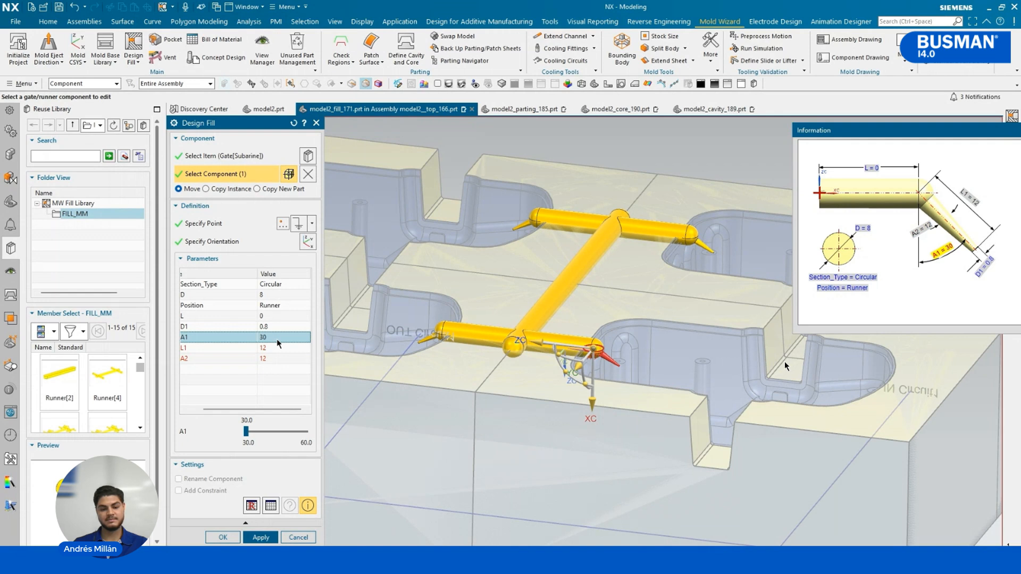
left_click_drag(257, 409, 207, 410)
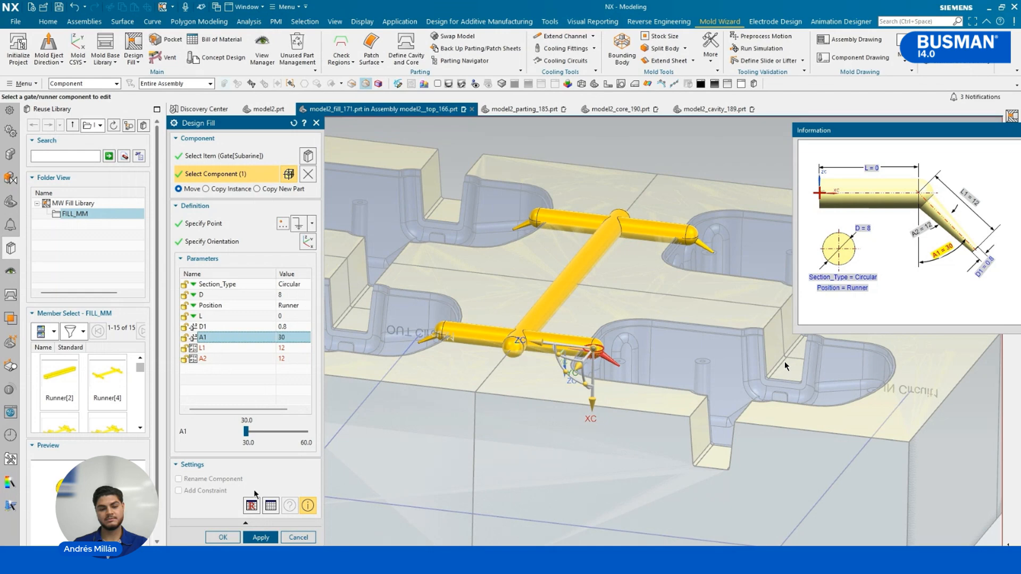
left_click(223, 538)
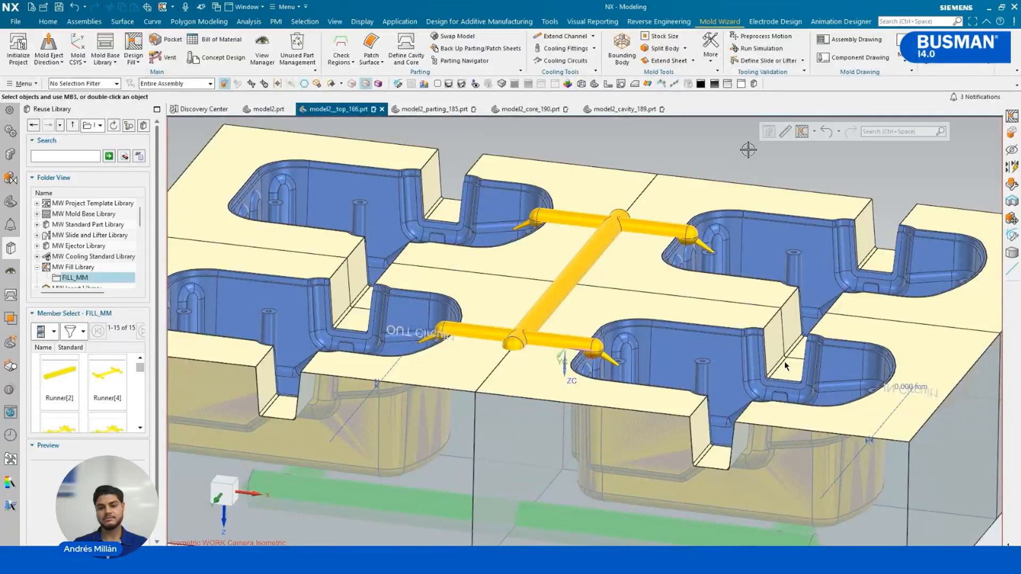
- Show the component tree of the mold assembly
scroll(709, 155, "down", 2)
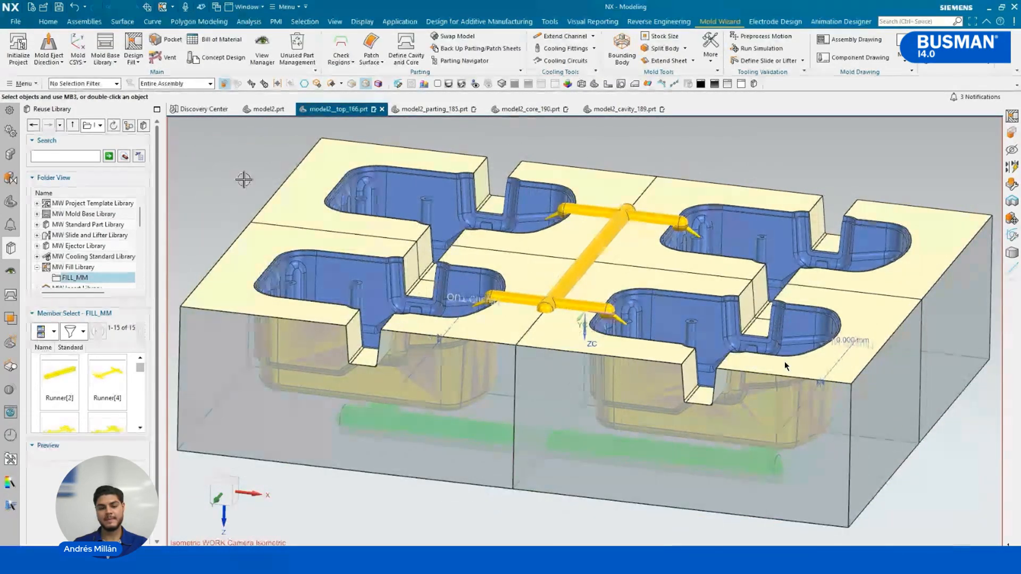
left_click(10, 155)
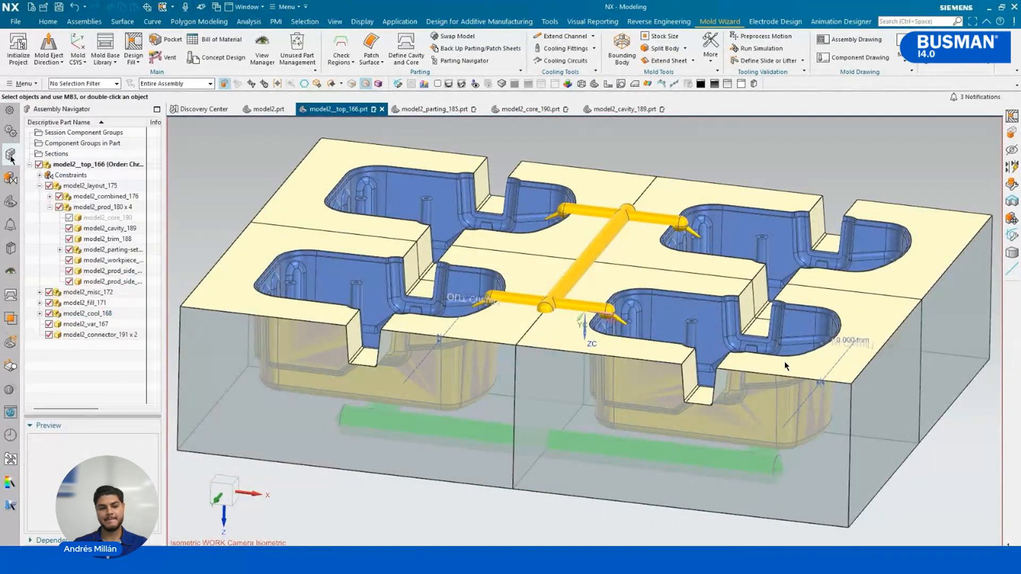
- Show the hidden core component model2_core_190 in the mold's top assembly
left_click(69, 217)
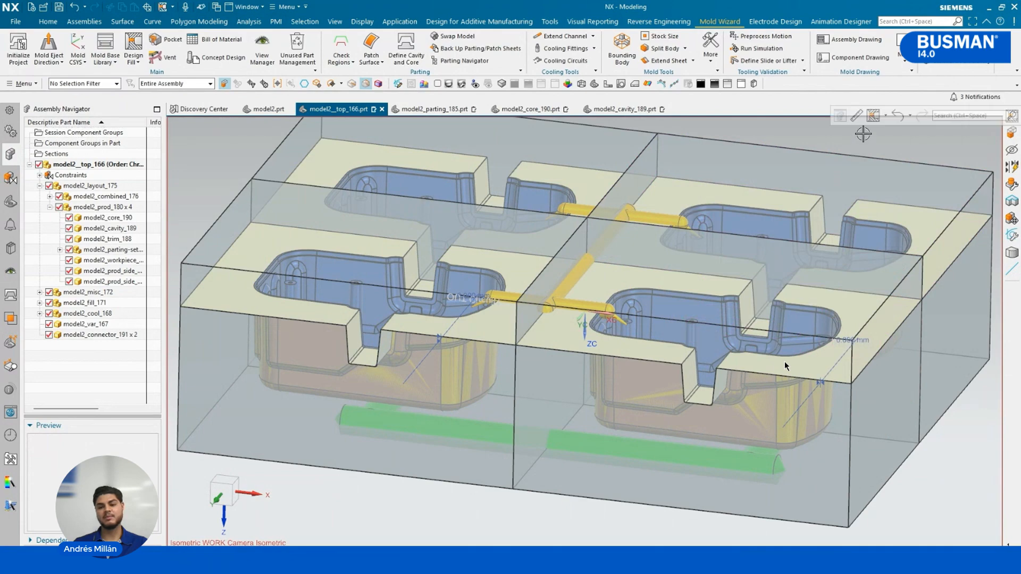
middle_click_drag(738, 419, 748, 273)
scroll(737, 504, "down", 1)
scroll(737, 504, "down", 1)
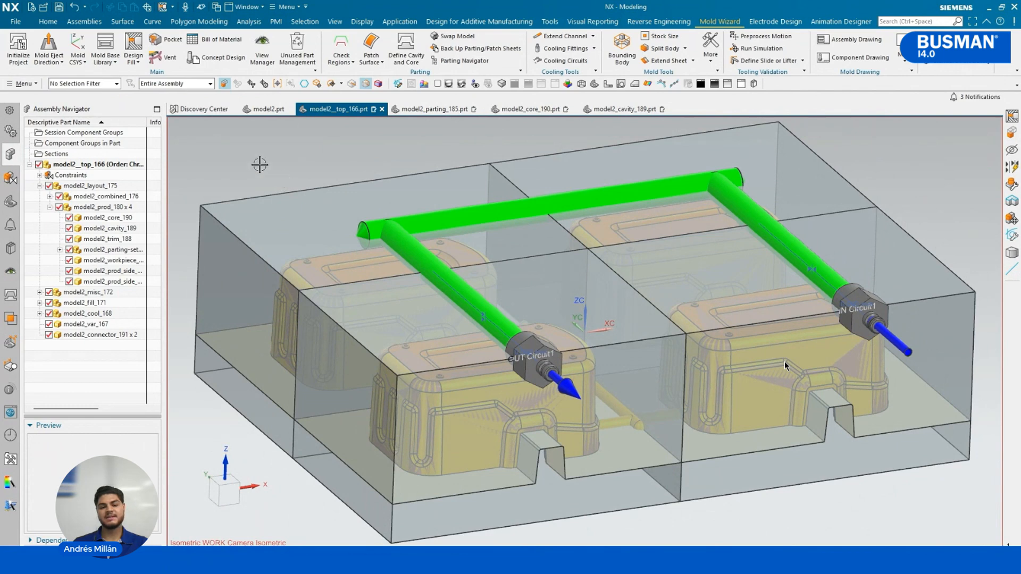
- Add a DME mold base of type 2A with index 4545 around the four-cavity layout
left_click(113, 51)
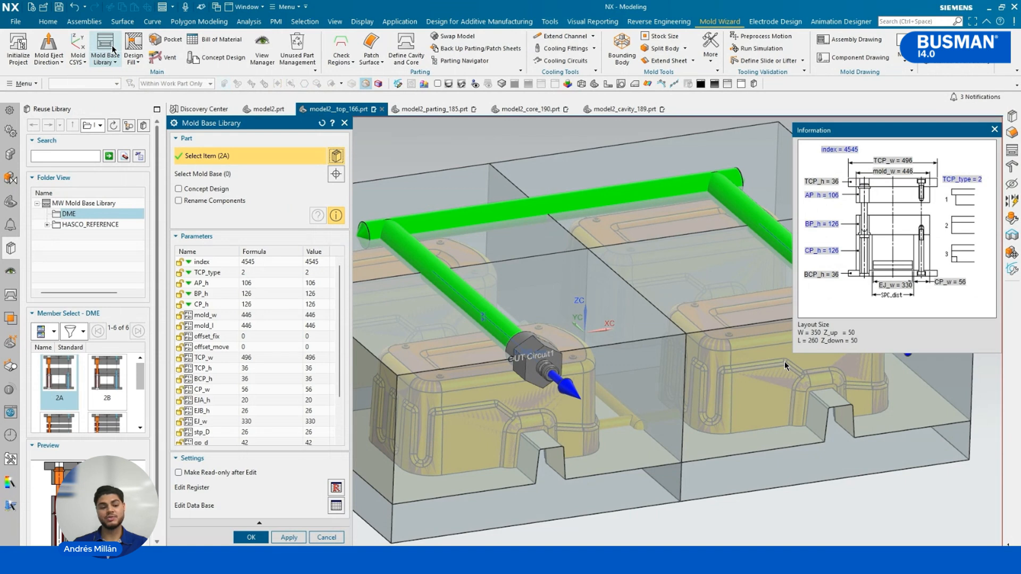
scroll(143, 384, "down", 1)
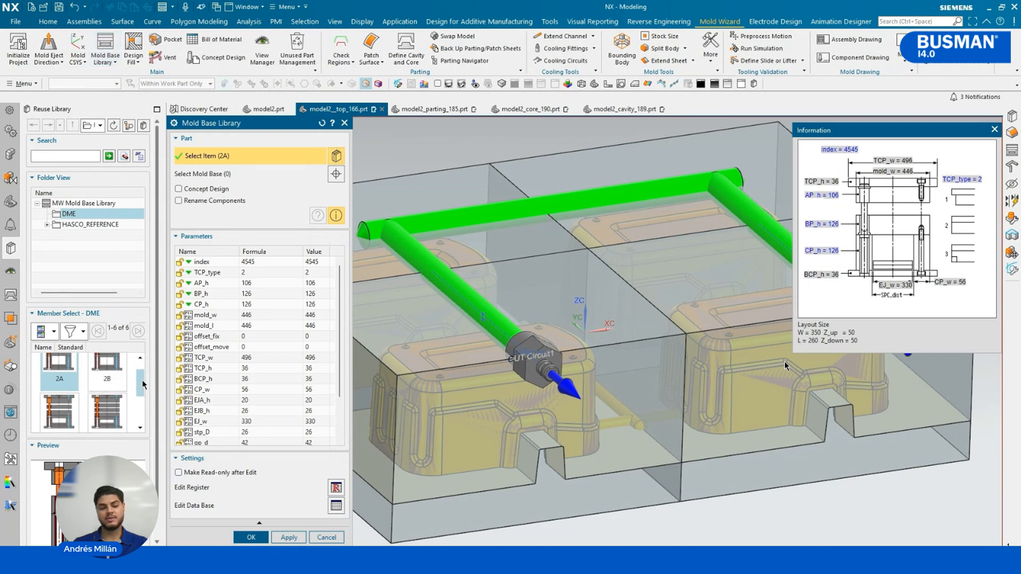
left_click_drag(143, 384, 143, 415)
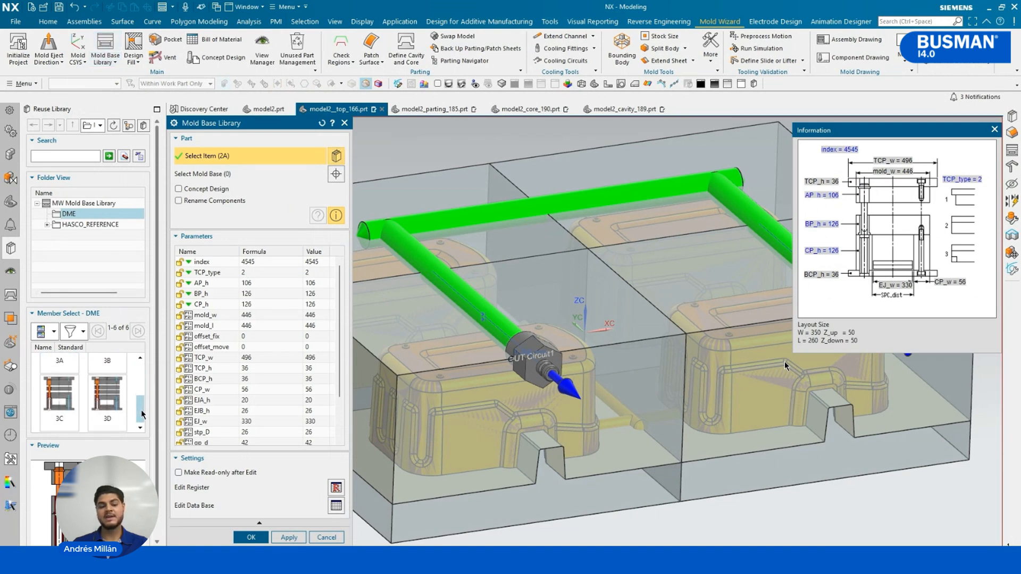
scroll(123, 404, "up", 3)
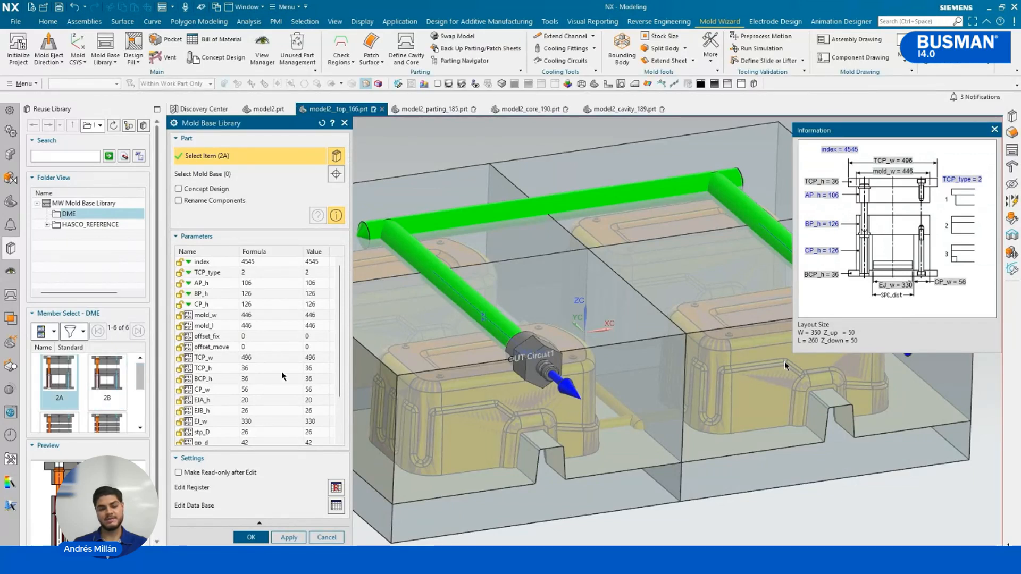
left_click(251, 537)
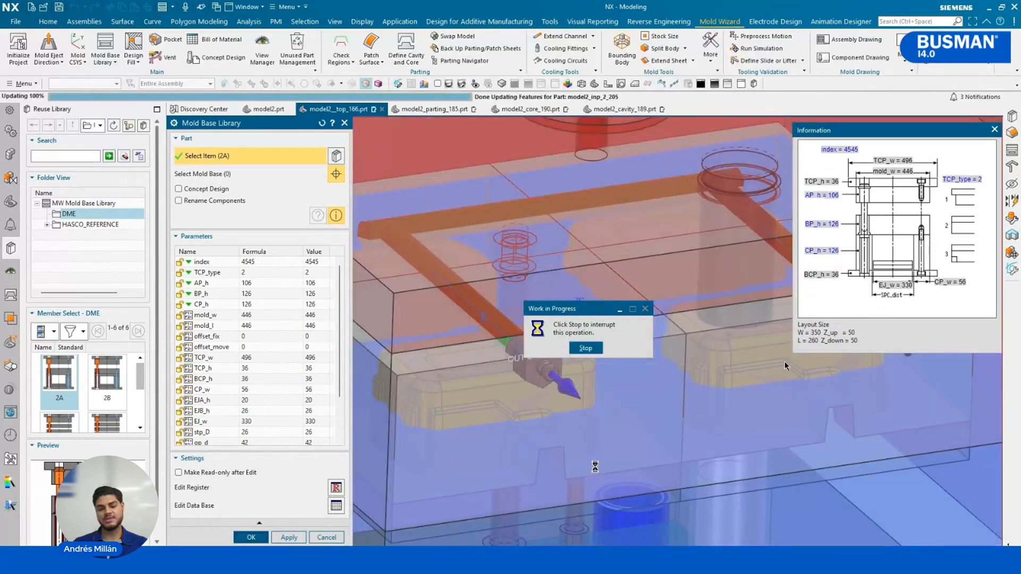
- Inspect the inserted mold base's plates and how they enclose the cavity layout and cooling circuit
scroll(593, 467, "down", 5)
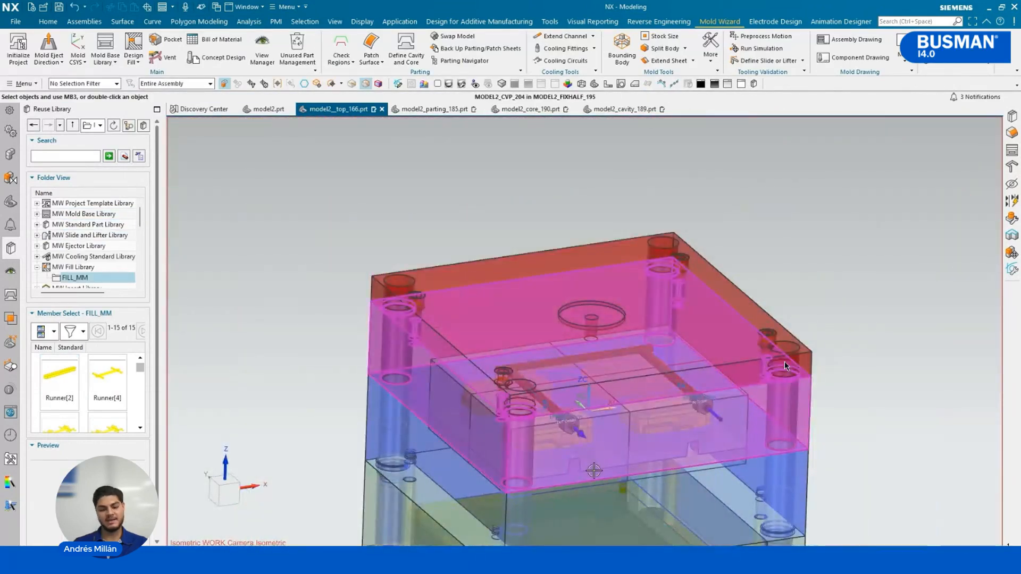
middle_click_drag(592, 466, 598, 342, "shift")
middle_click_drag(837, 376, 794, 380)
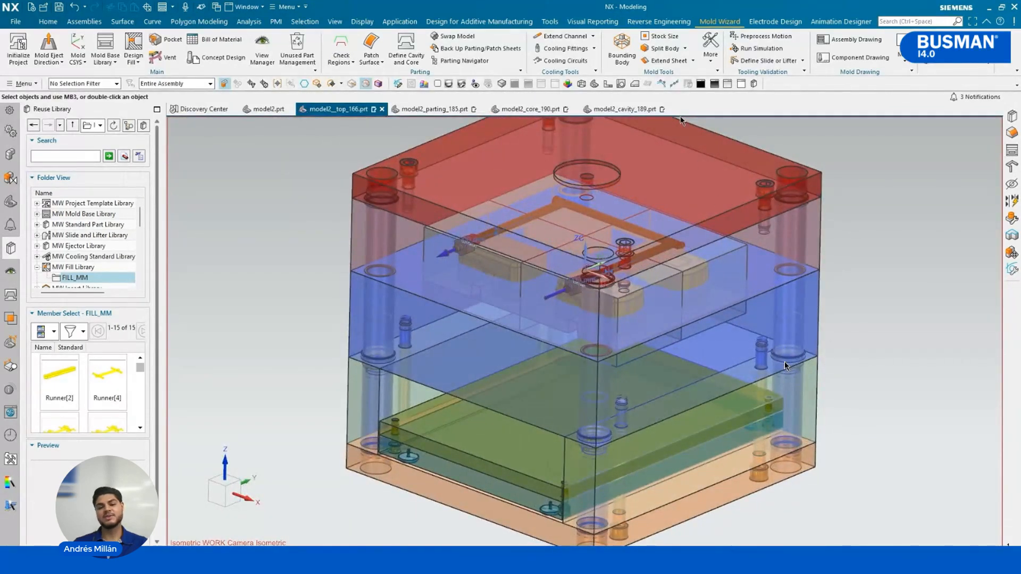
left_click(595, 84)
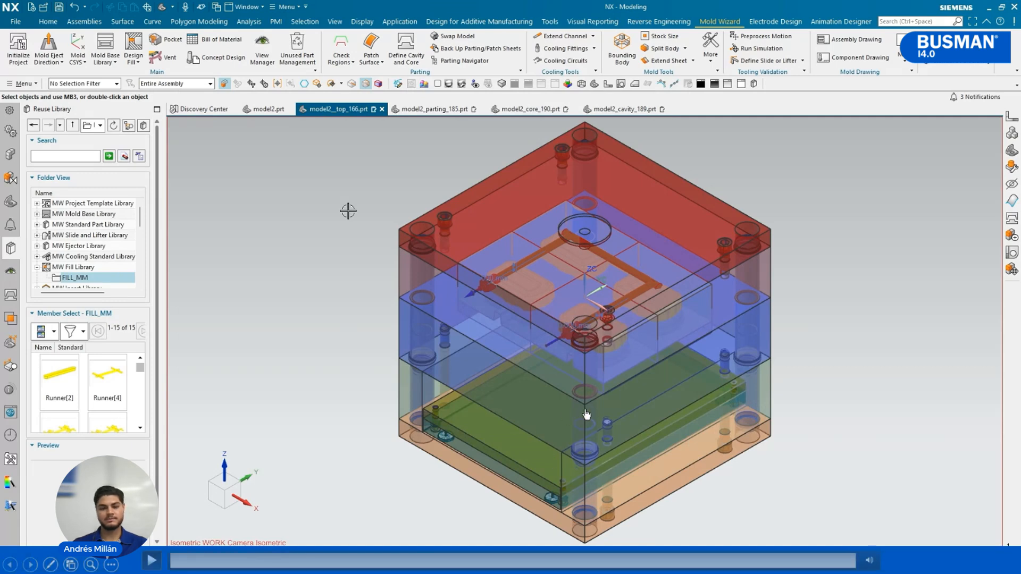
key("Right")
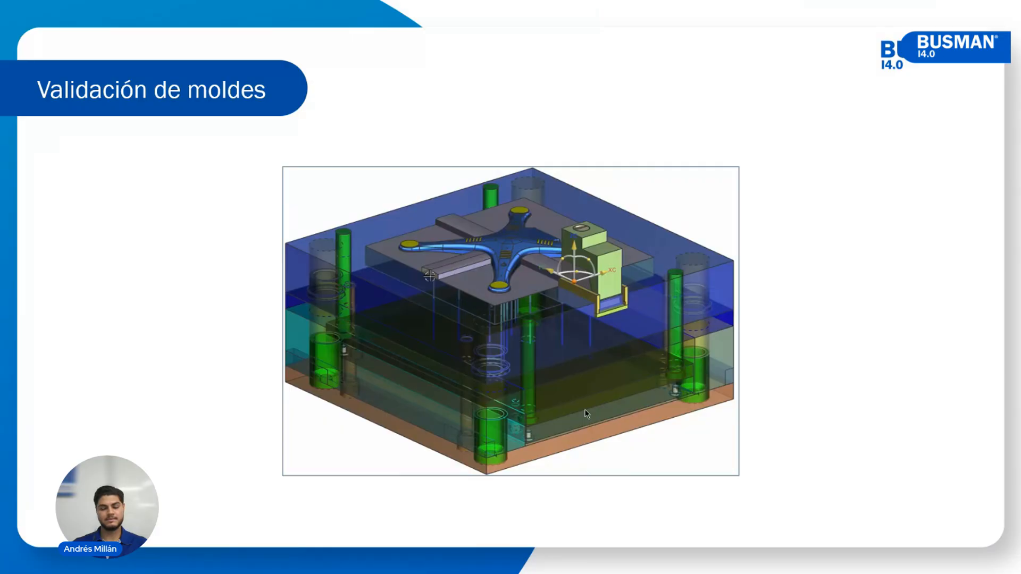
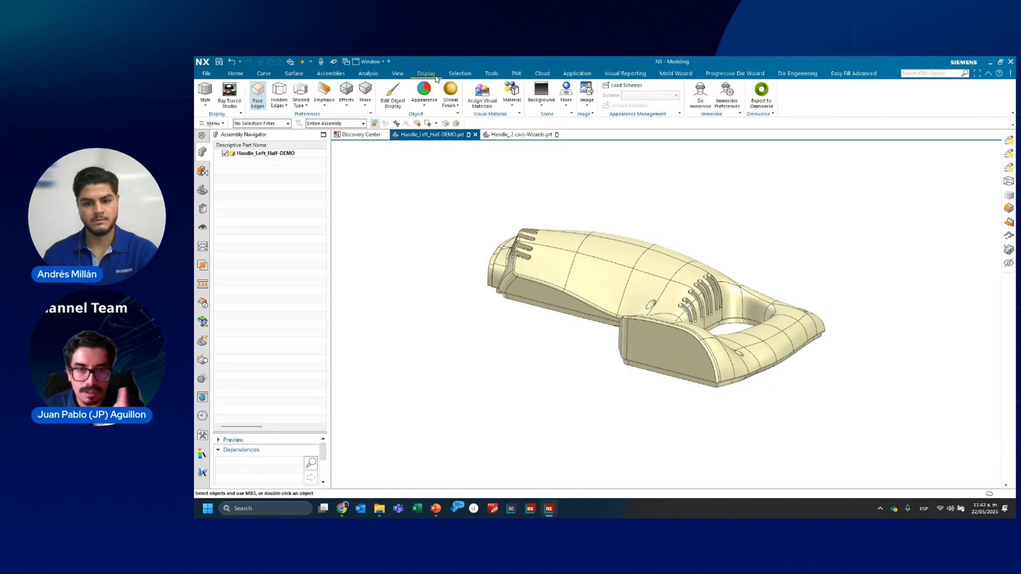
- Check the working folder specified for the Easy Fill Advanced analysis without changing it
left_click(849, 74)
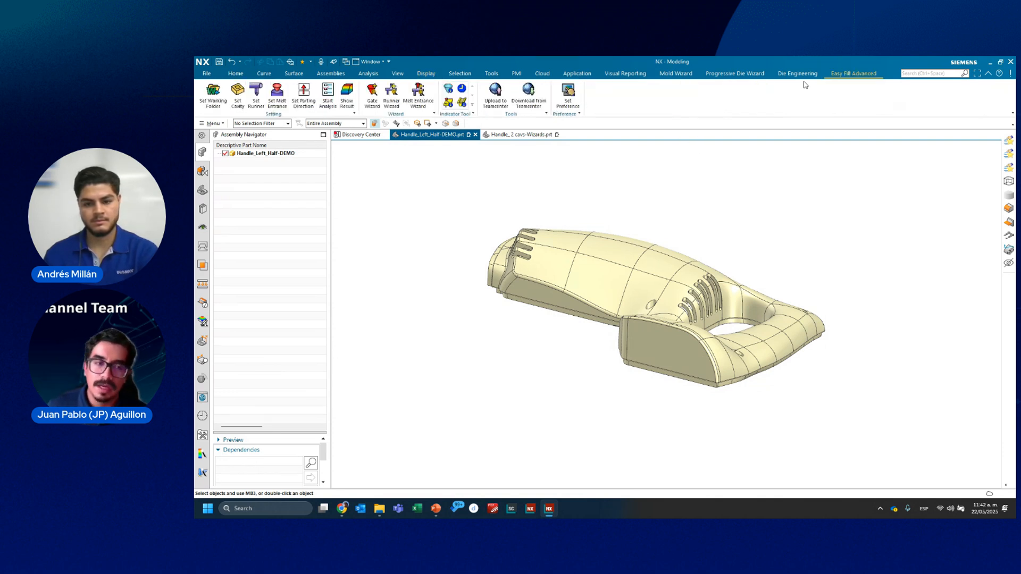
left_click(213, 95)
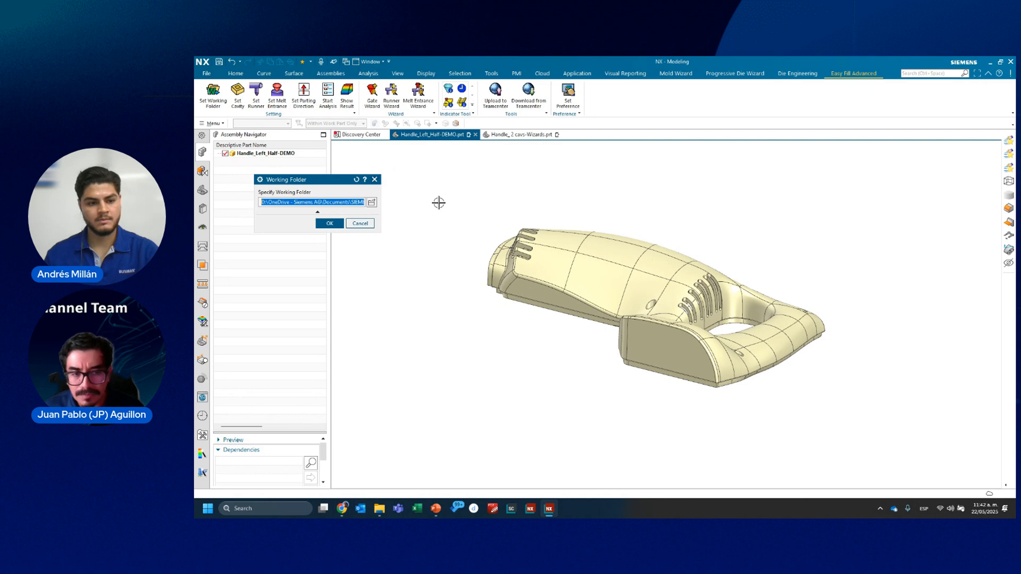
left_click(374, 180)
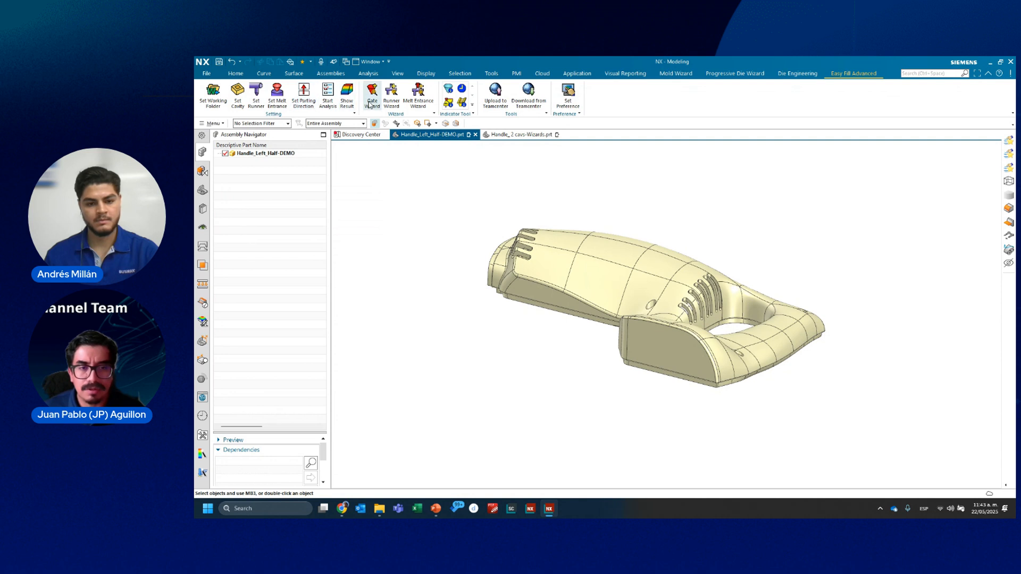
- Choose ABS+PA from producer INEOS, grade Triax 1180, as the material for the handle's cavity setting
left_click(237, 95)
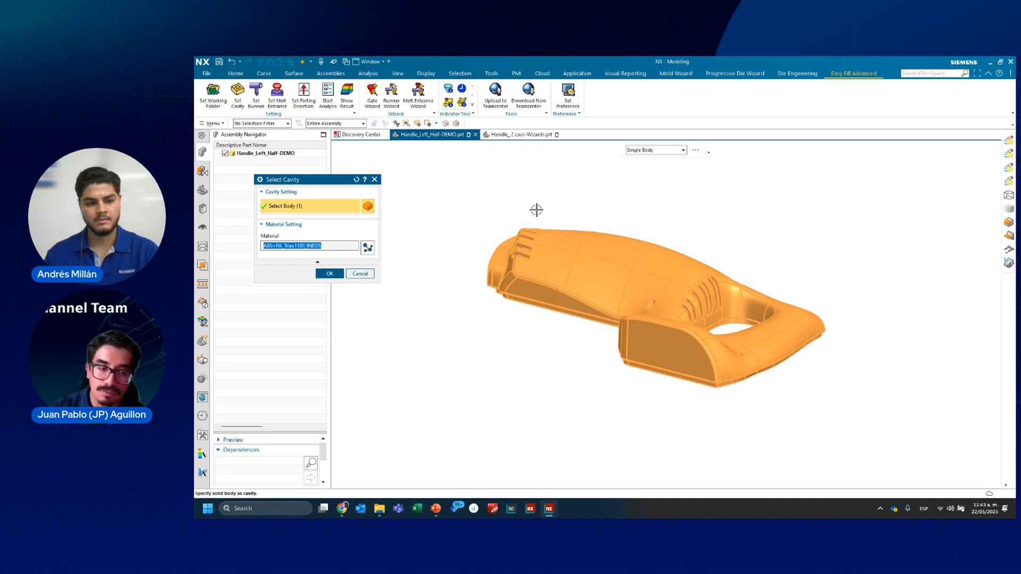
left_click_drag(343, 179, 507, 175)
left_click(531, 243)
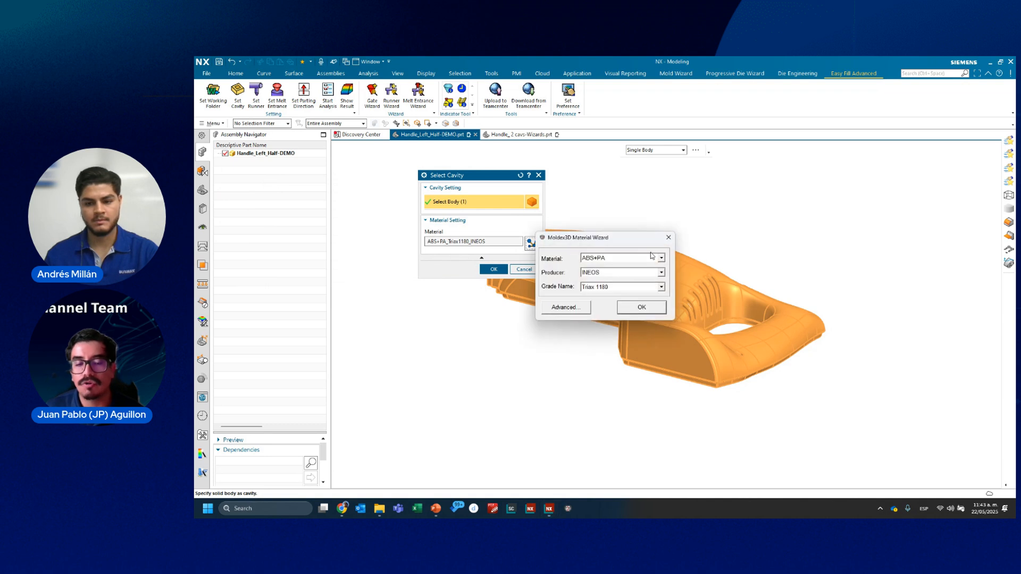
left_click(644, 259)
scroll(603, 302, "down", 10)
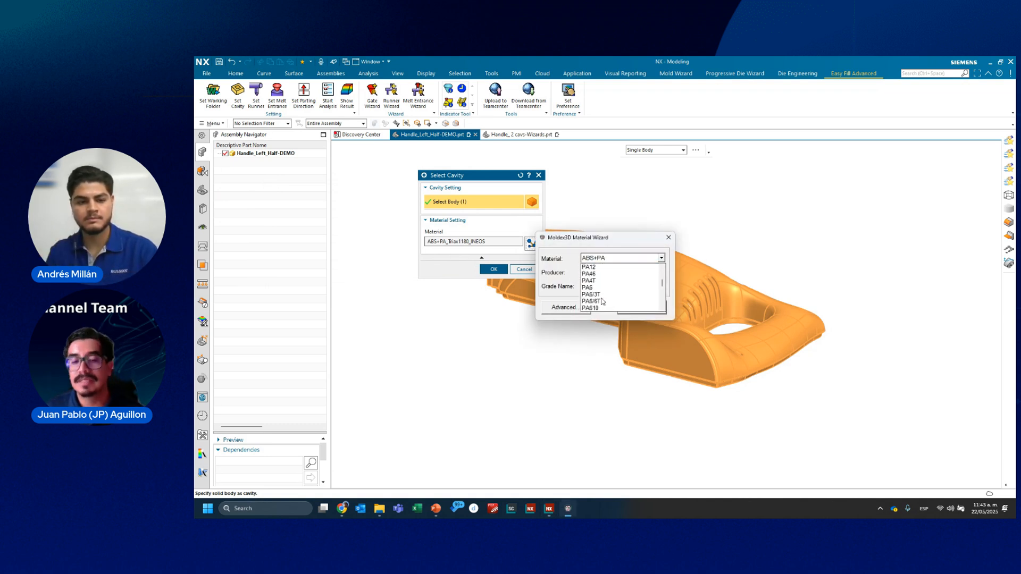
scroll(603, 302, "up", 8)
scroll(603, 301, "up", 5)
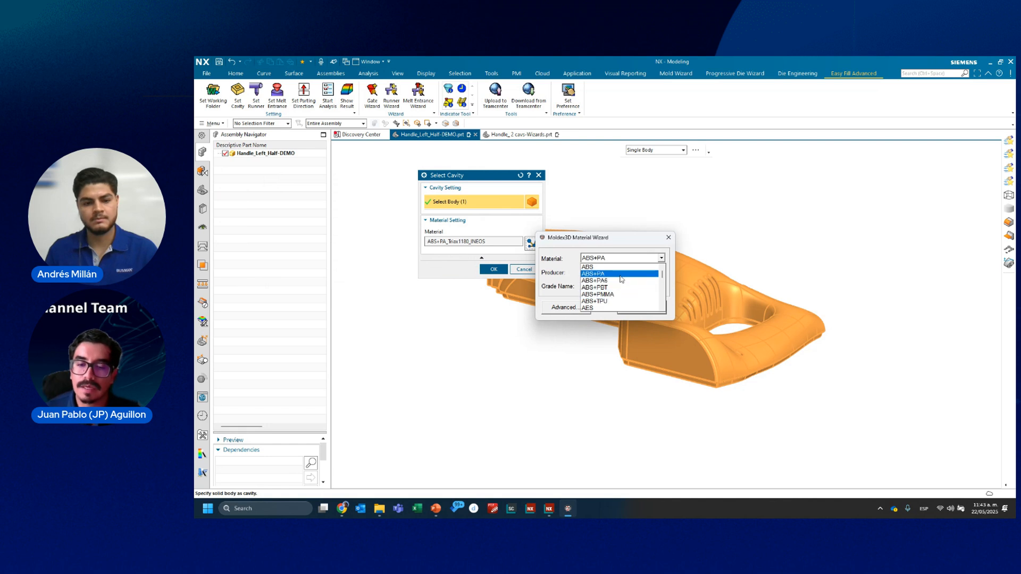
left_click(623, 278)
left_click(624, 278)
left_click(615, 290)
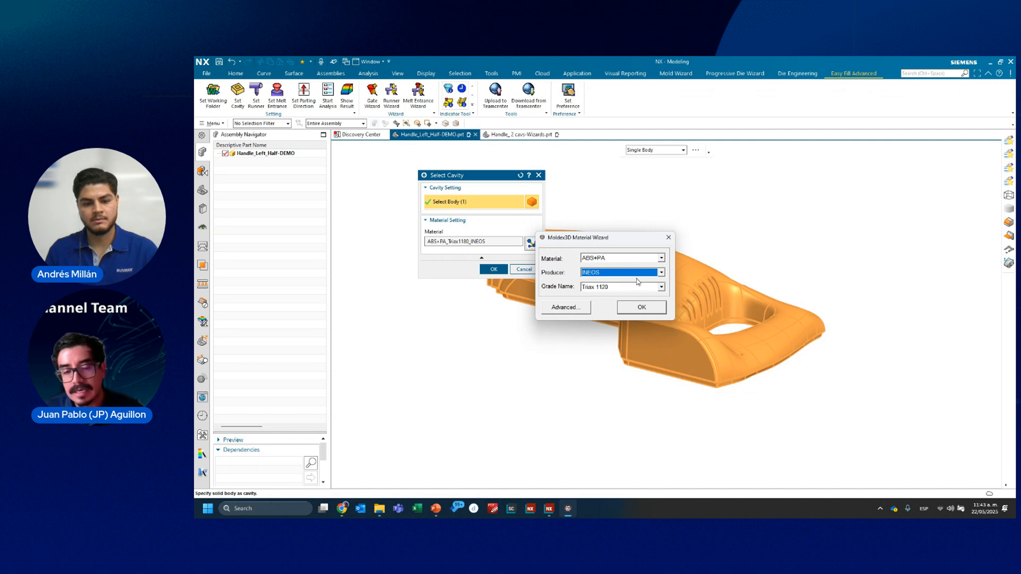
left_click(639, 287)
left_click(606, 308)
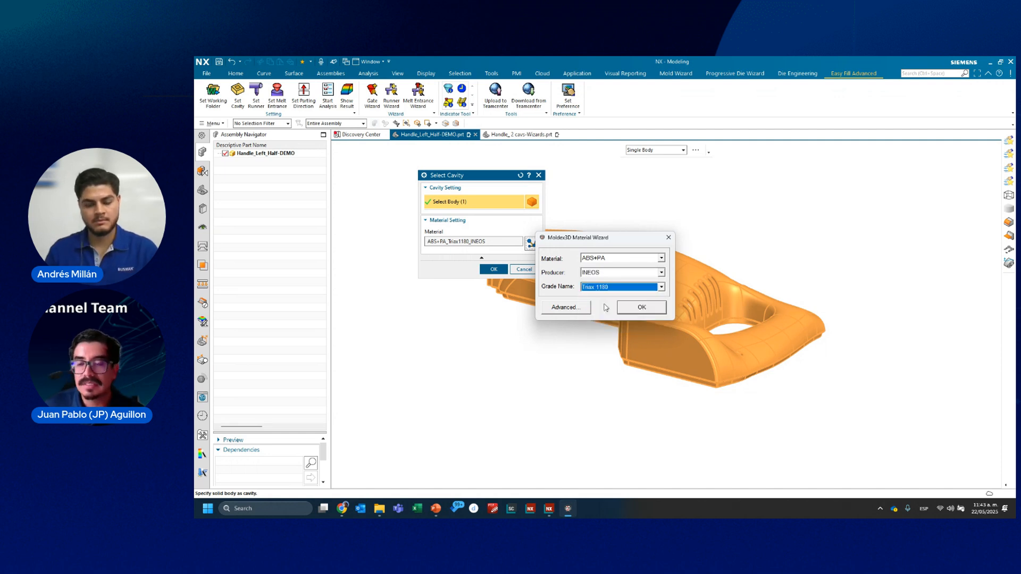
- Examine the ABS+PA material's viscosity, PVT, mechanical, structure VE and data source information in the Moldex3D Material Wizard
left_click(566, 307)
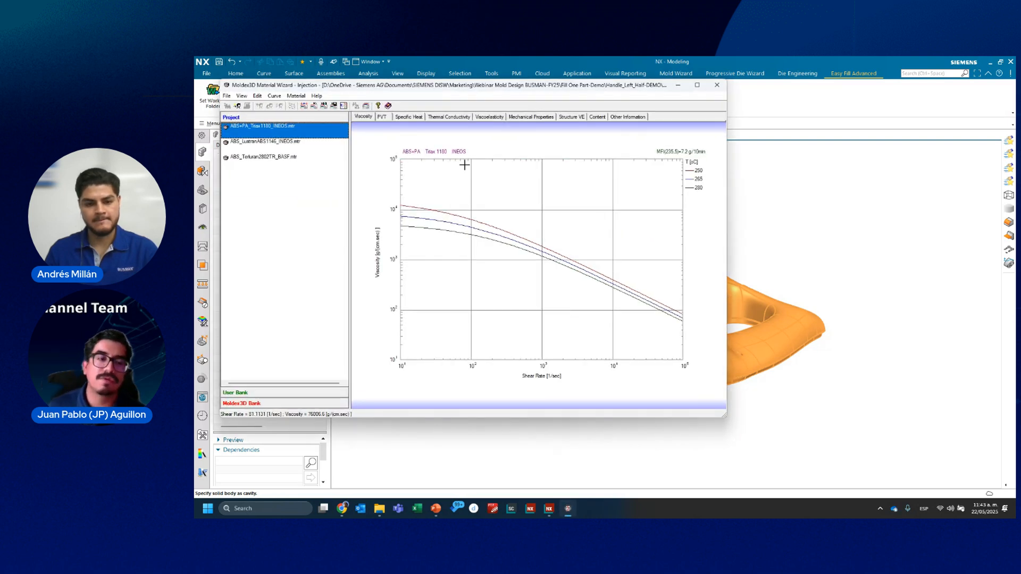
left_click(382, 117)
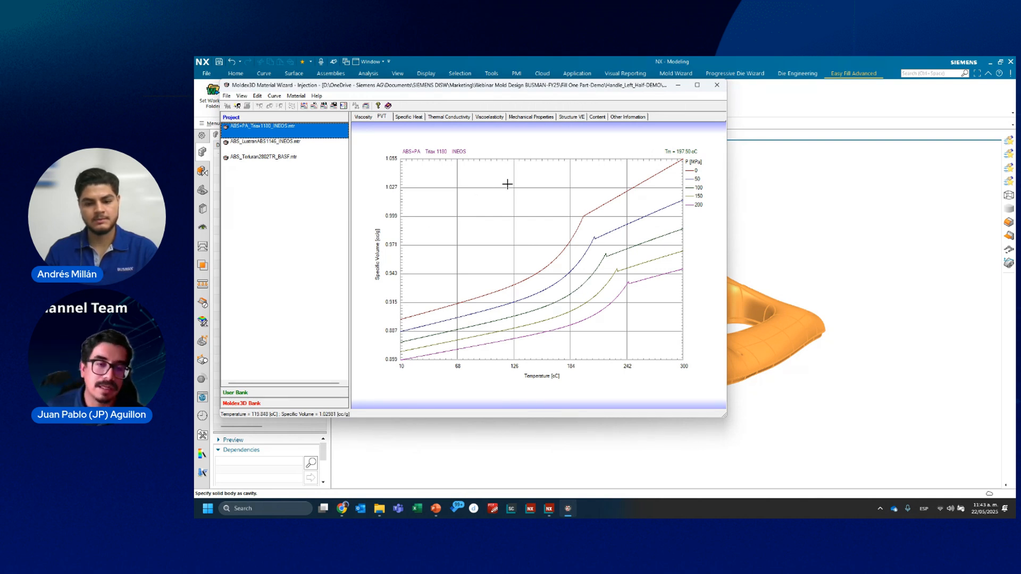
left_click(548, 119)
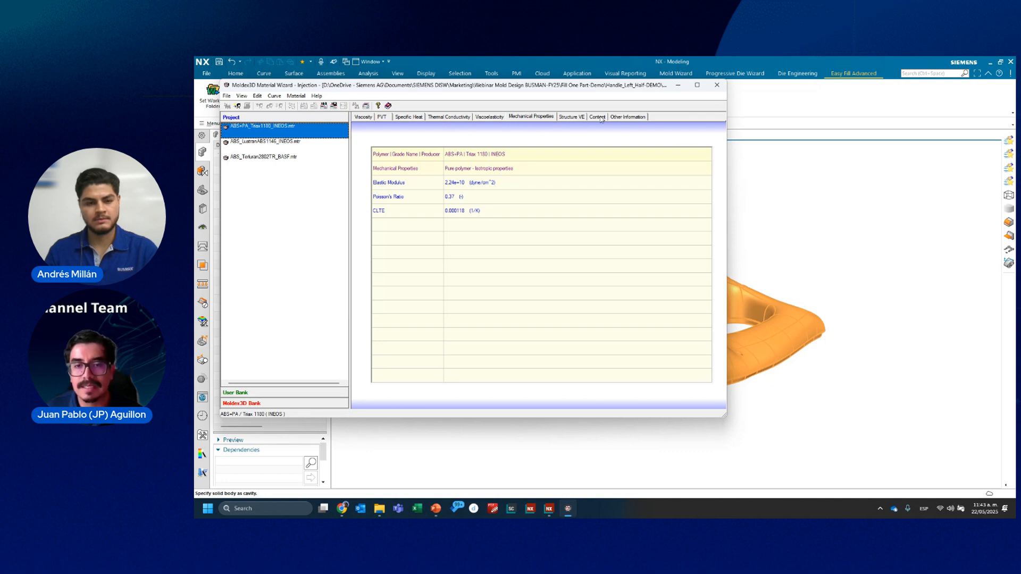
left_click(574, 117)
left_click(602, 117)
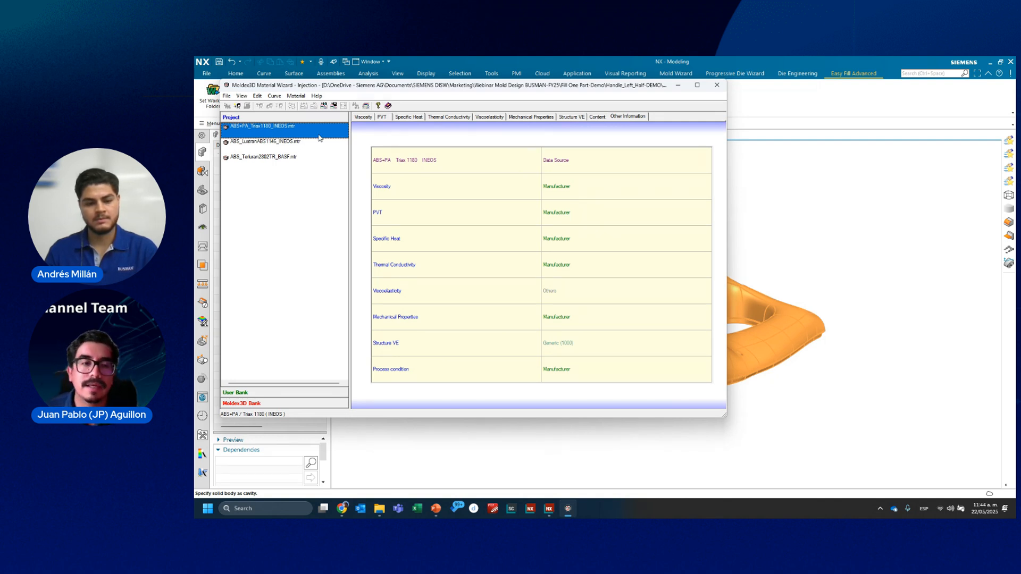
left_click(717, 85)
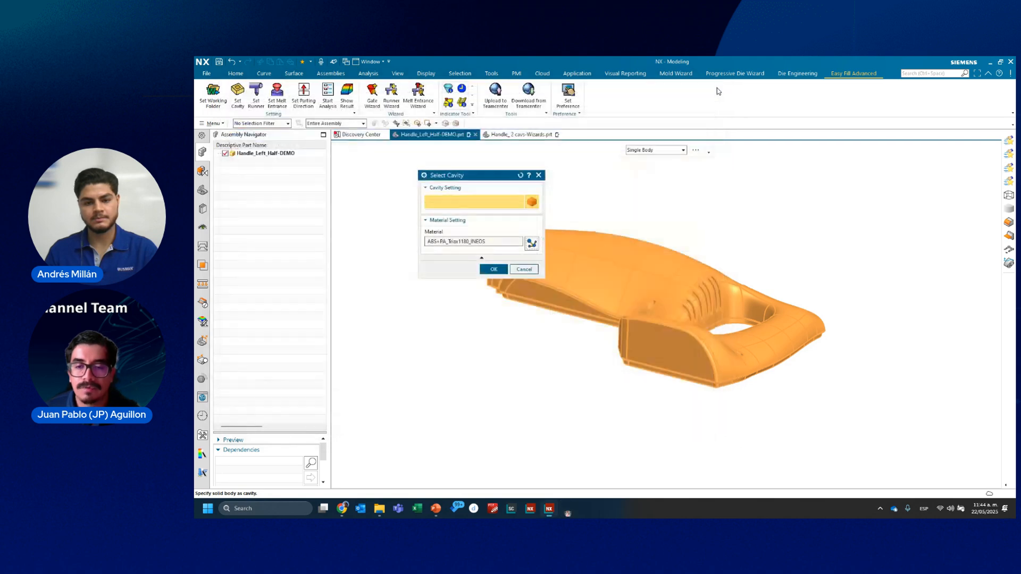
- Assign the handle's solid body as the cavity with the chosen ABS+PA material
left_click(592, 335)
left_click(493, 269)
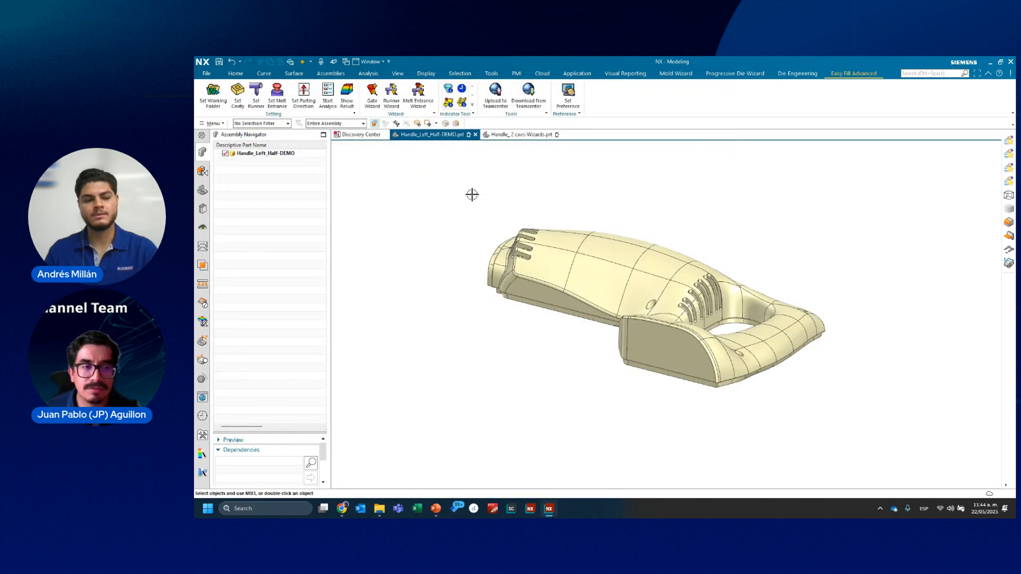
- Calculate the suggested gate location for the handle in Automatic mode with parting direction +Y and one gate
mouse_move(588, 205)
middle_mouse_down()
mouse_move(585, 195)
mouse_move(591, 203)
middle_mouse_up()
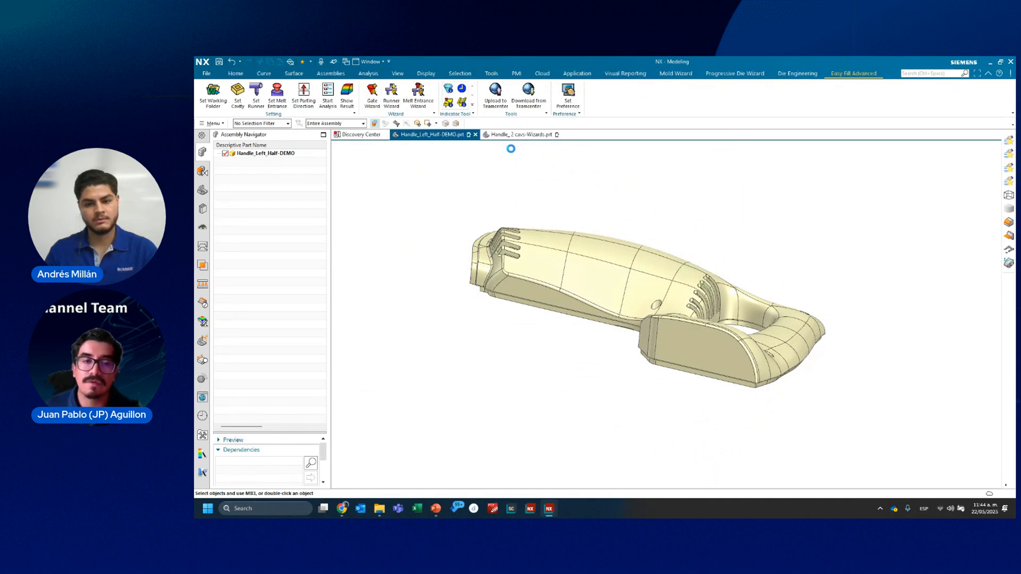
left_click(524, 225)
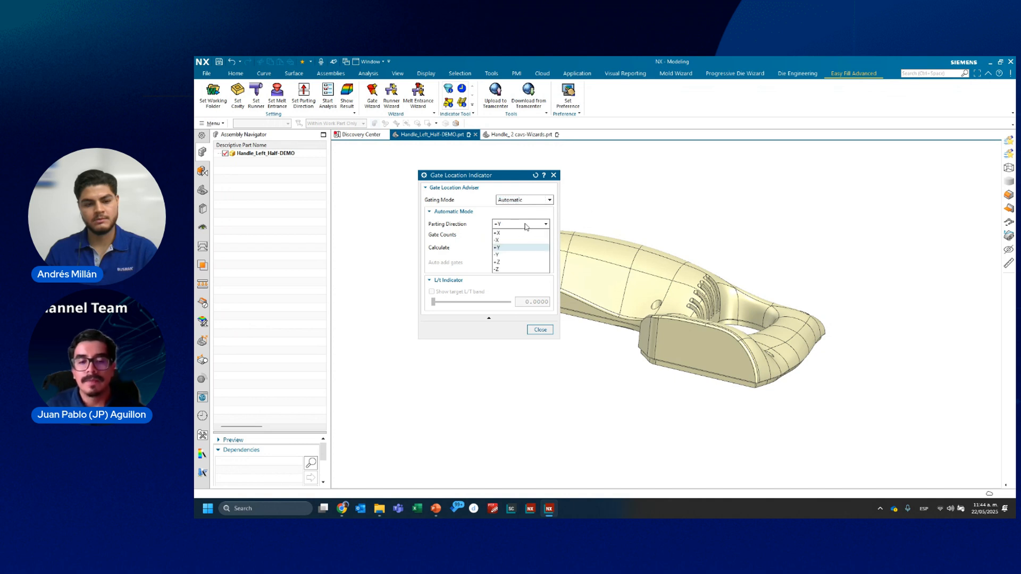
left_click(528, 222)
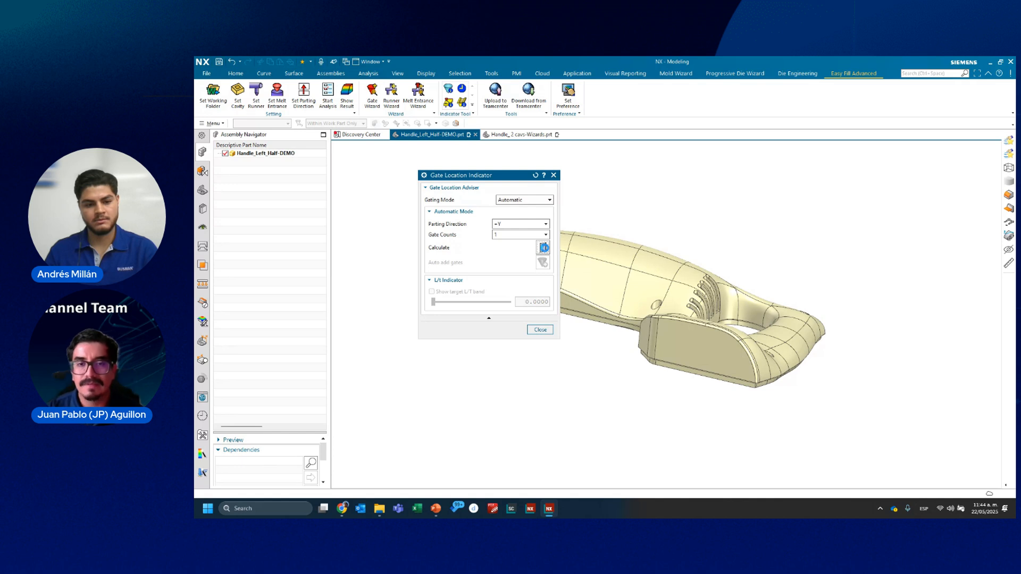
left_click(543, 248)
- Examine the suggested gate areas on the handle's outer surface and along its inner edge, and close the gate indicator
middle_click_drag(660, 232, 745, 191)
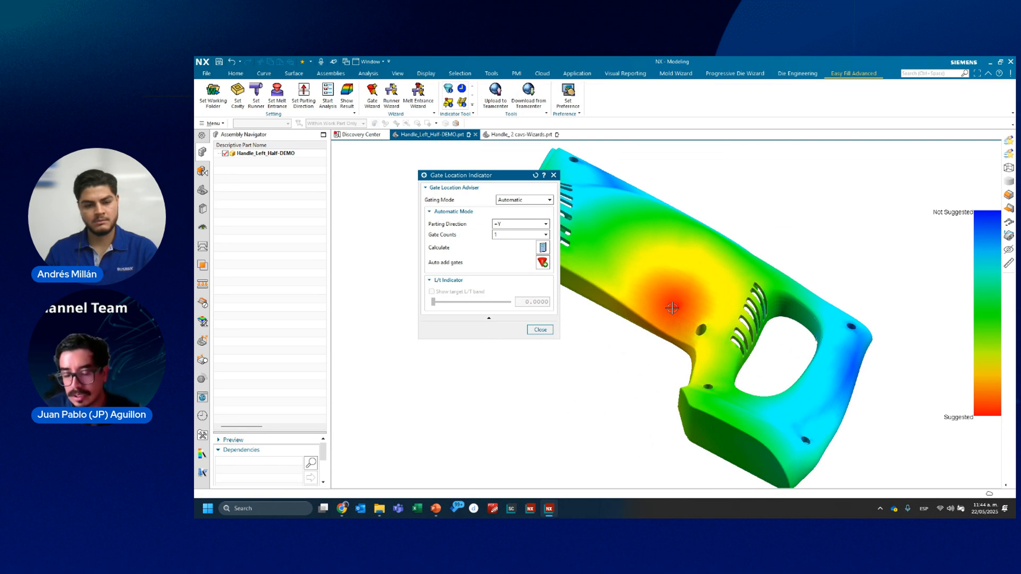
middle_click_drag(663, 312, 681, 283)
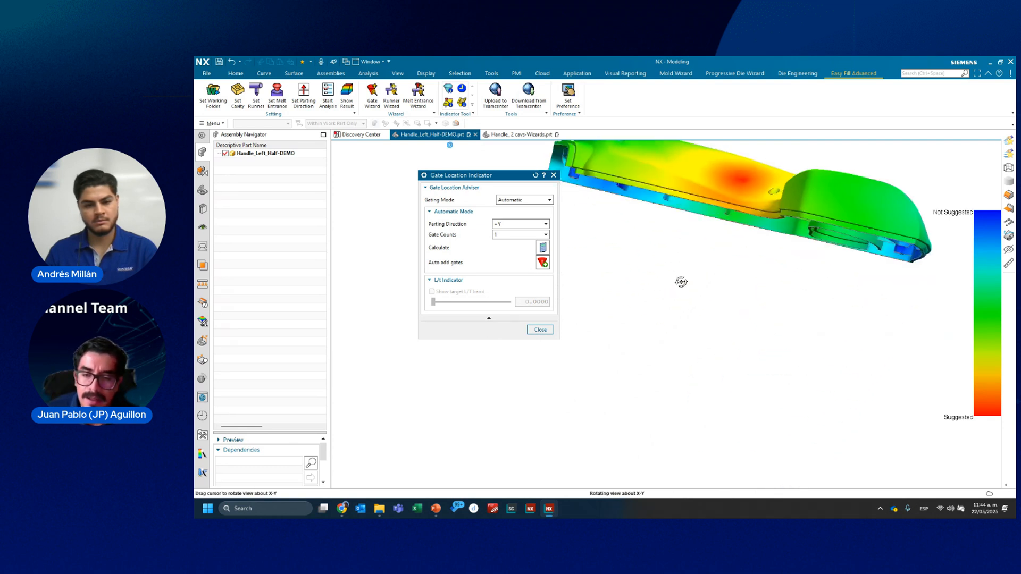
middle_click_drag(710, 251, 693, 288, "shift")
scroll(712, 198, "up", 3)
scroll(692, 288, "up", 1)
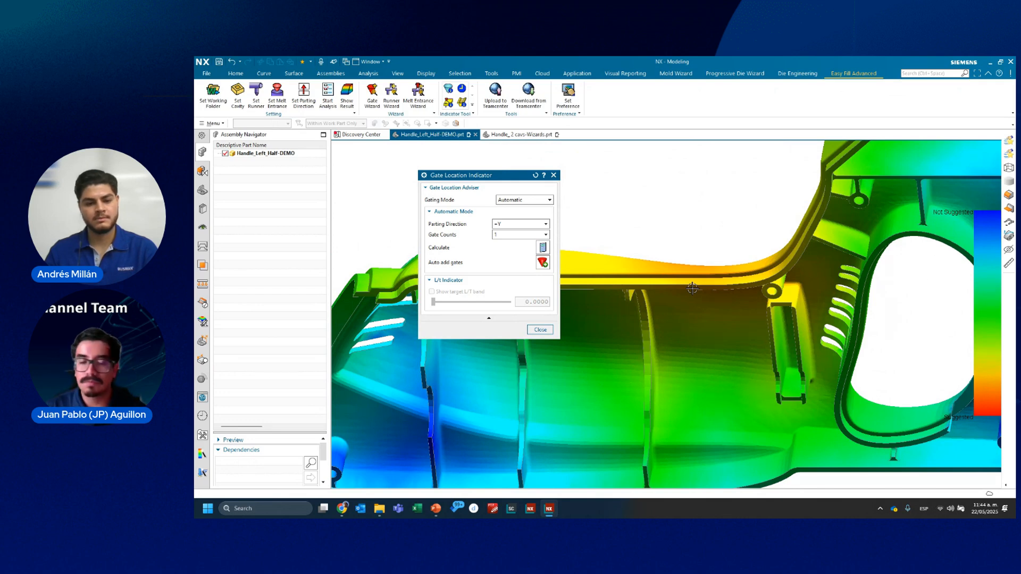
left_click(554, 176)
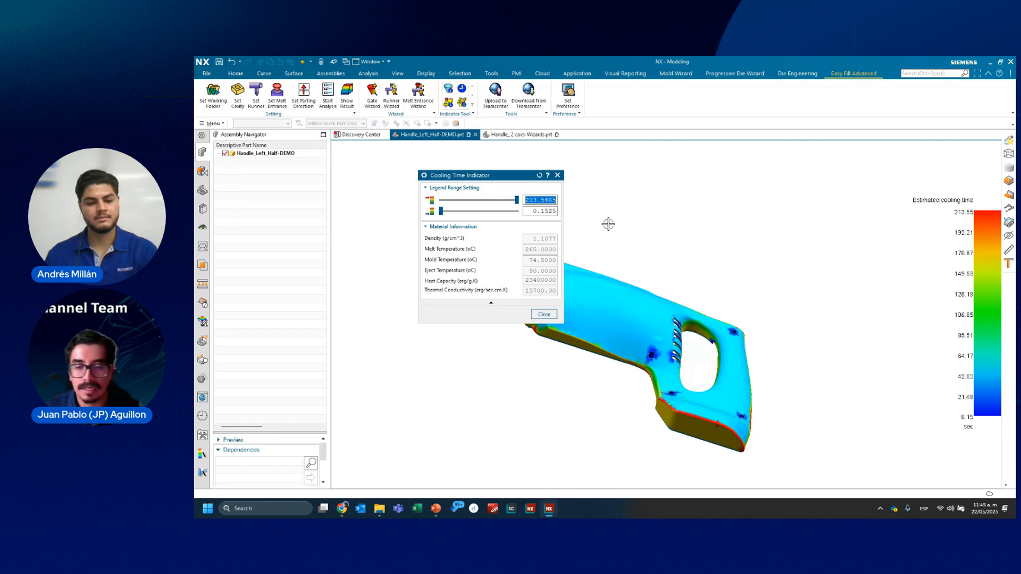
- Examine the estimated cooling time across the handle's outer surface and close the Cooling Time Indicator
scroll(608, 224, "up", 3)
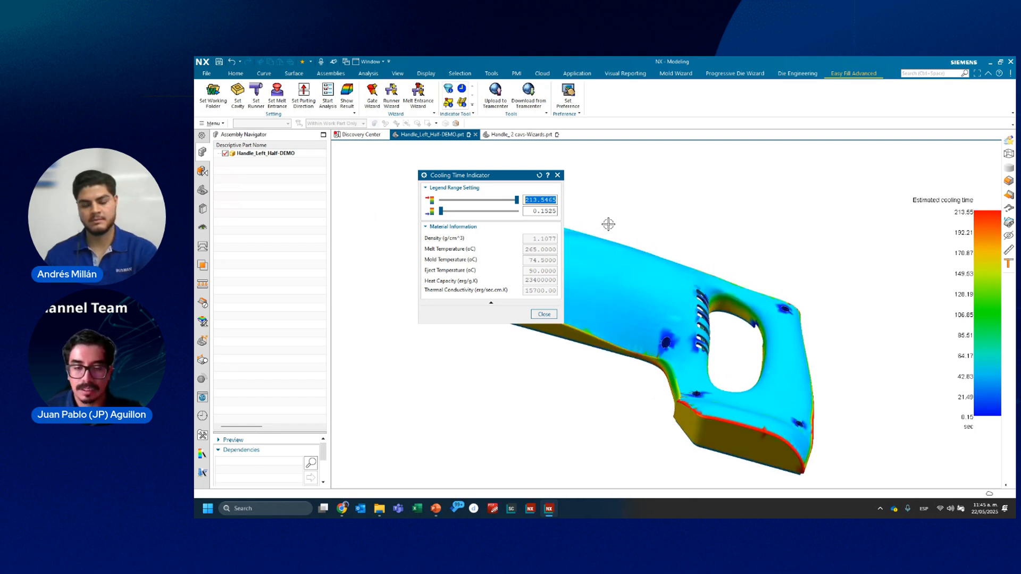
left_click(558, 175)
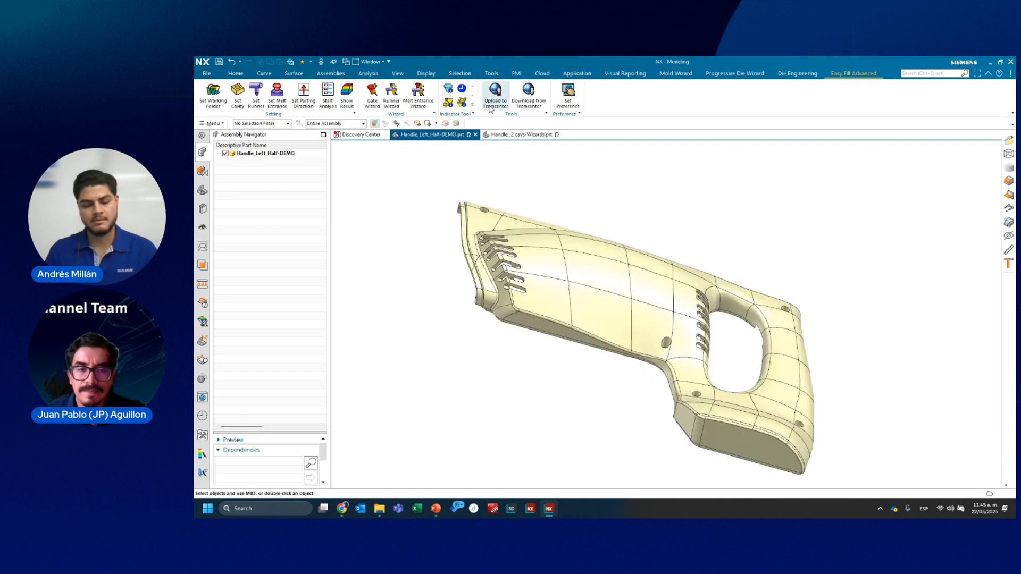
- Examine the estimated sink mark index on the handle's outer and ribbed inner sides, and close the Sink Mark Indicator
left_click(462, 103)
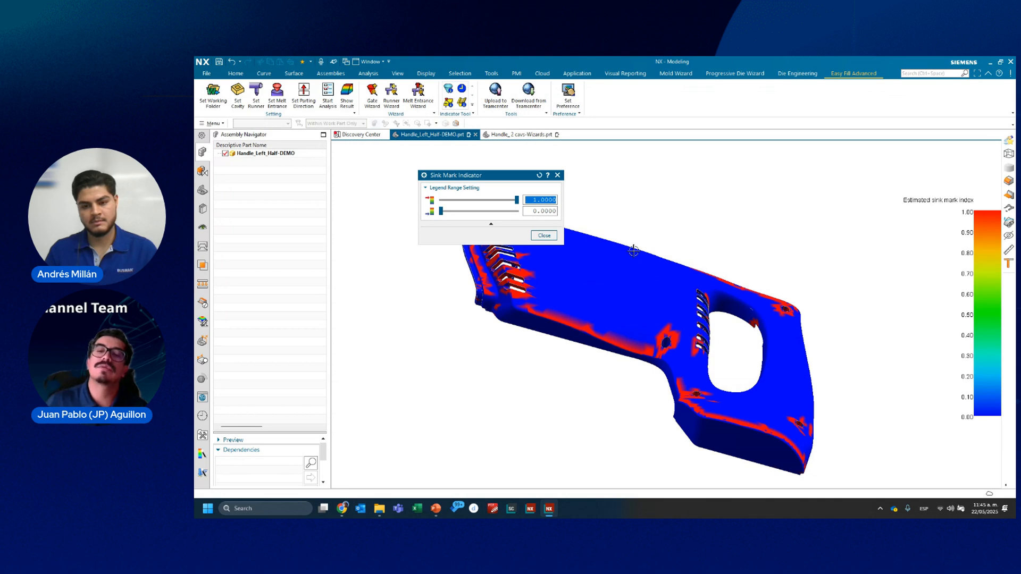
middle_click_drag(369, 220, 335, 234)
middle_click_drag(634, 251, 653, 288)
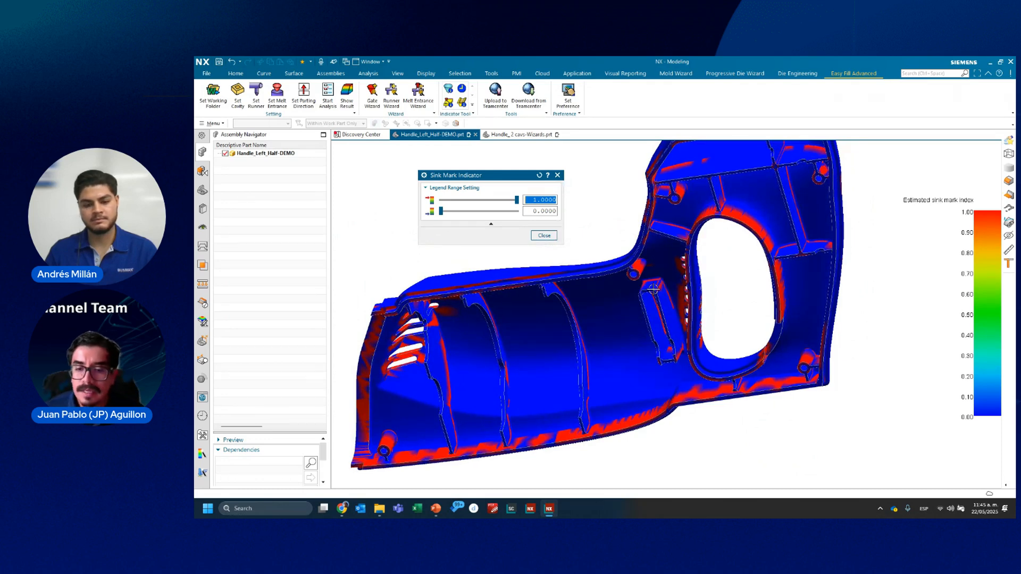
middle_click_drag(653, 289, 654, 289)
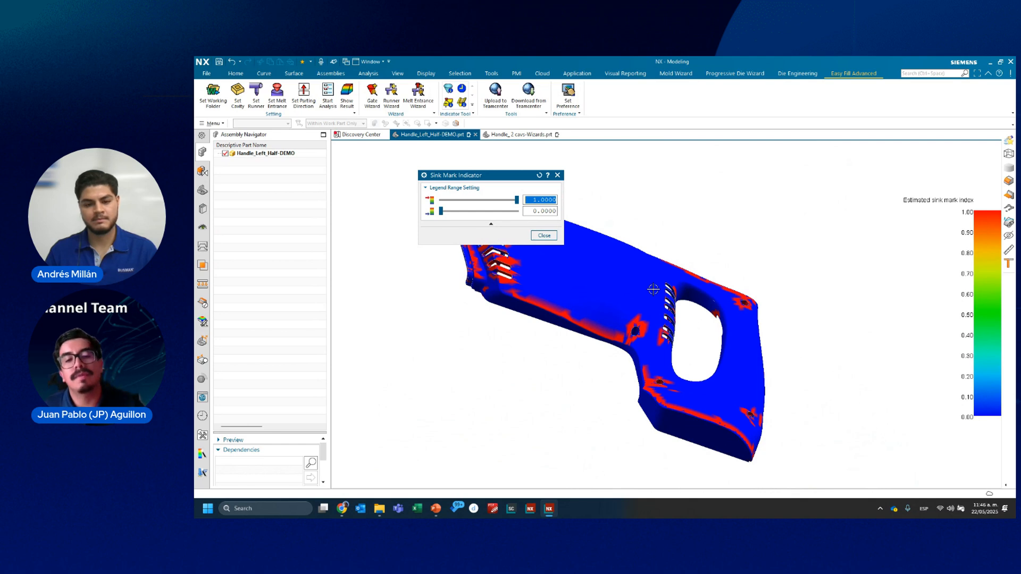
left_click(544, 236)
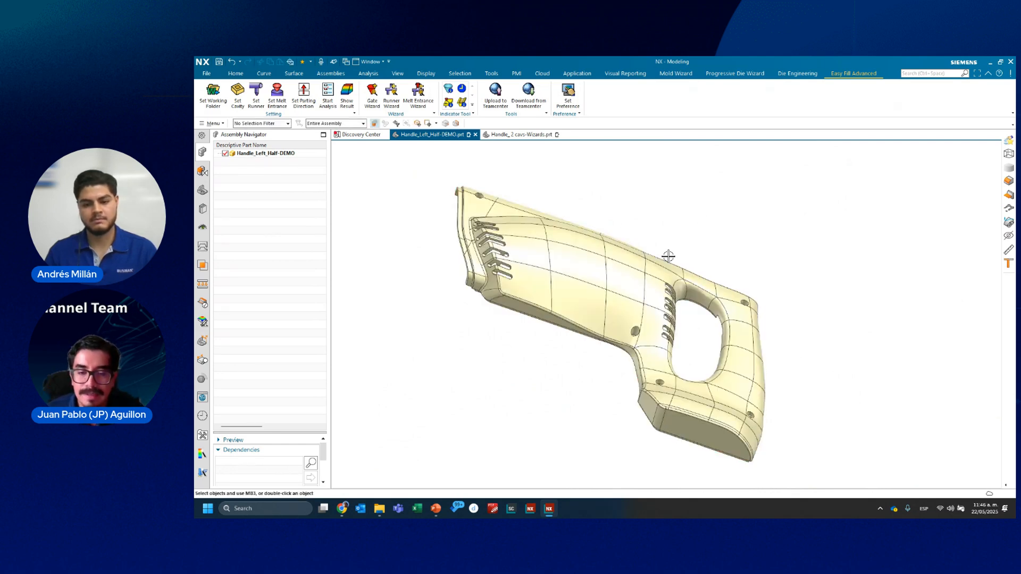
- Place a melt entrance point on the handle's flat rim face, beside the rib at the end of the grip
middle_click_drag(668, 256, 635, 285)
scroll(717, 317, "up", 3)
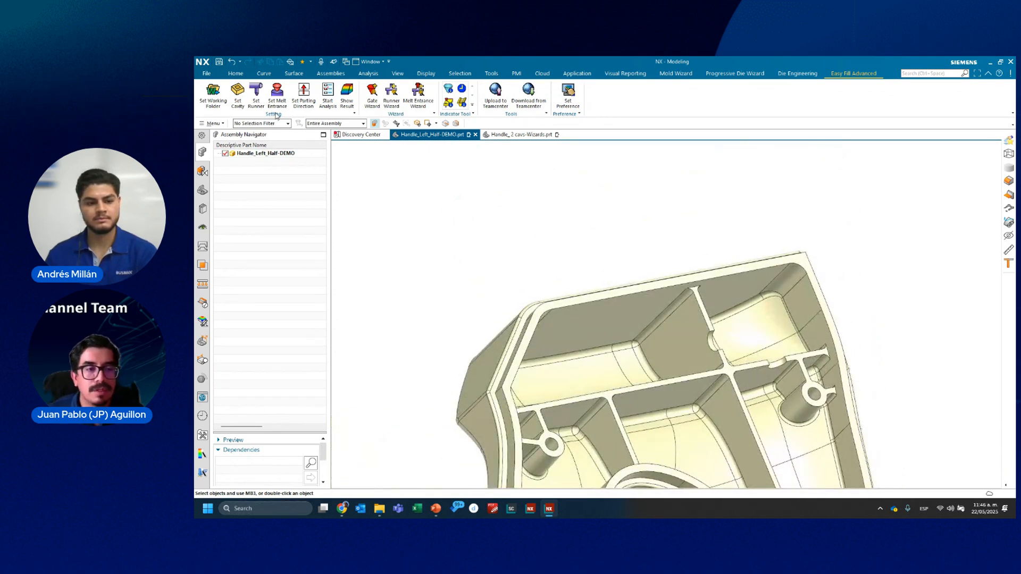
left_click(257, 93)
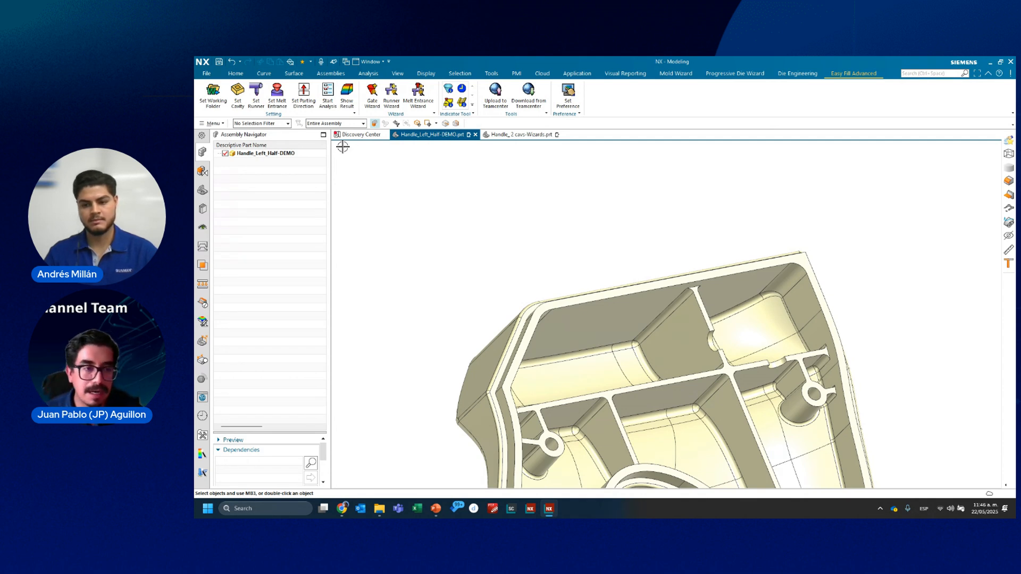
left_click(278, 96)
left_click(533, 201)
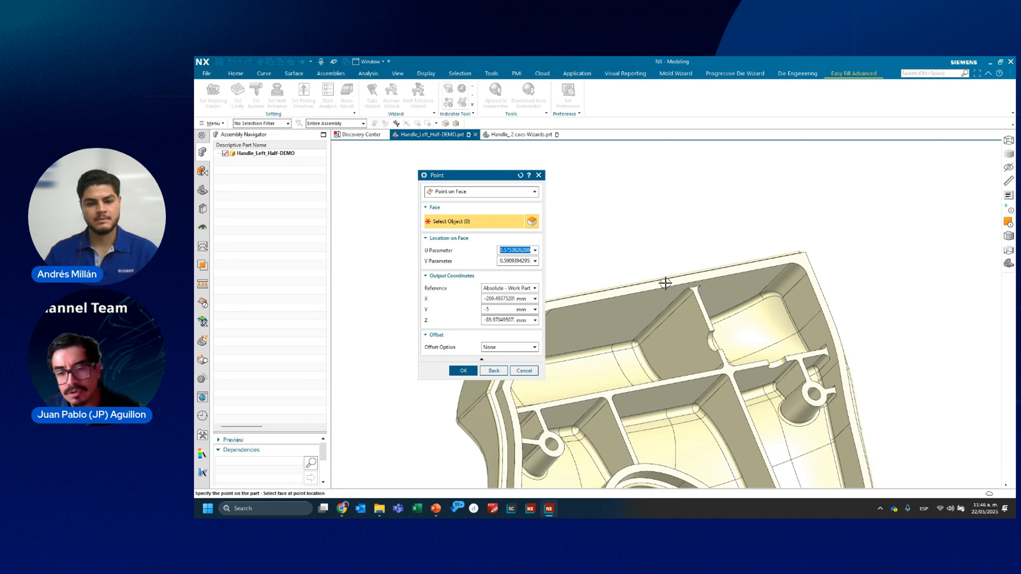
scroll(666, 285, "up", 2)
scroll(665, 285, "up", 4)
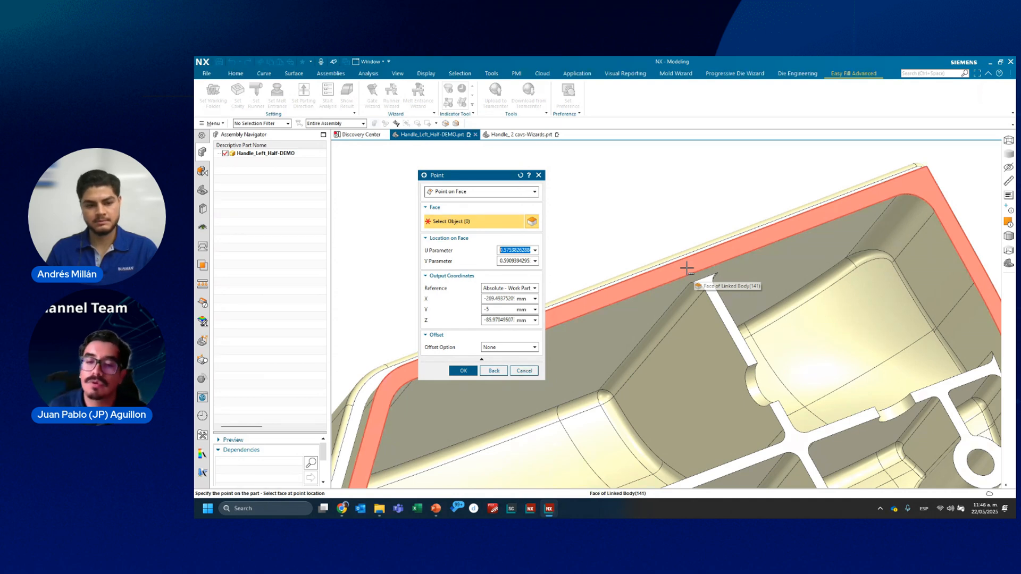
left_click(686, 269)
left_click(687, 271)
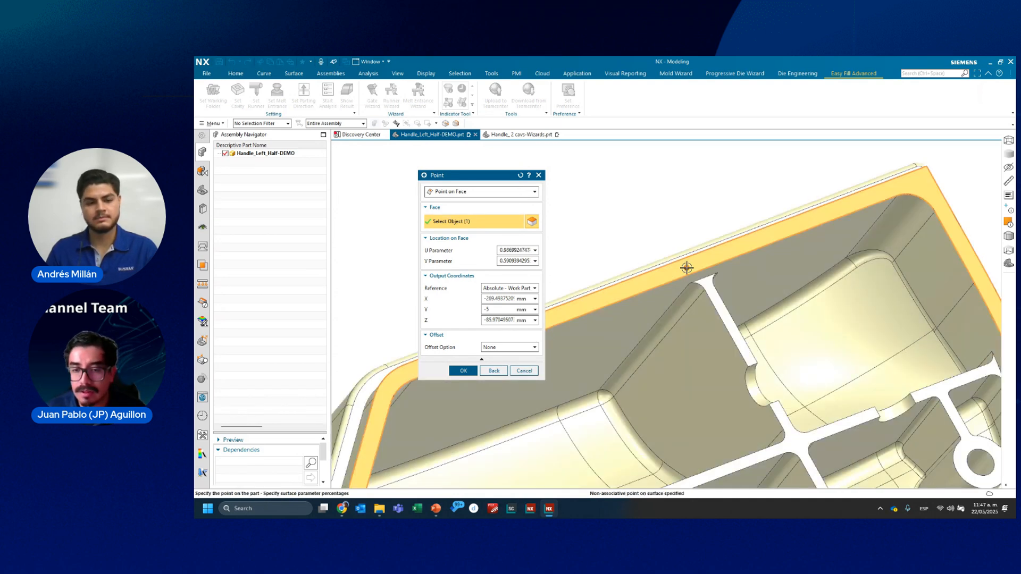
left_click(463, 371)
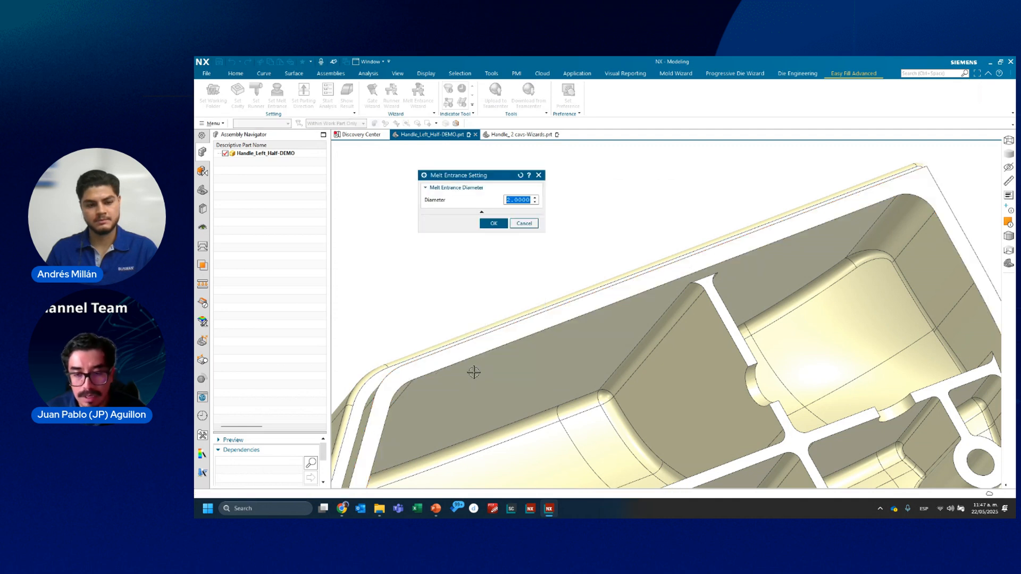
- Accept a melt entrance diameter of 2.0, check the entrance's position on the rim, and confirm the Melt Entrance Setting
left_click(494, 223)
scroll(622, 223, "down", 2)
scroll(622, 223, "down", 3)
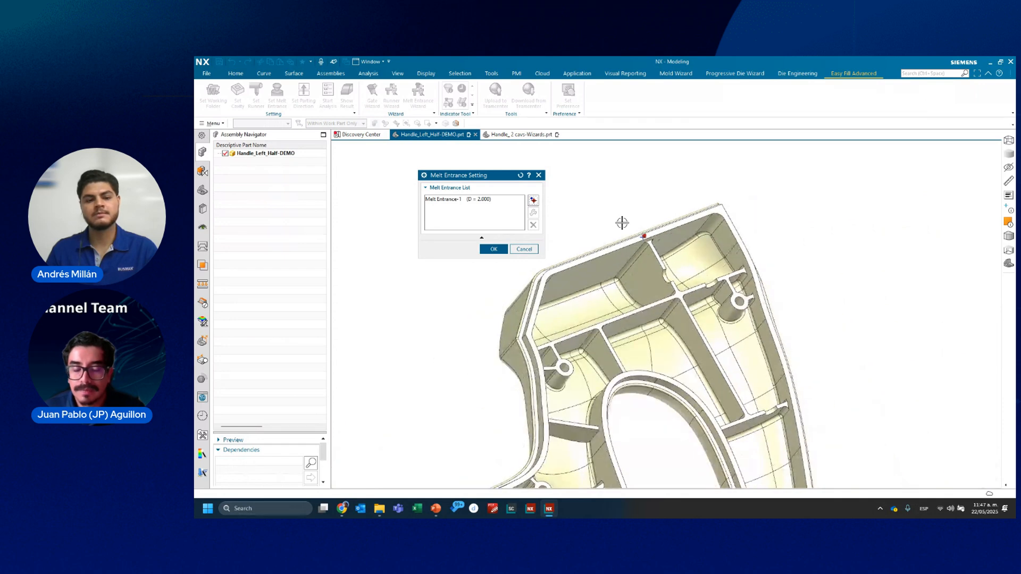
middle_click_drag(622, 223, 614, 254)
scroll(695, 339, "up", 1)
middle_click_drag(696, 339, 600, 316)
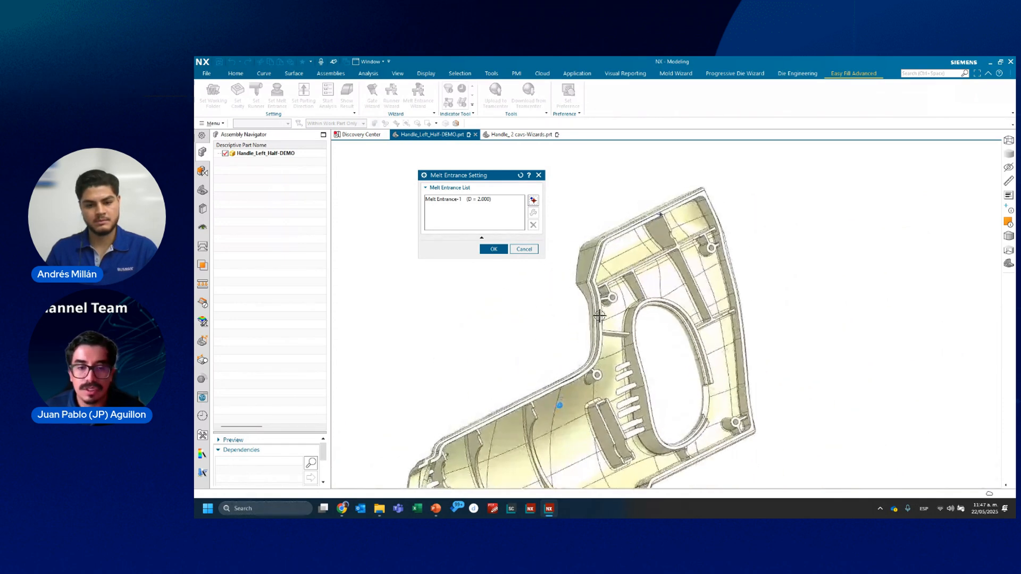
left_click(494, 249)
- Set the parting direction of the handle along the YC-axis
key("Home")
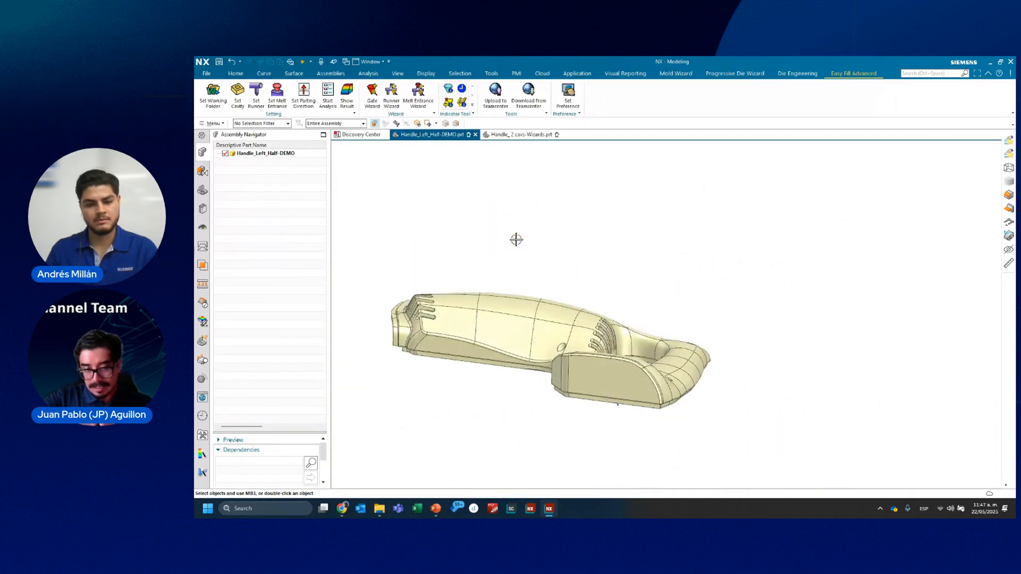
left_click(304, 94)
left_click(535, 192)
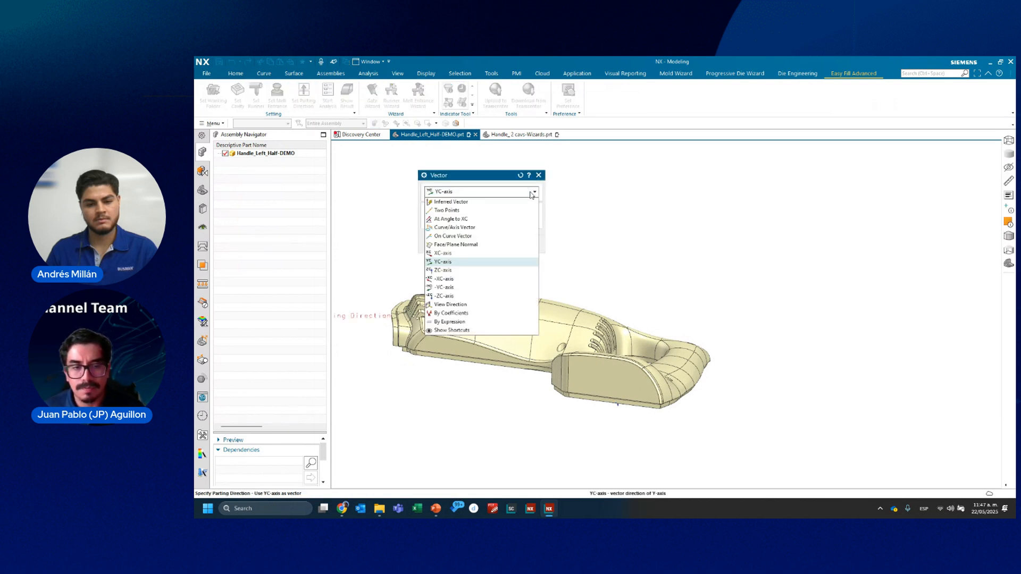
left_click(631, 229)
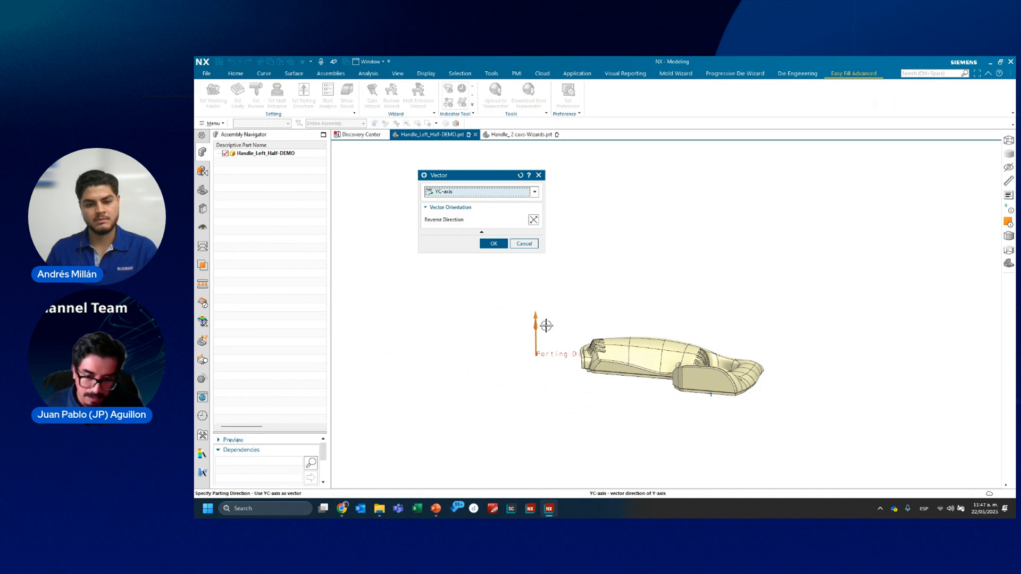
left_click(499, 244)
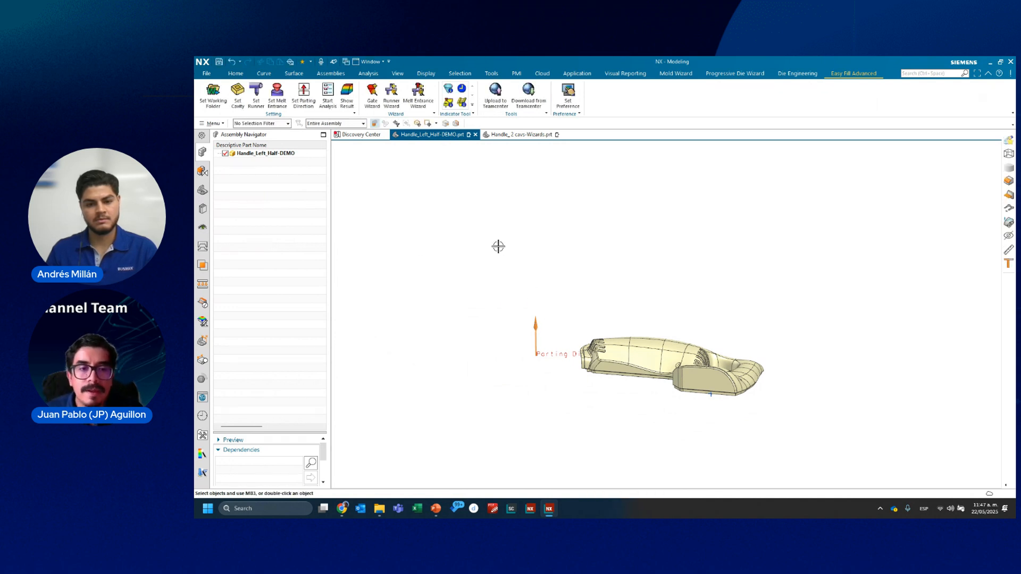
- Start a gate with the Gate Wizard and position it on the handle's rim face at the melt entrance location
left_click(372, 96)
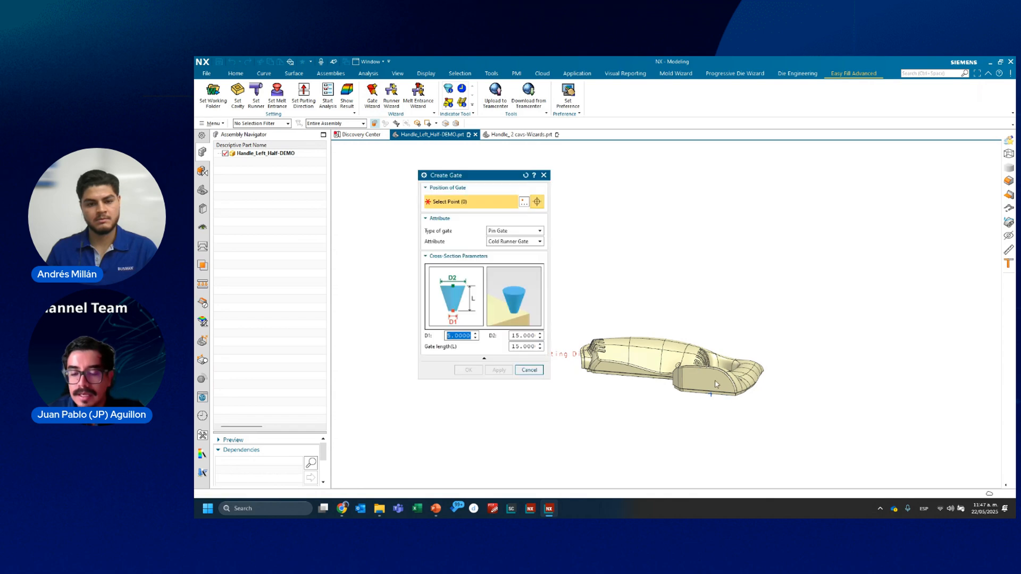
middle_click_drag(718, 421, 540, 468)
scroll(658, 254, "up", 5)
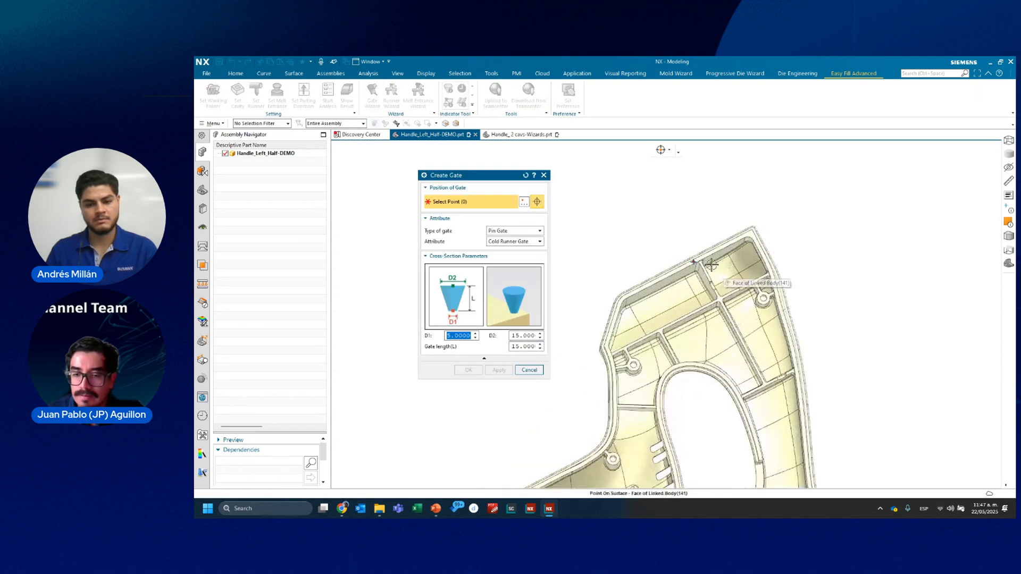
scroll(658, 254, "up", 3)
left_click(660, 255)
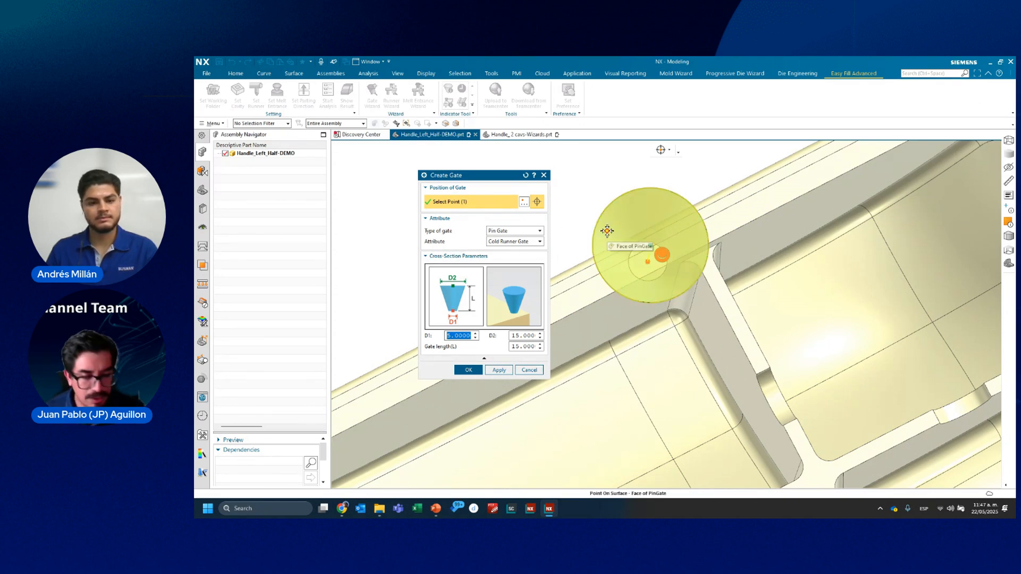
- Try the Sprue Gate and Fan Gate types on the gate at the handle's rim
middle_click_drag(606, 230, 575, 290)
left_click(527, 232)
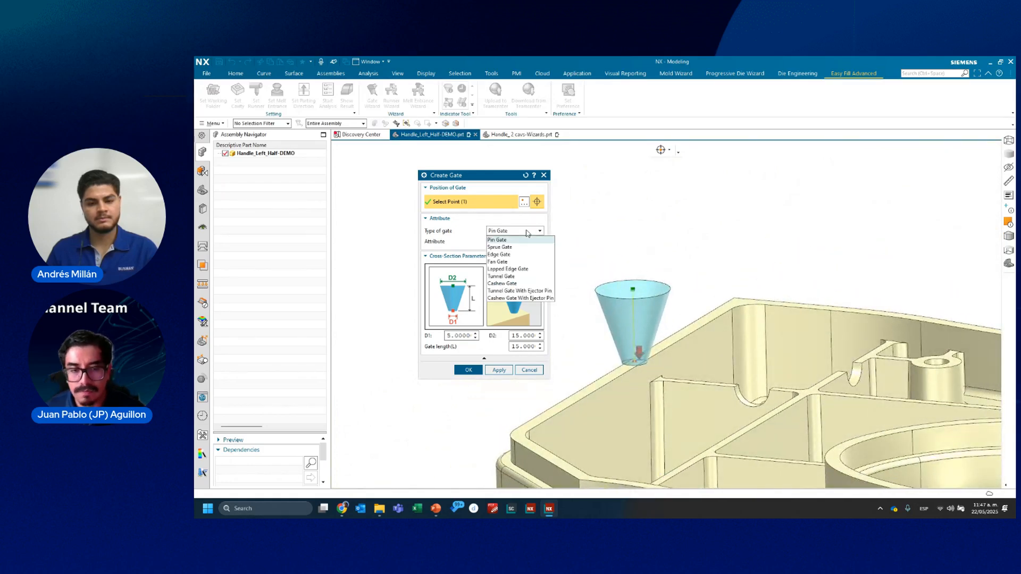
left_click(521, 250)
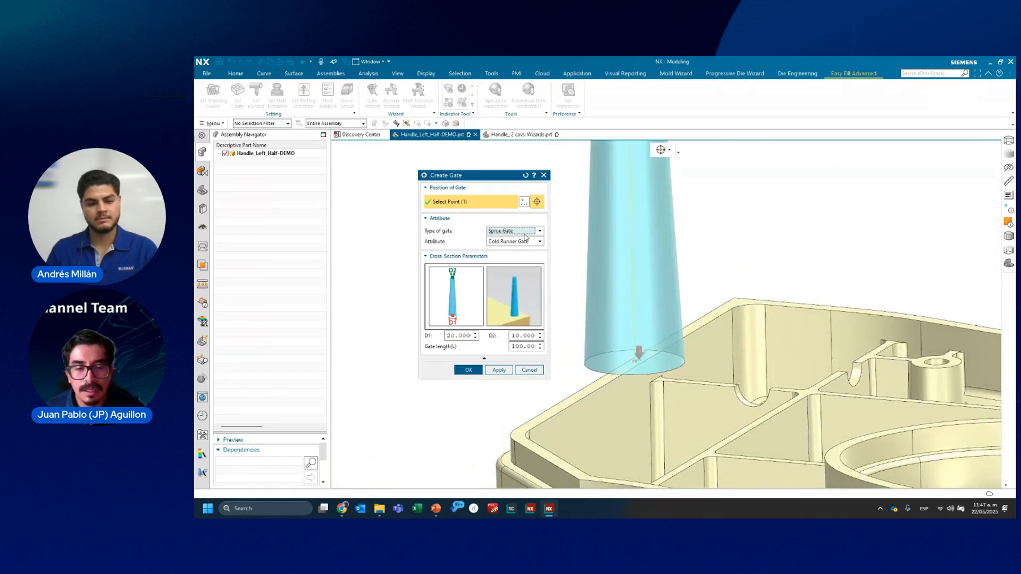
left_click(529, 231)
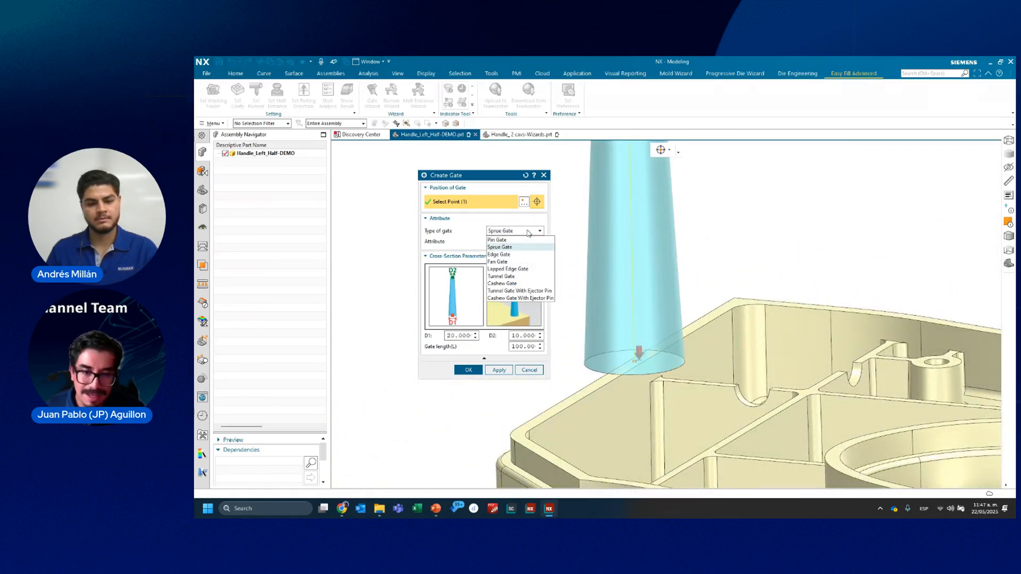
left_click(532, 262)
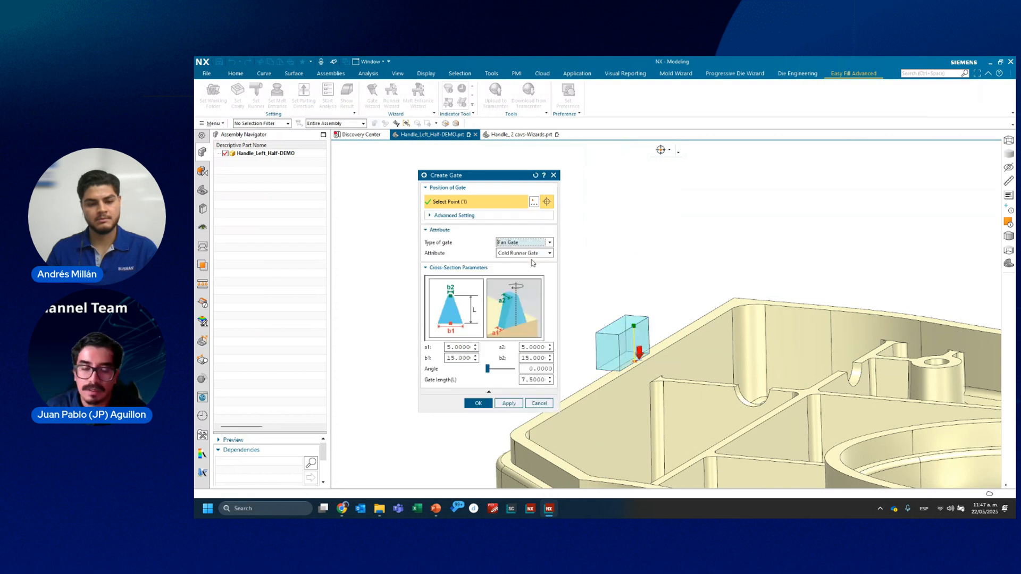
- Change the gate type to Cashew Gate and set its angle to 270 degrees
left_click(540, 246)
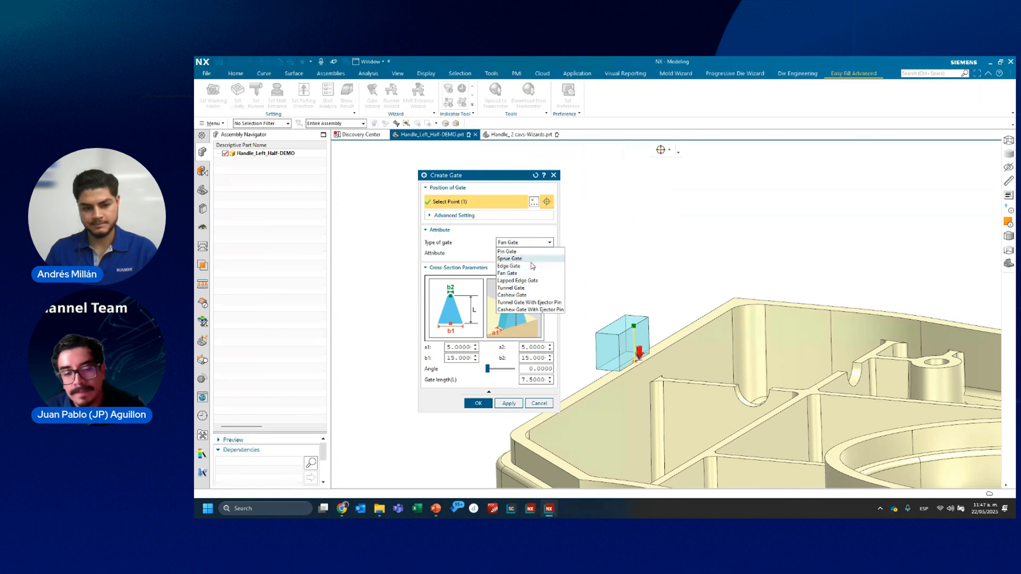
left_click(528, 295)
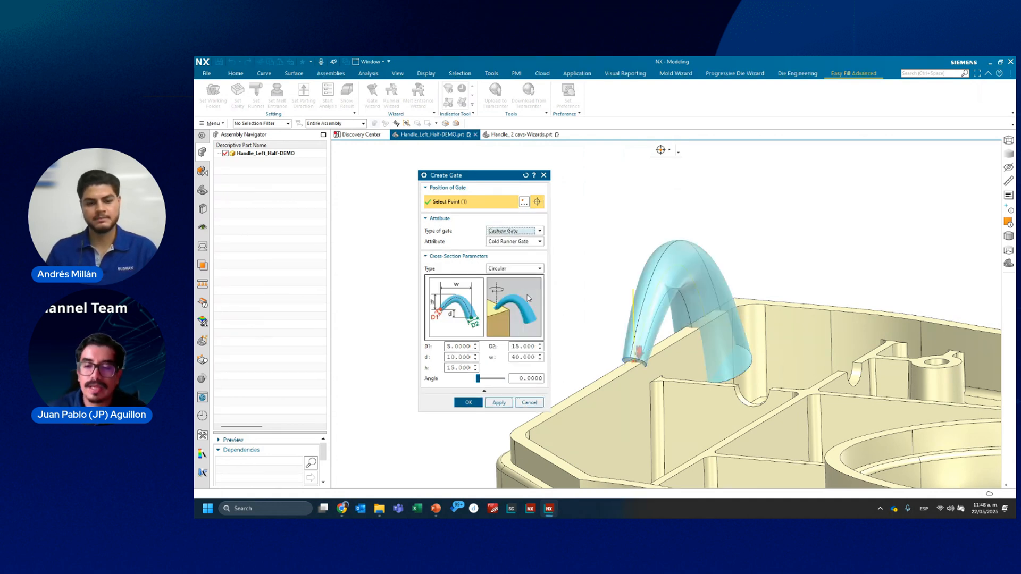
middle_click_drag(553, 298, 575, 361)
double_click(515, 379)
type("2")
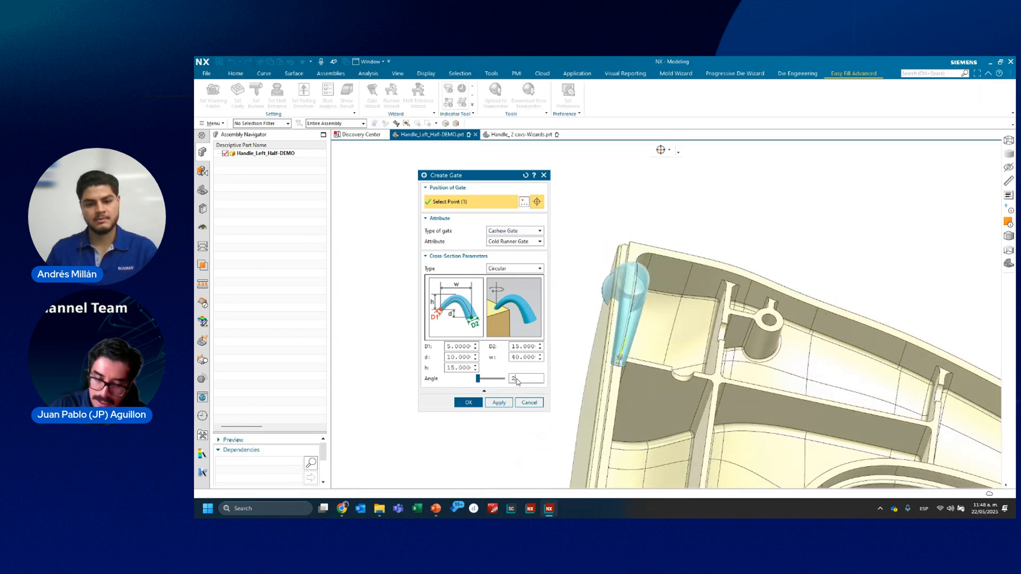
type("70")
key("Return")
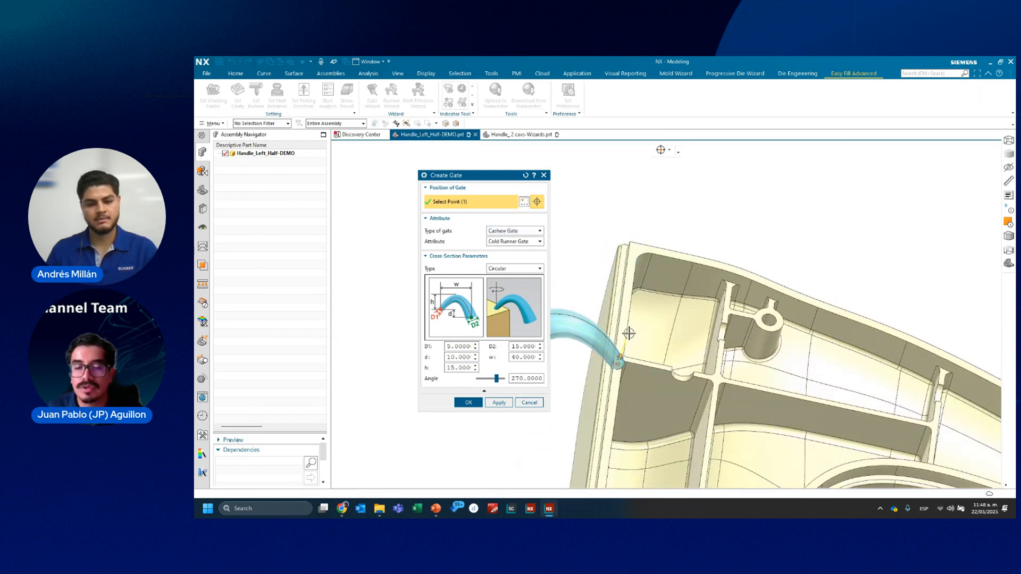
- Set the cashew gate's height h to 10 and its width w to 55
middle_click_drag(661, 333, 633, 347)
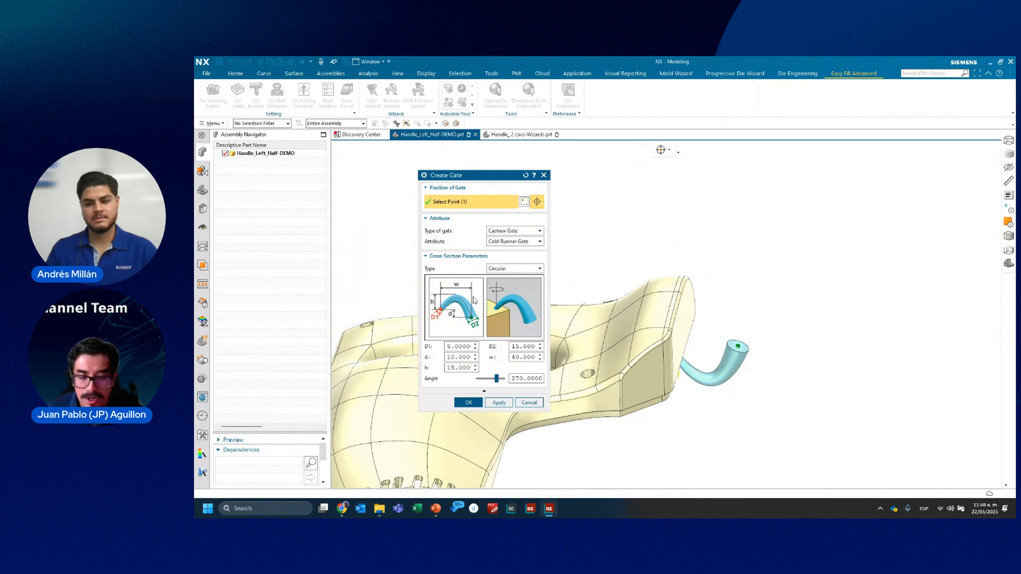
double_click(458, 367)
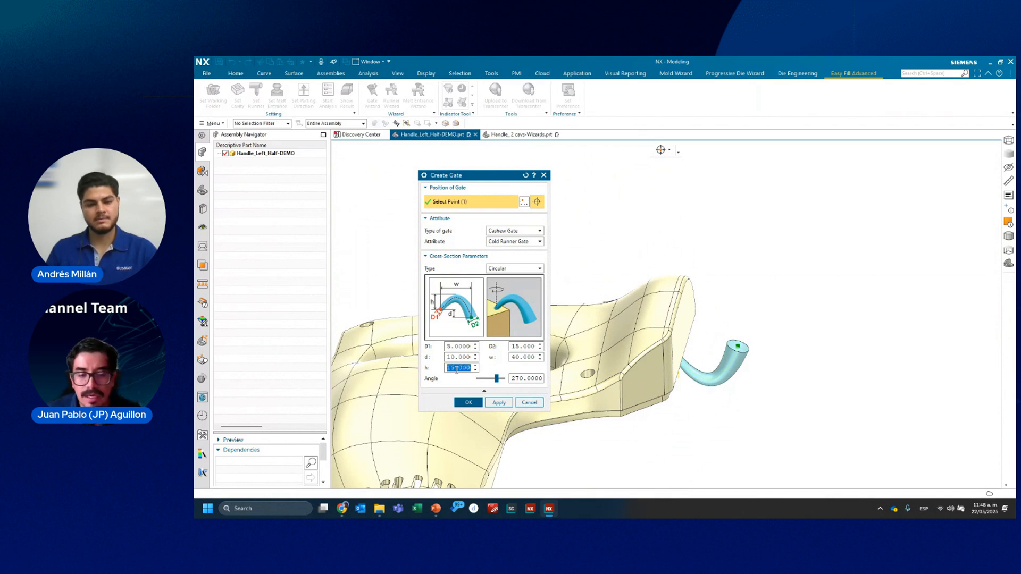
type("10")
double_click(529, 358)
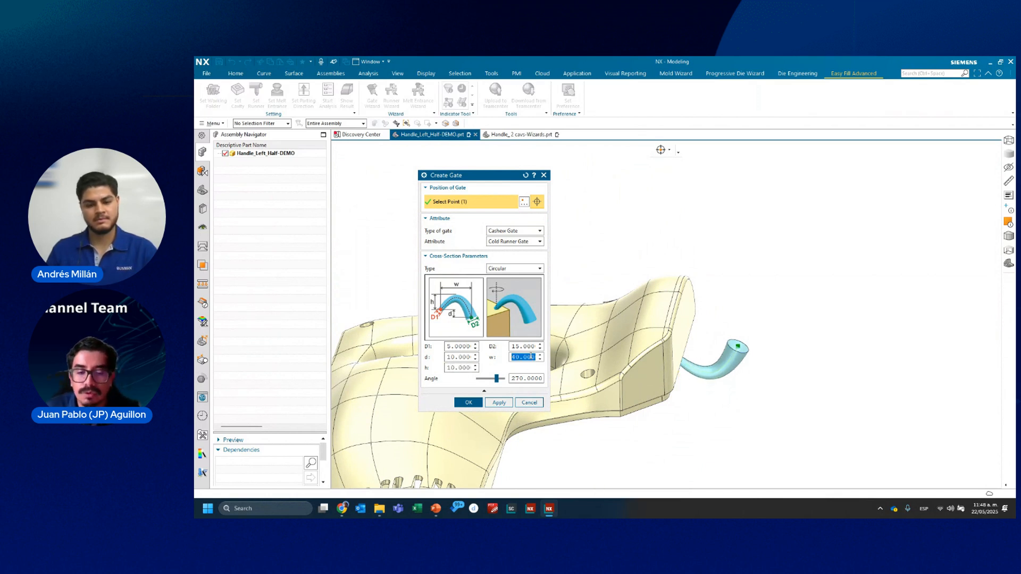
type("55")
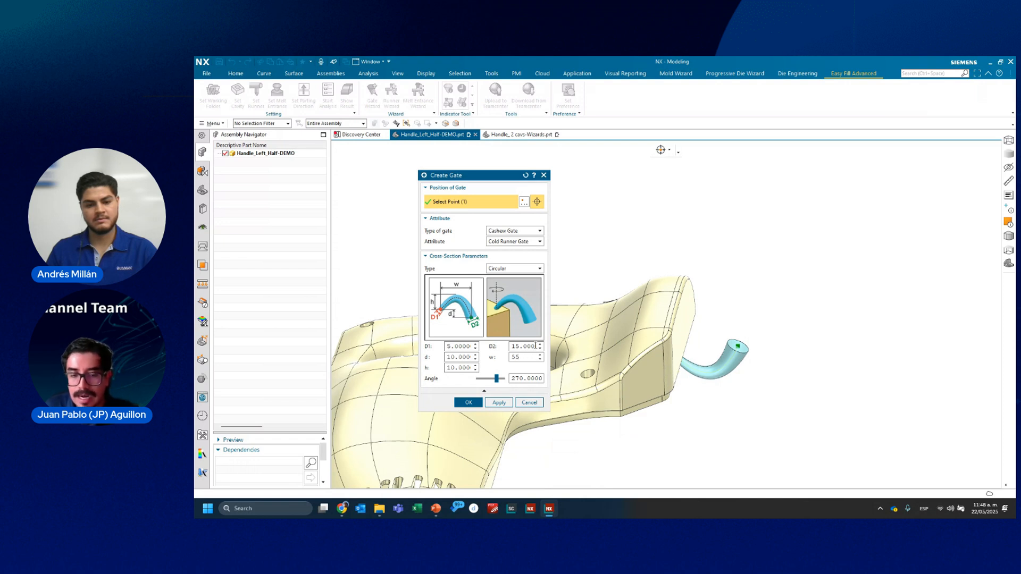
left_click(533, 346)
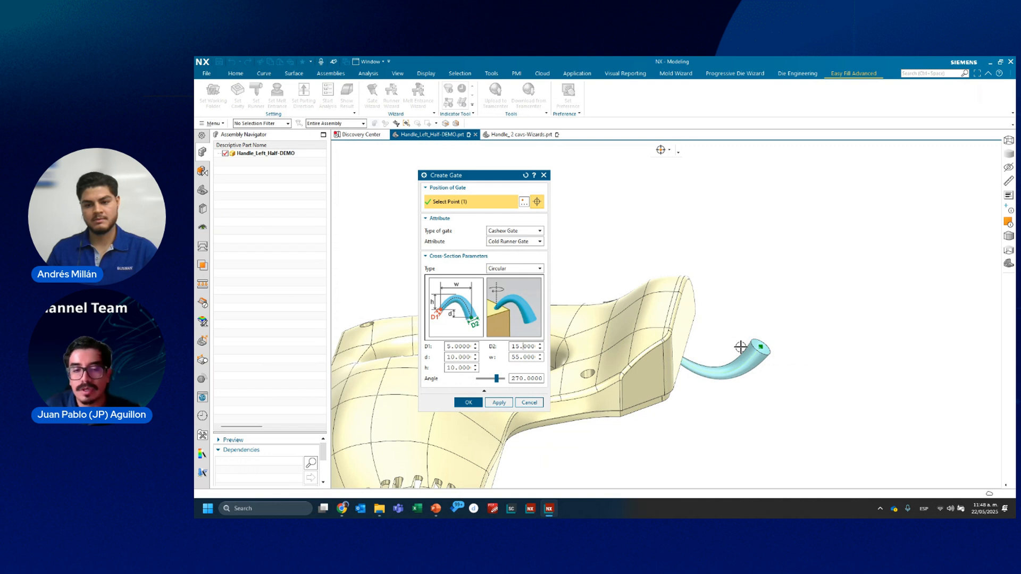
left_click(538, 270)
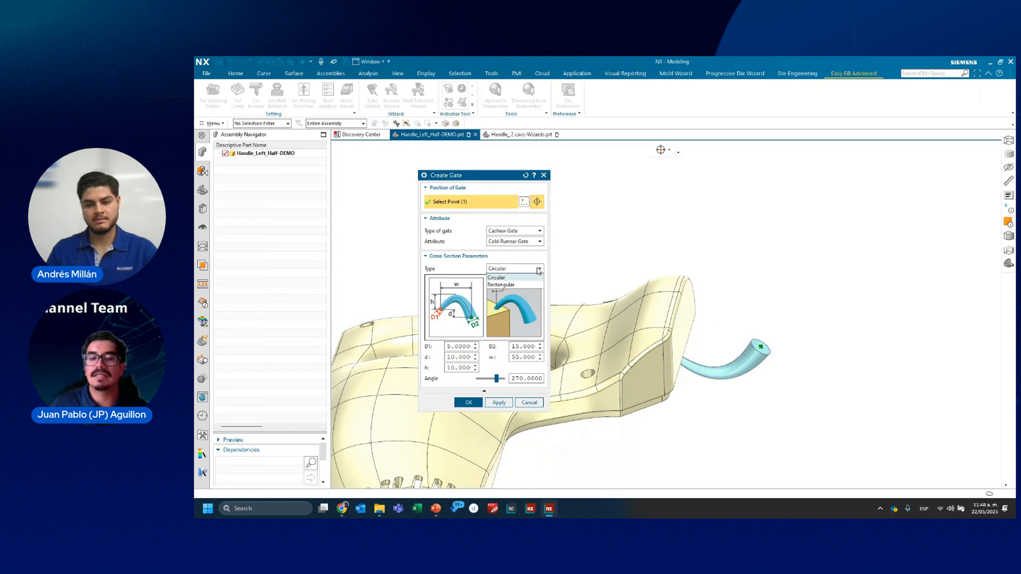
left_click(512, 231)
left_click(485, 250)
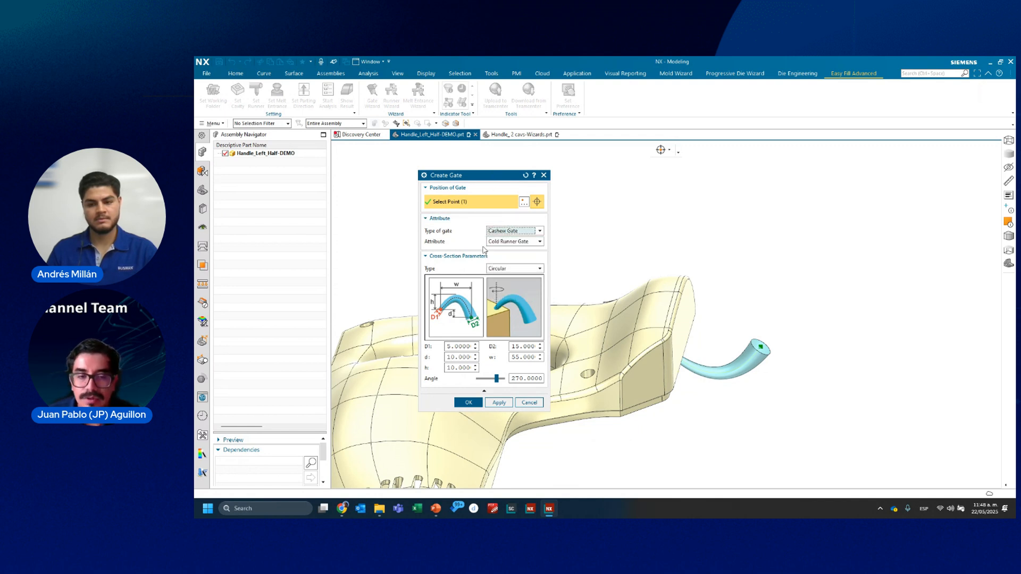
- Try the Hot Runner Gate attribute on the cashew gate and inspect its valve gate settings
left_click(514, 242)
left_click(507, 257)
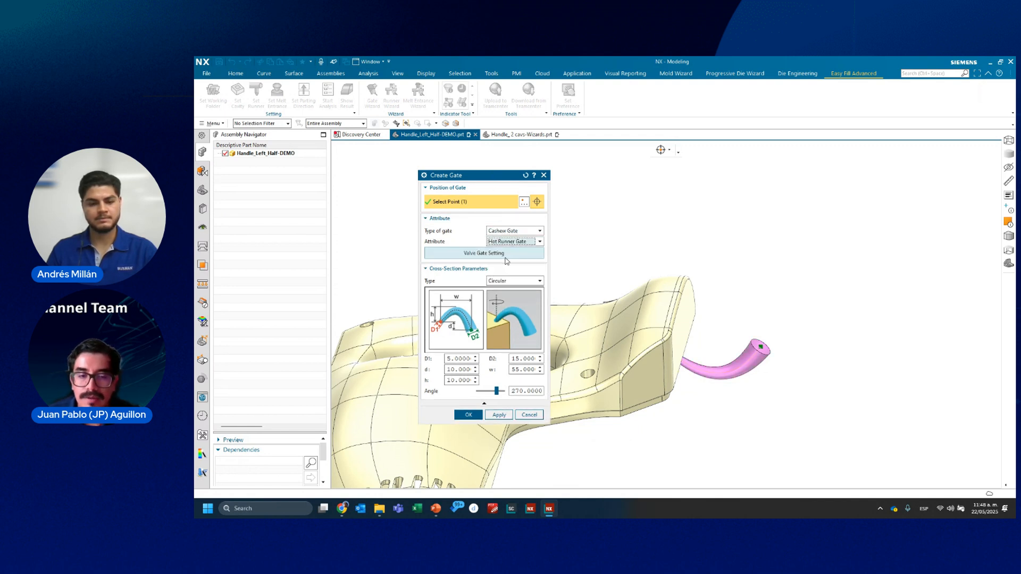
left_click(507, 253)
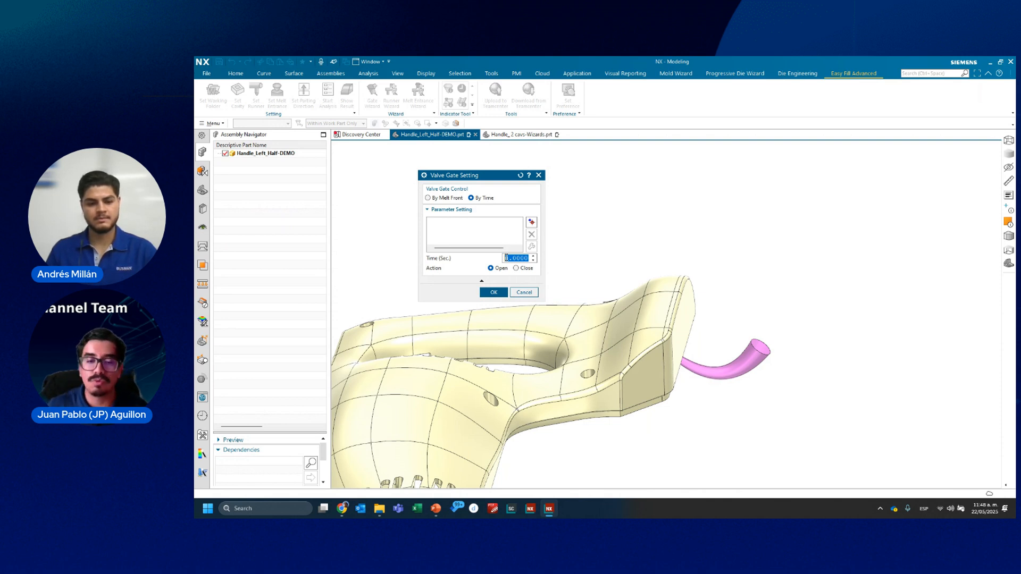
left_click(523, 292)
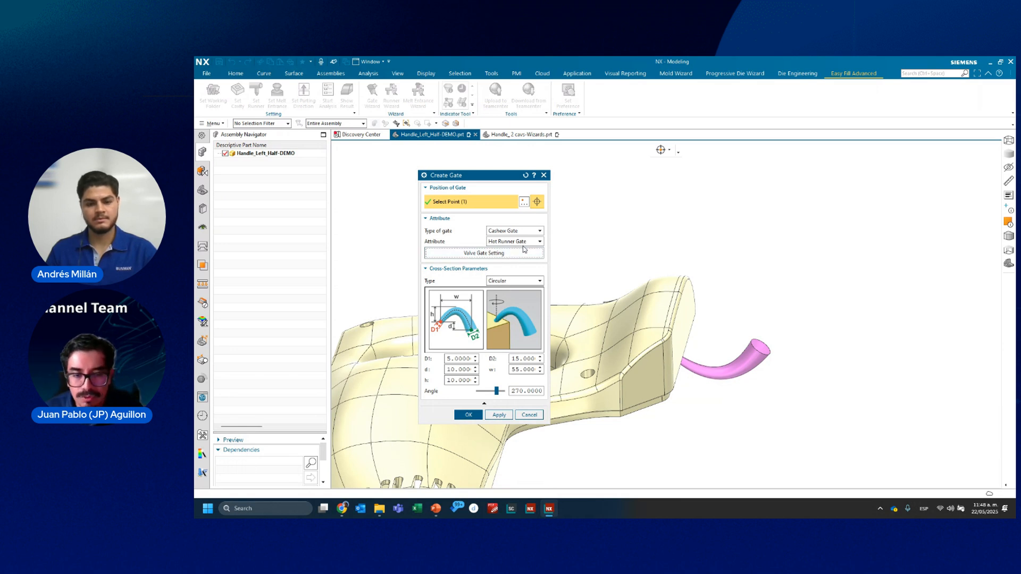
- Set the gate attribute to Cold Runner Gate and create the cashew gate
left_click(526, 242)
left_click(519, 256)
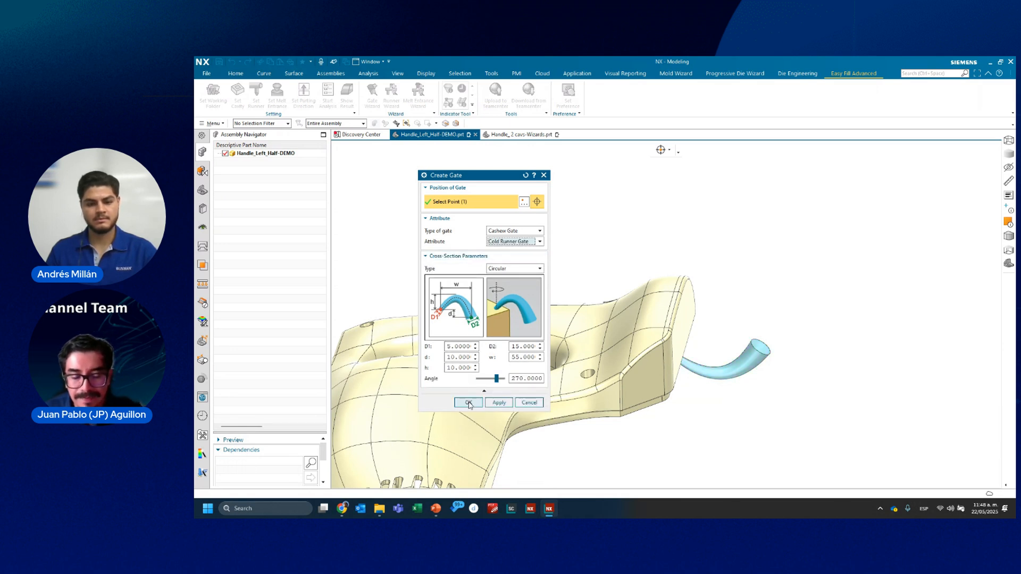
left_click(469, 403)
- Start a runner with the Runner Wizard, set the sprue position to Custom and its Z coordinate to about -358.8
middle_click_drag(643, 298, 692, 303)
scroll(692, 304, "down", 3)
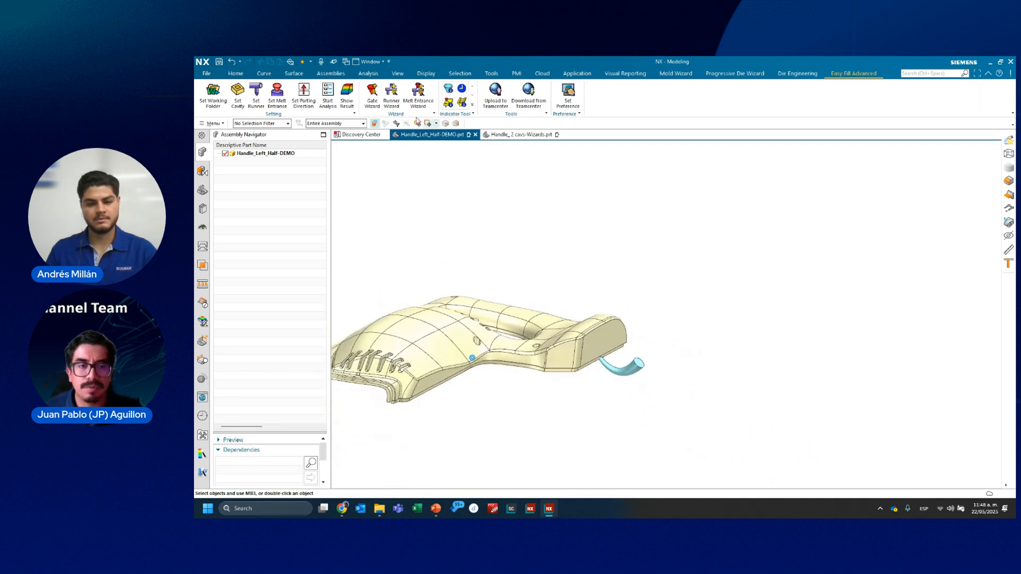
left_click(394, 102)
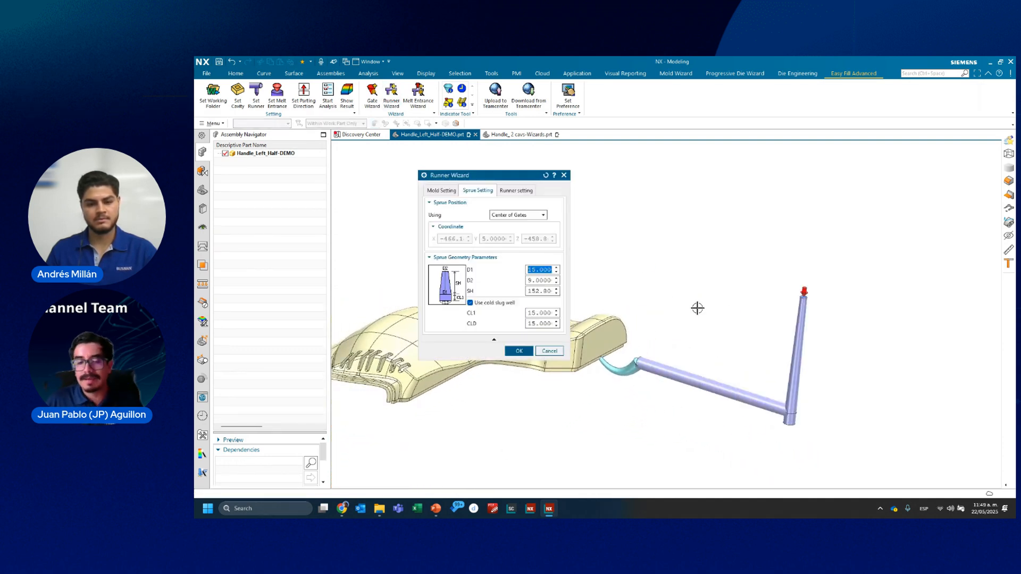
middle_click_drag(633, 364, 653, 363)
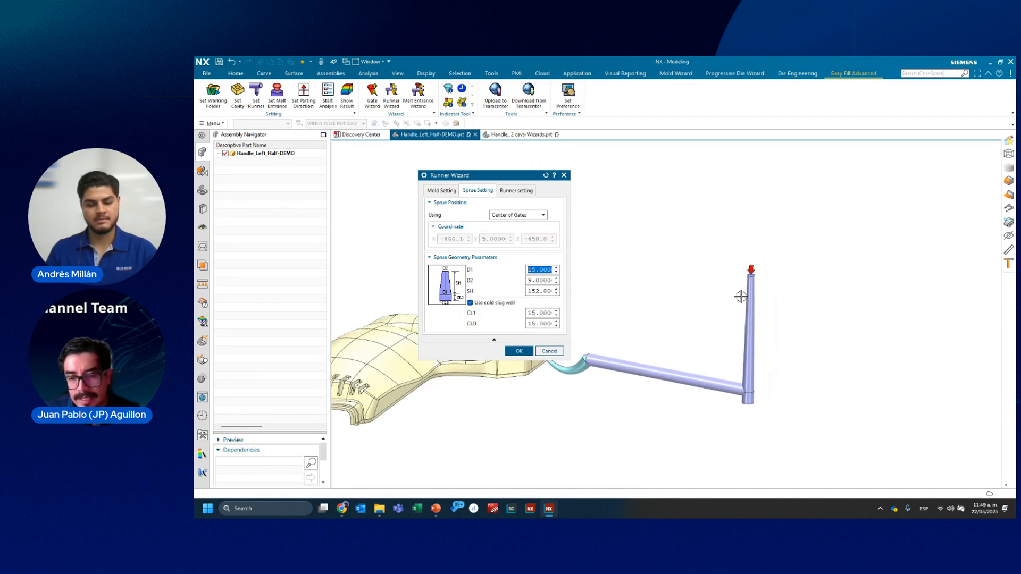
middle_click_drag(742, 305, 650, 392)
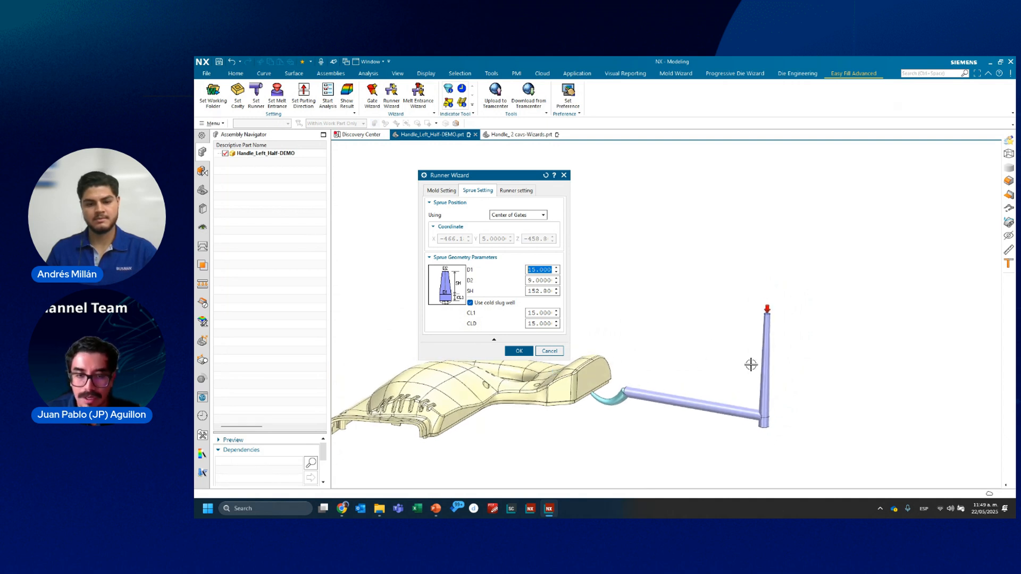
left_click(510, 231)
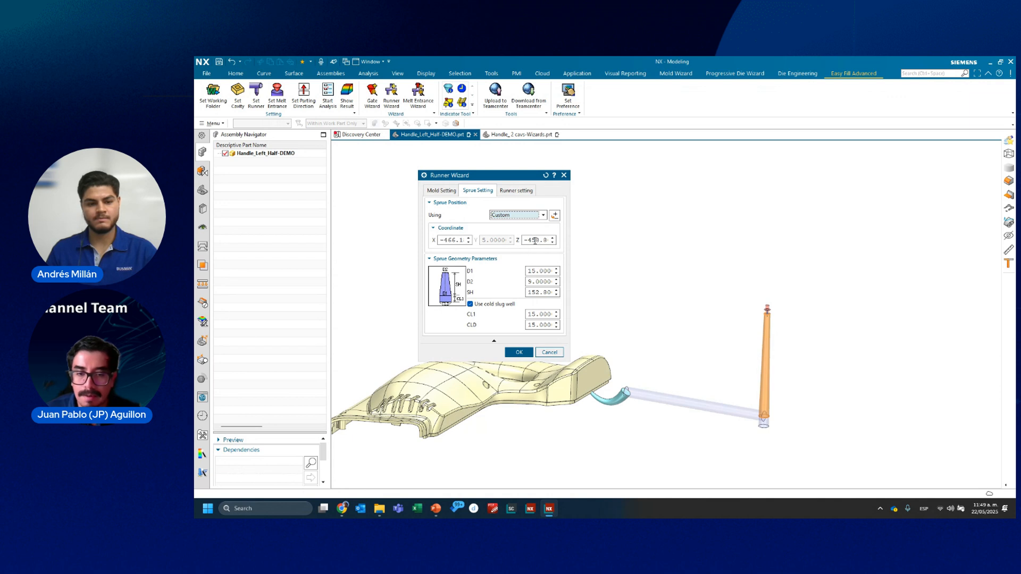
left_click(528, 240)
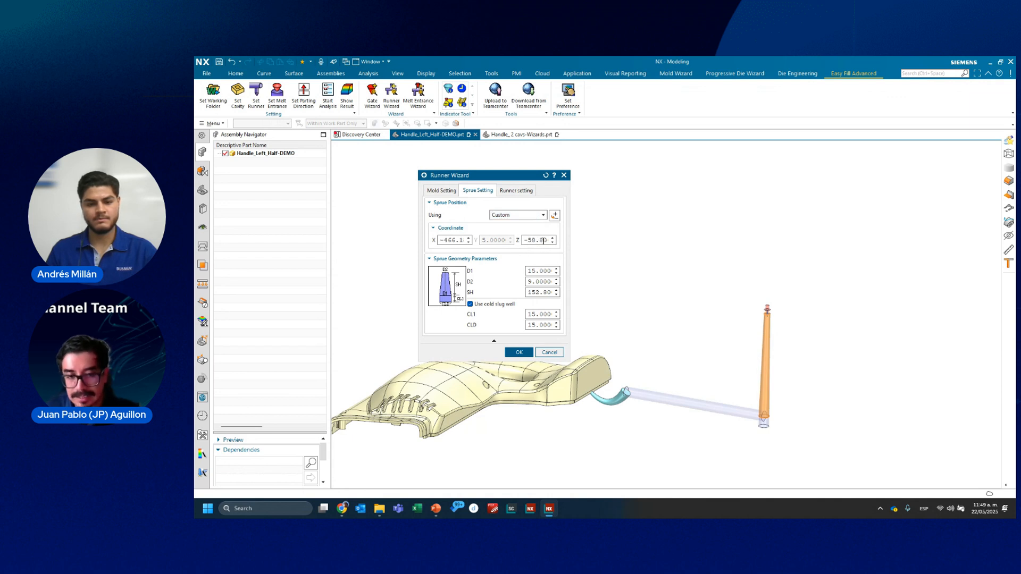
type("3")
key("Tab")
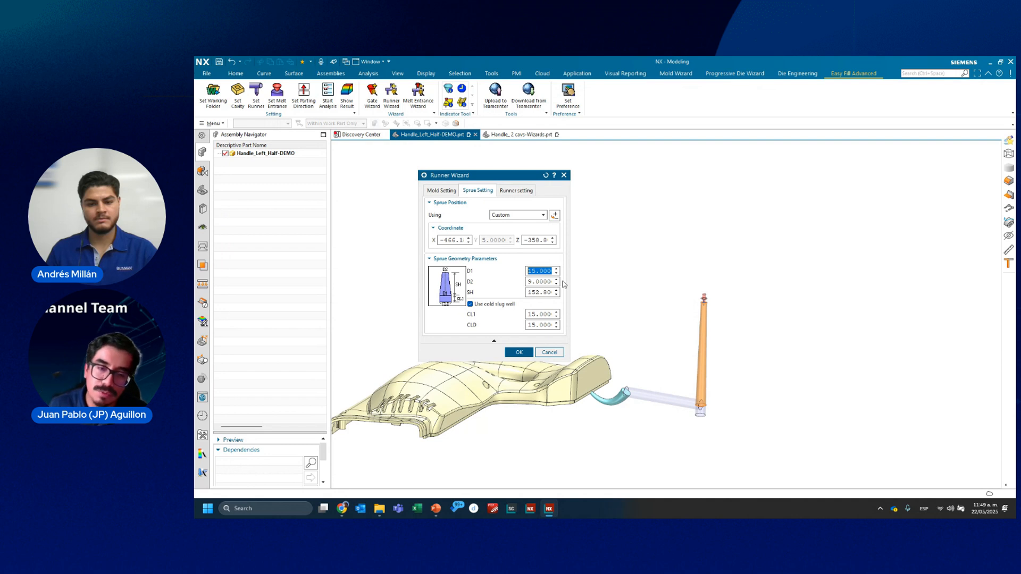
- Try the Semicircular and U-Shape cross-sections on the runner between the gate and the sprue
left_click(509, 193)
scroll(675, 372, "up", 1)
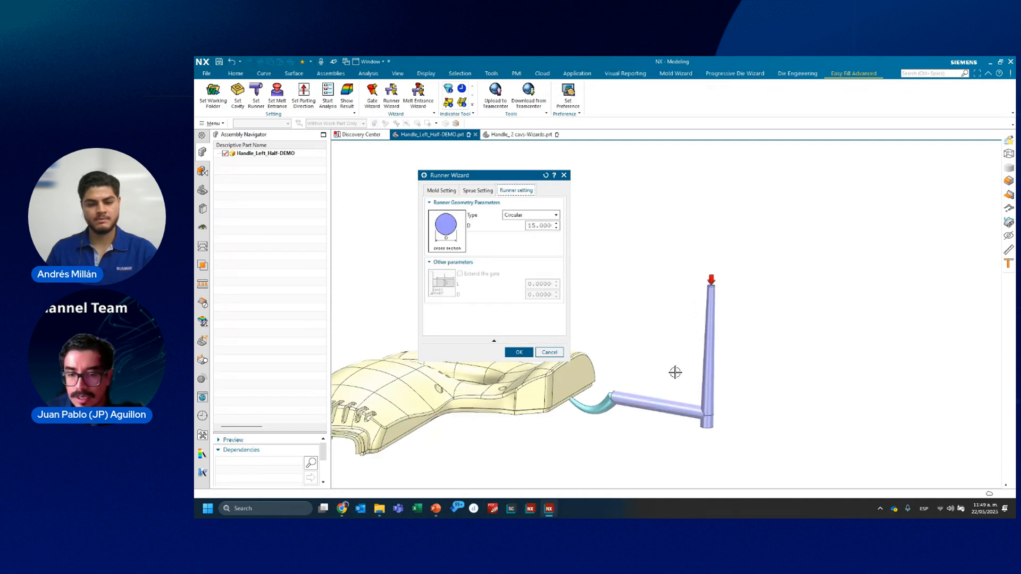
scroll(674, 373, "up", 1)
left_click(521, 215)
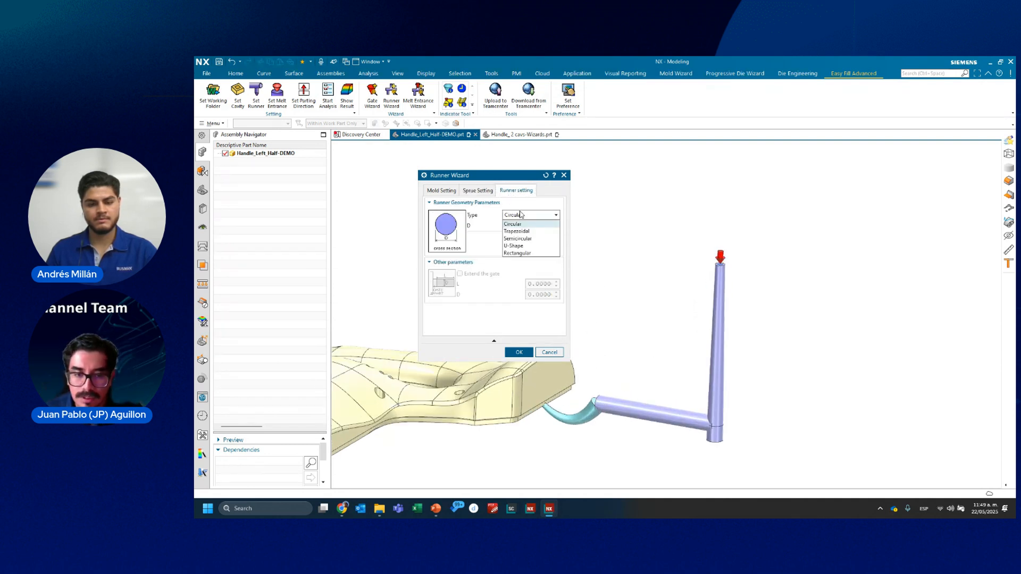
left_click(505, 295)
left_click(543, 216)
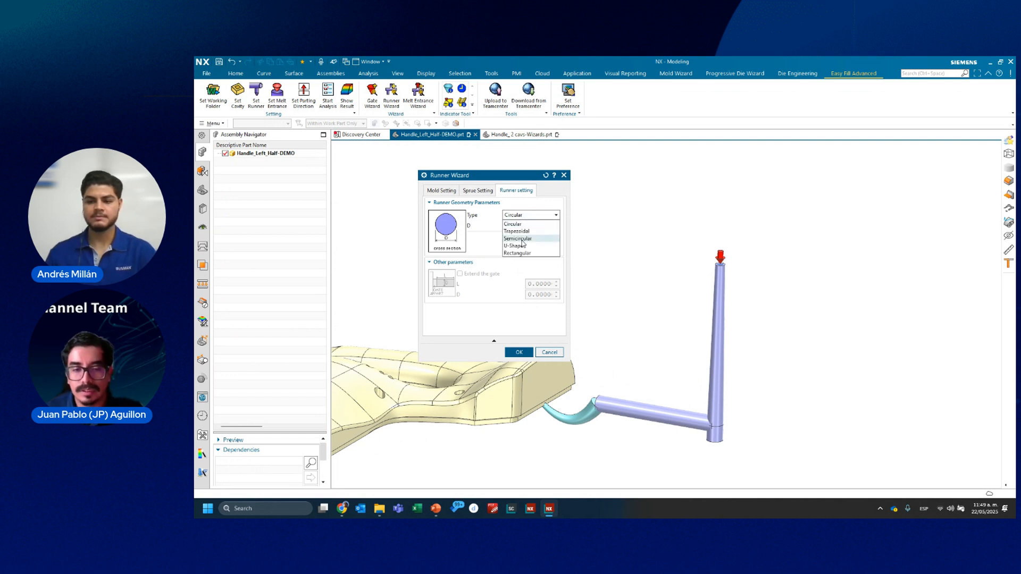
left_click(519, 239)
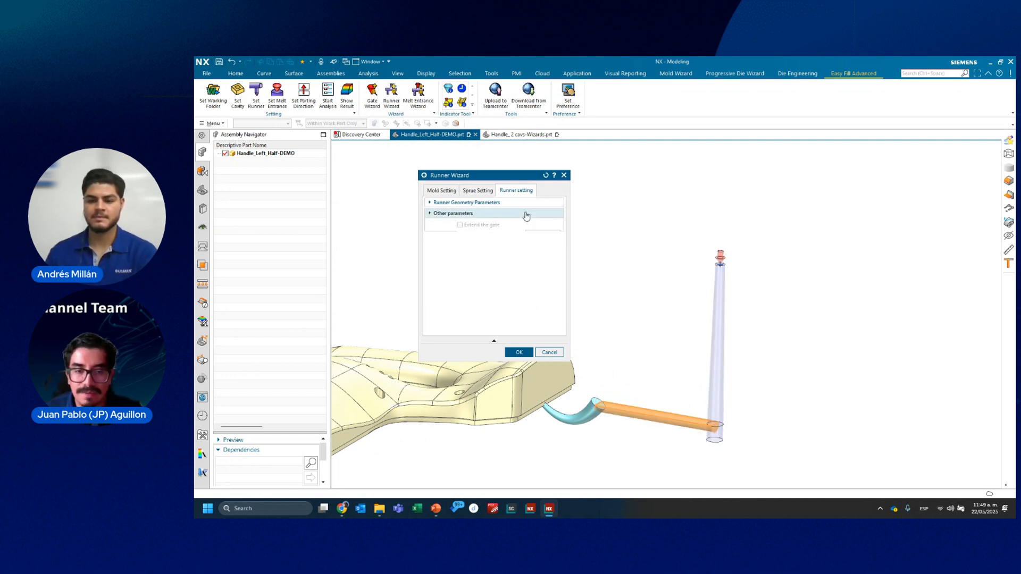
left_click(531, 215)
left_click(528, 247)
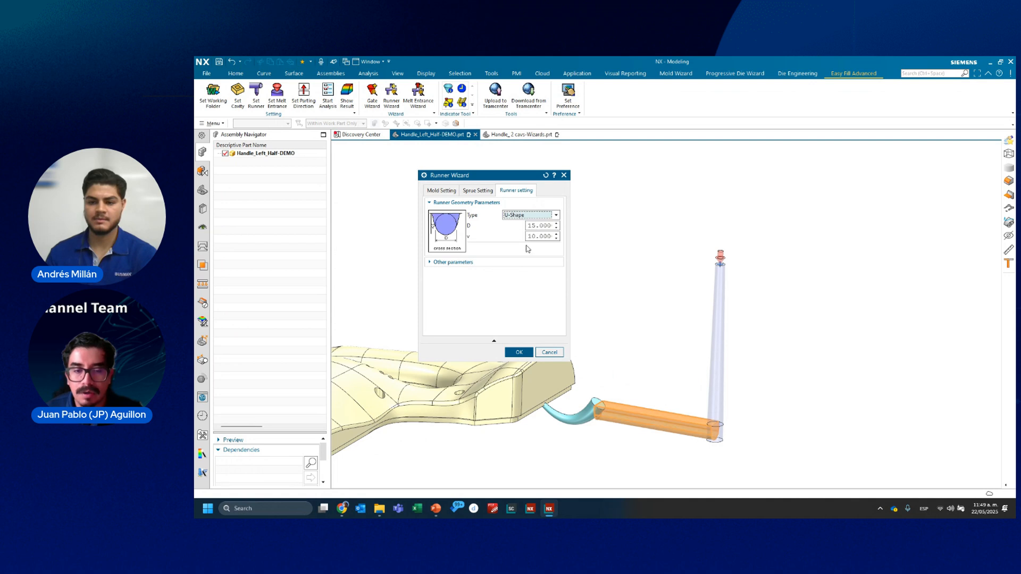
- Set the runner cross-section to Circular and create the runner and sprue
left_click(534, 214)
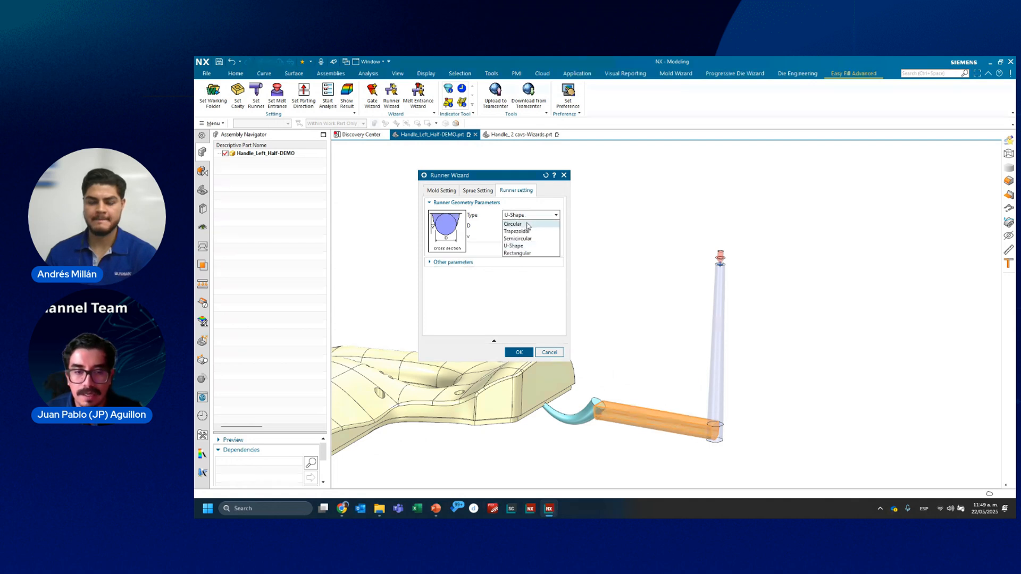
left_click(526, 223)
left_click(519, 353)
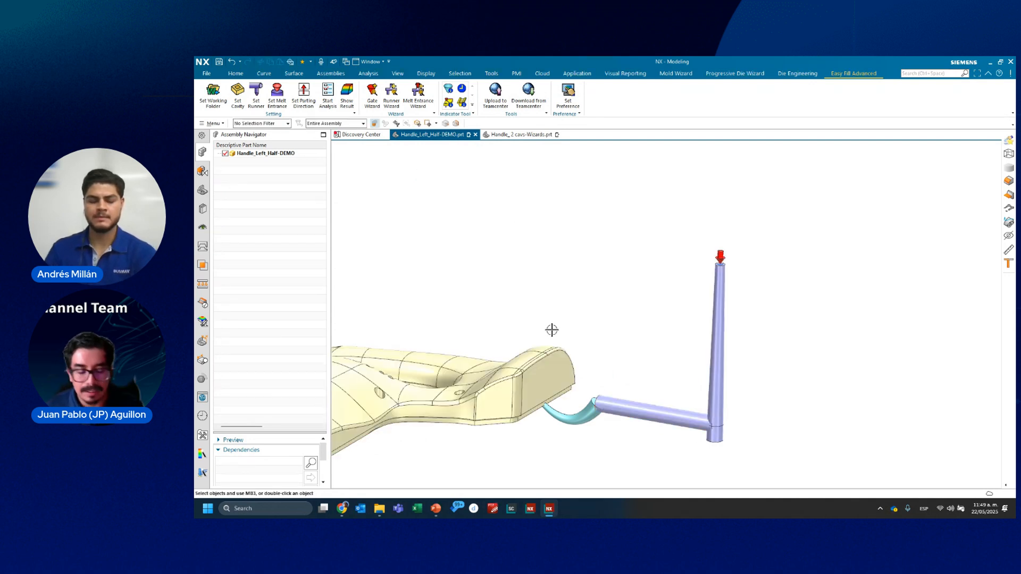
- Open the analysis setup for the handle and review the available analysis types with Filling - F selected
middle_click_drag(552, 330, 368, 165)
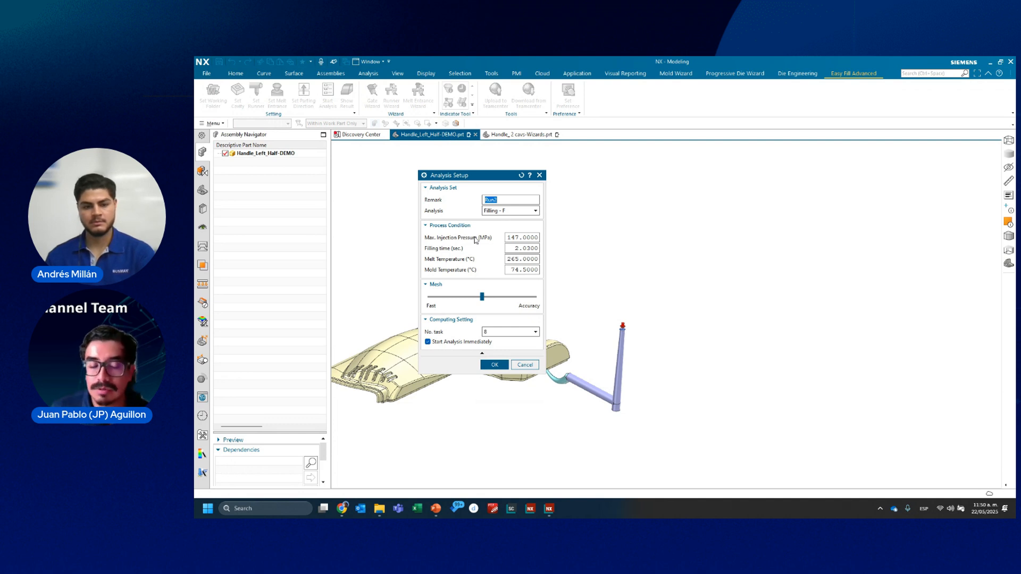
left_click_drag(495, 177, 574, 137)
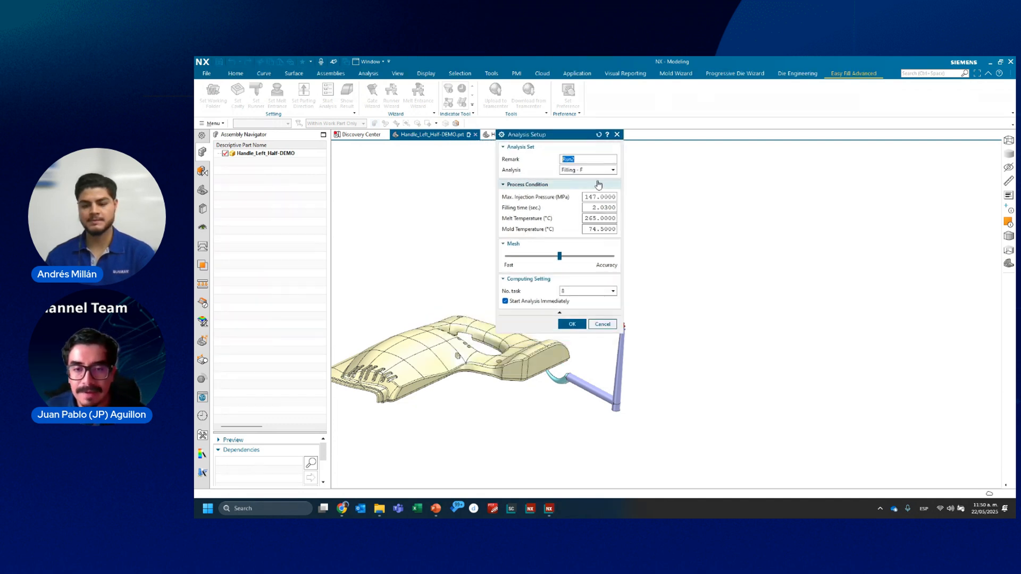
left_click(613, 170)
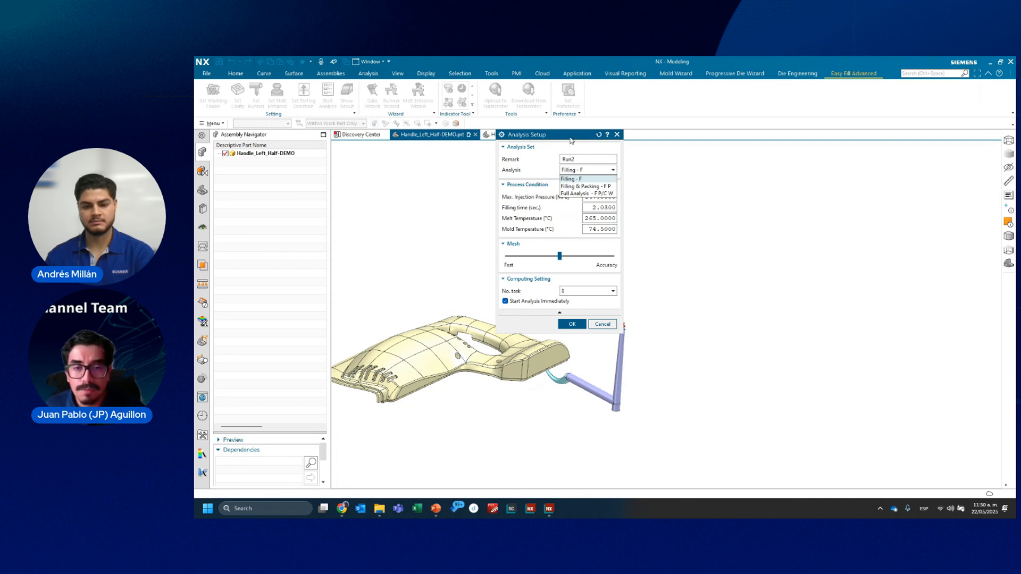
left_click(569, 179)
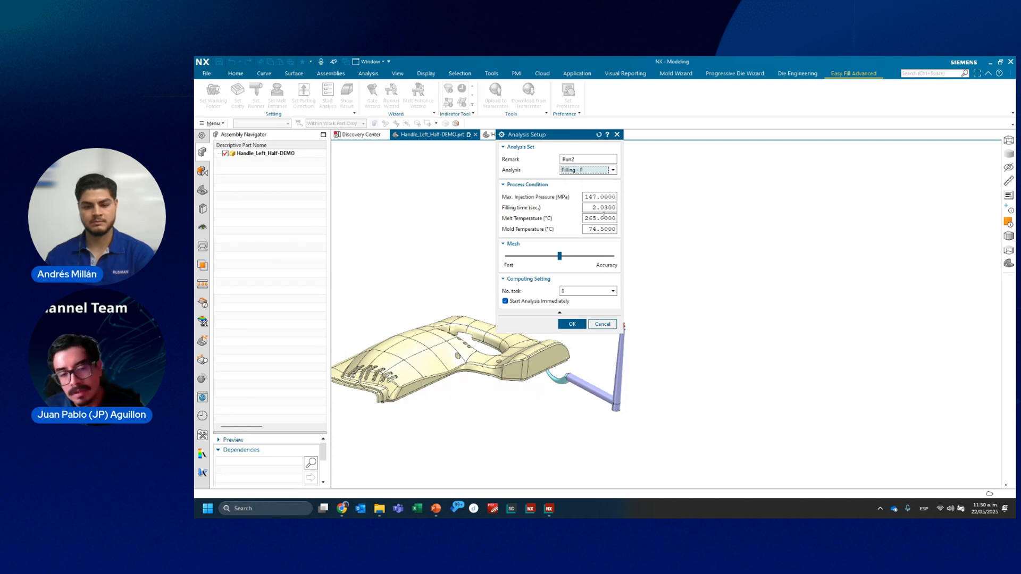
- Try the mesh level at maximum accuracy, return it to the middle, and close the analysis setup
left_click(560, 258)
left_click_drag(560, 261, 608, 260)
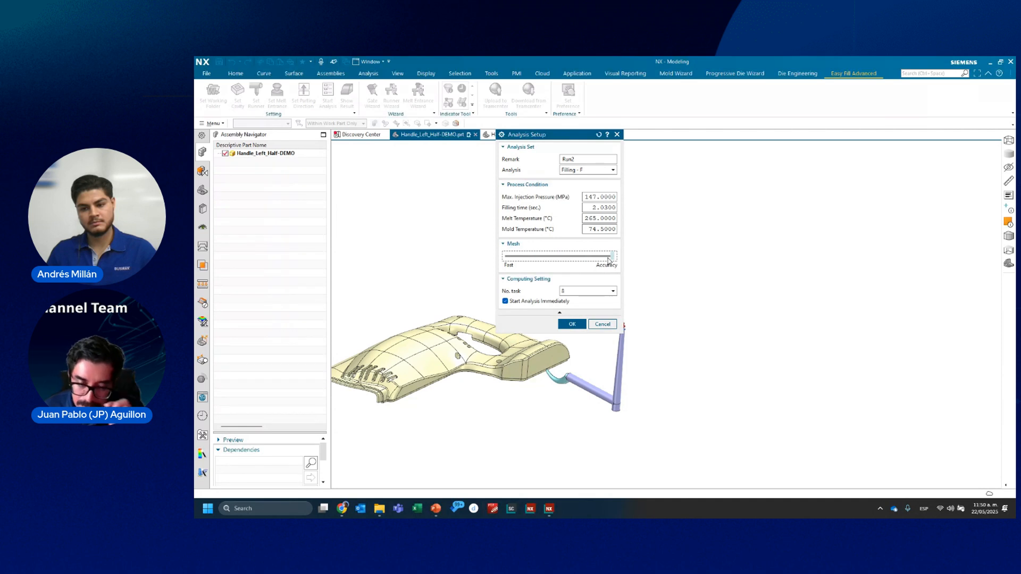
left_click_drag(609, 260, 553, 262)
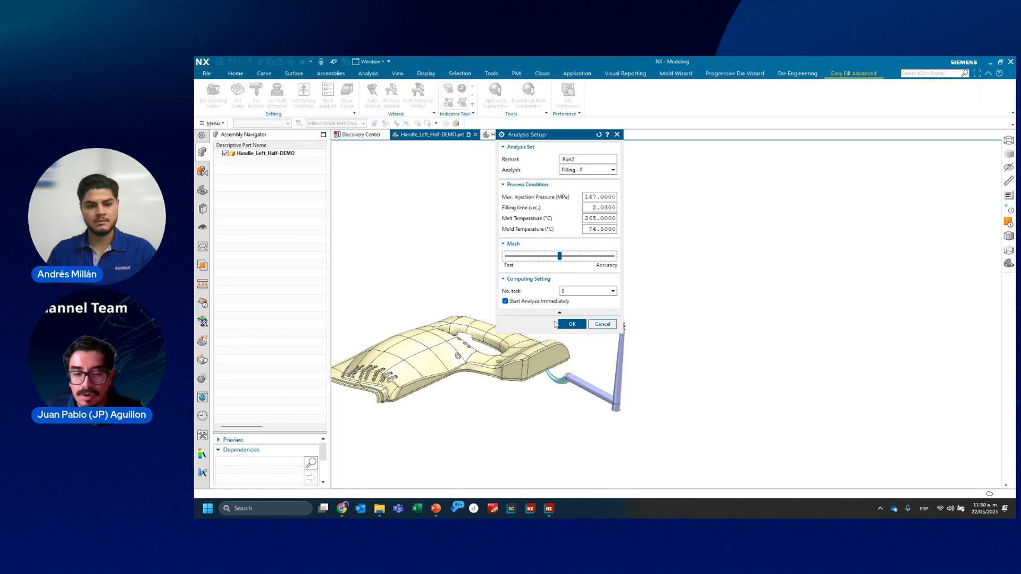
left_click(577, 324)
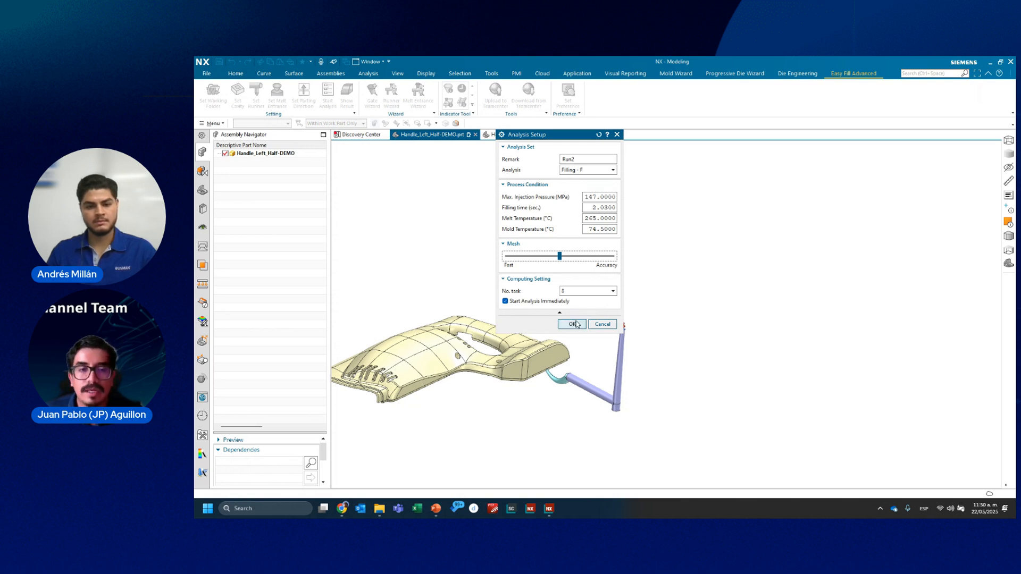
left_click(617, 135)
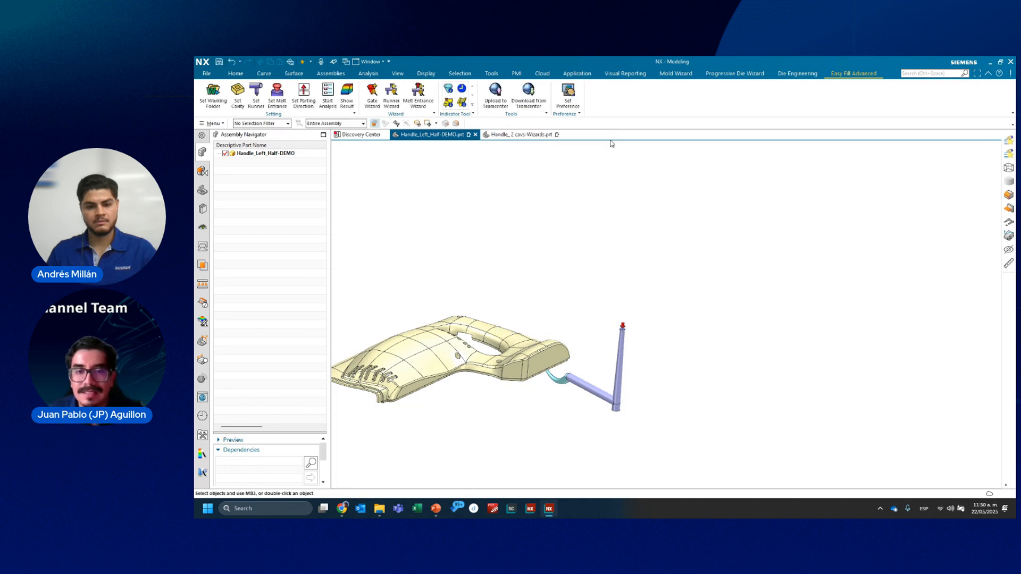
- Switch to the Handle_ 2 cavs-Wizards part and display the analysis result of Run5
left_click(512, 136)
left_click(347, 94)
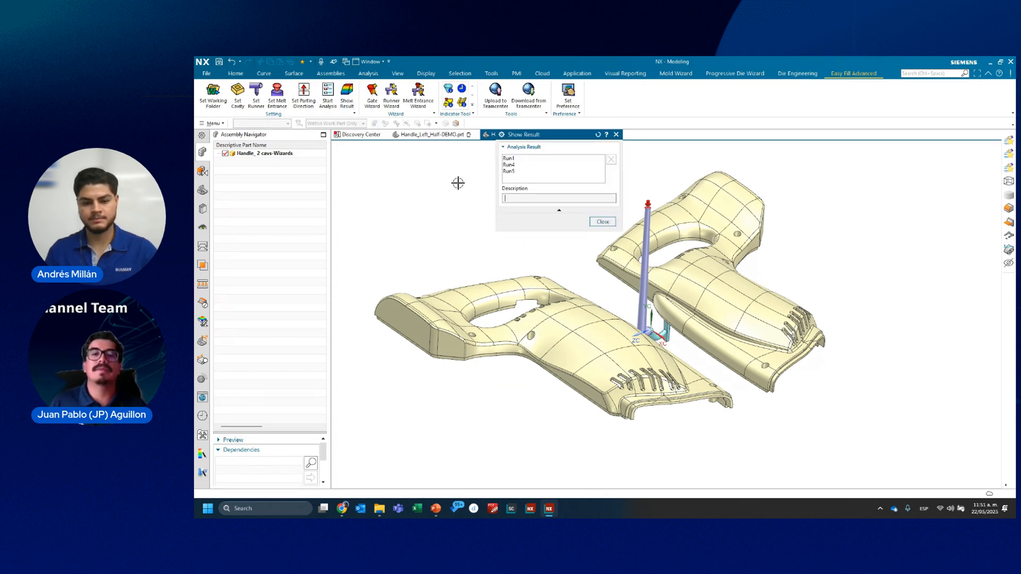
left_click(510, 171)
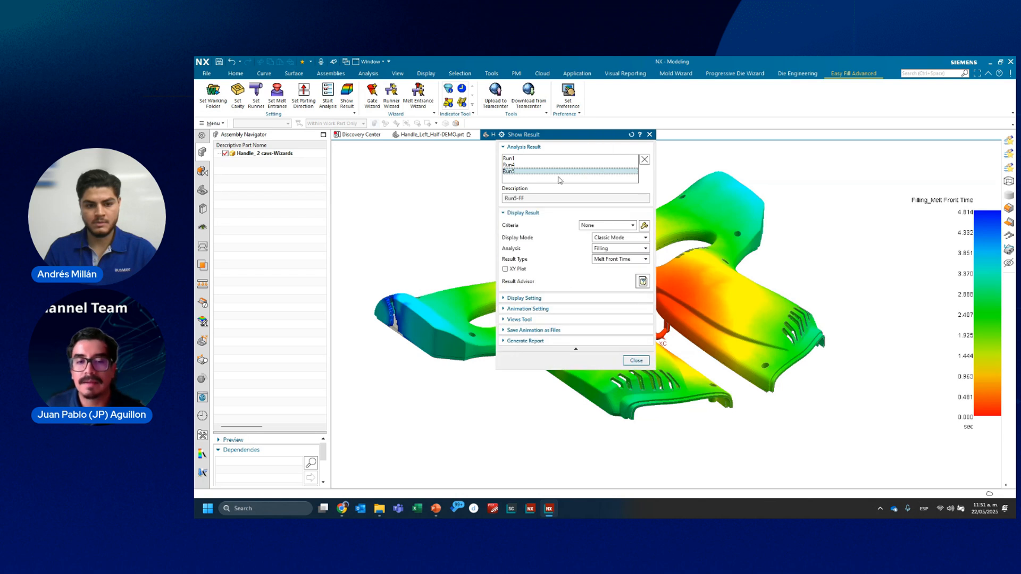
- Move the Show Result dialog off the handle models and check which analysis categories are available for Run5
left_click_drag(573, 137, 409, 154)
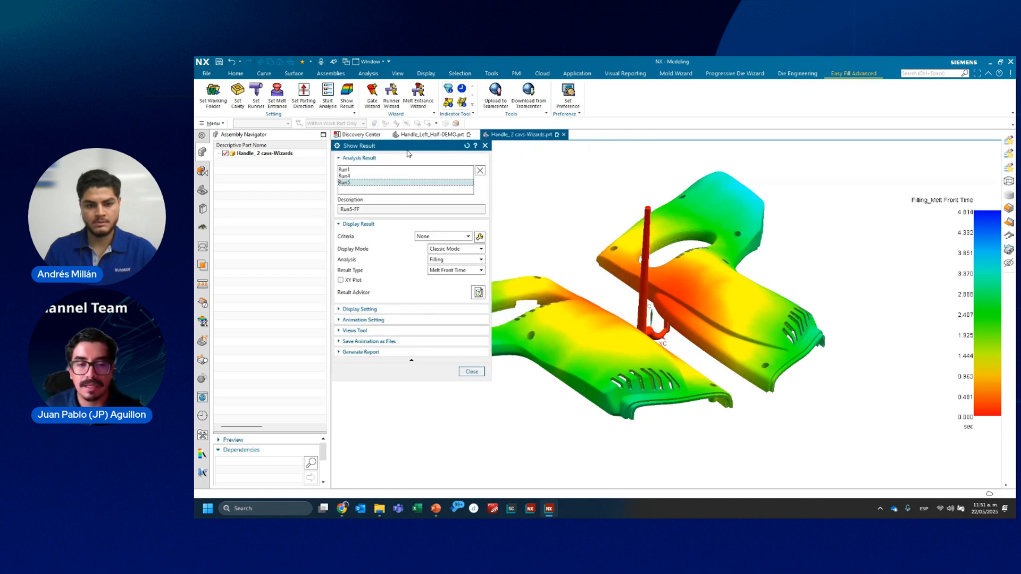
middle_click_drag(591, 202, 577, 218, "shift")
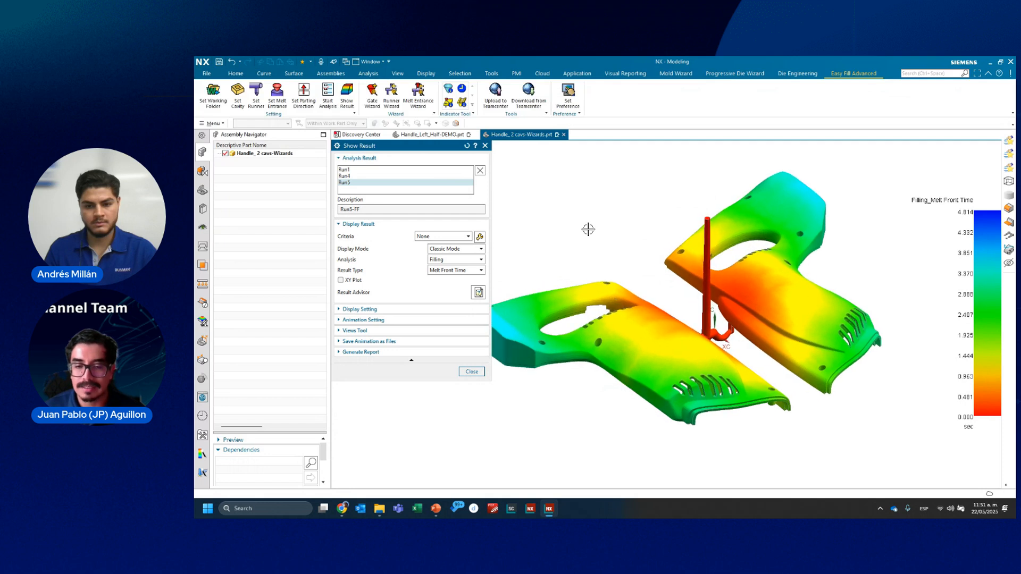
left_click(461, 260)
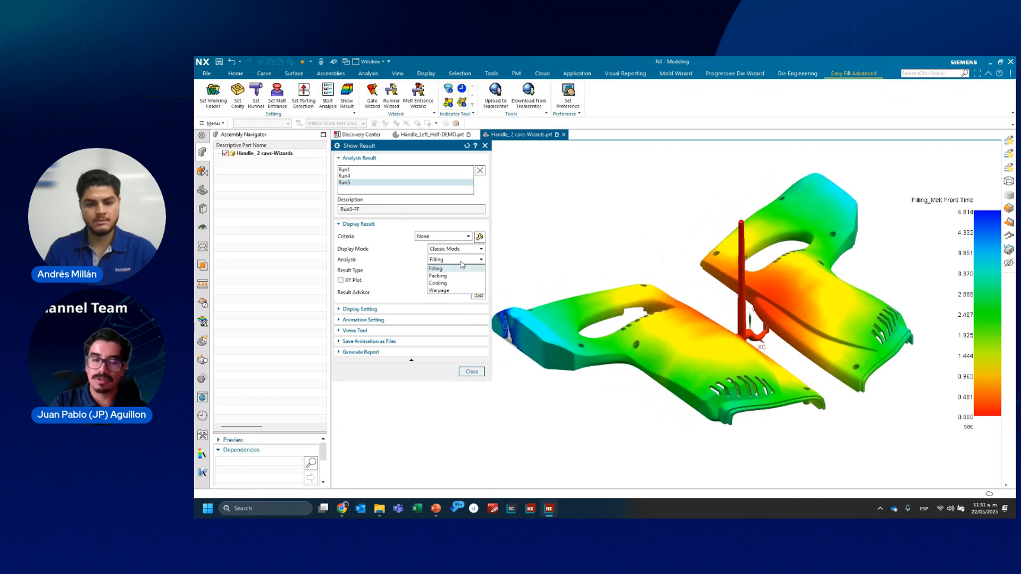
left_click(468, 224)
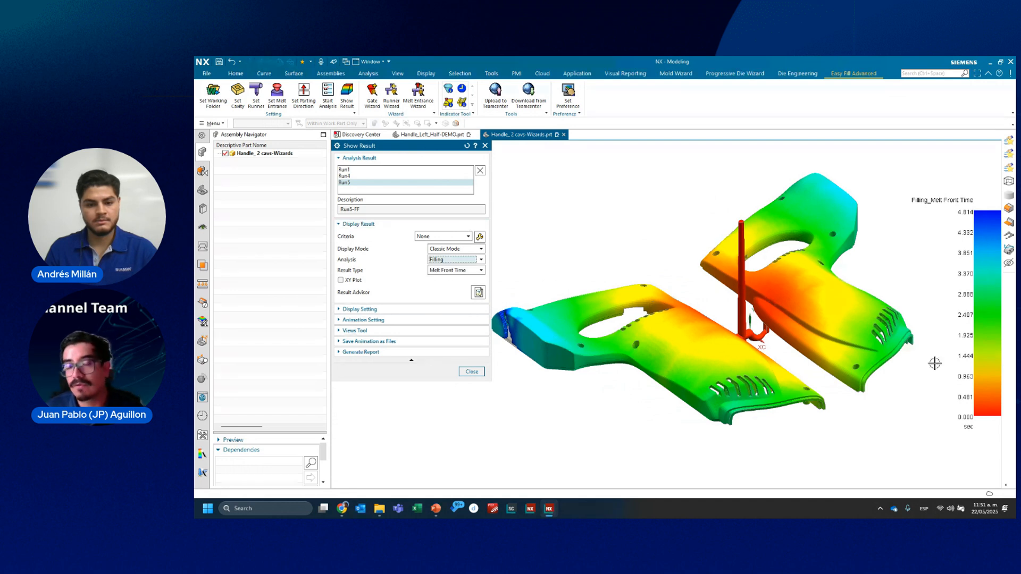
- Play the Melt Front Time filling animation, examine how melt reaches the far end of the handle, and stop it
left_click(345, 309)
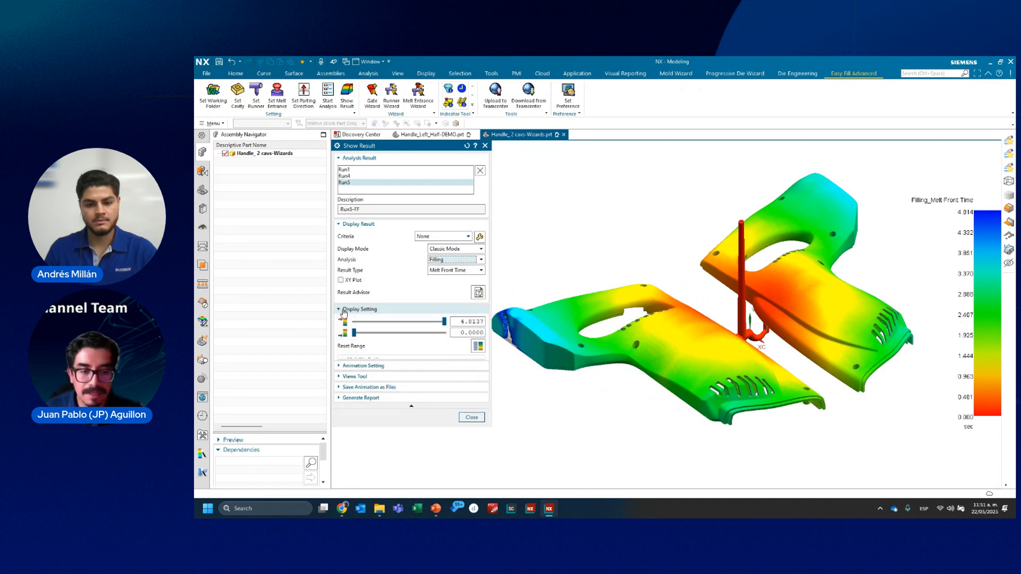
left_click(346, 382)
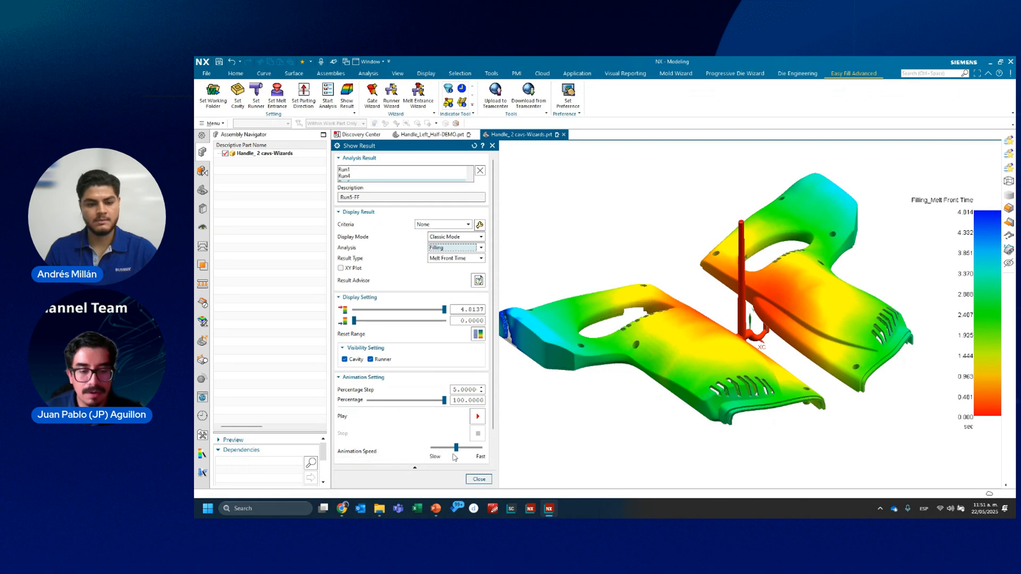
left_click(478, 416)
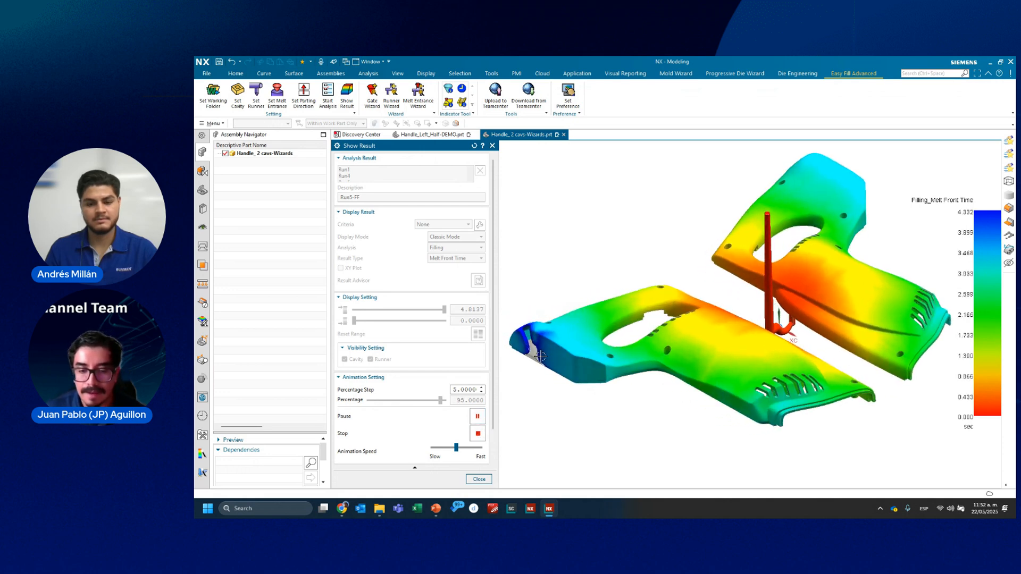
middle_click_drag(557, 367, 559, 388)
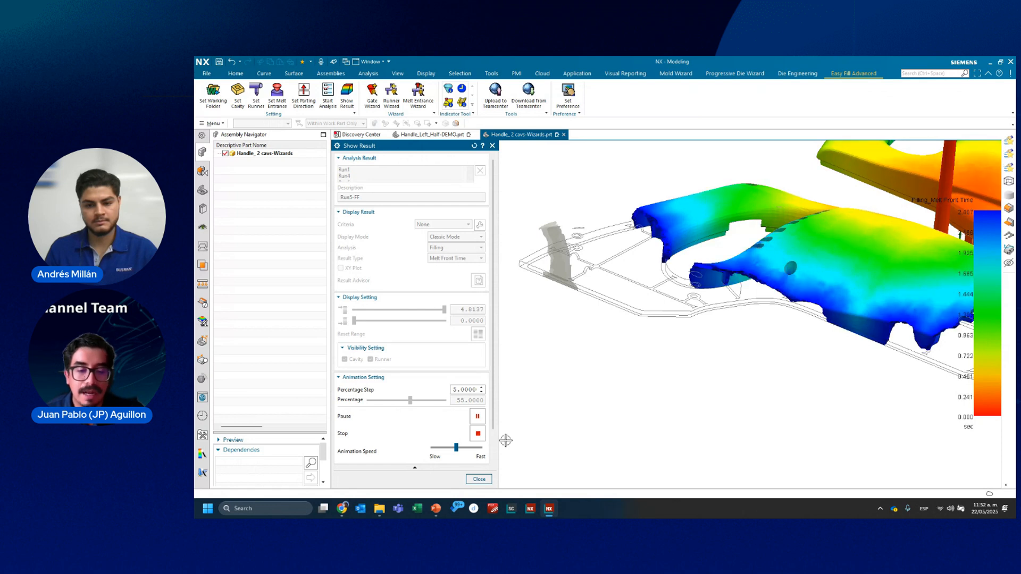
left_click(477, 434)
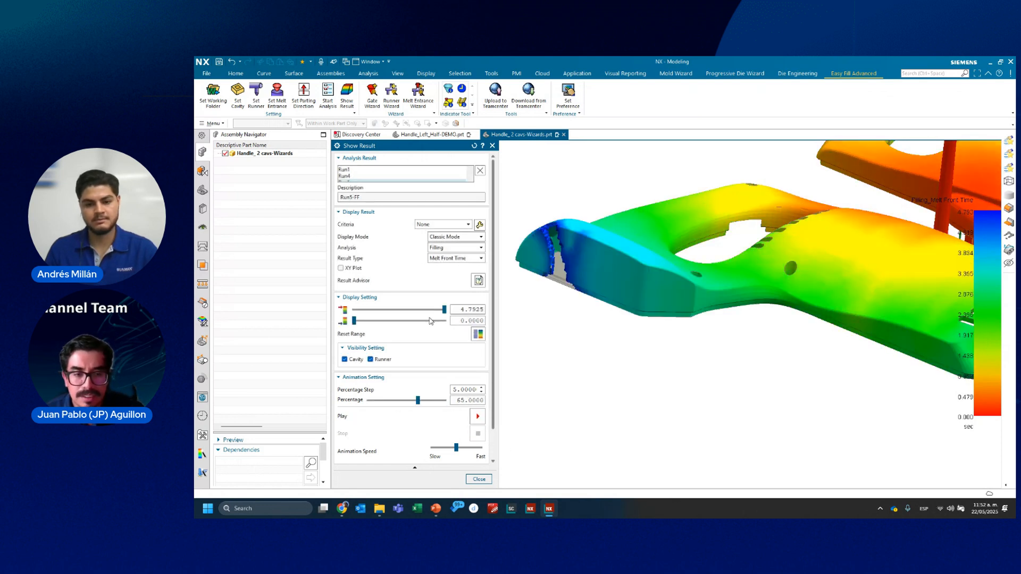
- Show the Sprue Pressure XY plot for the filling analysis and hide it again
left_click(354, 269)
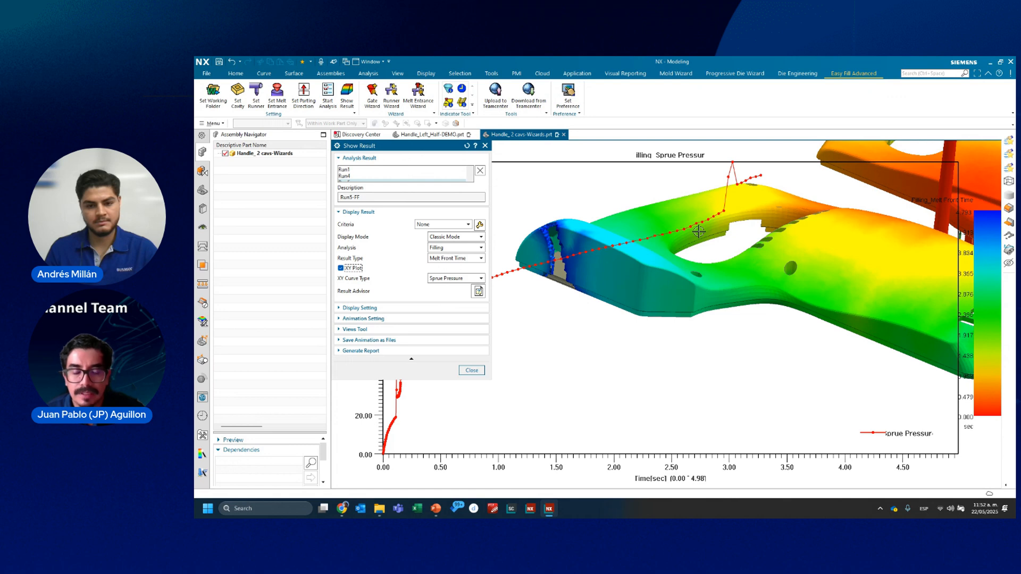
left_click(361, 267)
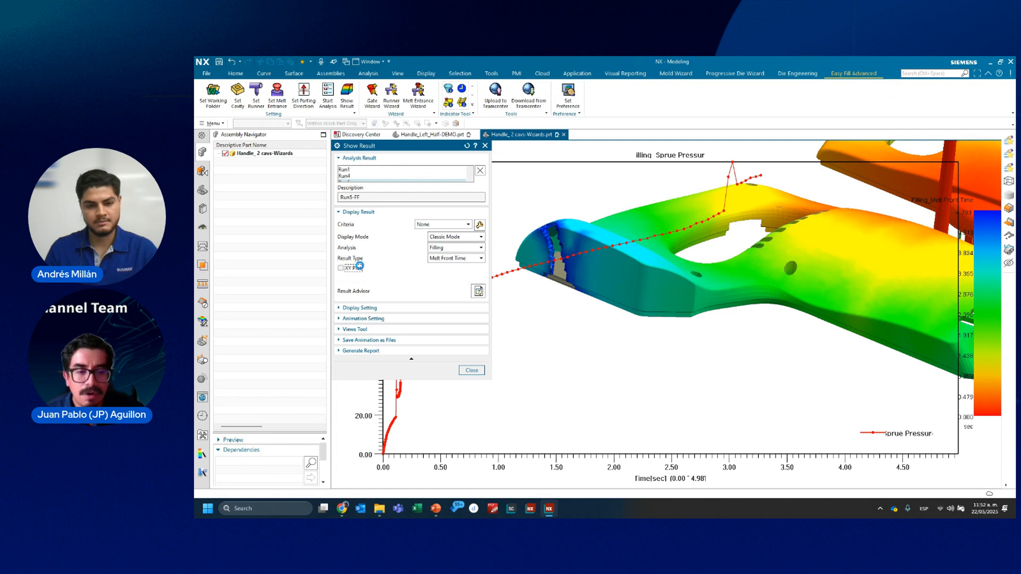
left_click(466, 248)
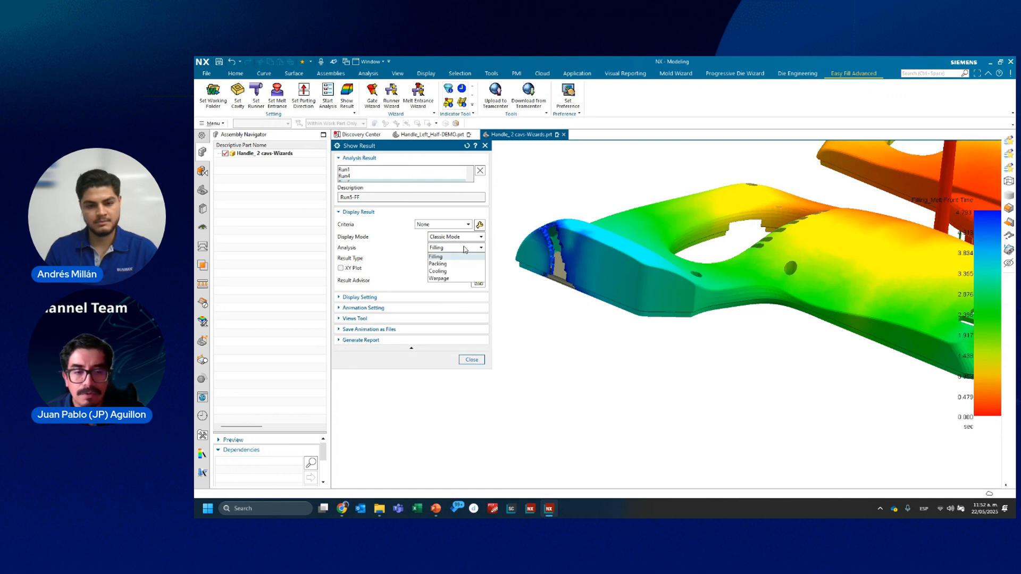
left_click(411, 282)
- Display the Gate Contribution result of the filling analysis, followed by its Pressure result
left_click(464, 259)
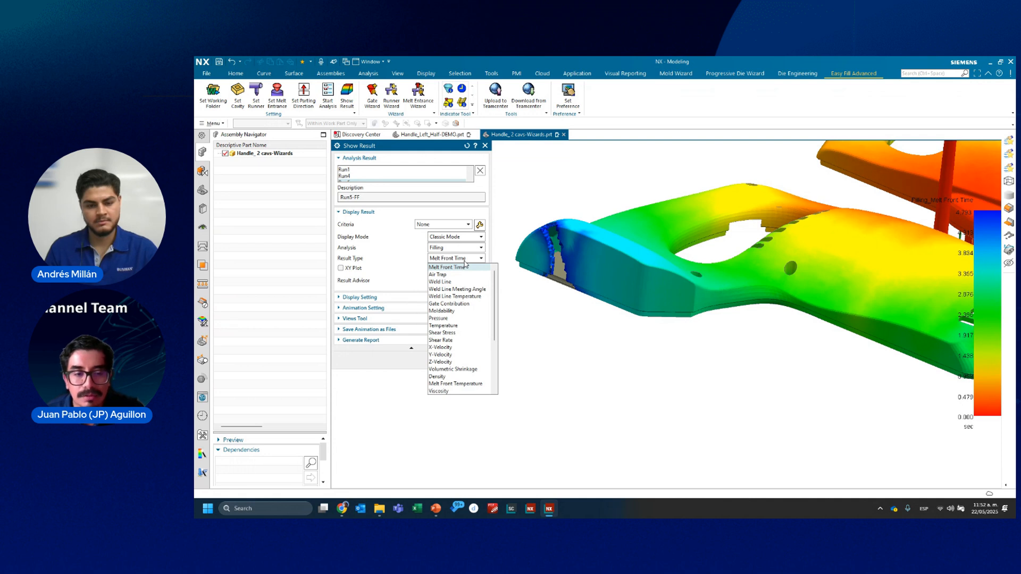
left_click(467, 303)
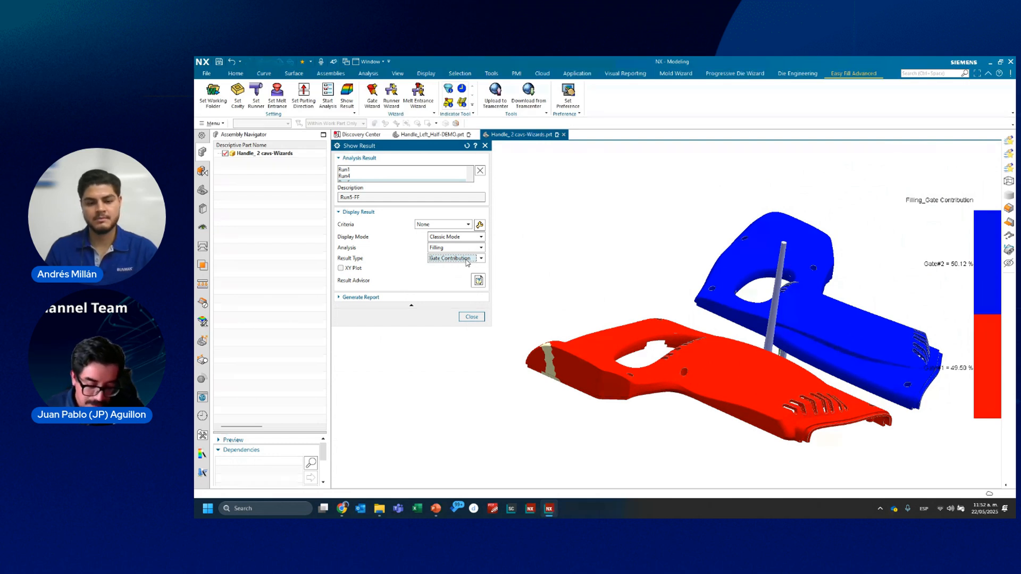
left_click(467, 260)
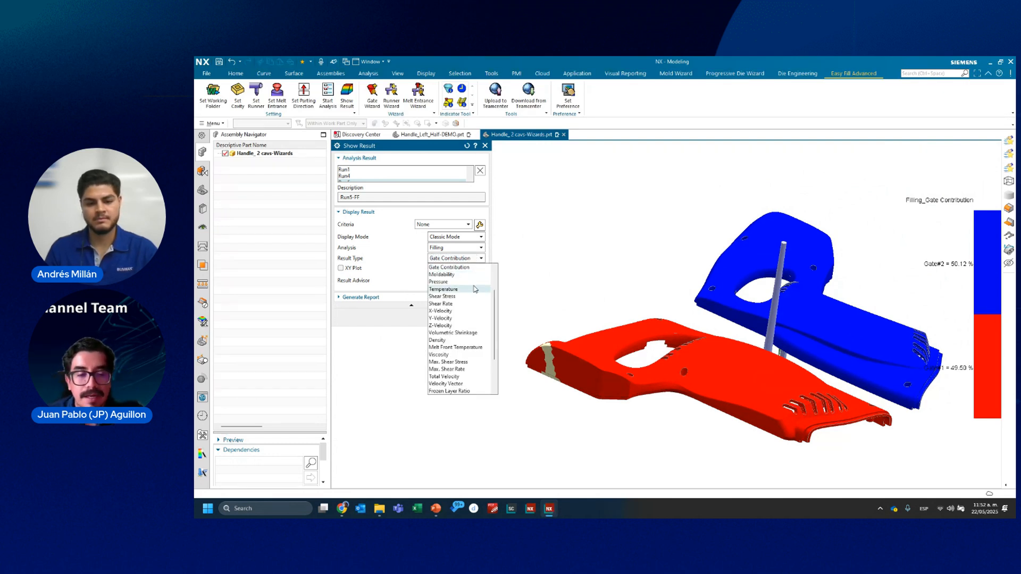
left_click(457, 282)
- Display the filling analysis's Center Temperature result and look through the other available result types
left_click(477, 260)
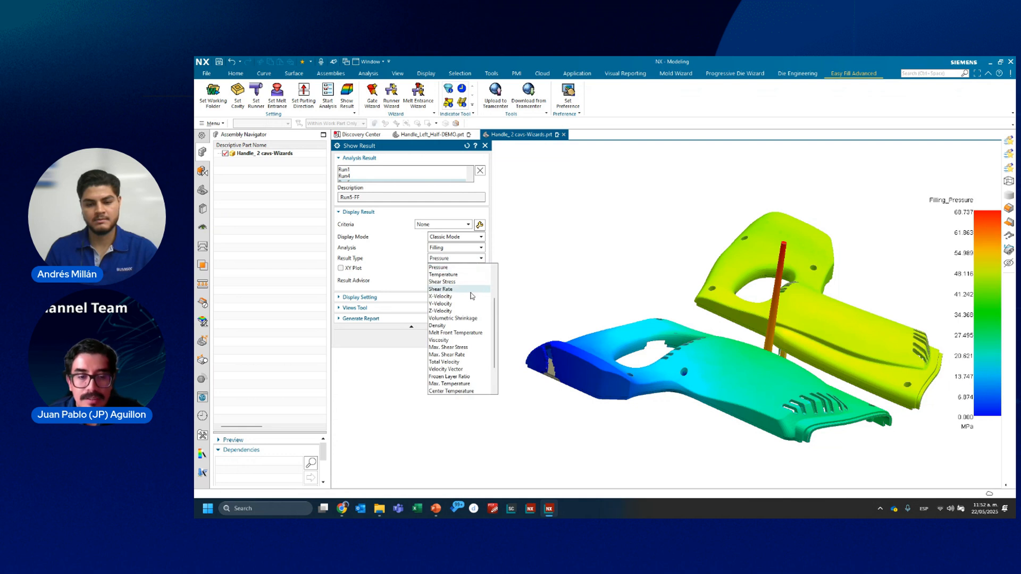
scroll(472, 296, "down", 1)
left_click(467, 371)
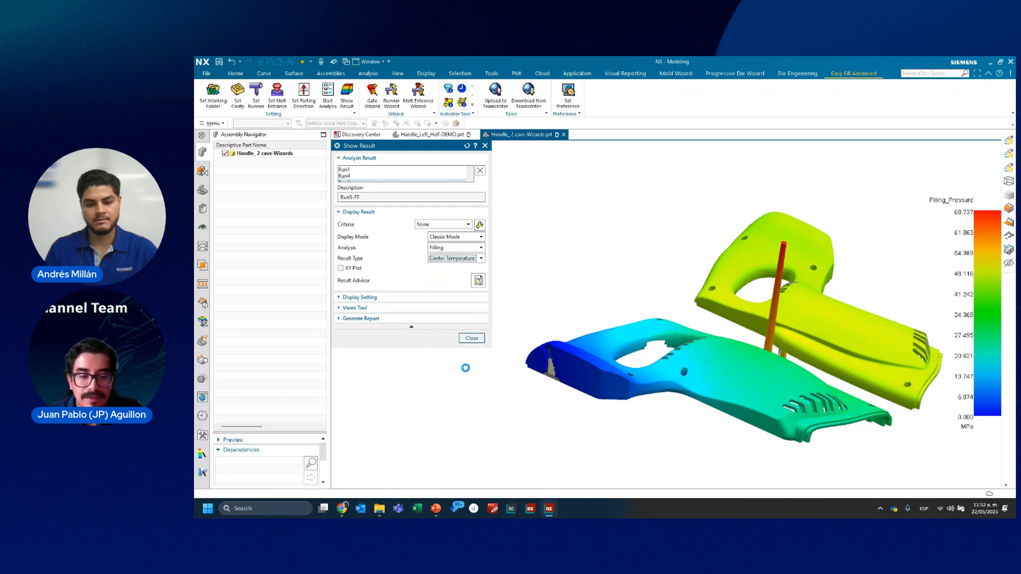
left_click(471, 260)
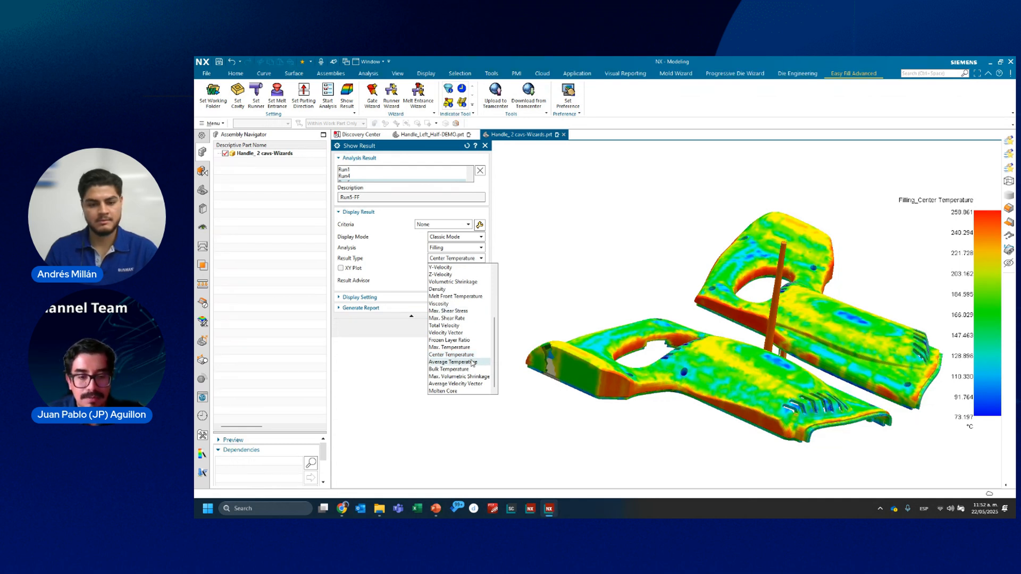
scroll(473, 362, "up", 3)
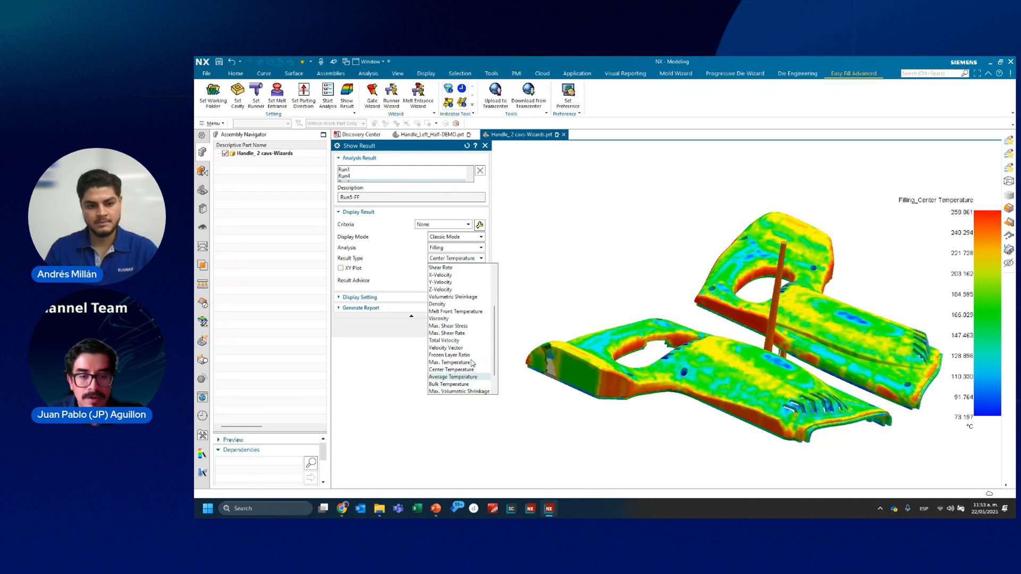
left_click(450, 259)
- Switch the results to the Packing analysis, display its Pressure result, and check the other packing result types
left_click(443, 249)
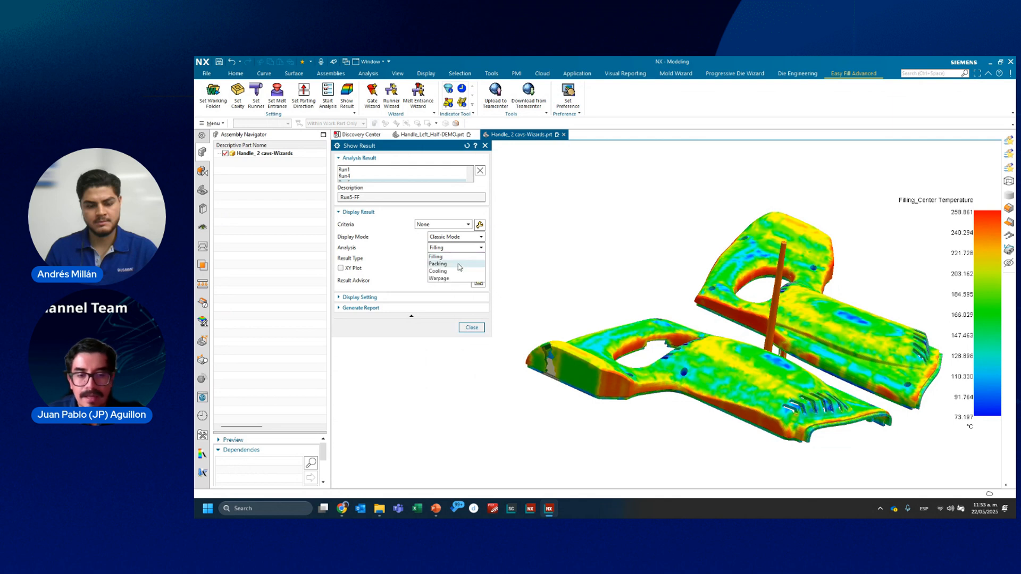
left_click(456, 265)
left_click(471, 259)
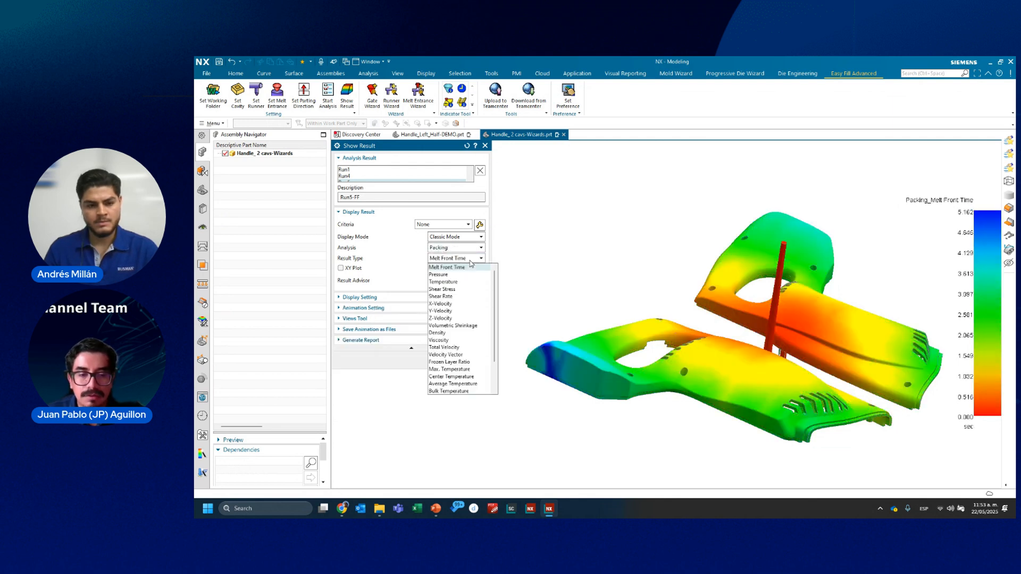
left_click(456, 275)
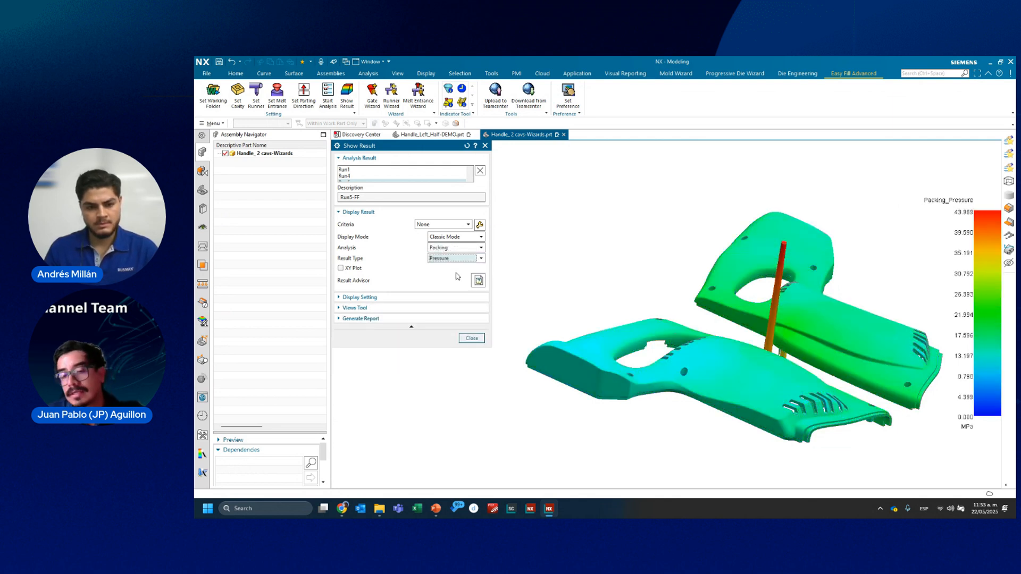
left_click(469, 261)
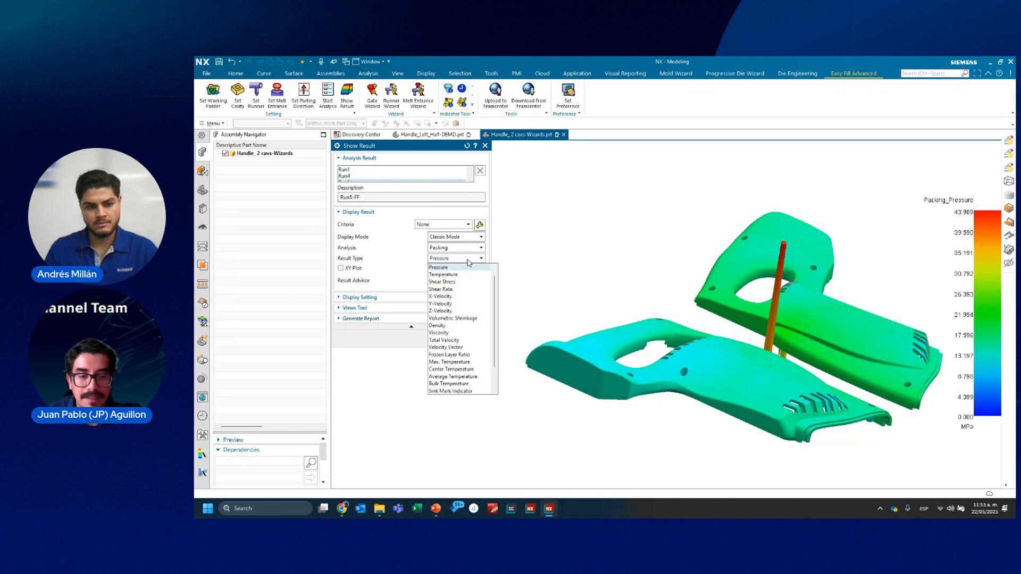
- Switch the results to the Cooling analysis and display Time to Reach Ejection Temperature
left_click(472, 249)
left_click(457, 269)
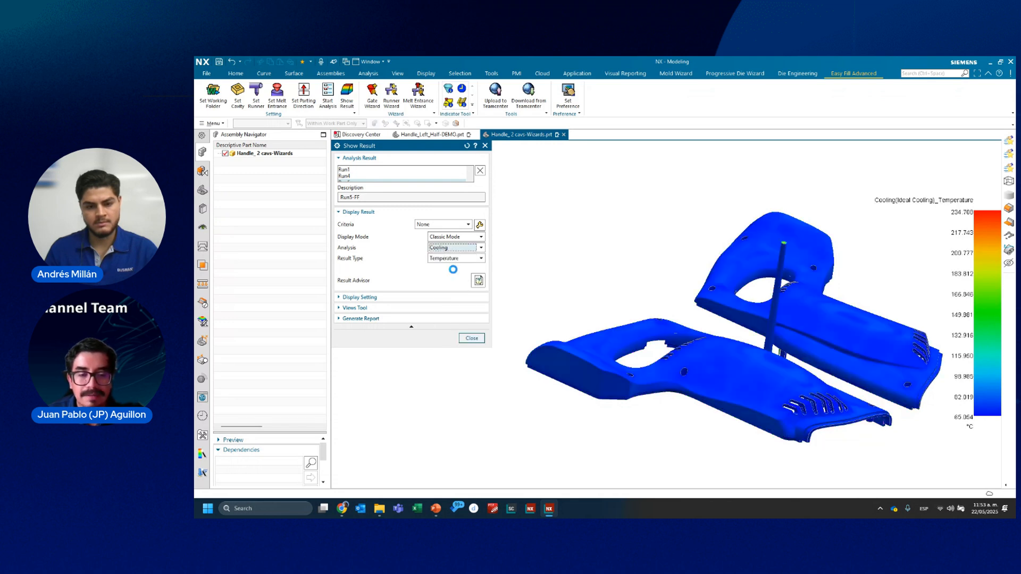
left_click(473, 259)
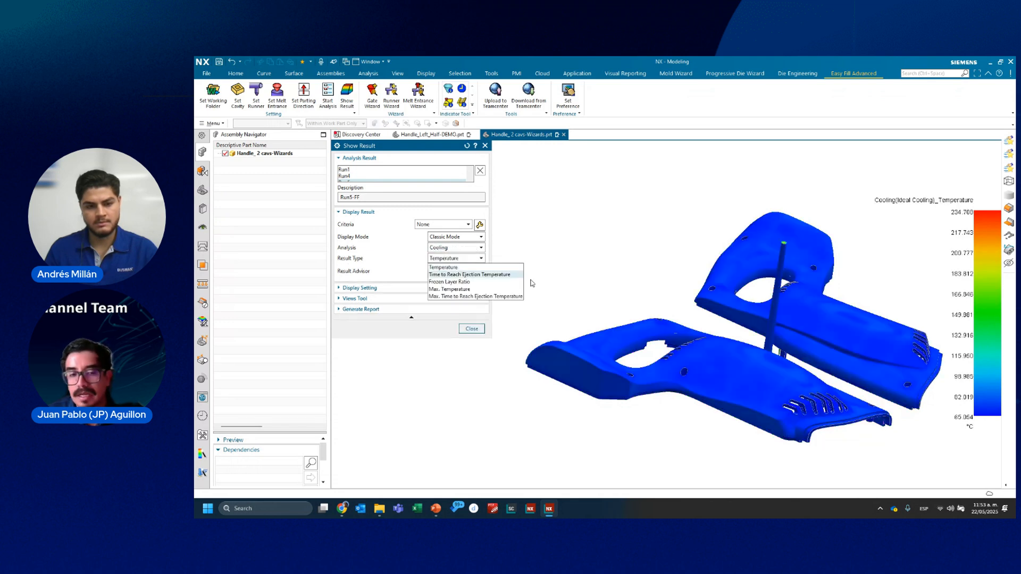
left_click(477, 276)
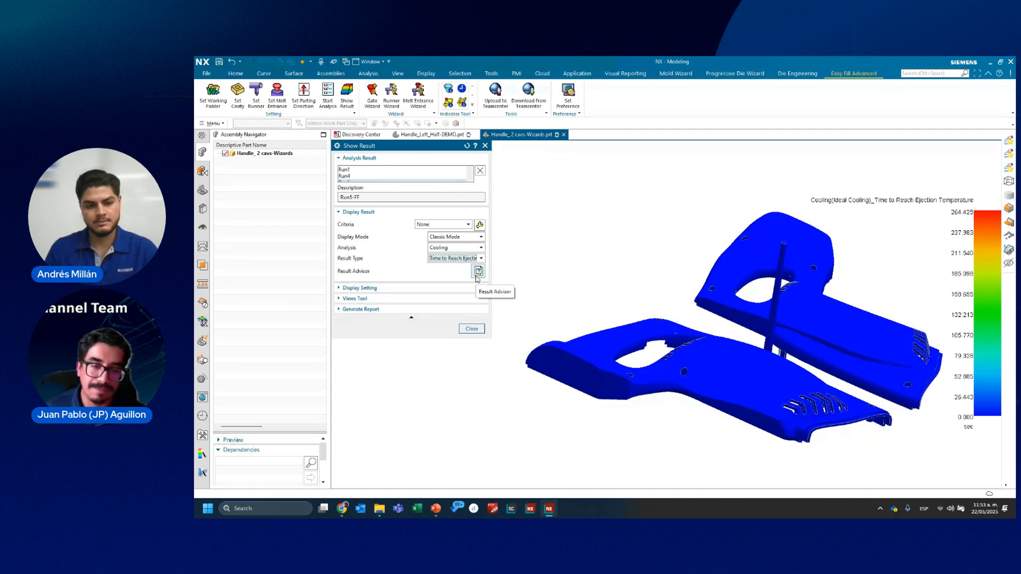
- Display the Warpage analysis's Total Displacement result, examine the deformation at the vented ends of both handles, and close the results
left_click(456, 247)
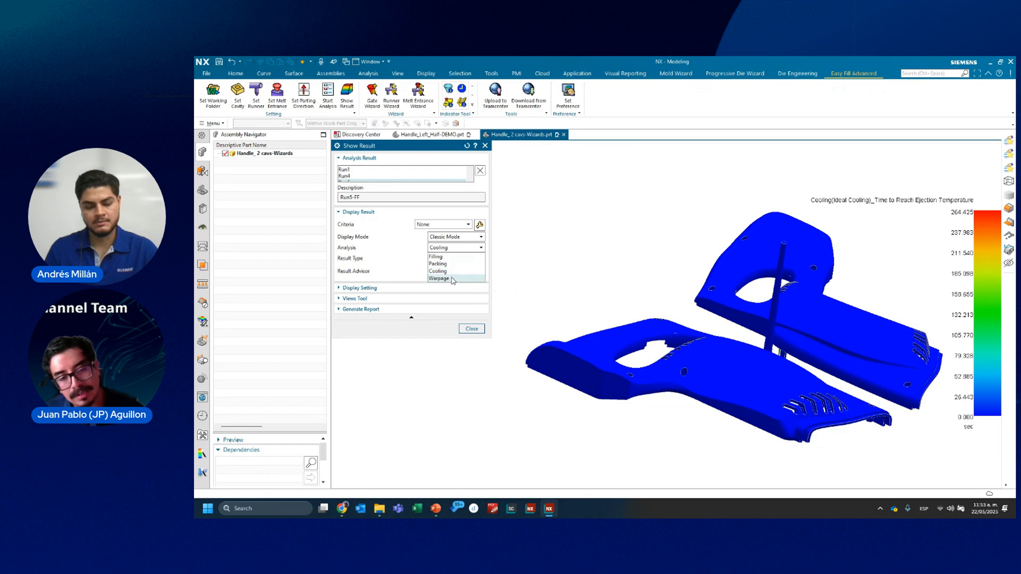
left_click(452, 276)
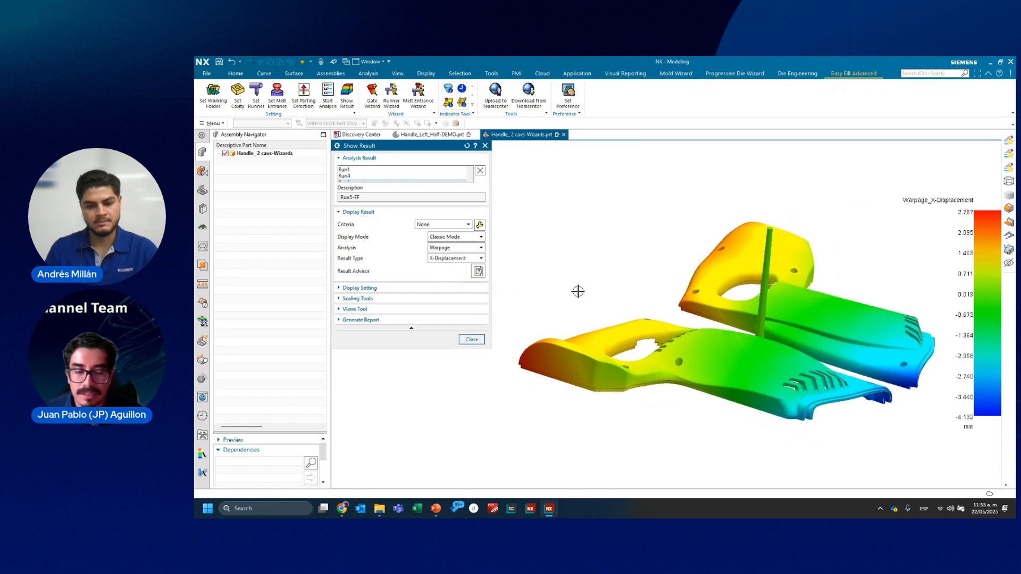
left_click(467, 259)
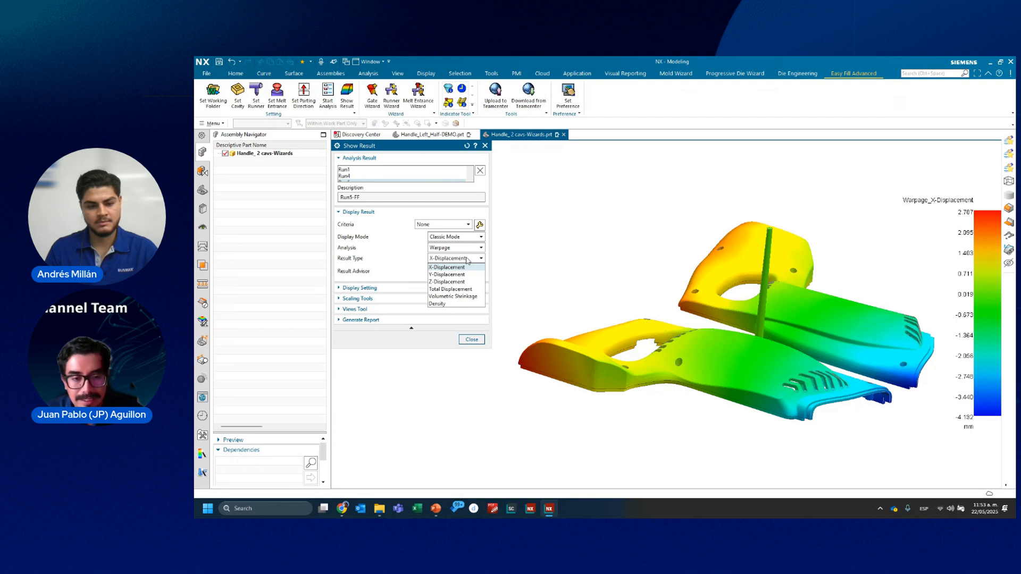
left_click(450, 288)
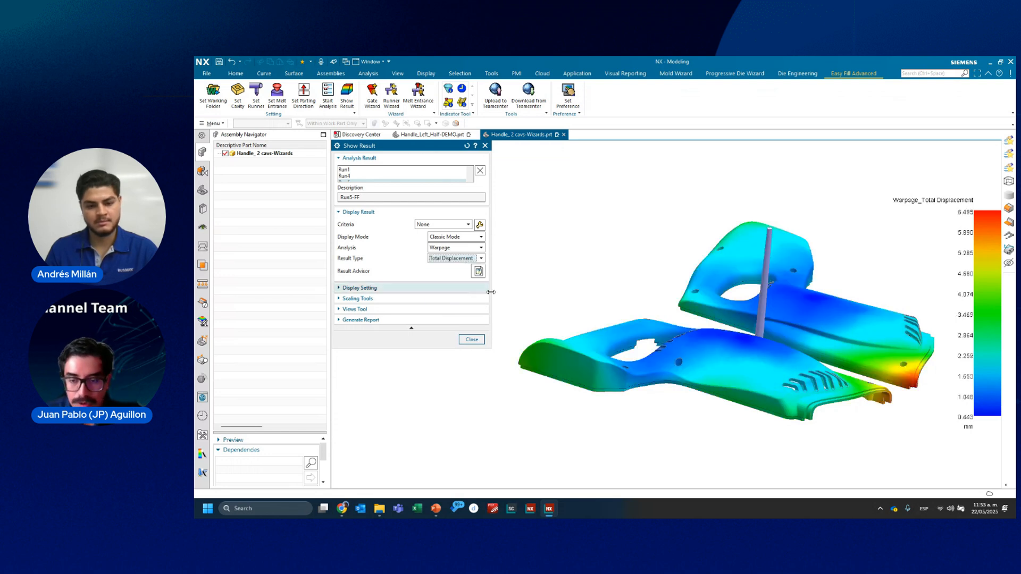
middle_click_drag(691, 310, 882, 250)
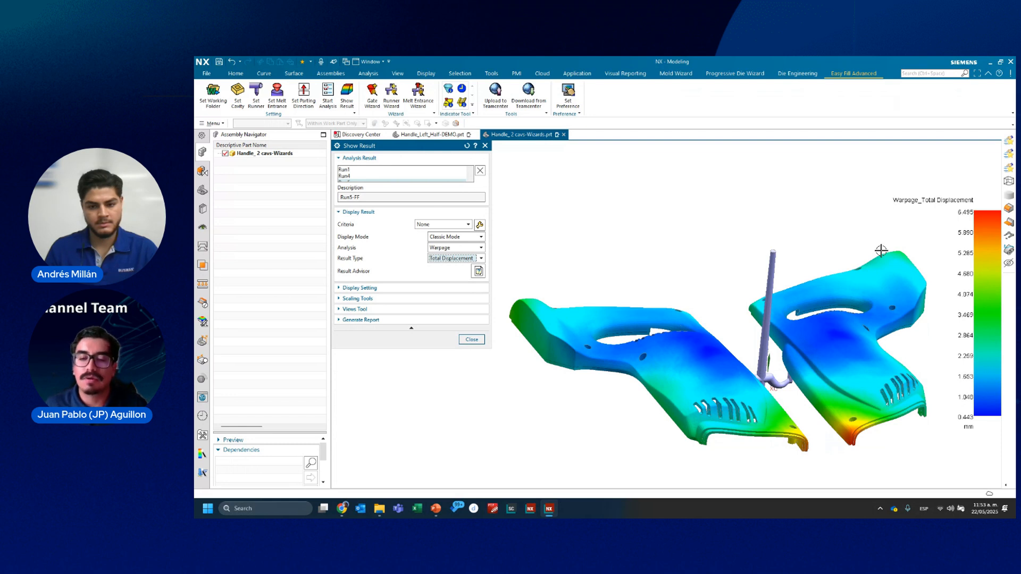
middle_click_drag(809, 470, 835, 424)
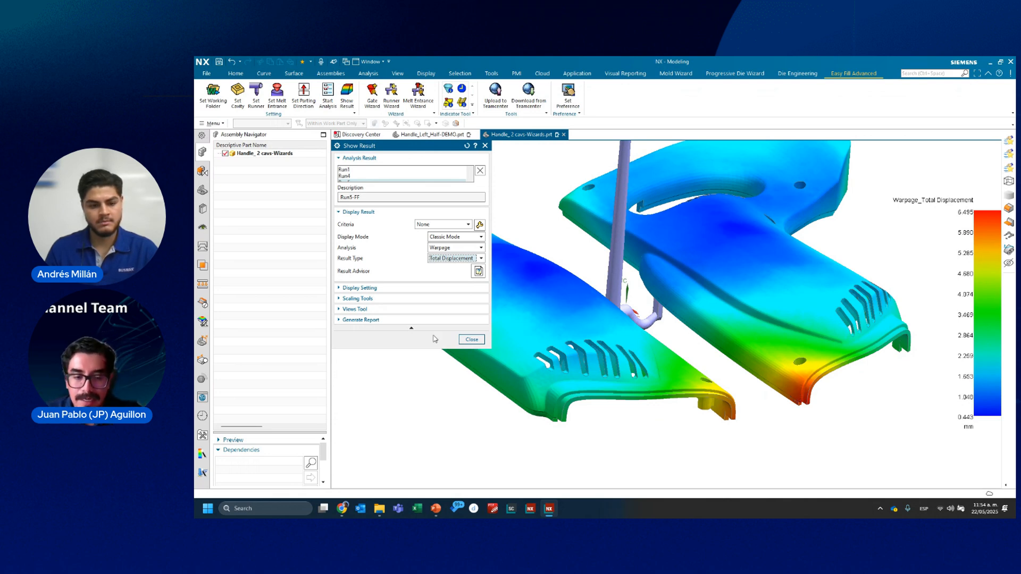
left_click(472, 339)
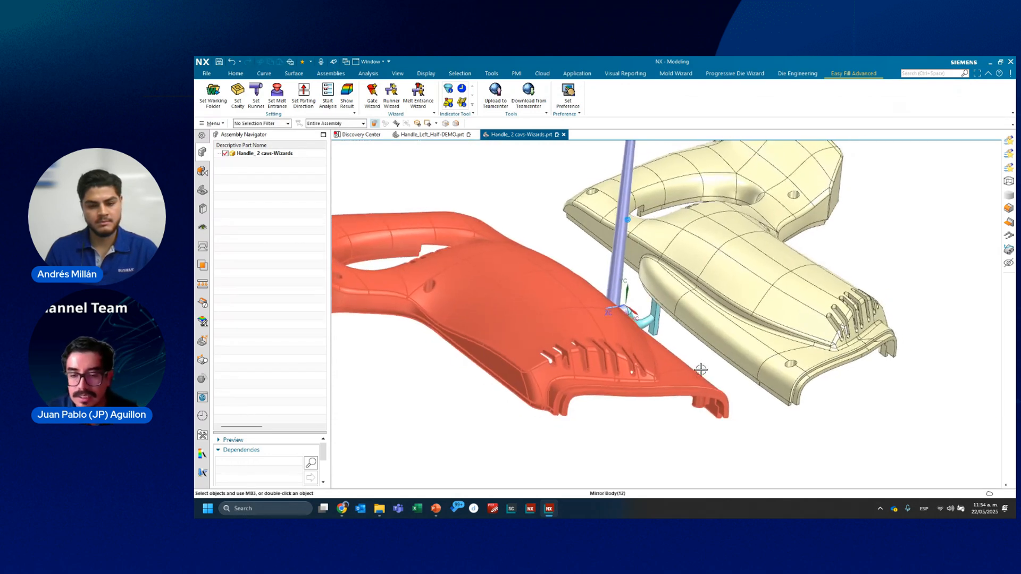
scroll(691, 372, "up", 5)
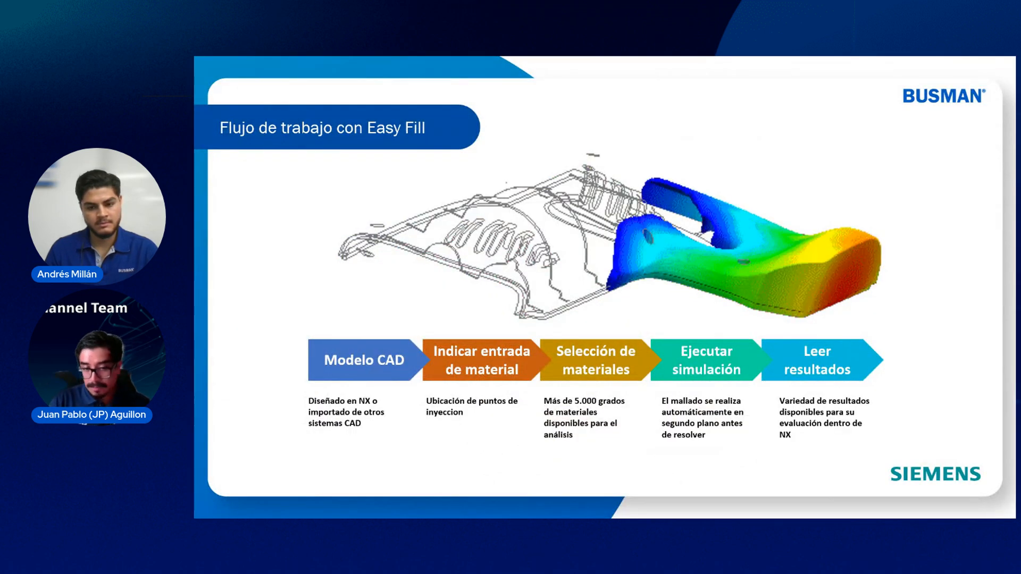
key("Right")
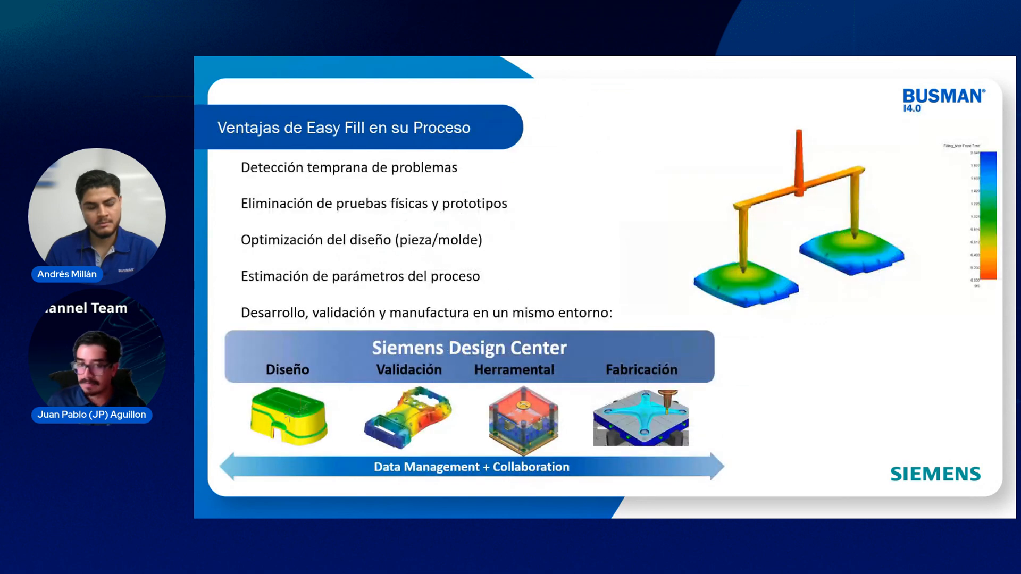
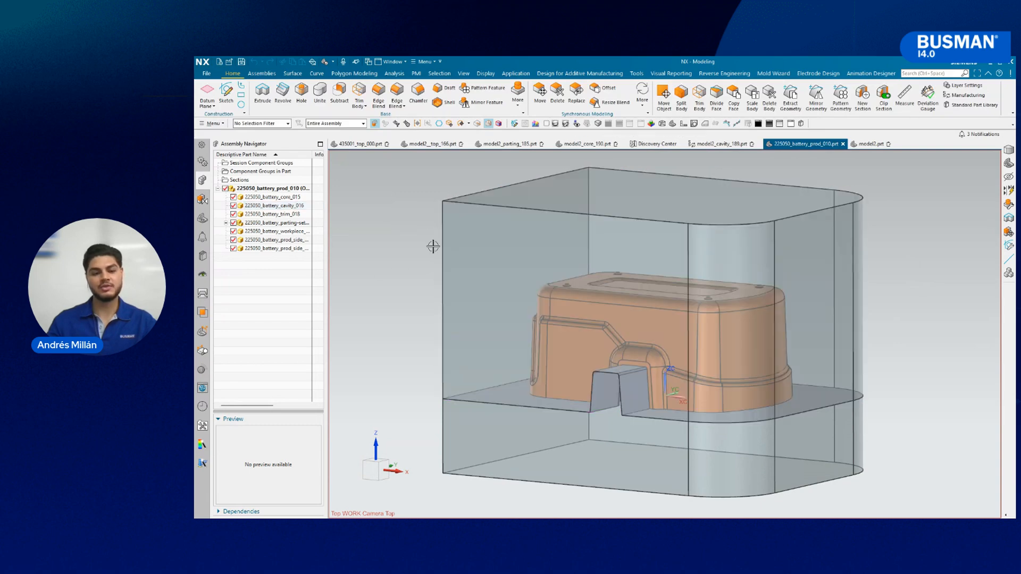
- Open the battery cavity component in its own window and create a Manufacturing setup with the cam_general configuration and mill_planar
right_click(536, 229)
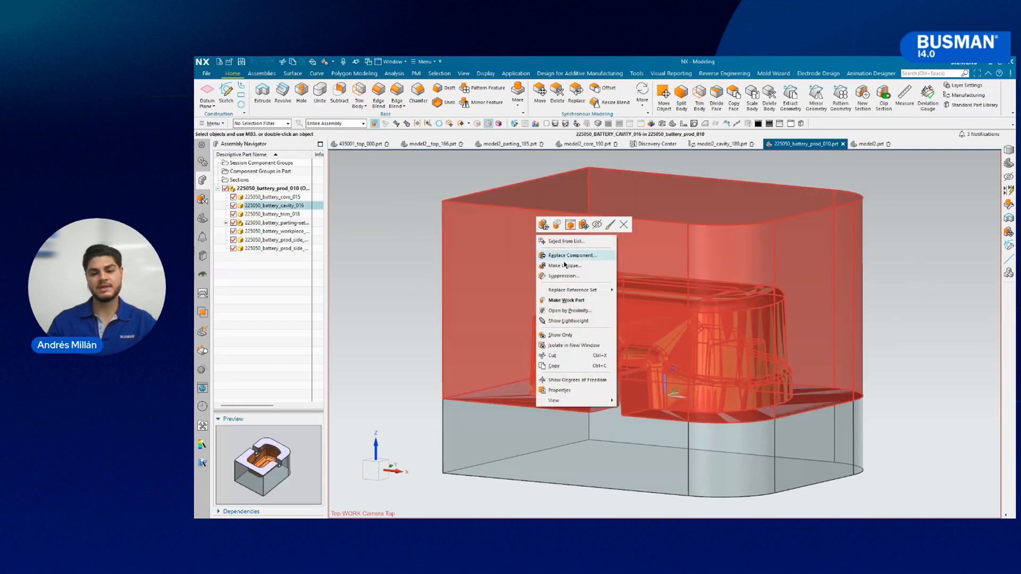
left_click(572, 224)
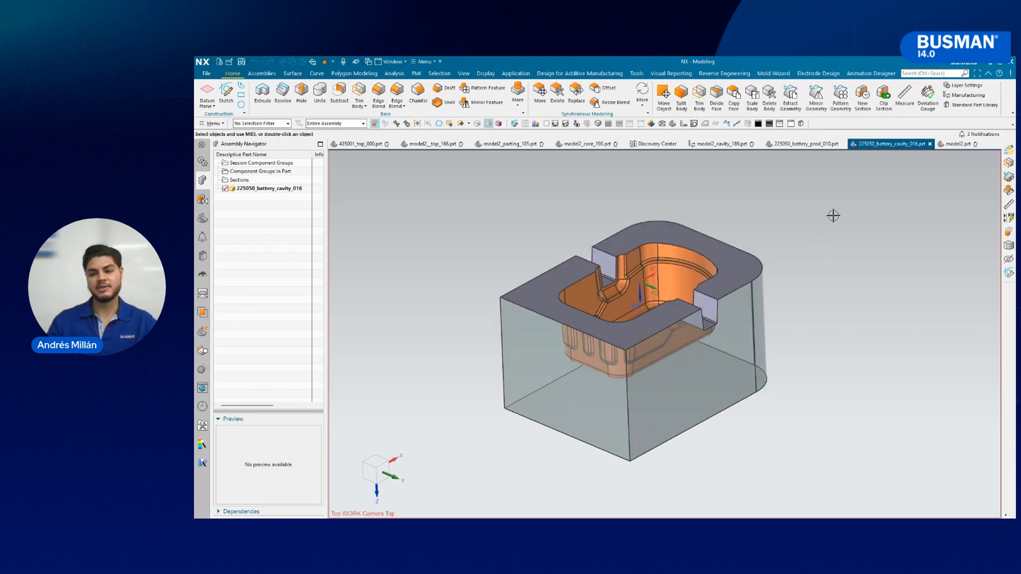
left_click(969, 96)
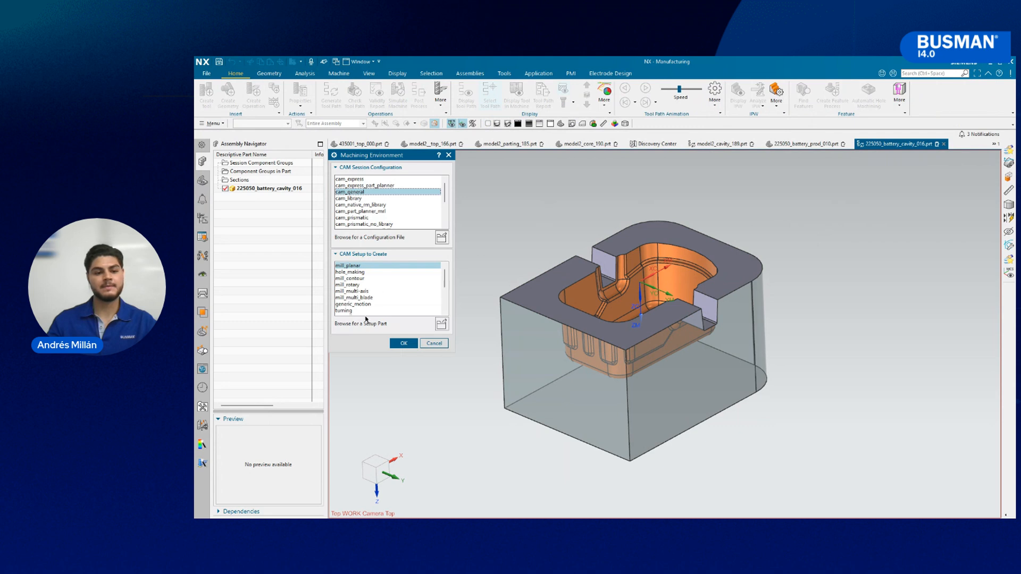
left_click(403, 343)
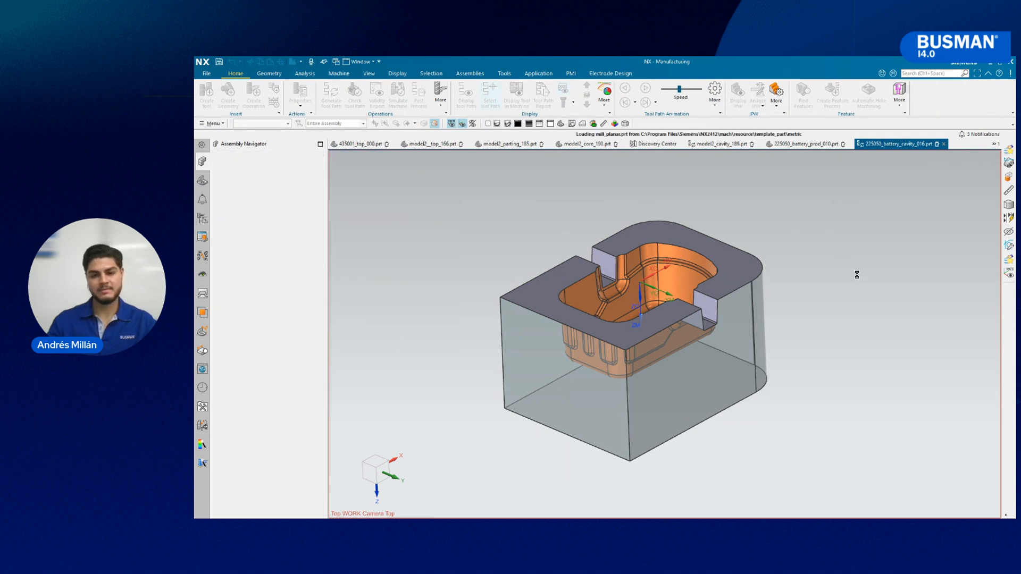
middle_click_drag(531, 235, 535, 225)
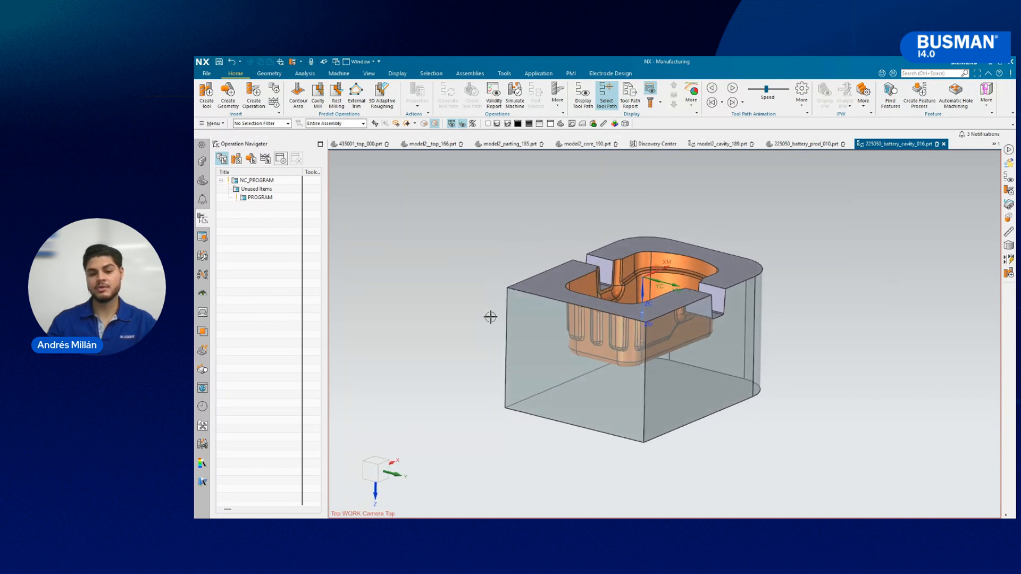
scroll(795, 385, "up", 4)
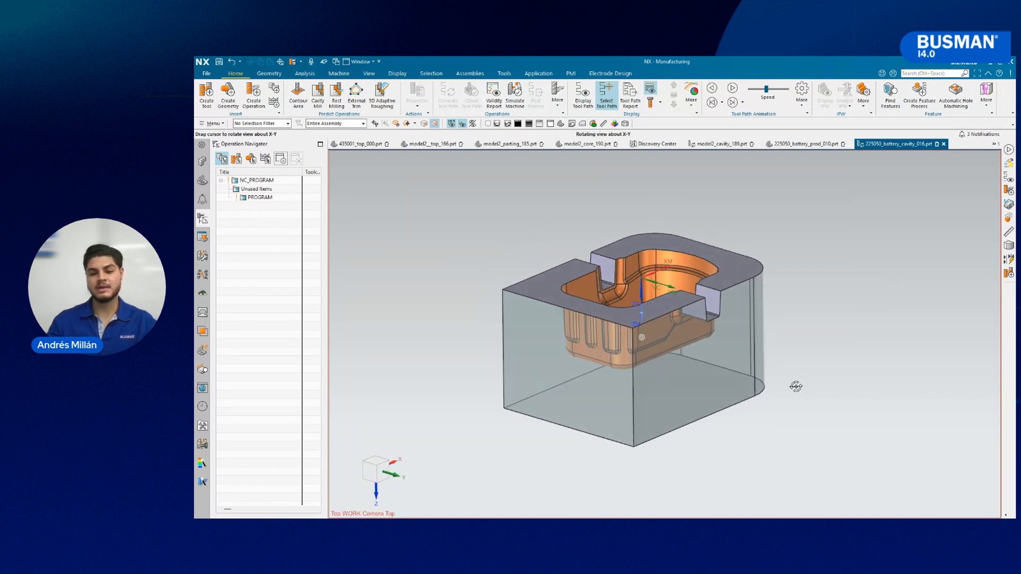
scroll(576, 206, "up", 1)
scroll(575, 207, "up", 1)
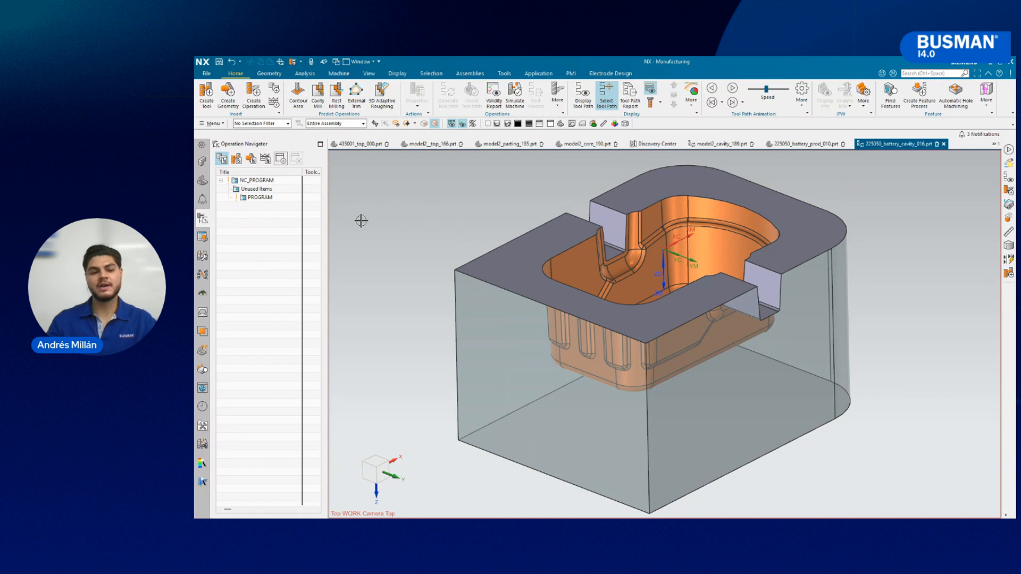
- Display the geometry view of the operations, expand MCS_MAIN and WORKPIECE, and delete MCS_LOCAL
left_click(252, 162)
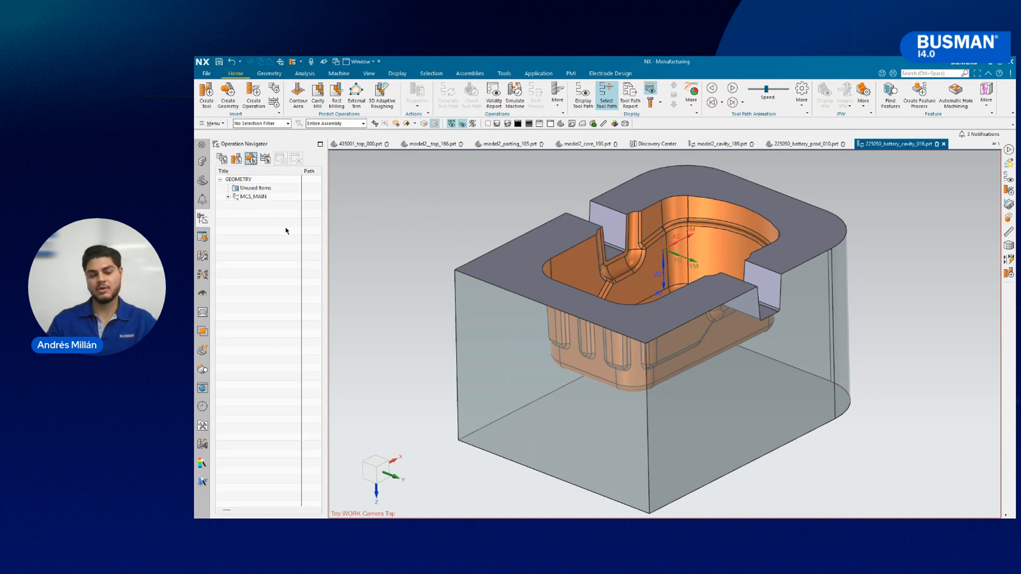
left_click(228, 197)
left_click(236, 205)
left_click(269, 214)
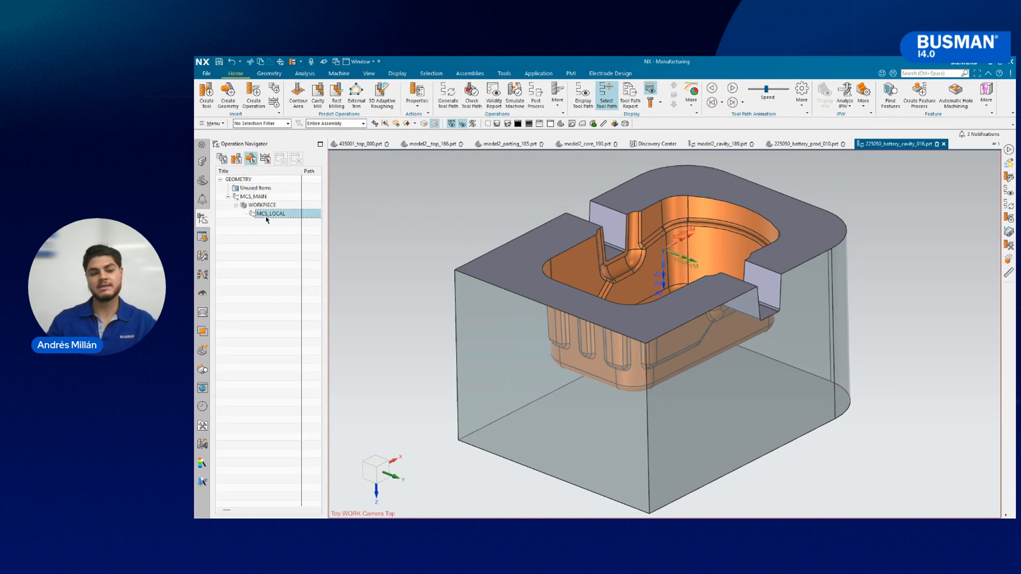
right_click(268, 215)
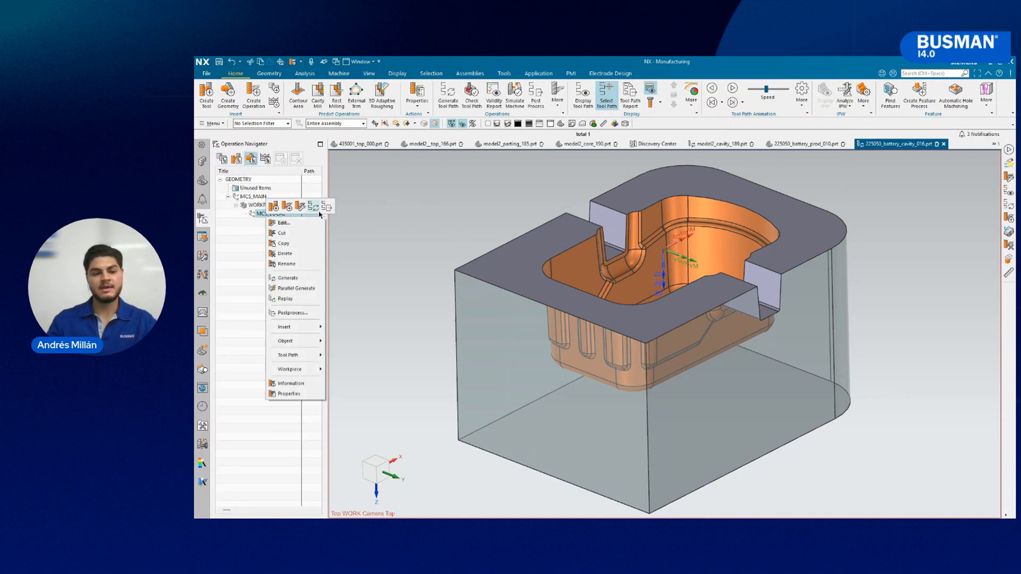
left_click(285, 254)
- Edit WORKPIECE and specify the solid cavity block as its part geometry
double_click(275, 208)
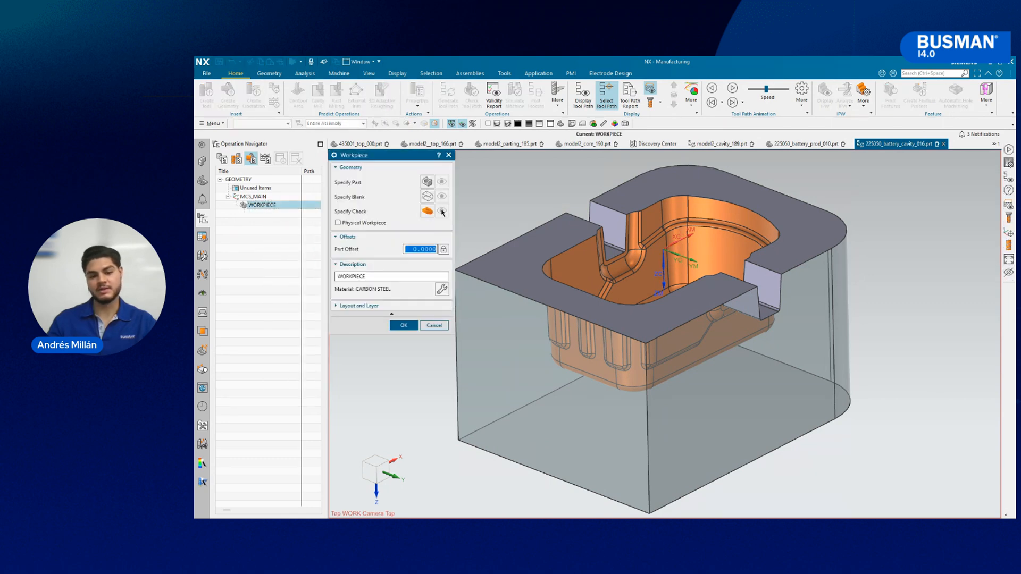
left_click(428, 183)
left_click(471, 251)
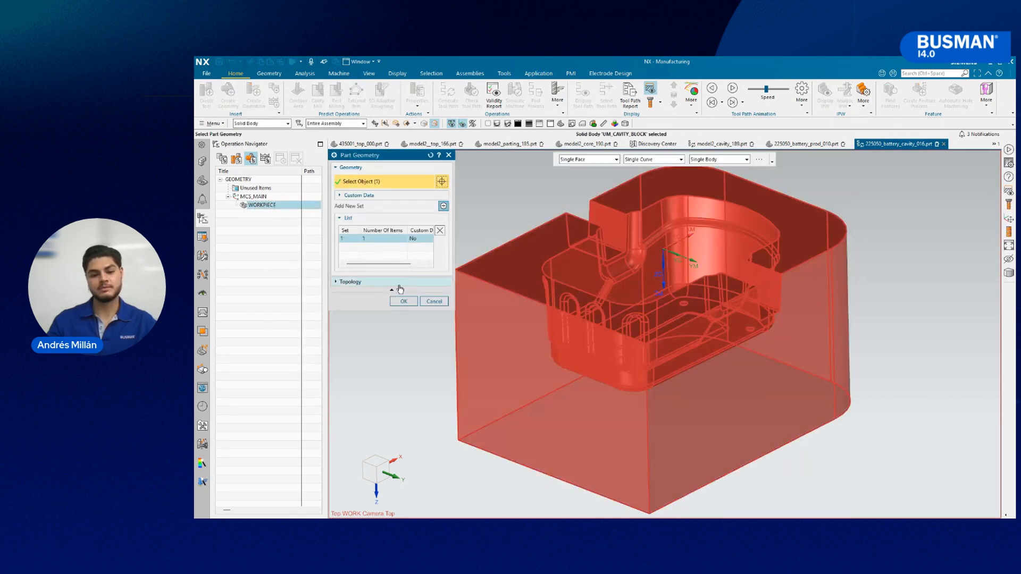
left_click(403, 301)
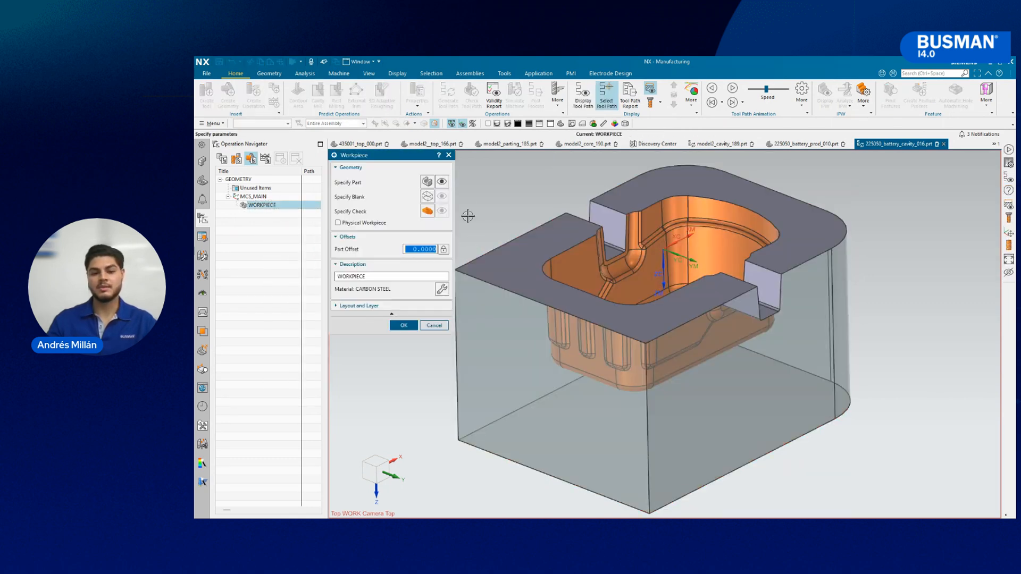
- Define the WORKPIECE blank as a Bounding Block and accept the workpiece definition
left_click(427, 196)
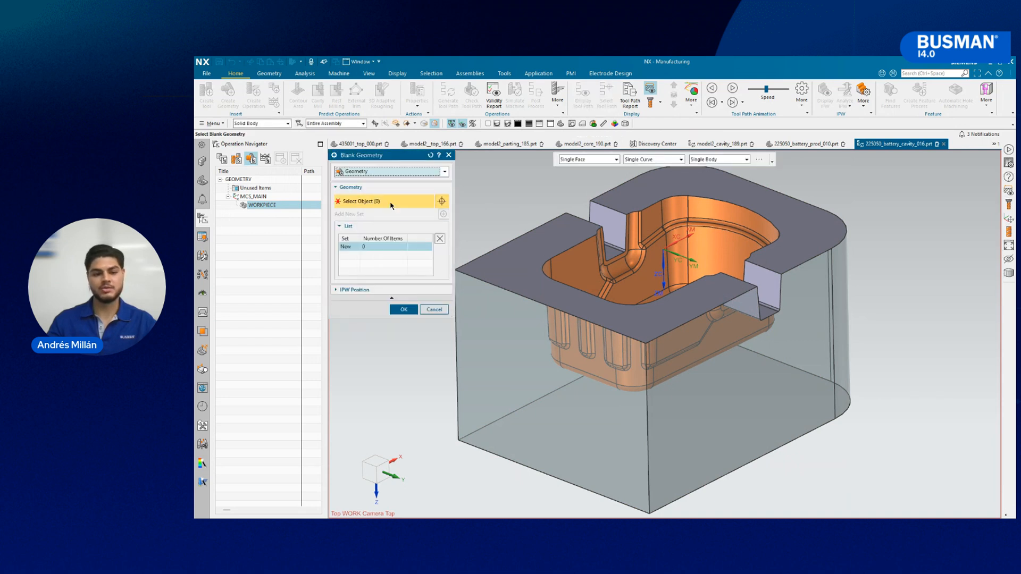
left_click(404, 172)
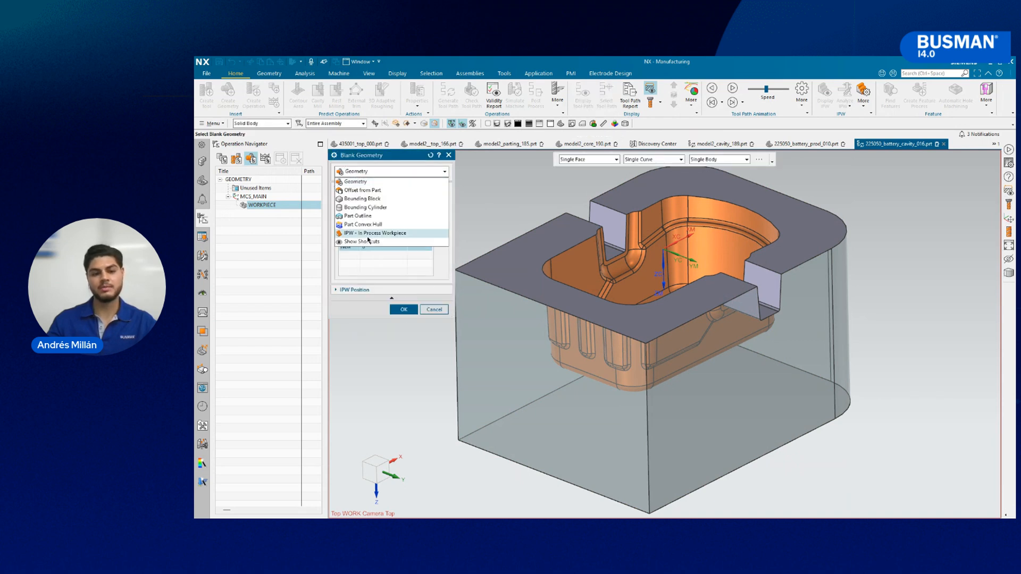
left_click(362, 199)
left_click(403, 382)
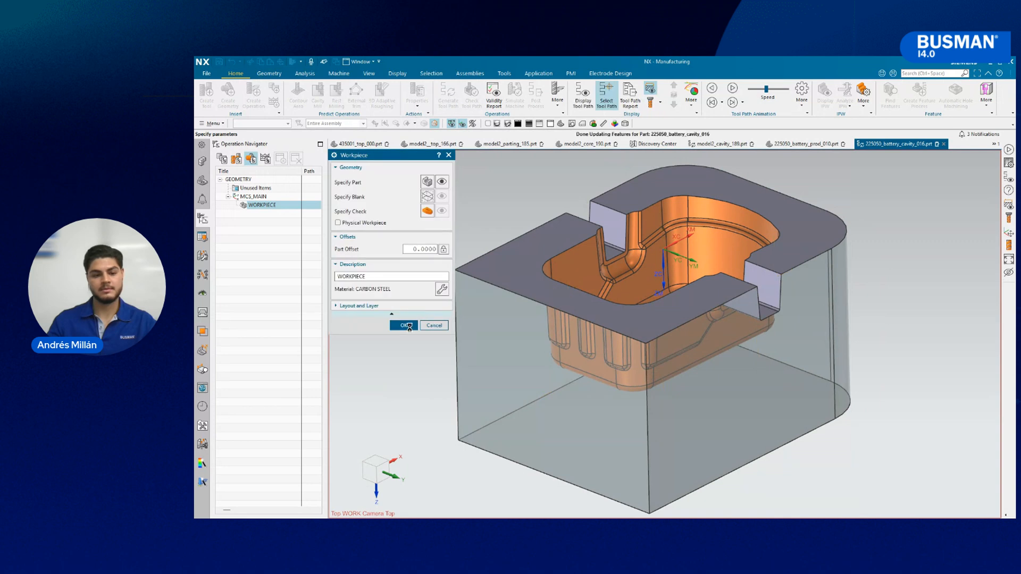
left_click(404, 325)
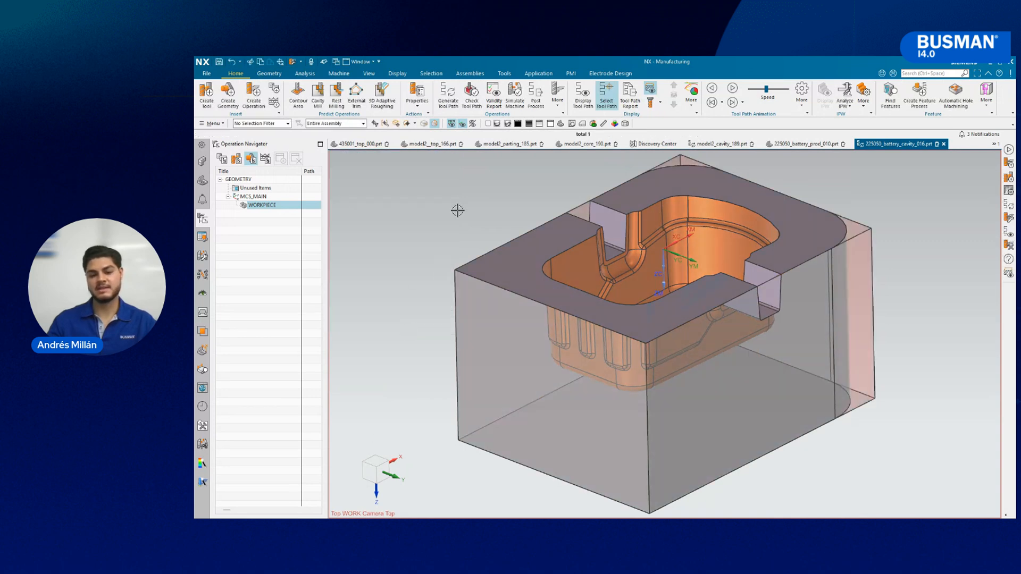
- Create a MILL tool of type mill_planar, flip its preview upright and move it above the cavity opening
left_click(236, 159)
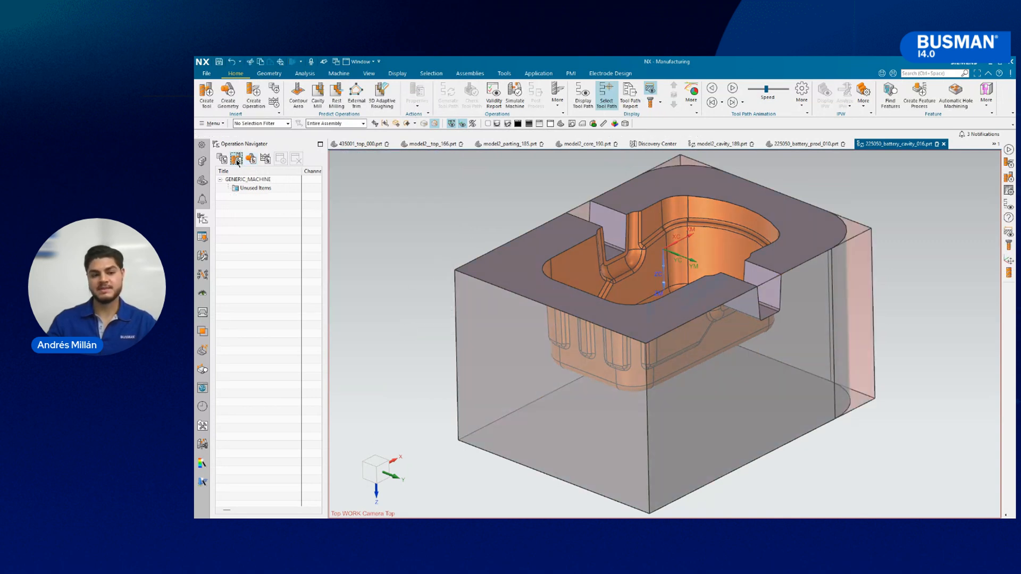
left_click(206, 94)
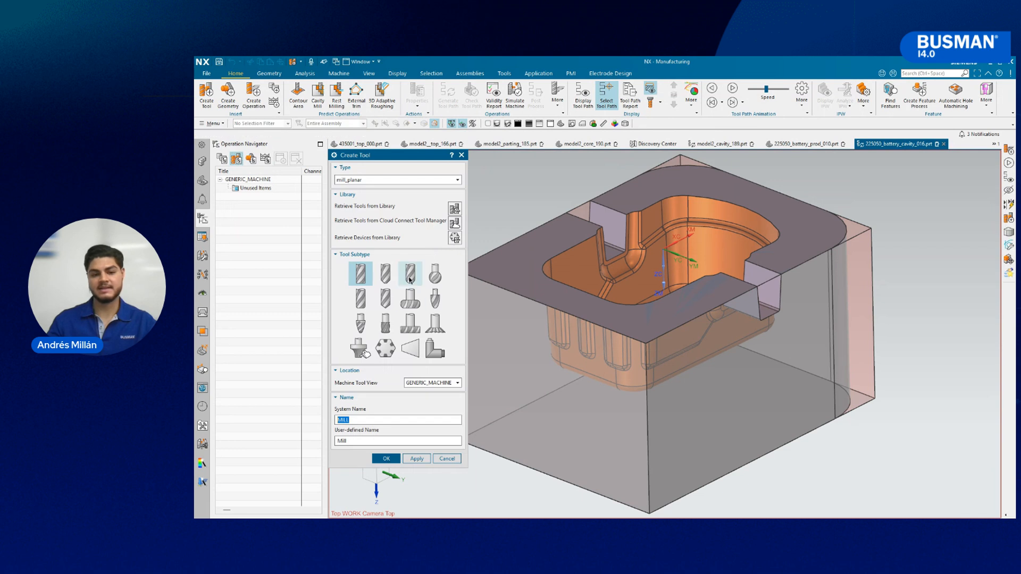
left_click(386, 458)
scroll(688, 351, "down", 2)
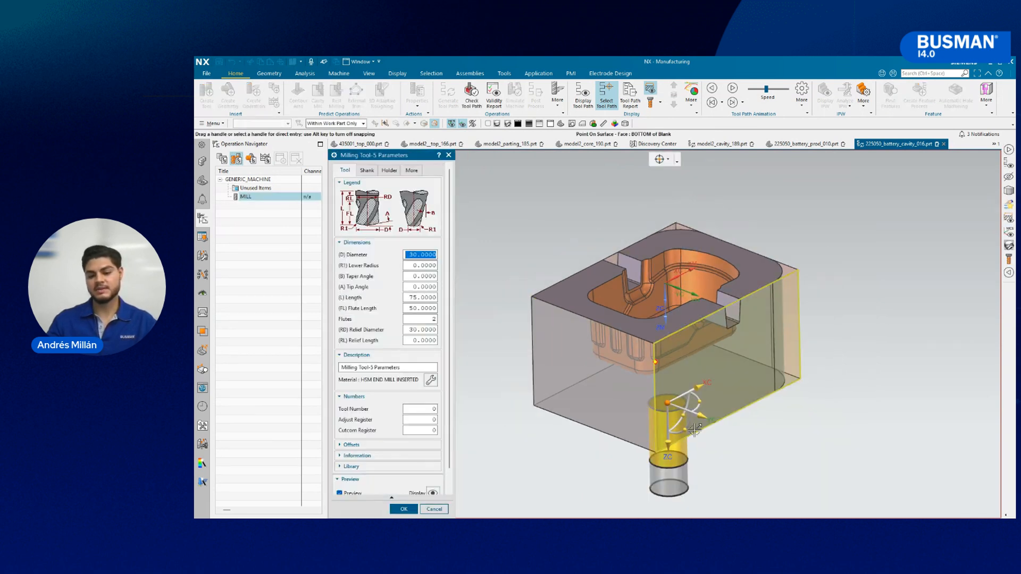
left_click(669, 447)
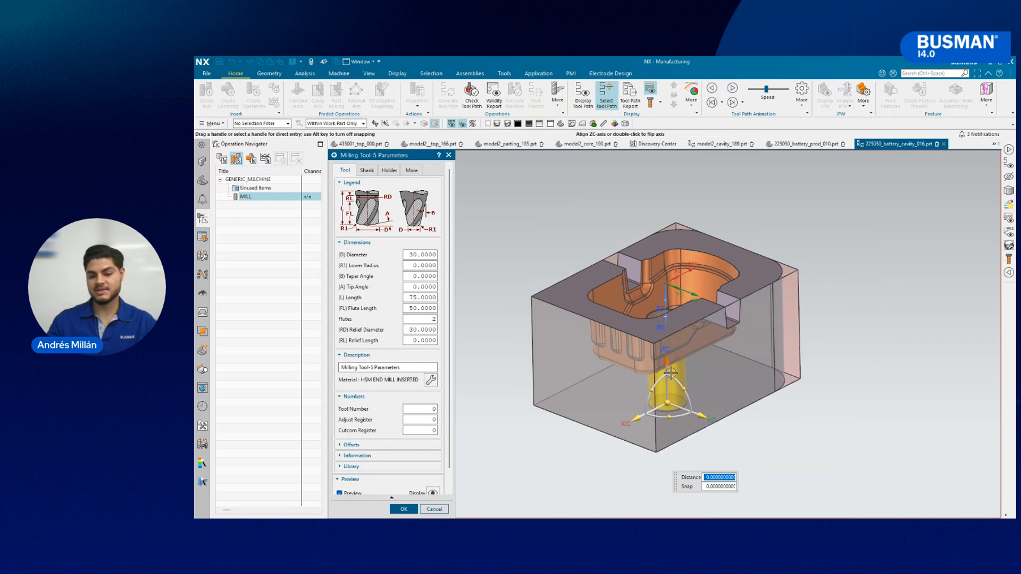
left_click_drag(666, 365, 679, 207)
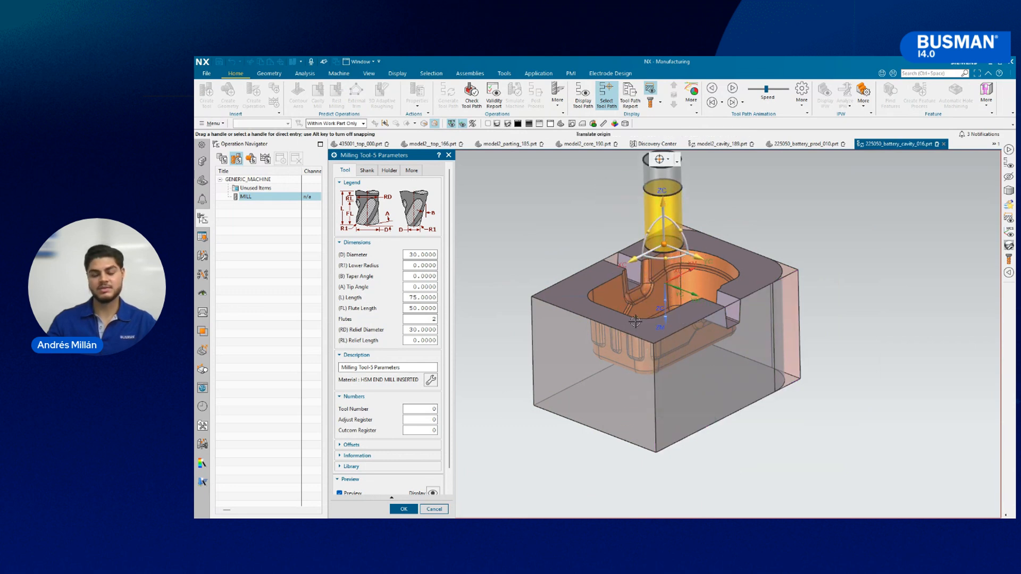
middle_click_drag(702, 179, 678, 226, "shift")
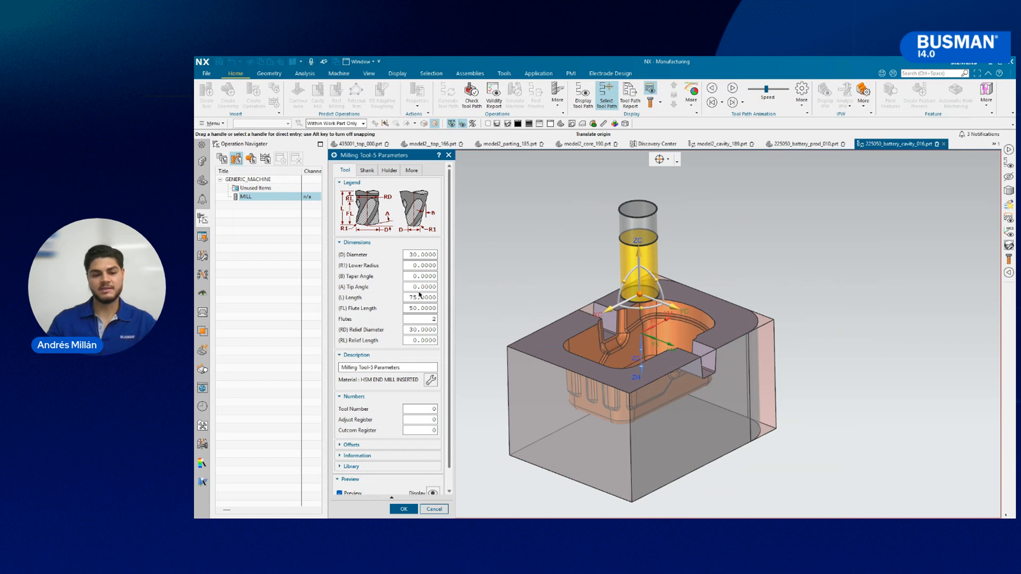
- Set the milling tool's diameter to 12, lower radius to 1 and length to 100
double_click(424, 255)
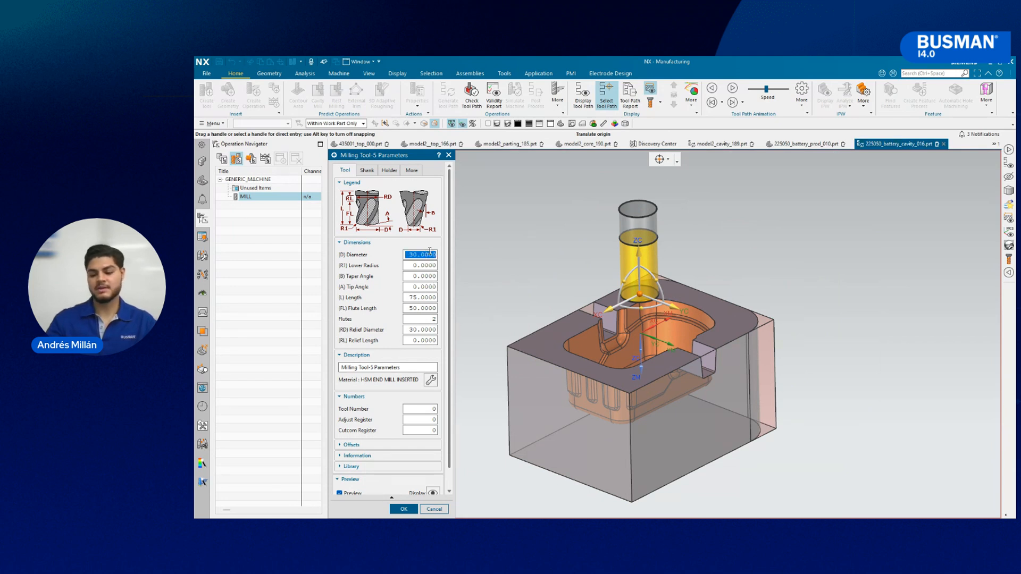
type("12")
key("Return")
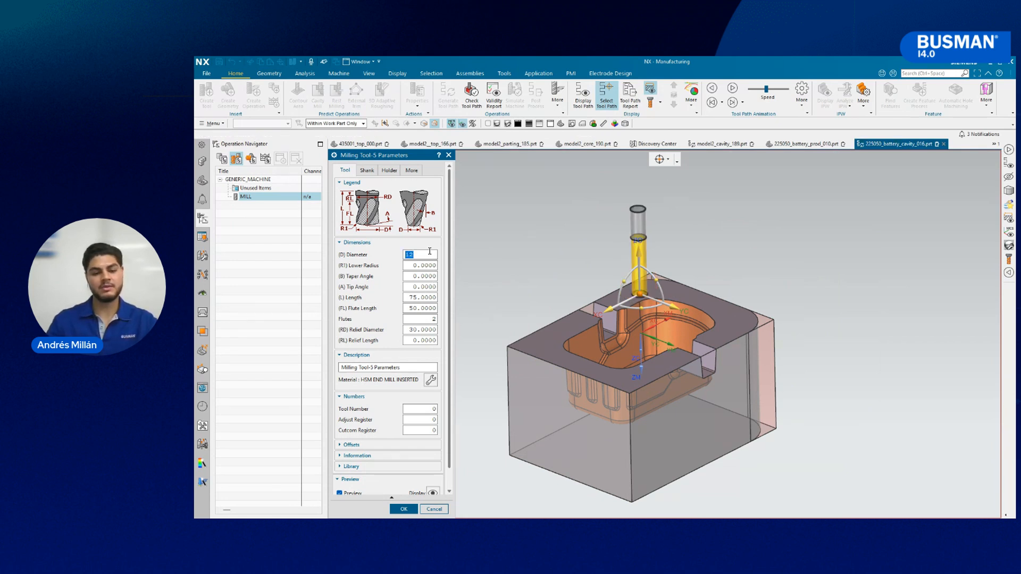
key("Tab")
type("1")
key("Tab")
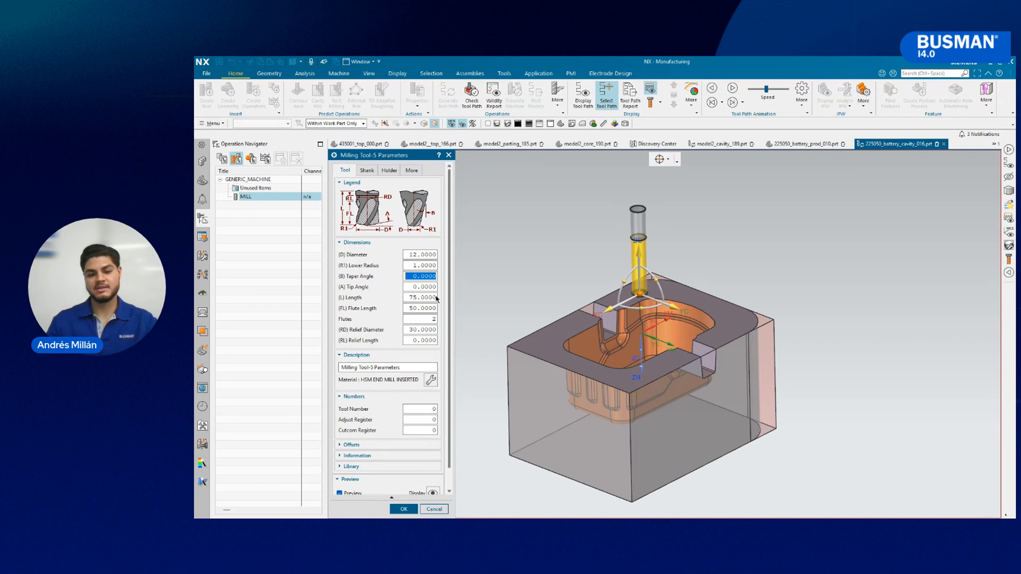
left_click(408, 297)
double_click(407, 297)
key("BackSpace")
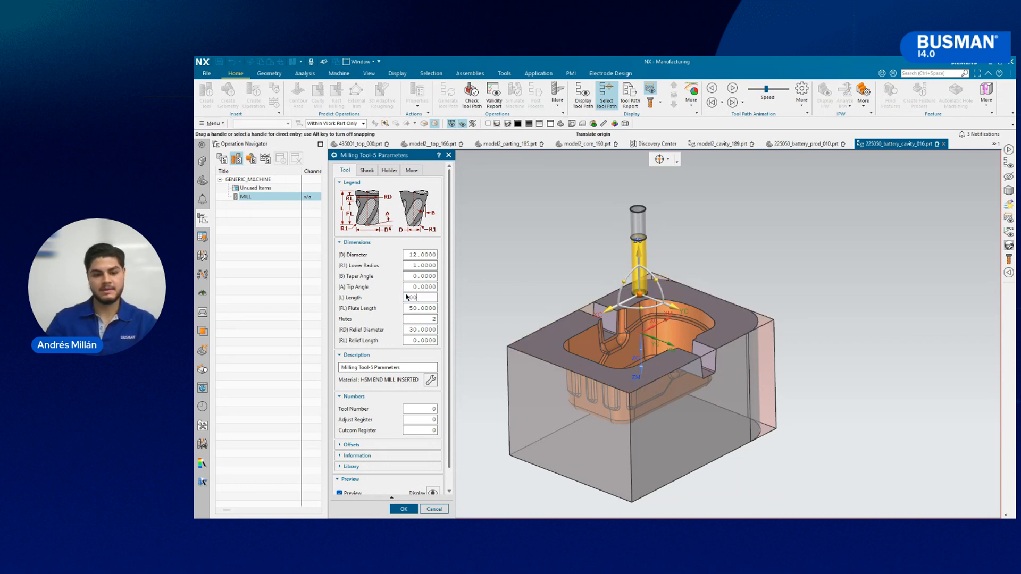
type("100")
key("Return")
- Define the tool holder's first step with a lower diameter of 30, length of 30 and upper diameter of 30
left_click(390, 170)
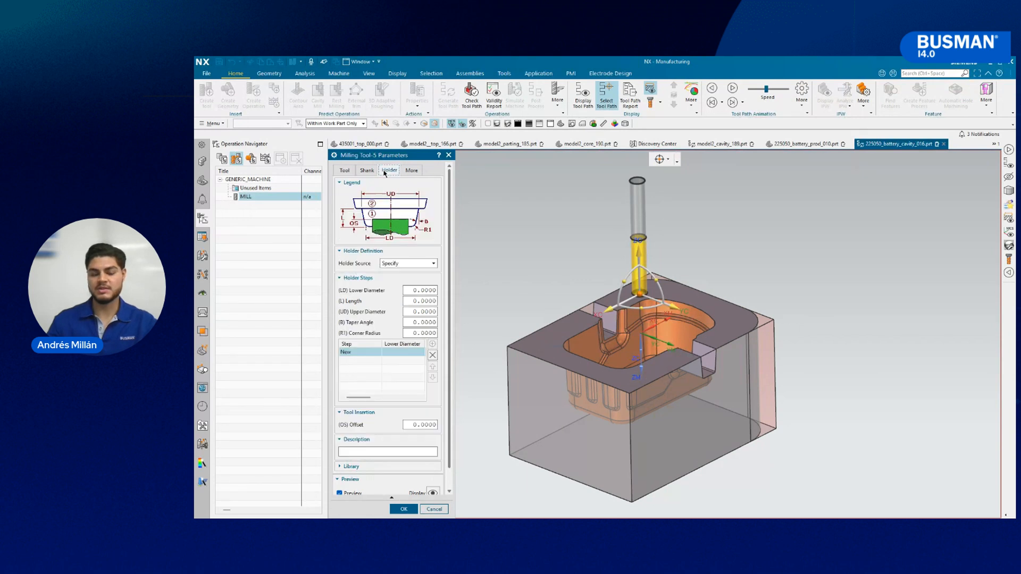
left_click(418, 290)
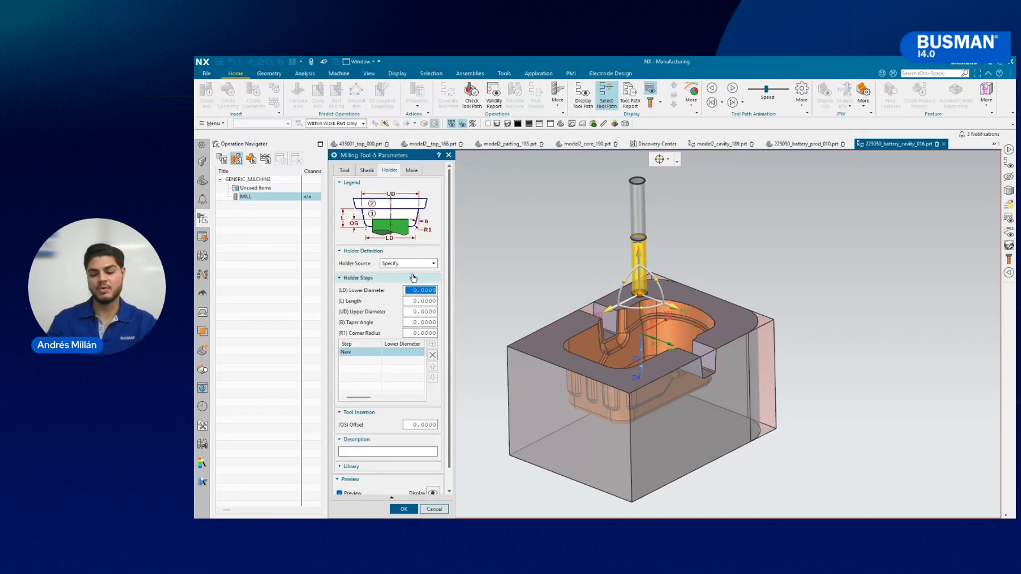
type("30")
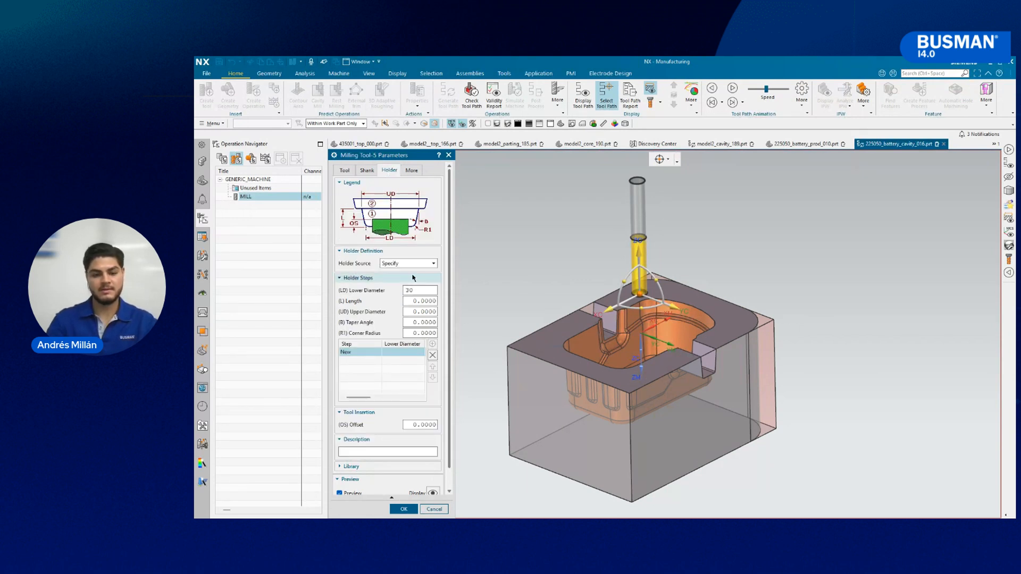
key("Tab")
type("30")
key("Tab")
type("30")
key("Tab")
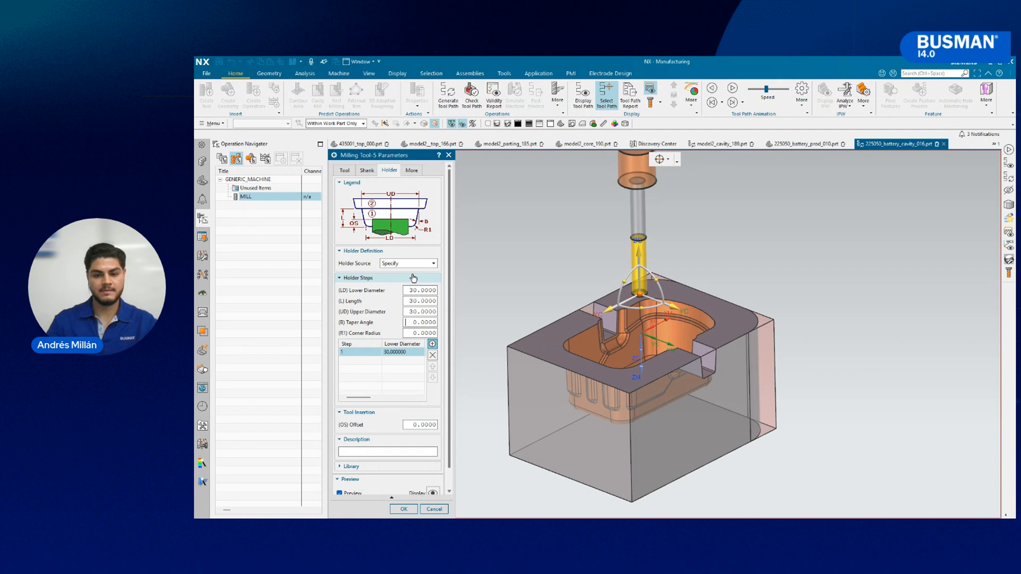
- Add a second holder step with lower and upper diameters of 45, keeping the length at 30
left_click(432, 344)
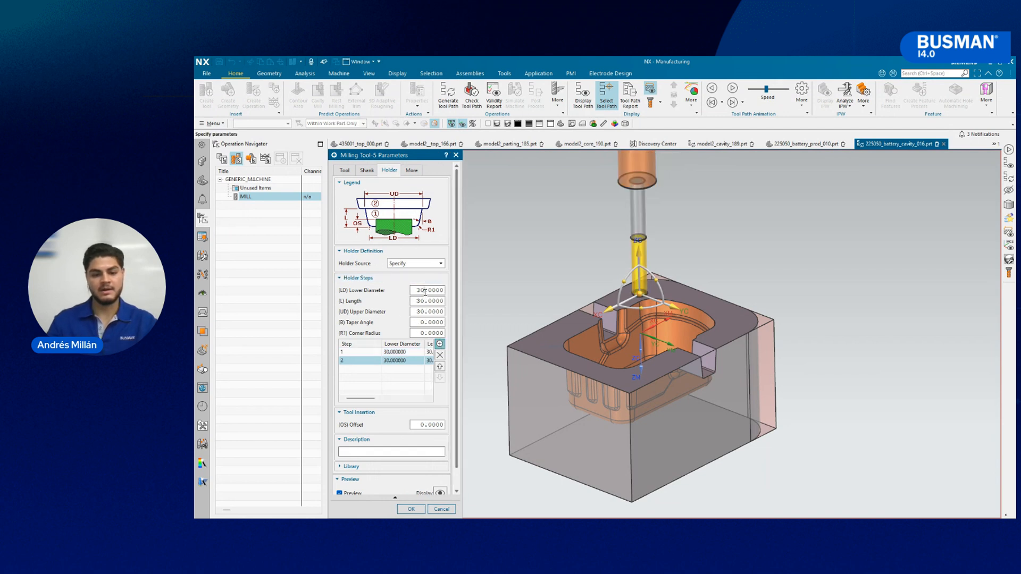
left_click(425, 292)
type("45")
key("Tab")
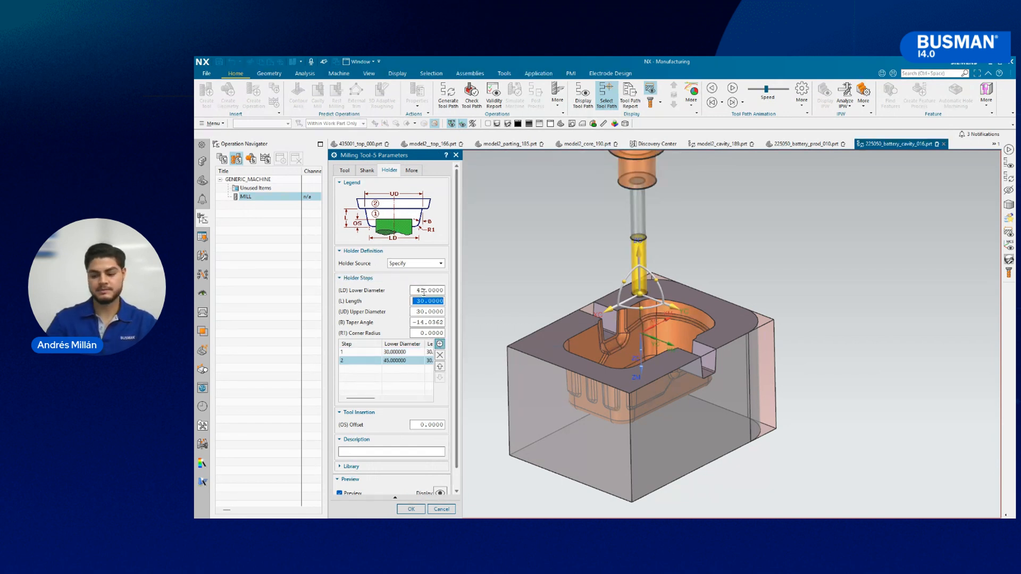
key("Tab")
type("45")
key("Tab")
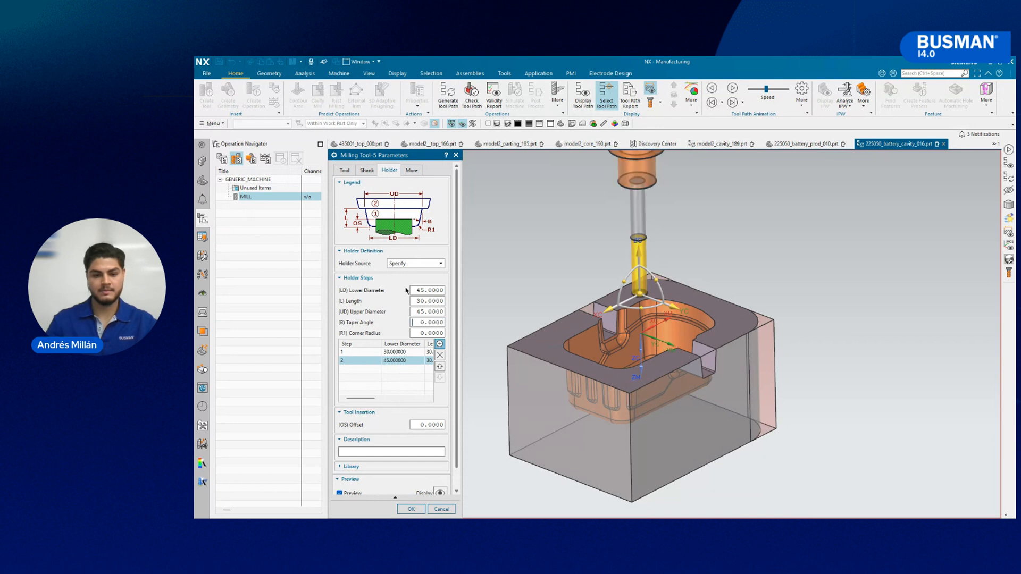
- Accept the tool and edit MCS_MAIN, reversing its Z axis to point upward and placing its origin on the block's rear top corner
left_click(410, 509)
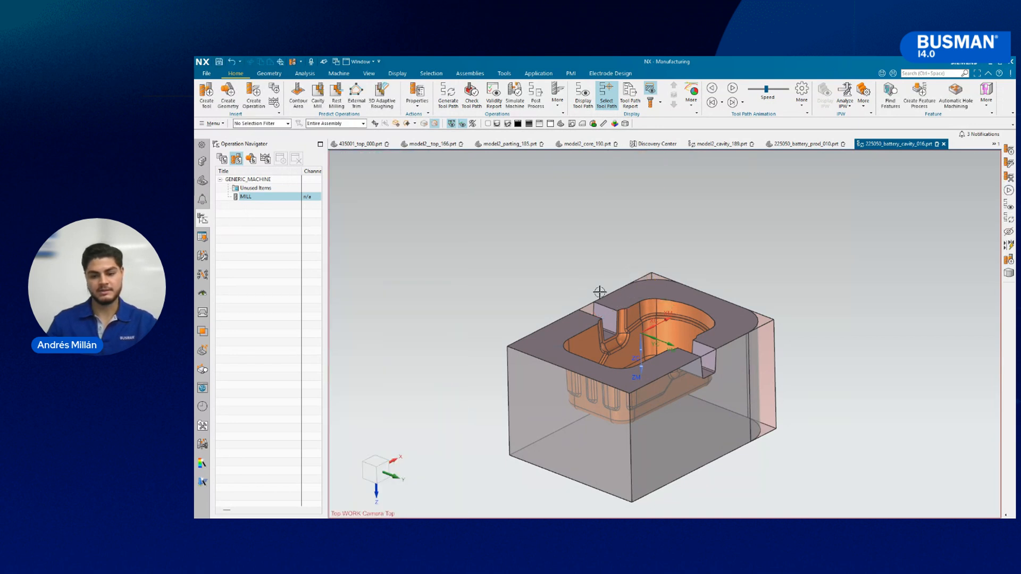
middle_click_drag(613, 238, 856, 344)
left_click(251, 159)
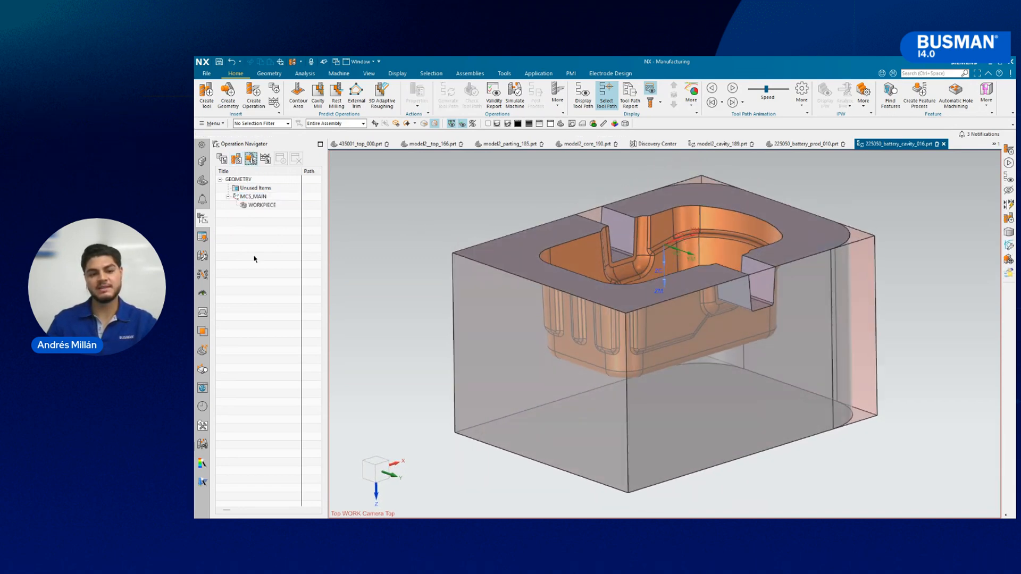
left_click(259, 196)
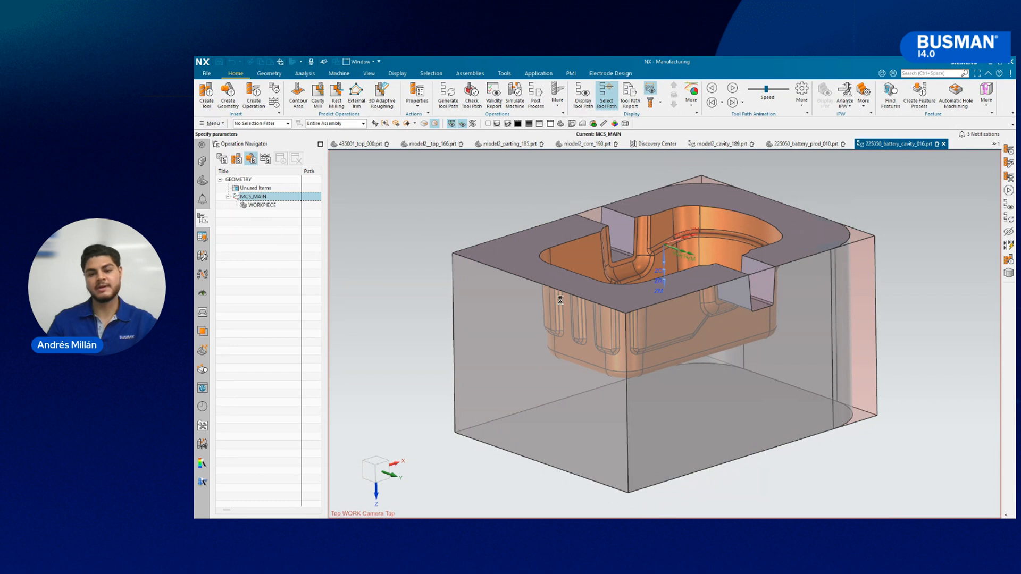
scroll(686, 294, "up", 4)
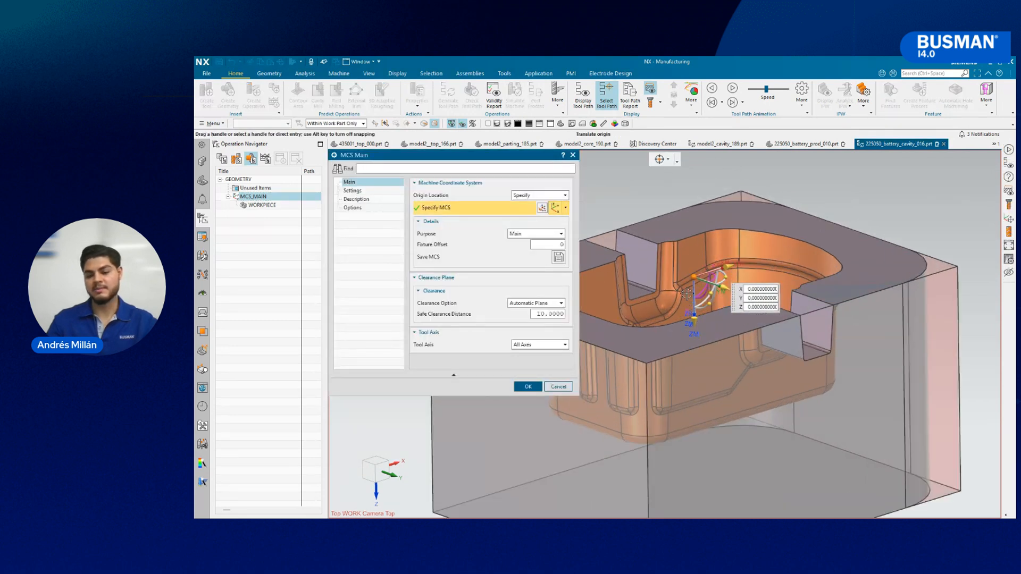
left_click(694, 320)
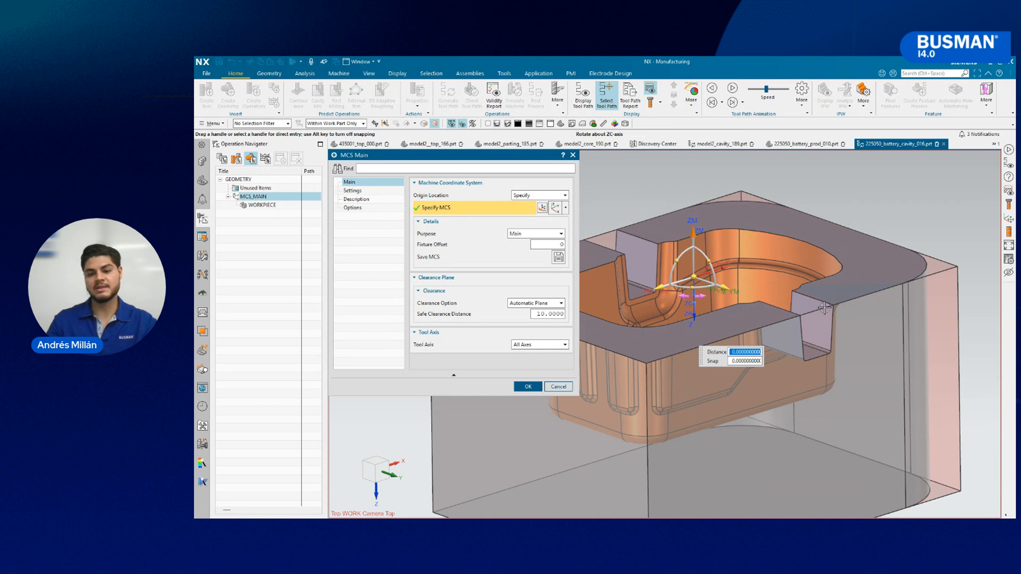
left_click_drag(697, 277, 742, 187)
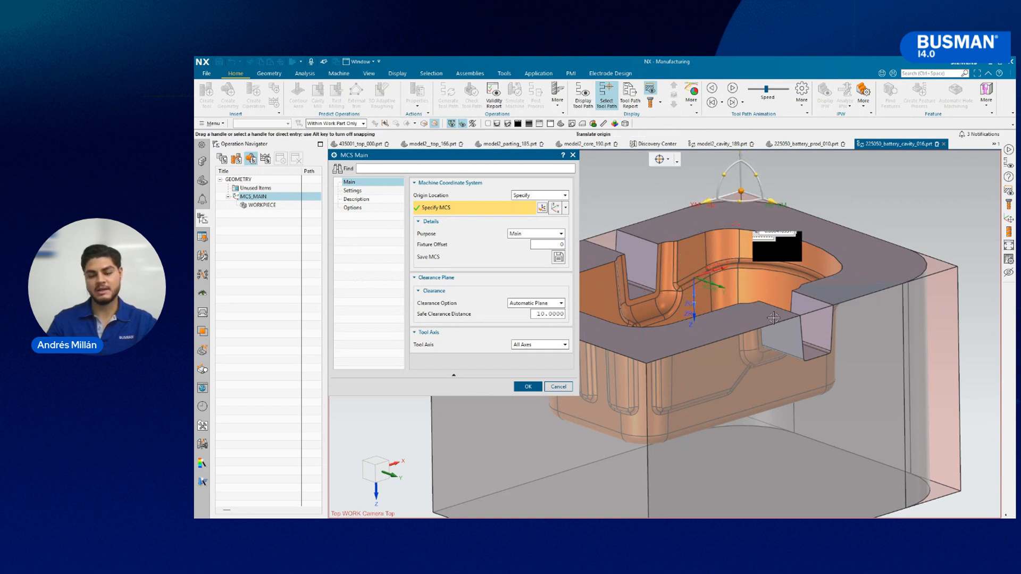
scroll(773, 318, "down", 3)
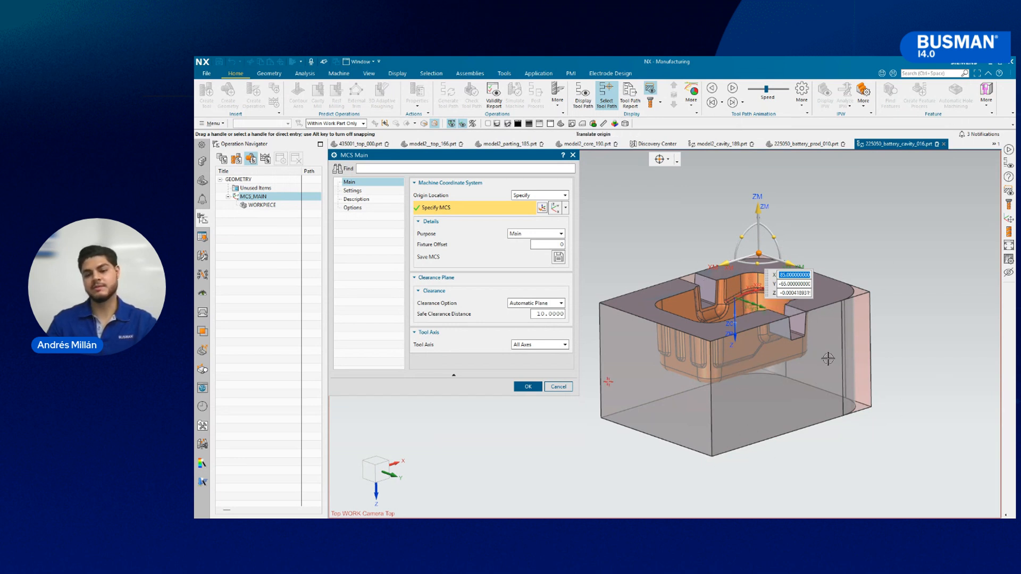
left_click(528, 386)
scroll(532, 340, "up", 3)
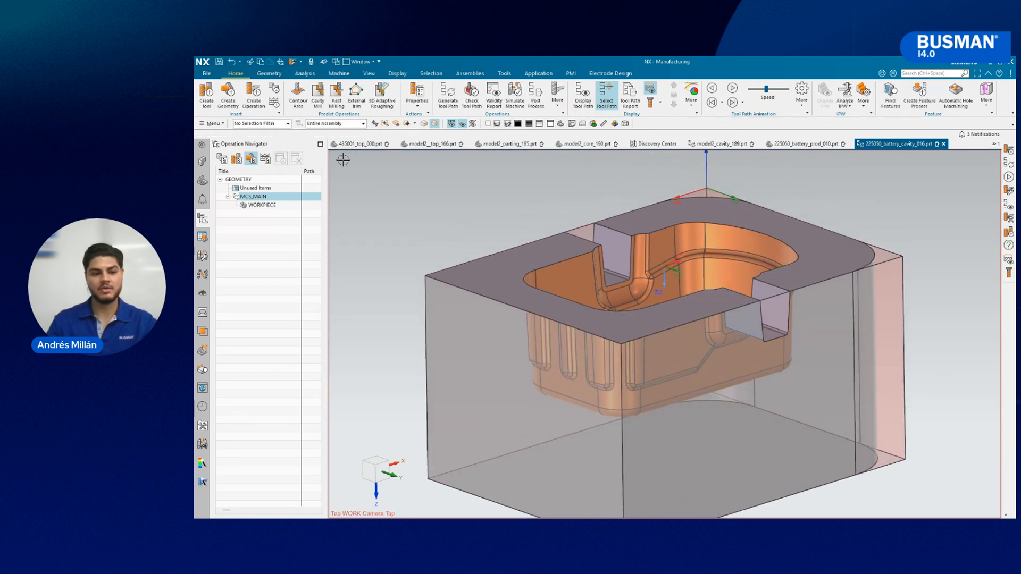
- Create a mill_contour 3D Adaptive Roughing operation with the MILL tool, WORKPIECE geometry and MILL_ROUGH method
left_click(254, 95)
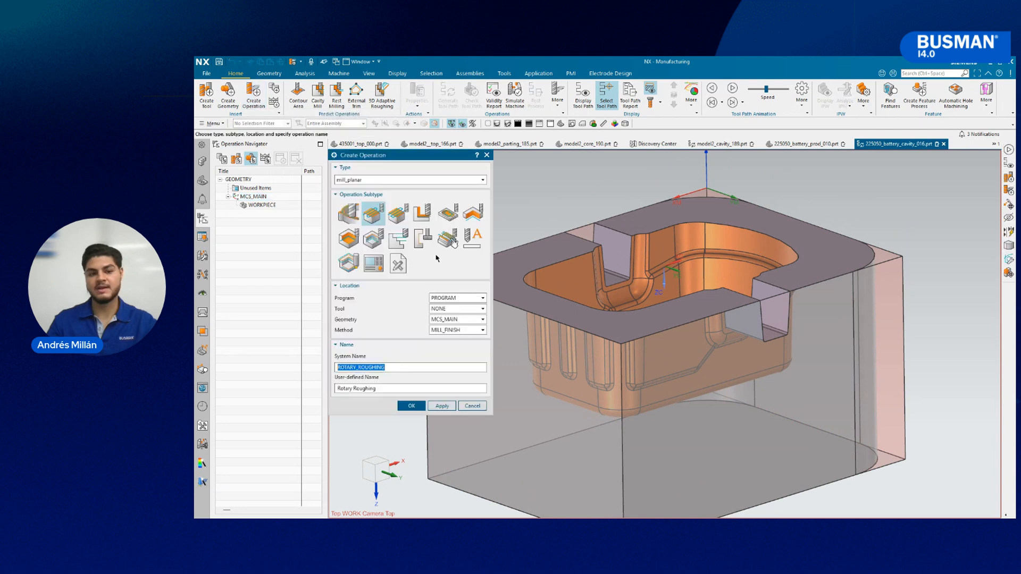
left_click(390, 180)
left_click(365, 206)
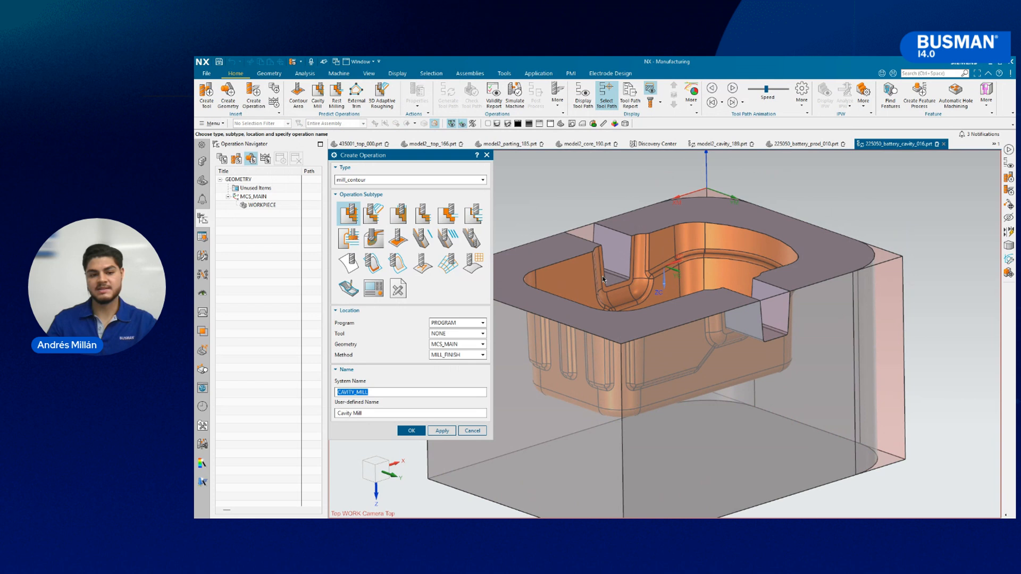
left_click(373, 214)
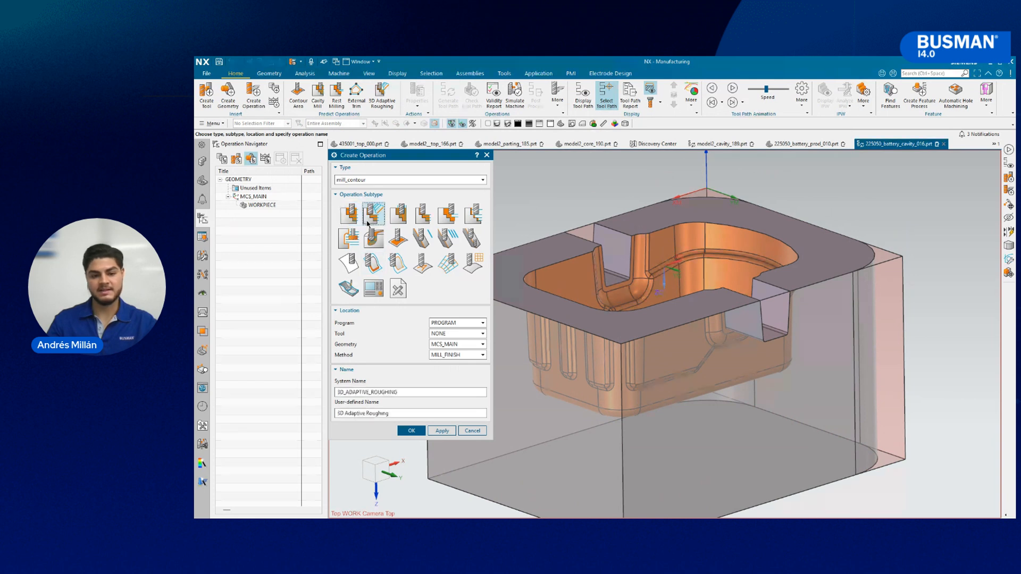
left_click(457, 335)
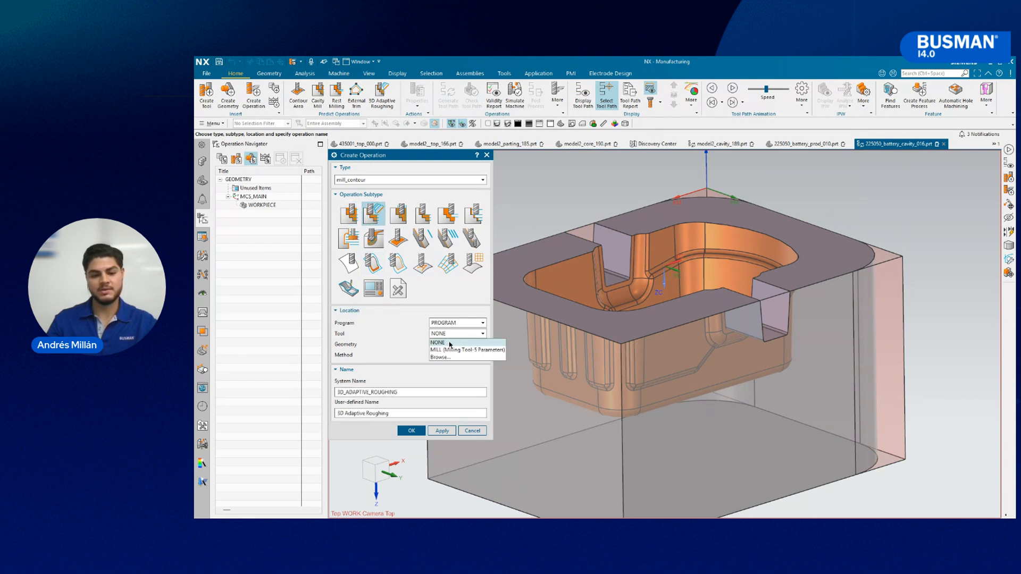
left_click(449, 354)
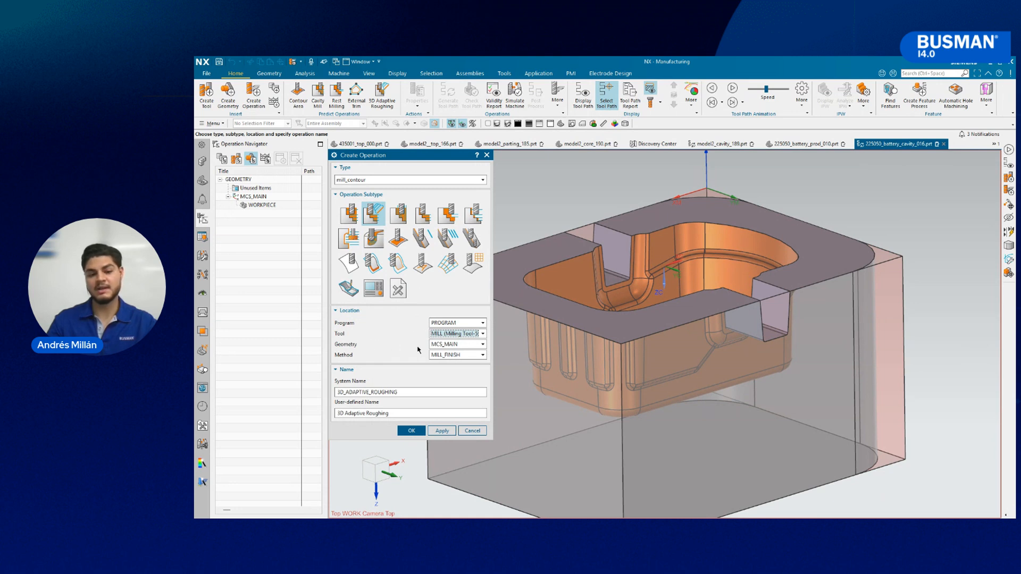
left_click(452, 344)
left_click(449, 368)
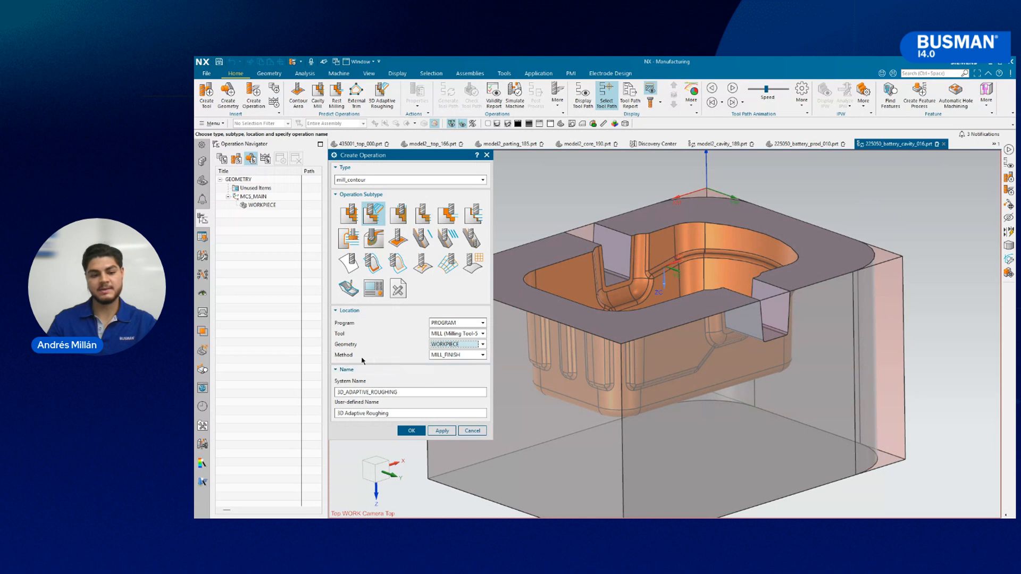
left_click(452, 355)
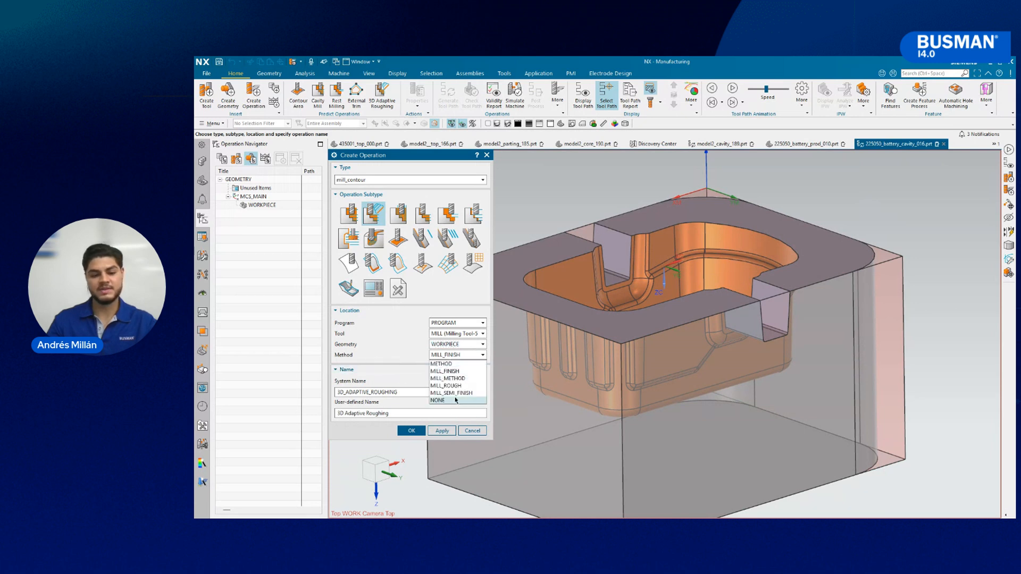
left_click(446, 385)
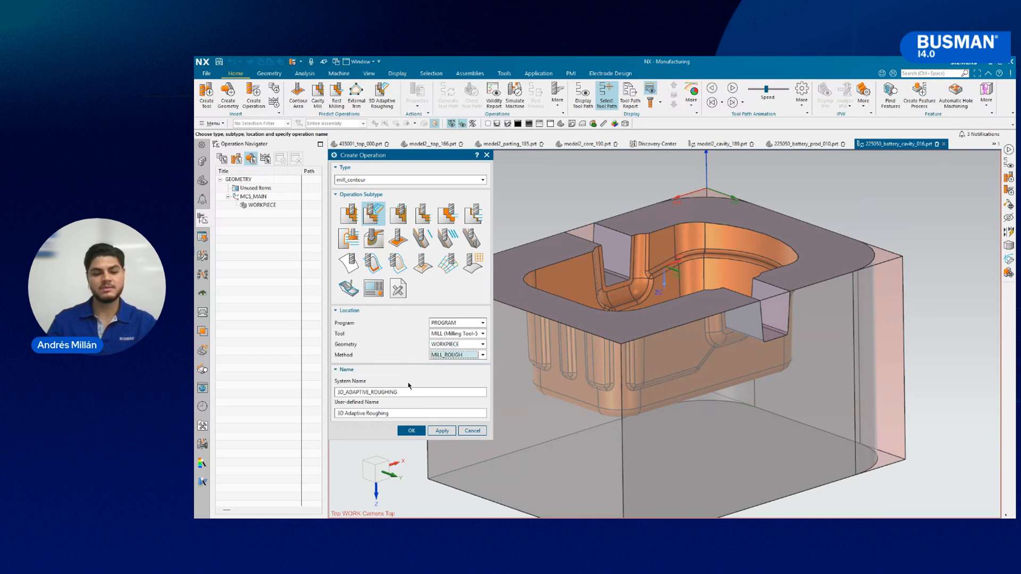
left_click(412, 431)
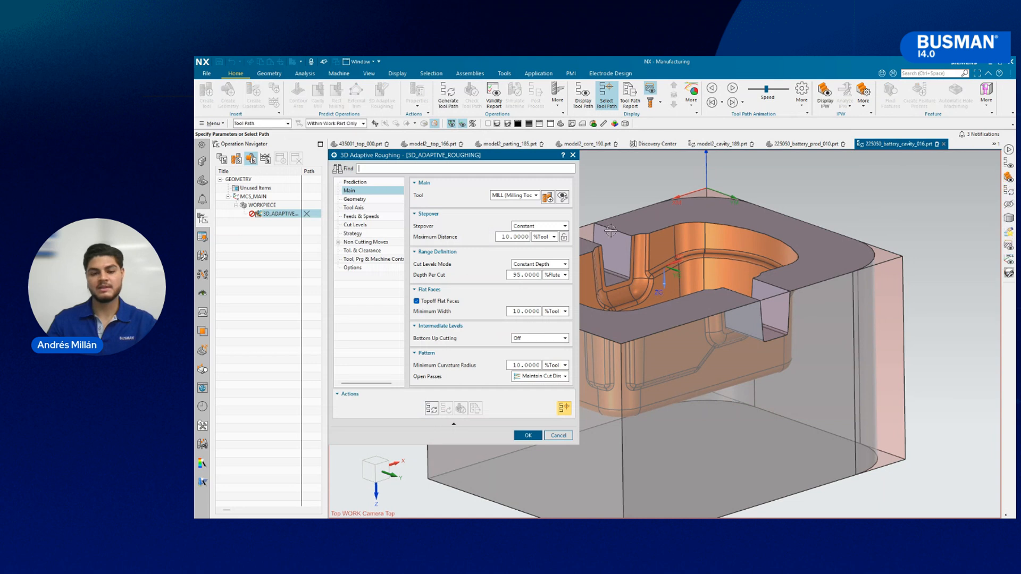
- Generate the adaptive roughing tool path and display it to inspect the passes inside the cavity
middle_click_drag(822, 283, 902, 321)
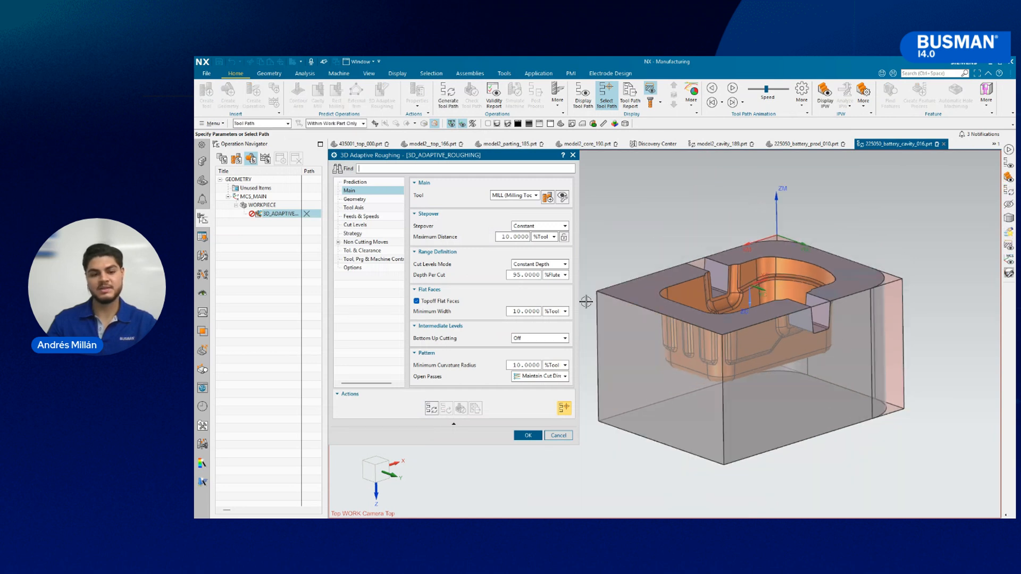
left_click(354, 199)
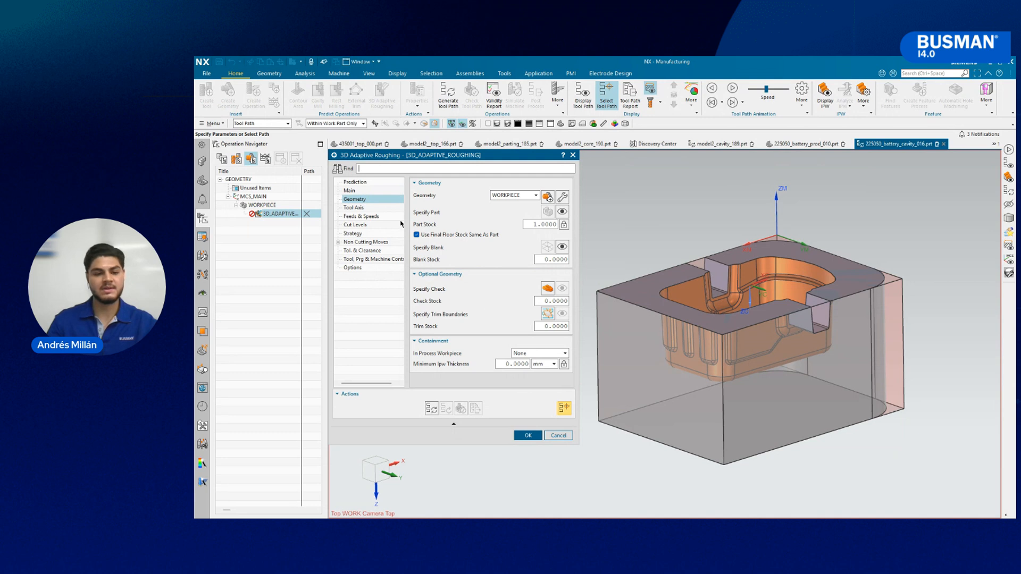
left_click(349, 191)
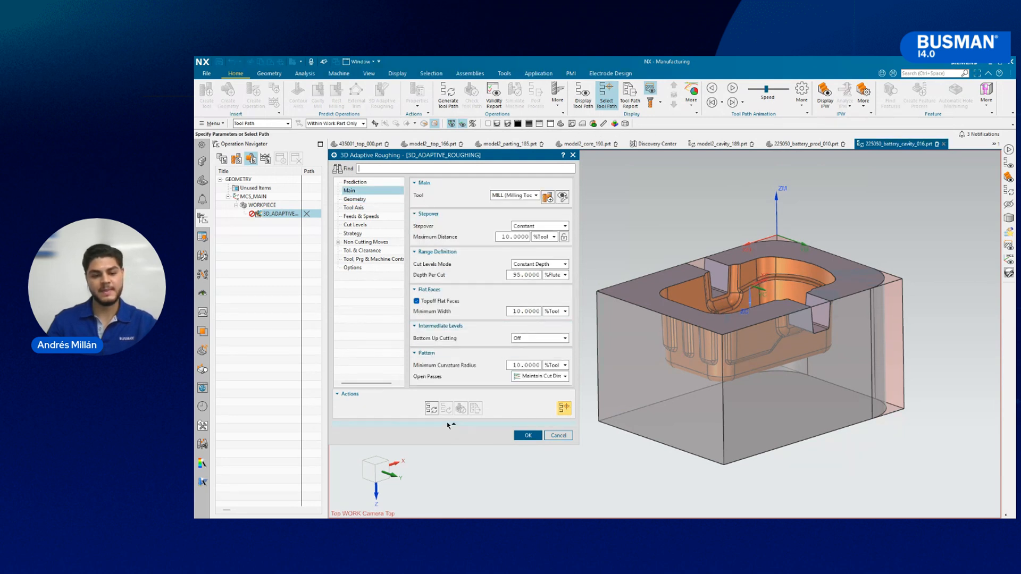
left_click(432, 411)
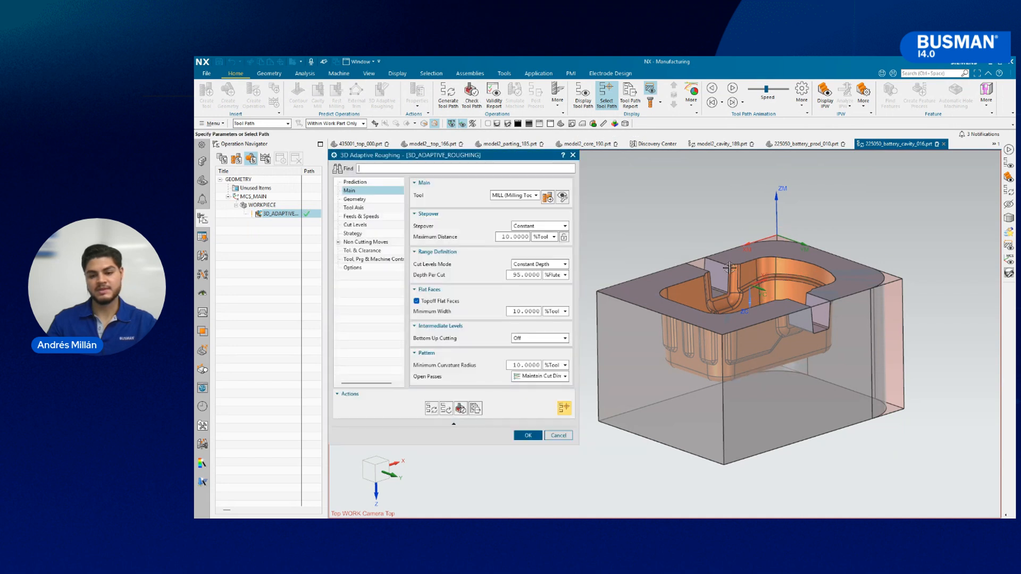
left_click(583, 94)
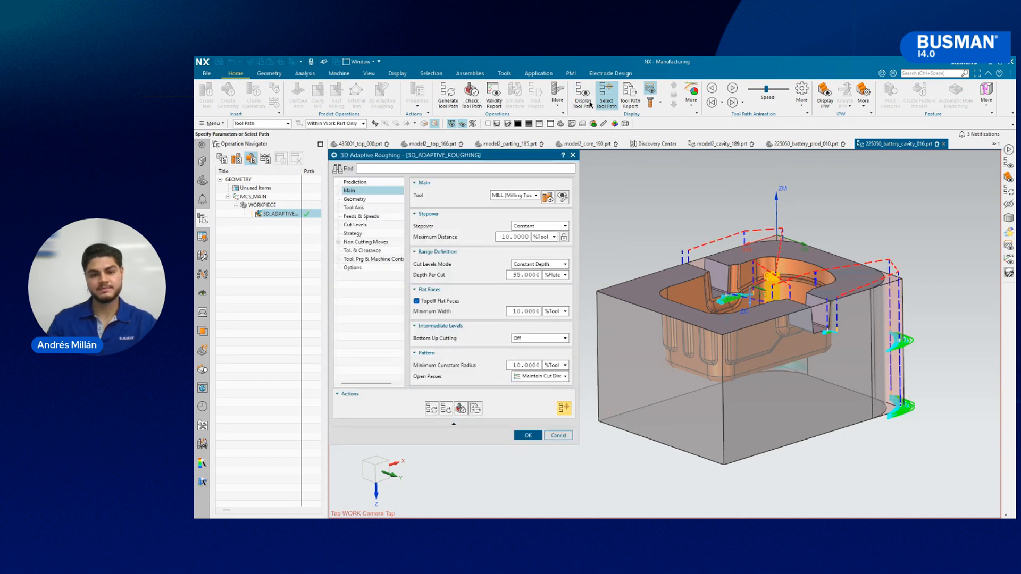
mouse_move(777, 334)
middle_mouse_down()
mouse_move(810, 327)
mouse_move(769, 340)
middle_mouse_up()
scroll(769, 340, "up", 3)
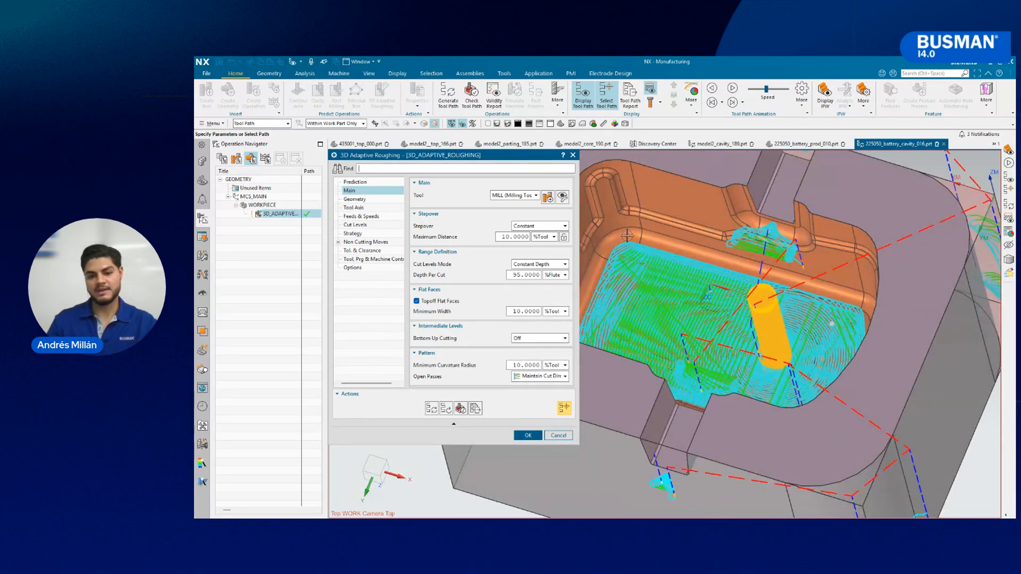
middle_click_drag(763, 304, 791, 283)
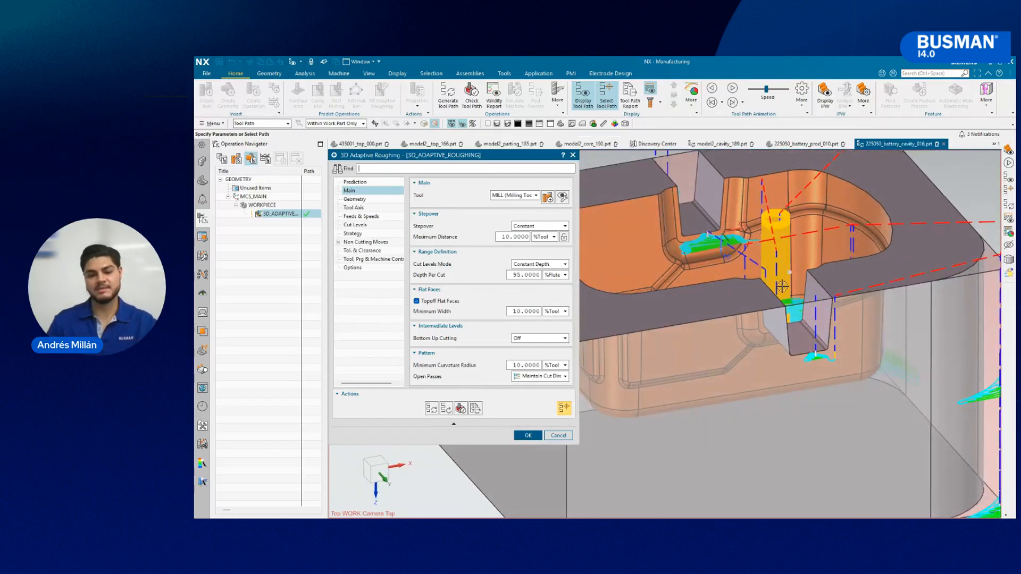
- Set bottom up cutting to Between Cut Levels, regenerate the roughing tool path and accept the operation
left_click(546, 340)
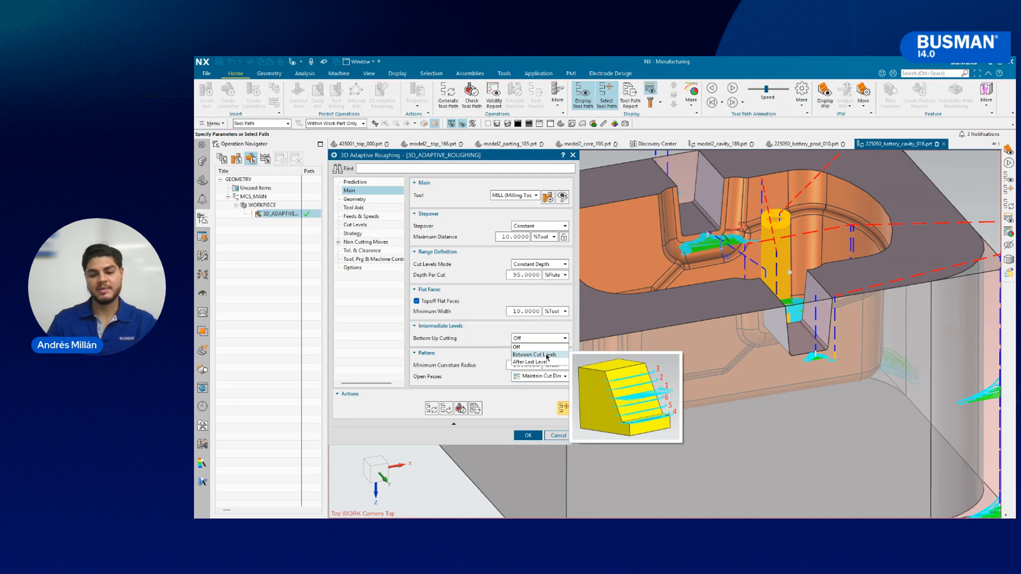
left_click(538, 355)
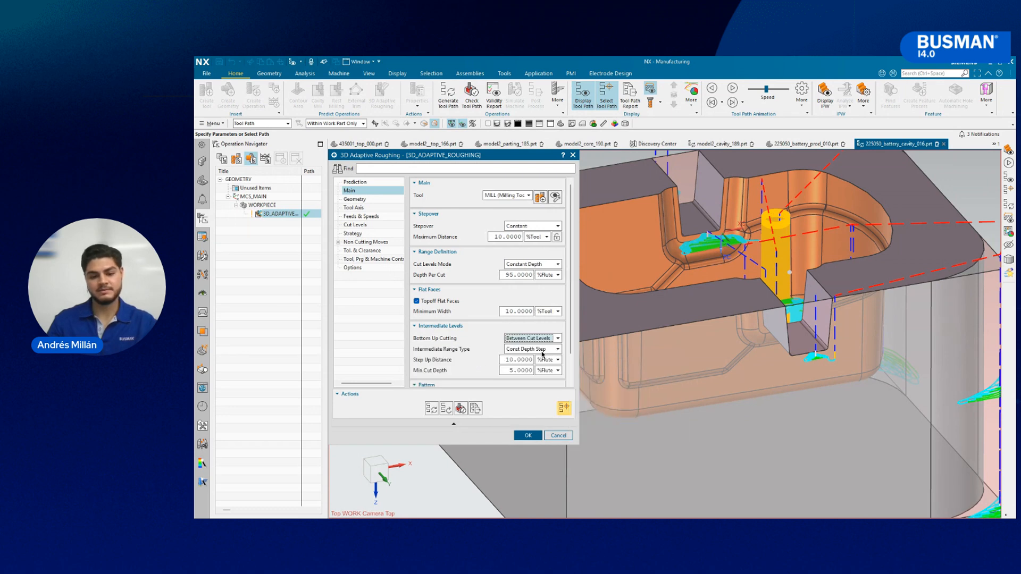
scroll(728, 339, "down", 3)
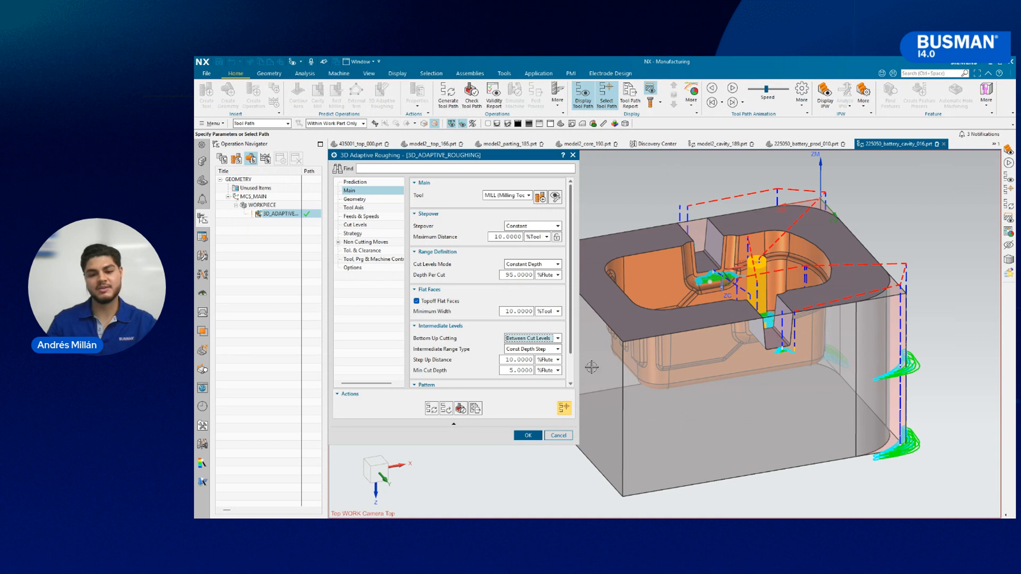
left_click(431, 408)
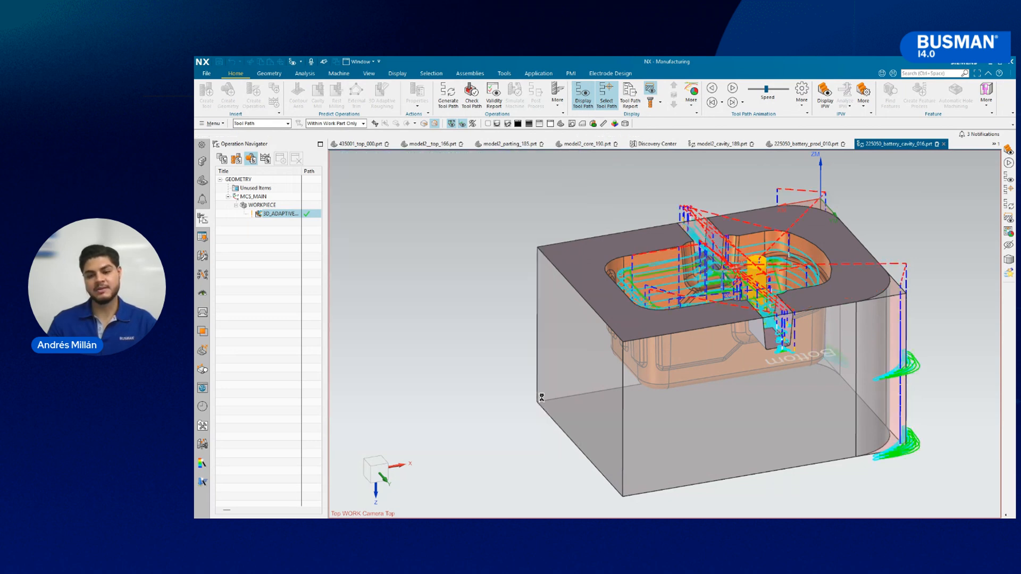
middle_click_drag(790, 299, 502, 451)
middle_click_drag(770, 360, 802, 381)
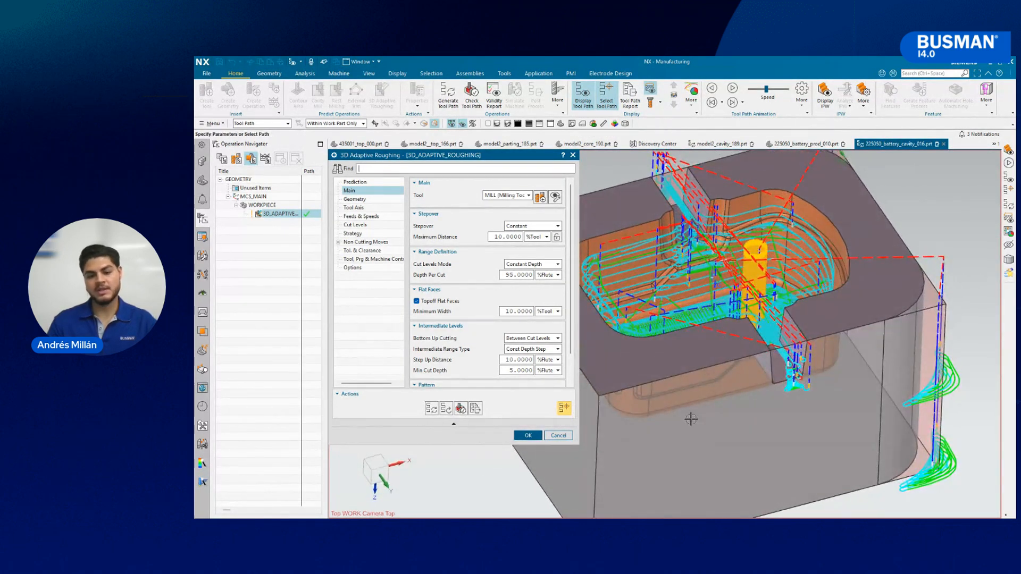
left_click(529, 436)
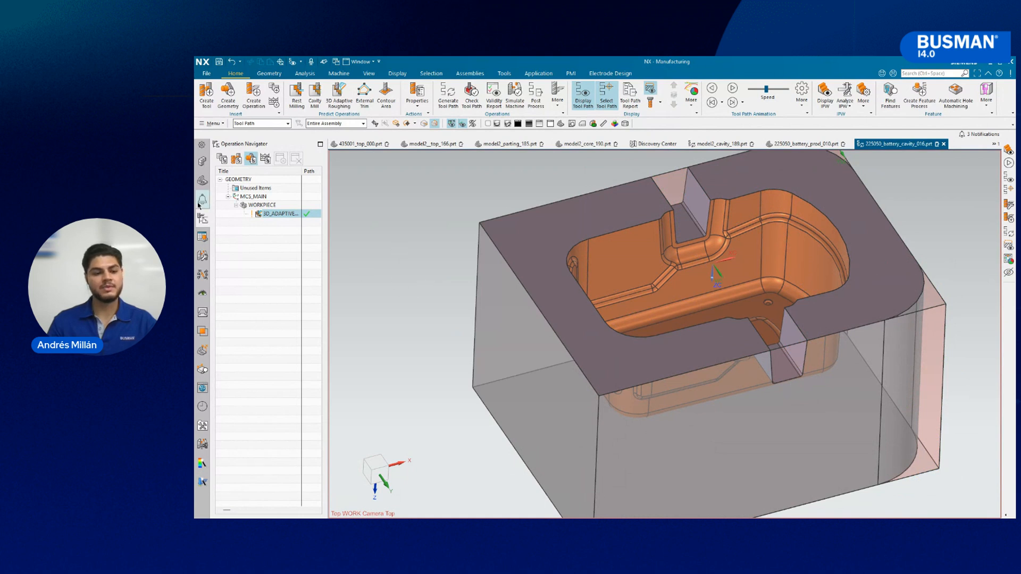
- Hide the CAM workpiece feature group in the model history and return to the list of machining operations
left_click(203, 183)
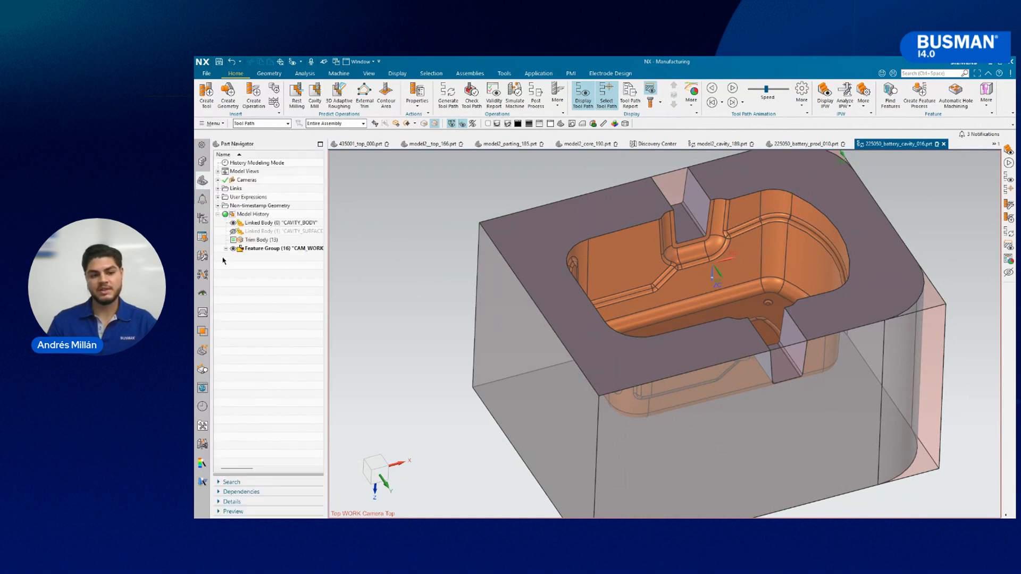
left_click(233, 248)
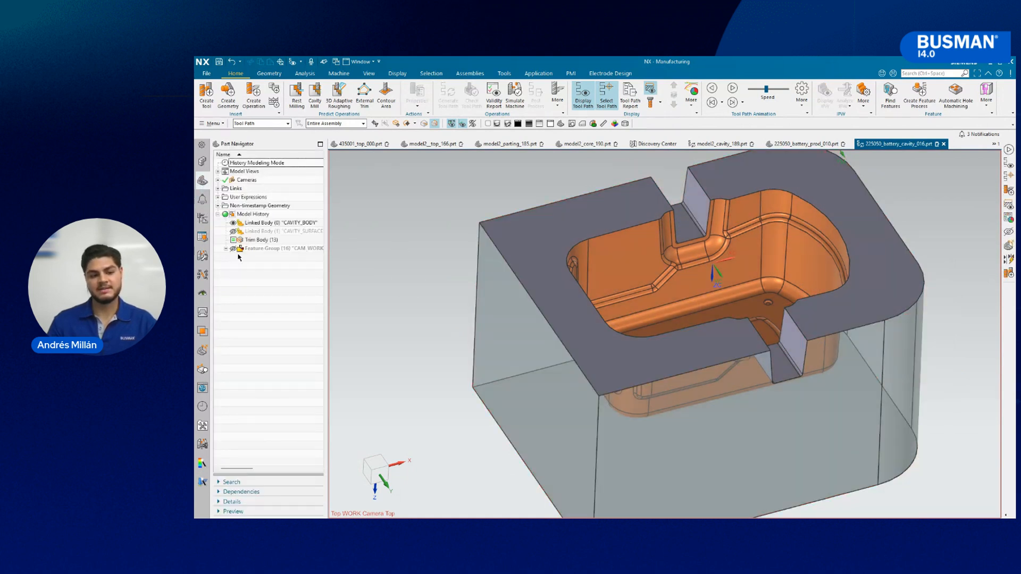
left_click(203, 218)
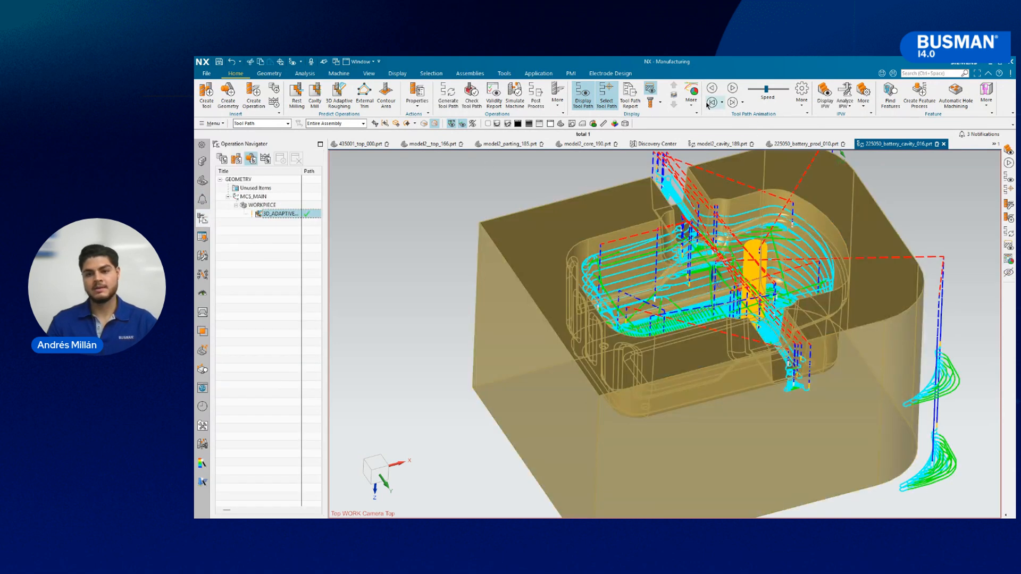
- Turn off the tool path display, show the in-process workpiece and play the roughing animation at a higher speed
left_click(580, 105)
left_click(826, 98)
middle_click_drag(798, 212, 823, 241)
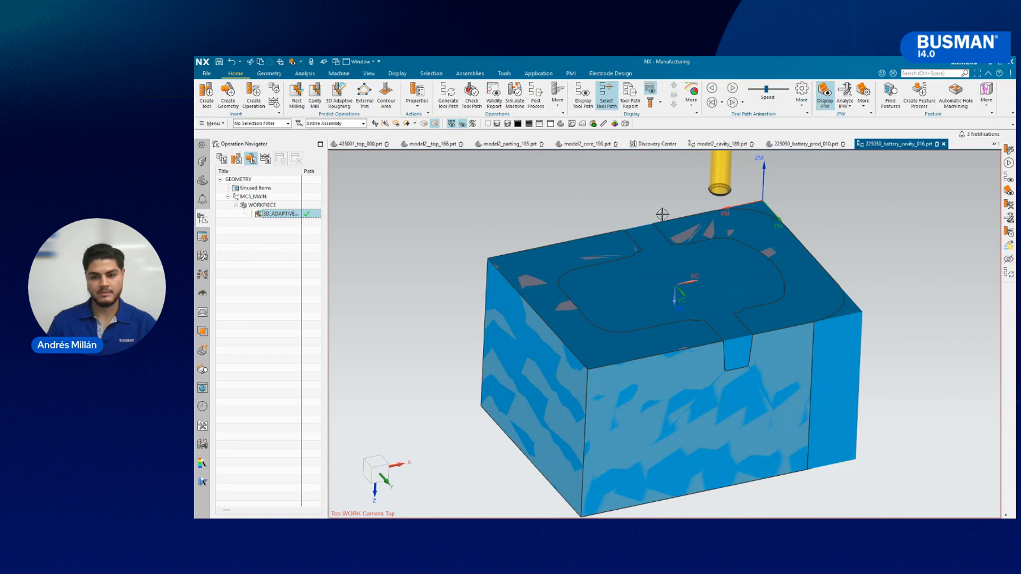
left_click(776, 91)
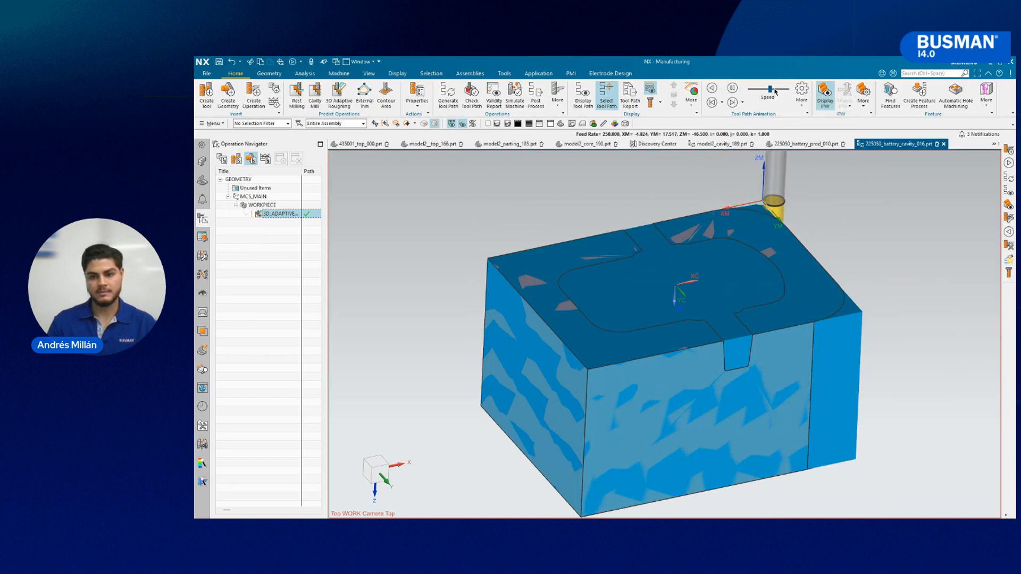
- Speed up the roughing animation further and watch the tool remove material from the cavity through to the end
left_click(776, 91)
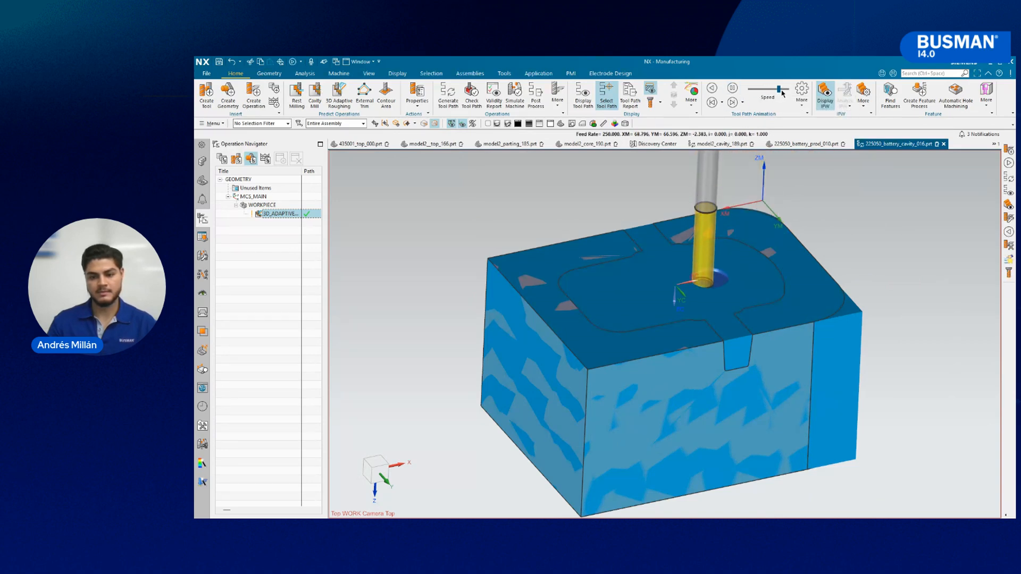
middle_click_drag(835, 260, 790, 281)
scroll(789, 282, "up", 3)
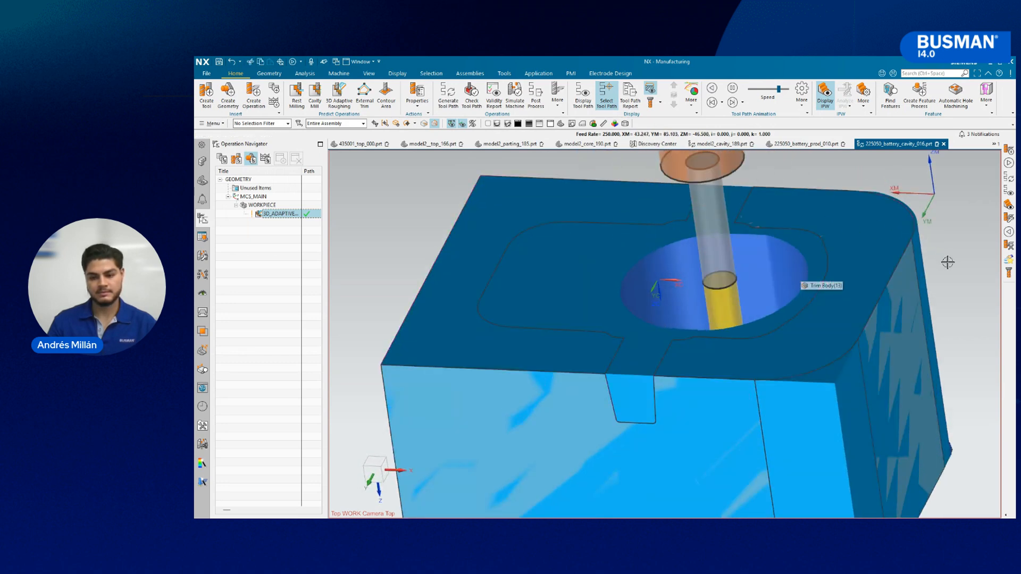
middle_click_drag(948, 262, 953, 266)
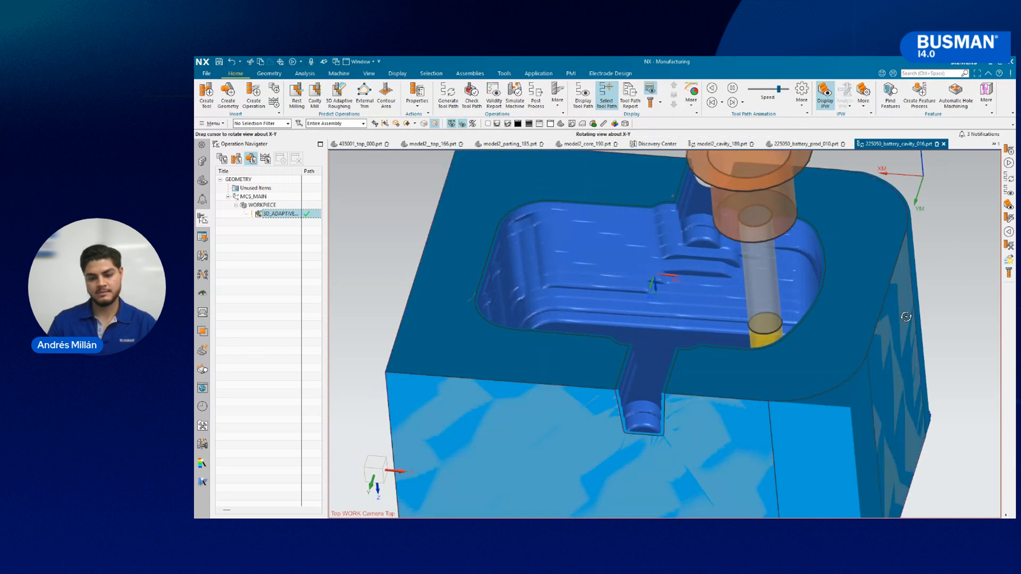
middle_click_drag(878, 287, 921, 322)
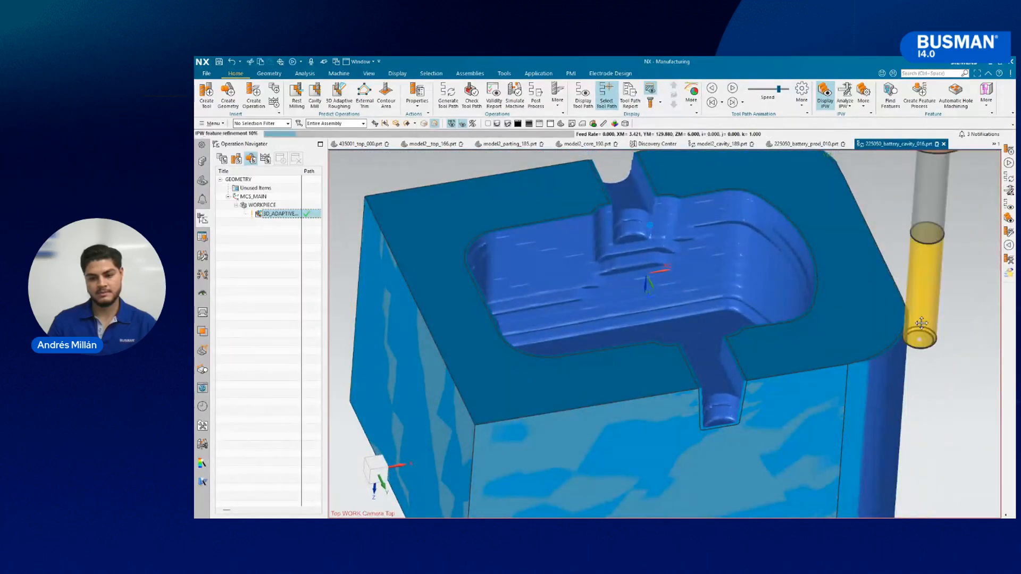
- Examine the roughed in-process workpiece from several angles, including the pocket walls and side channels, then restore the trimetric view
middle_click_drag(841, 320, 916, 339)
scroll(712, 300, "down", 2)
scroll(742, 304, "up", 3)
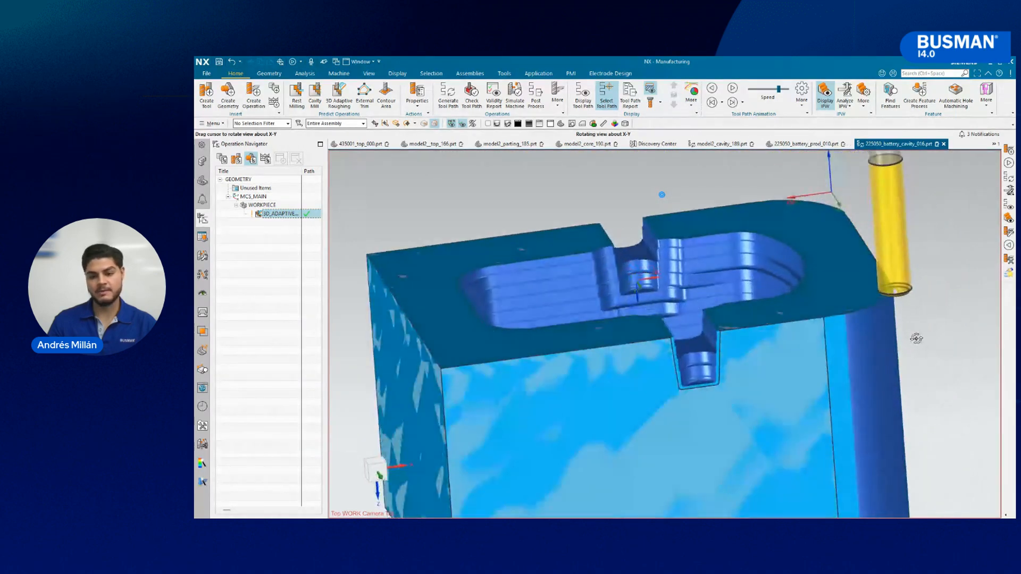
middle_click_drag(653, 296, 478, 218)
key("Home")
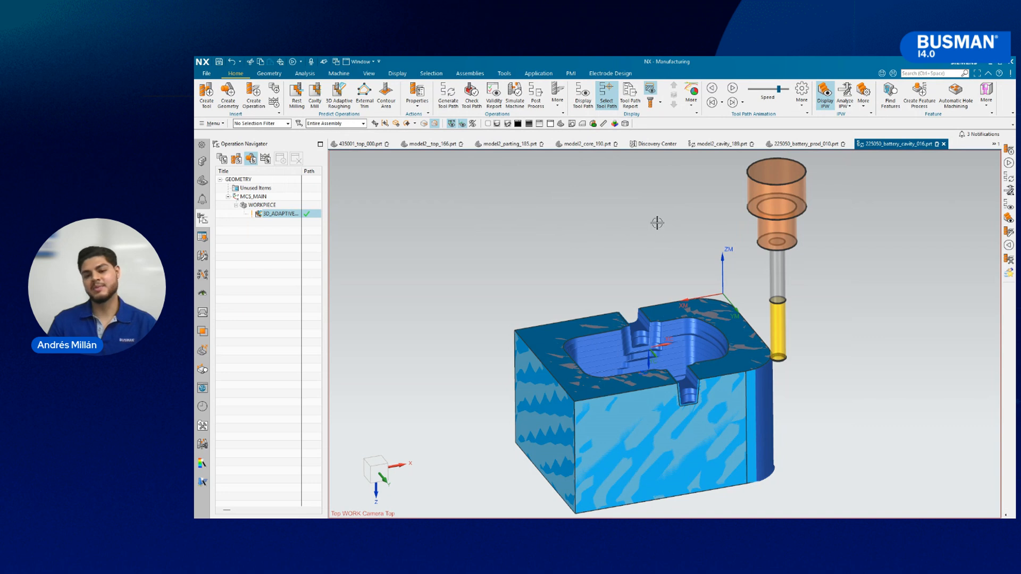
scroll(655, 277, "up", 2)
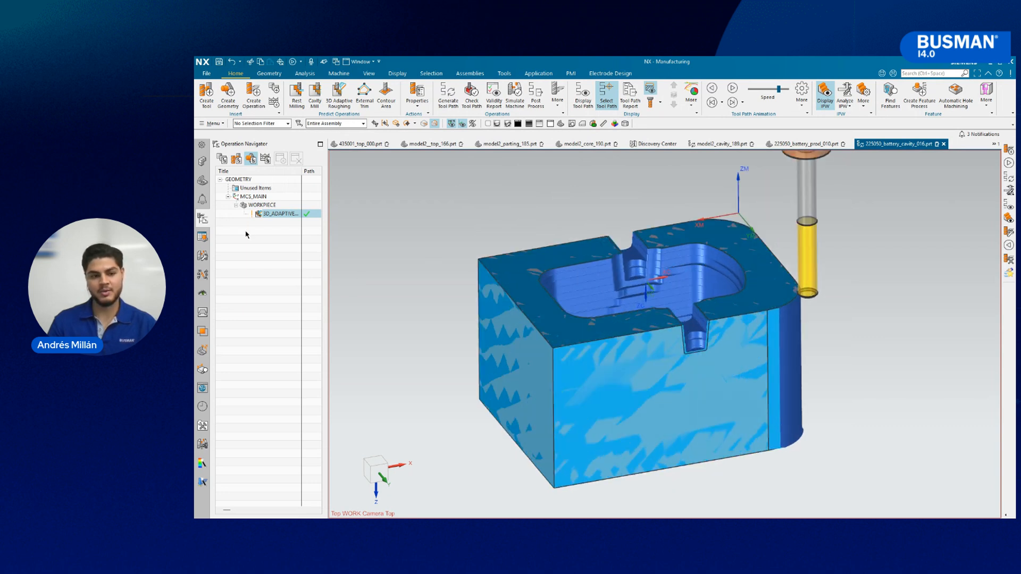
- Display the assembly structure of the battery cavity part and switch to the PowerPoint slide show
left_click(203, 184)
left_click(202, 162)
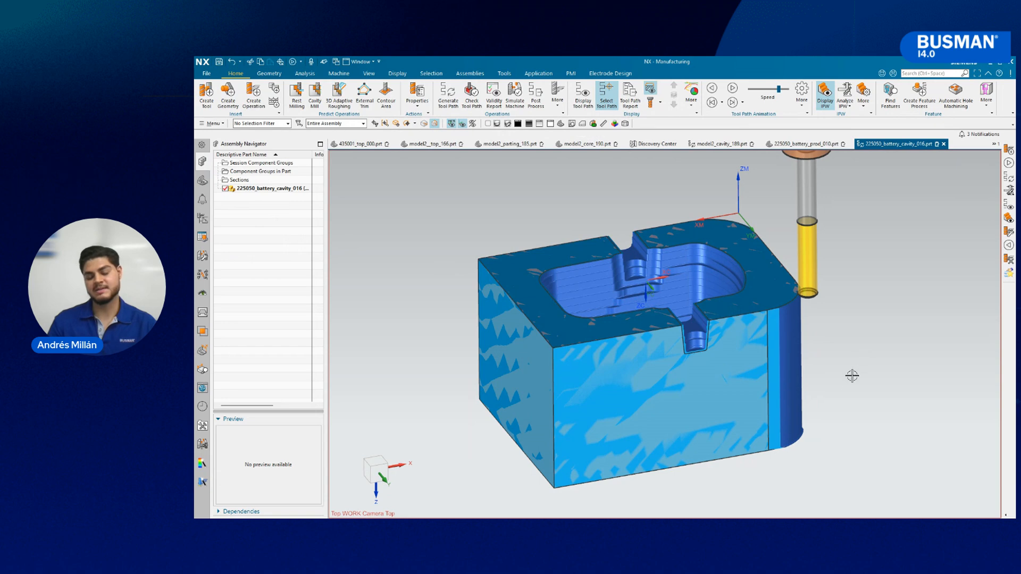
mouse_move(852, 376)
middle_mouse_down()
mouse_move(846, 367)
mouse_move(844, 381)
middle_mouse_up()
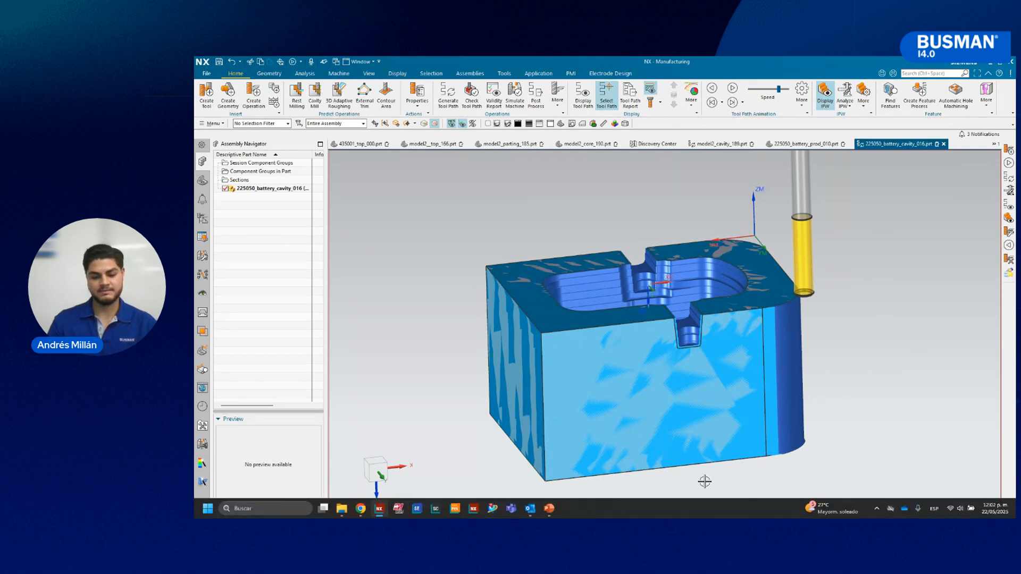
key("alt+Tab")
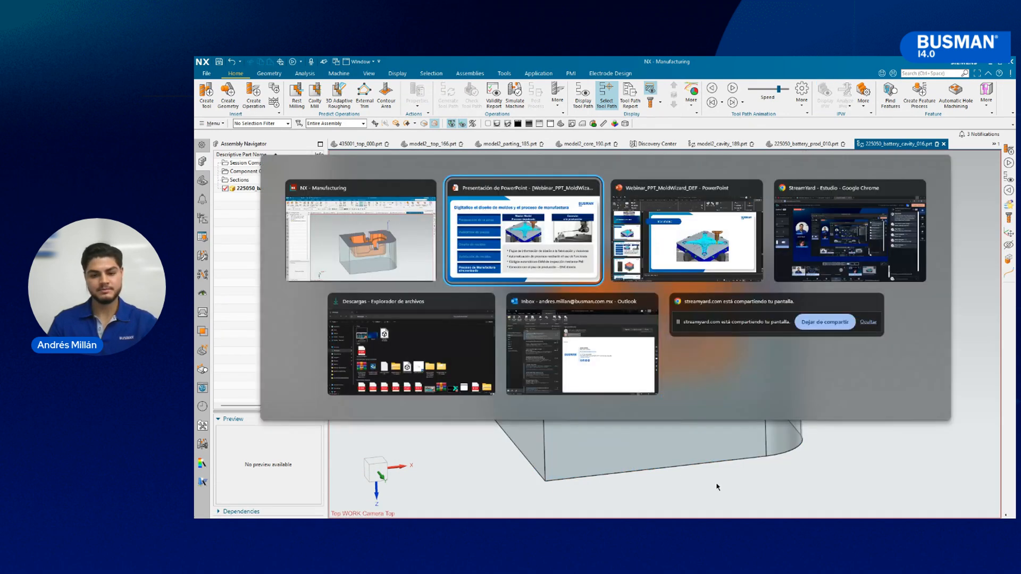